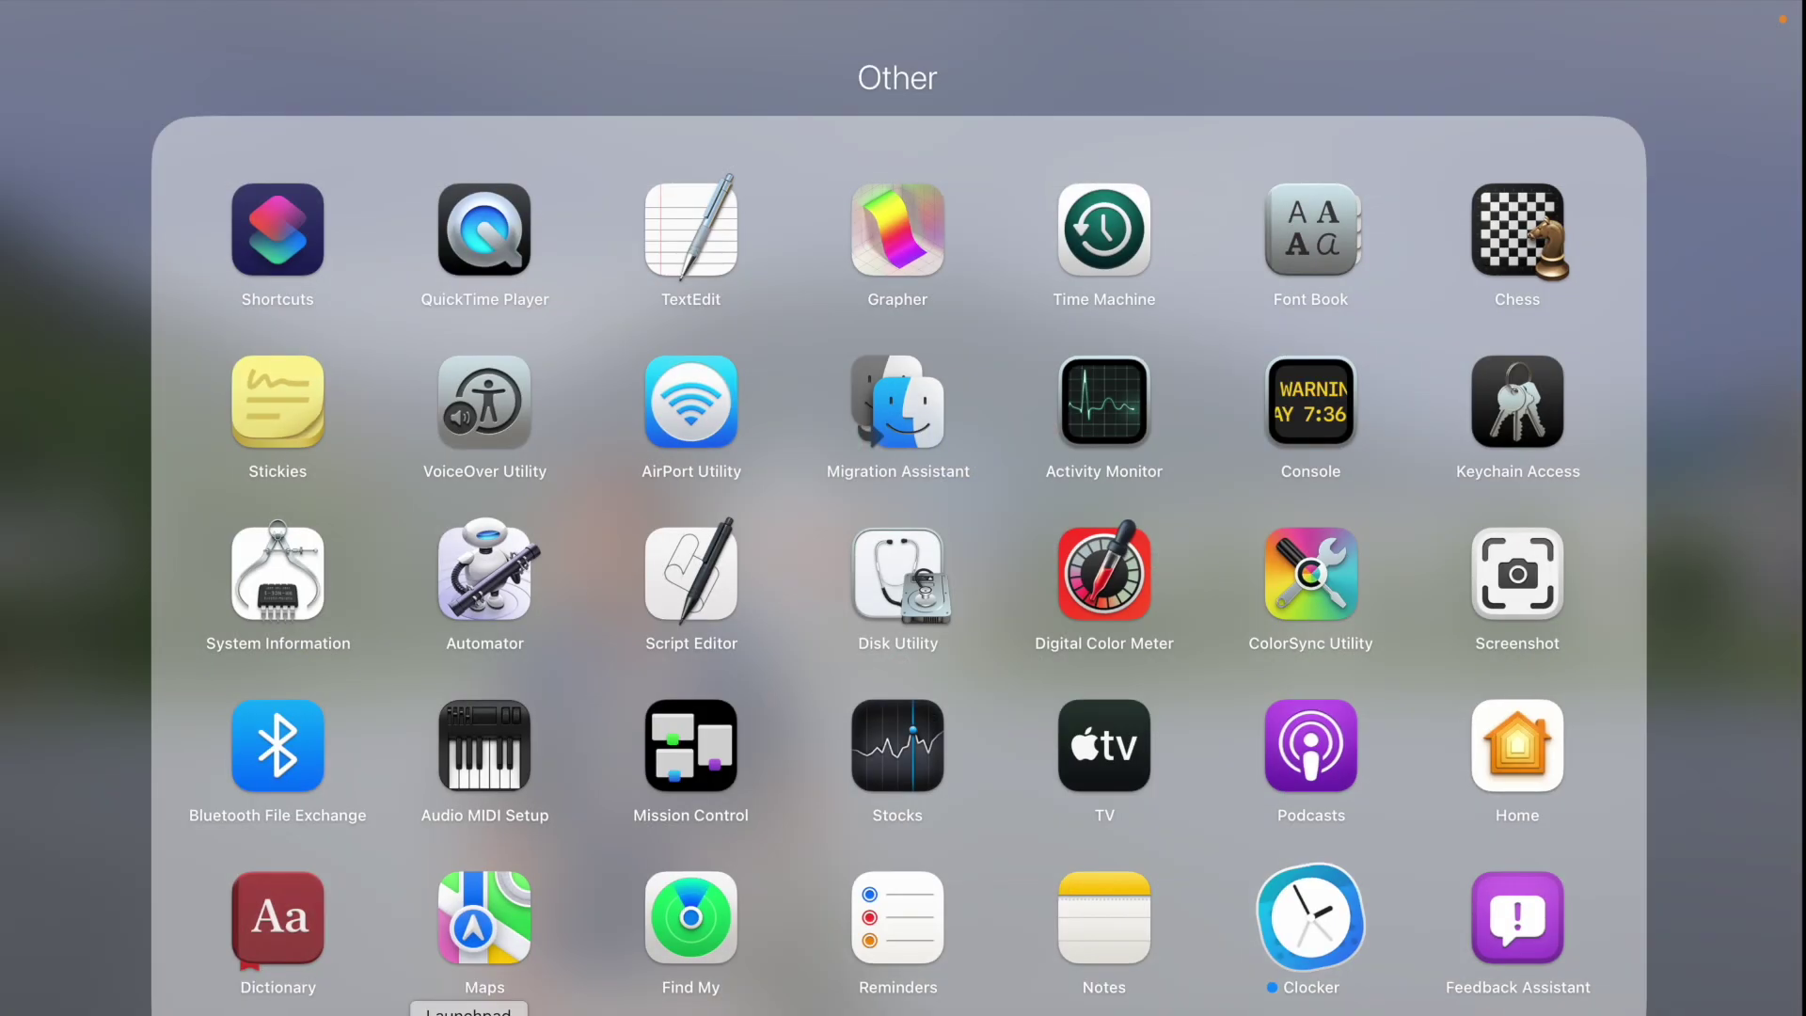
Close Launchpad's Other folder to reveal the main app grid with Freeform
left_click(1724, 991)
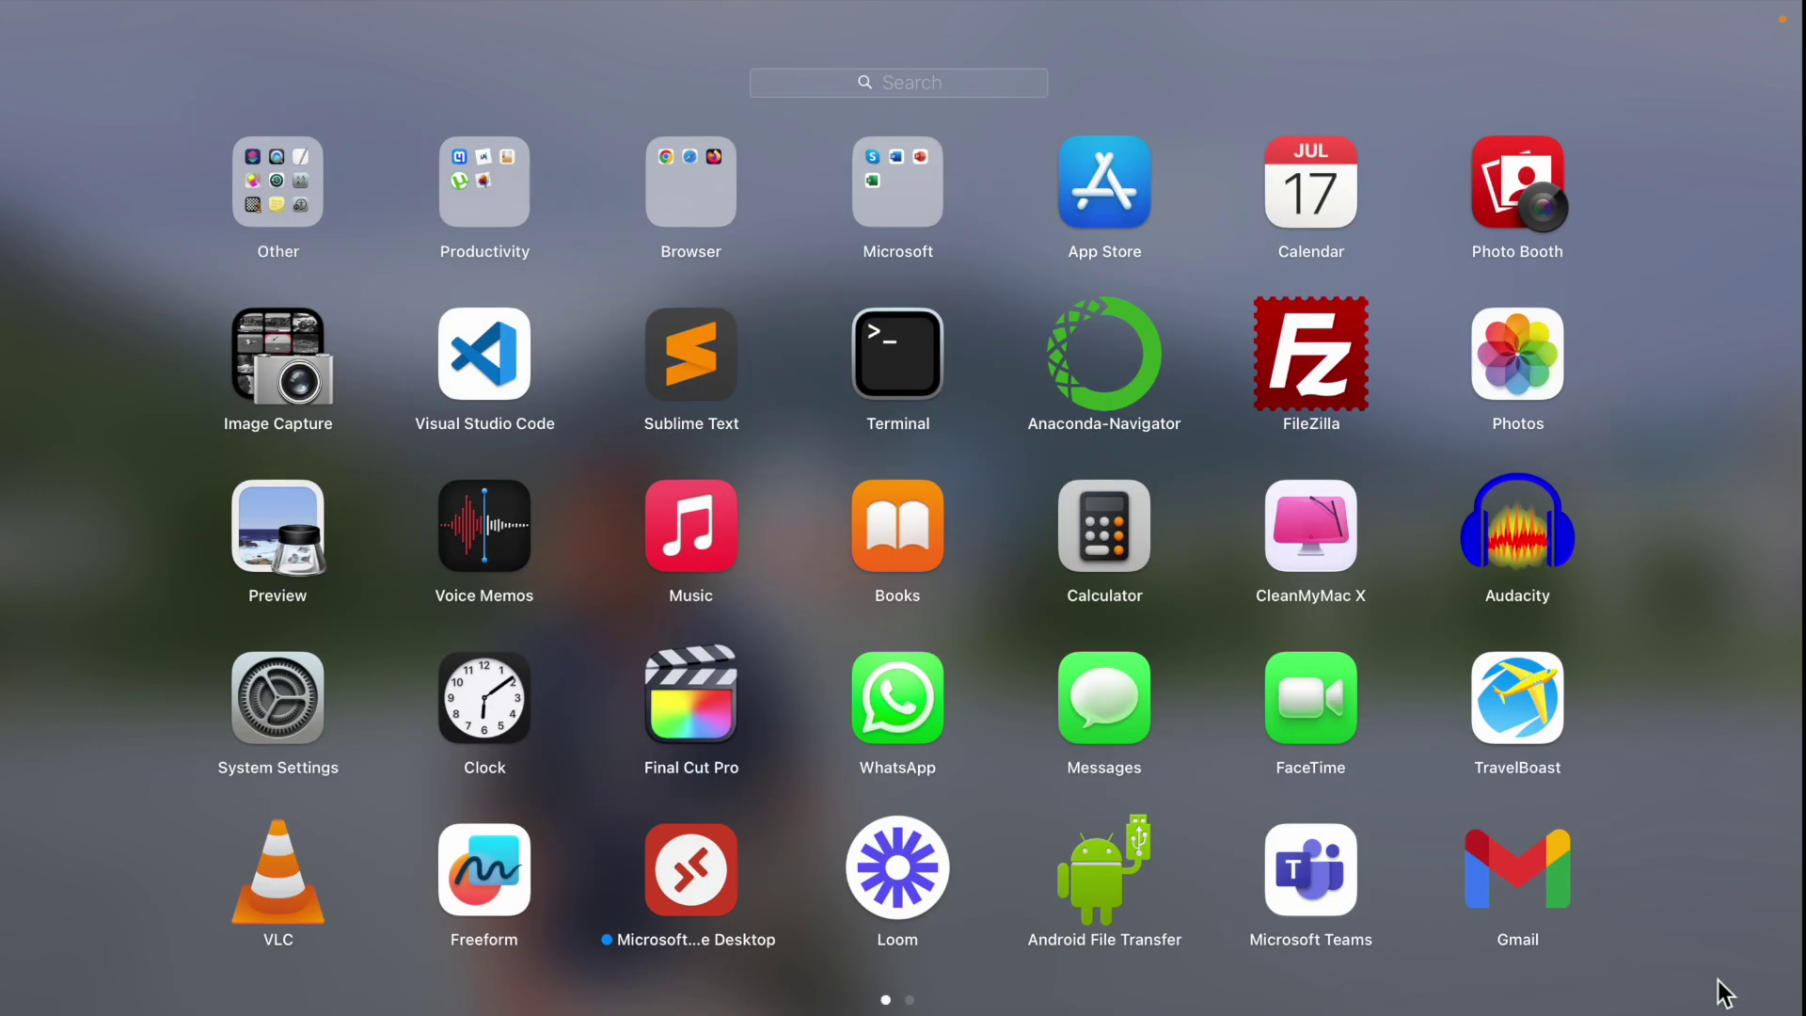
Launch Freeform, show All Boards with its two Untitled boards, and bring up the File menu
left_click(516, 883)
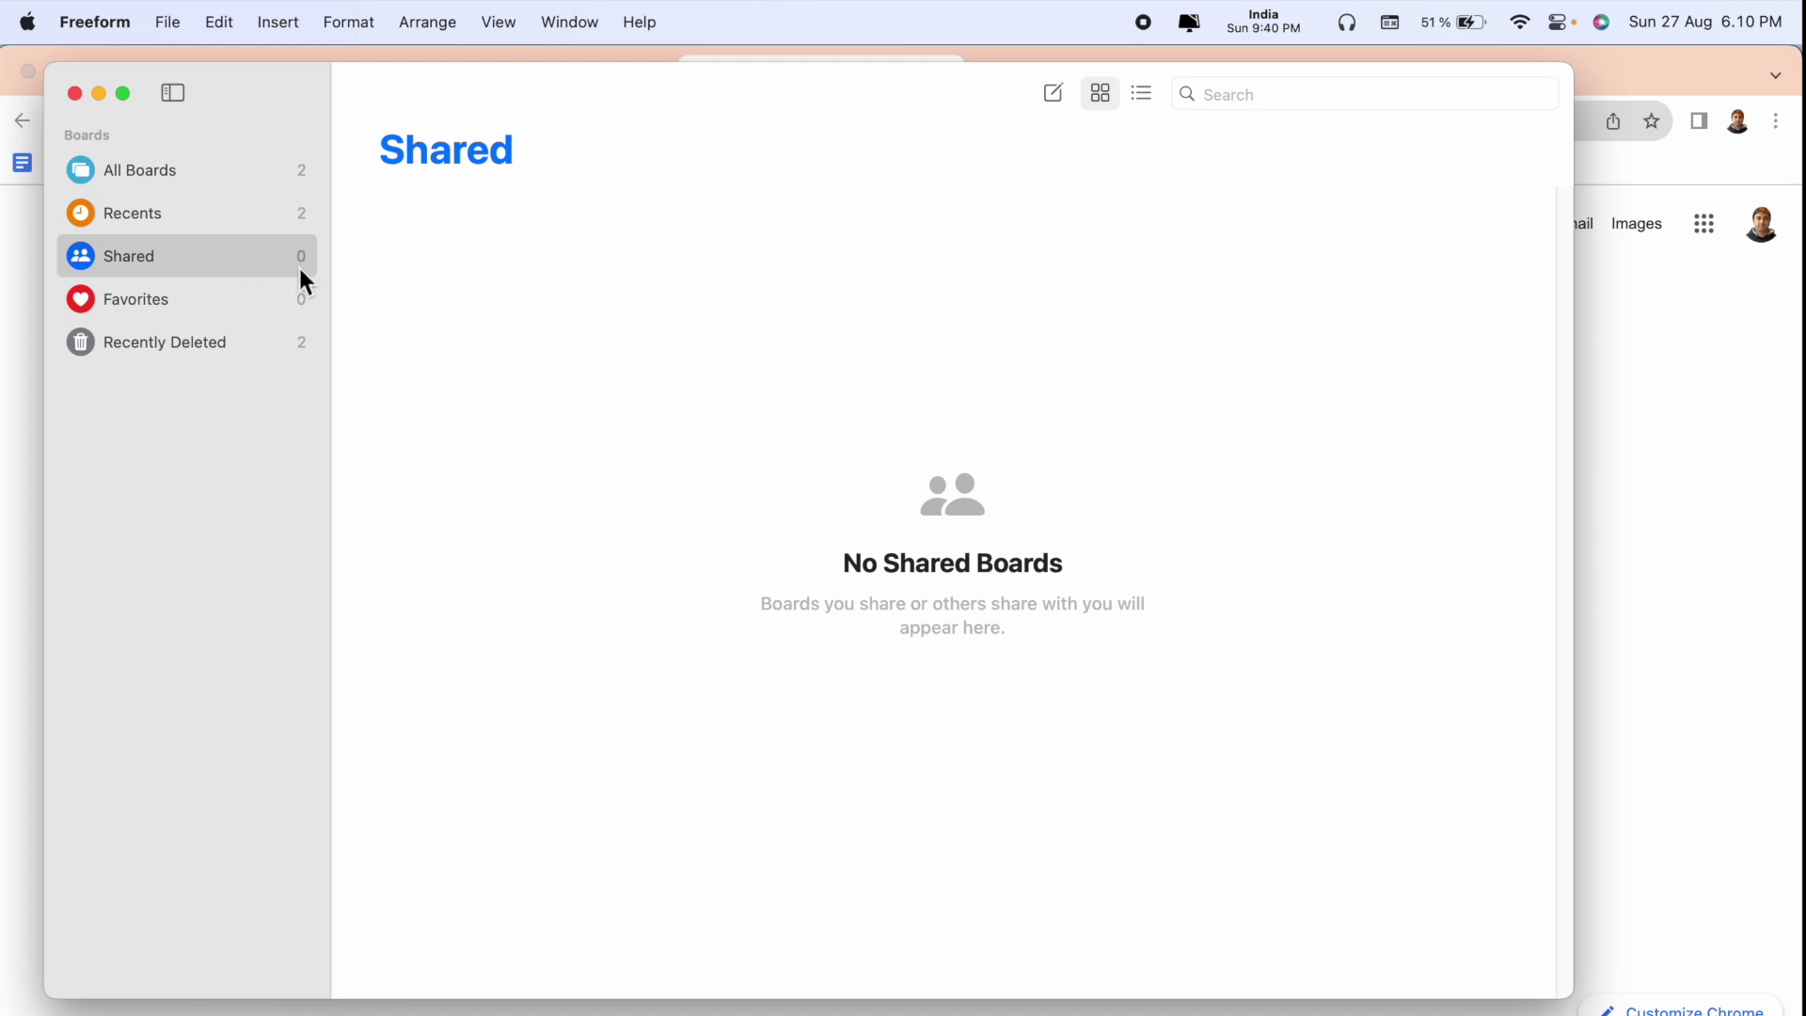
left_click(183, 179)
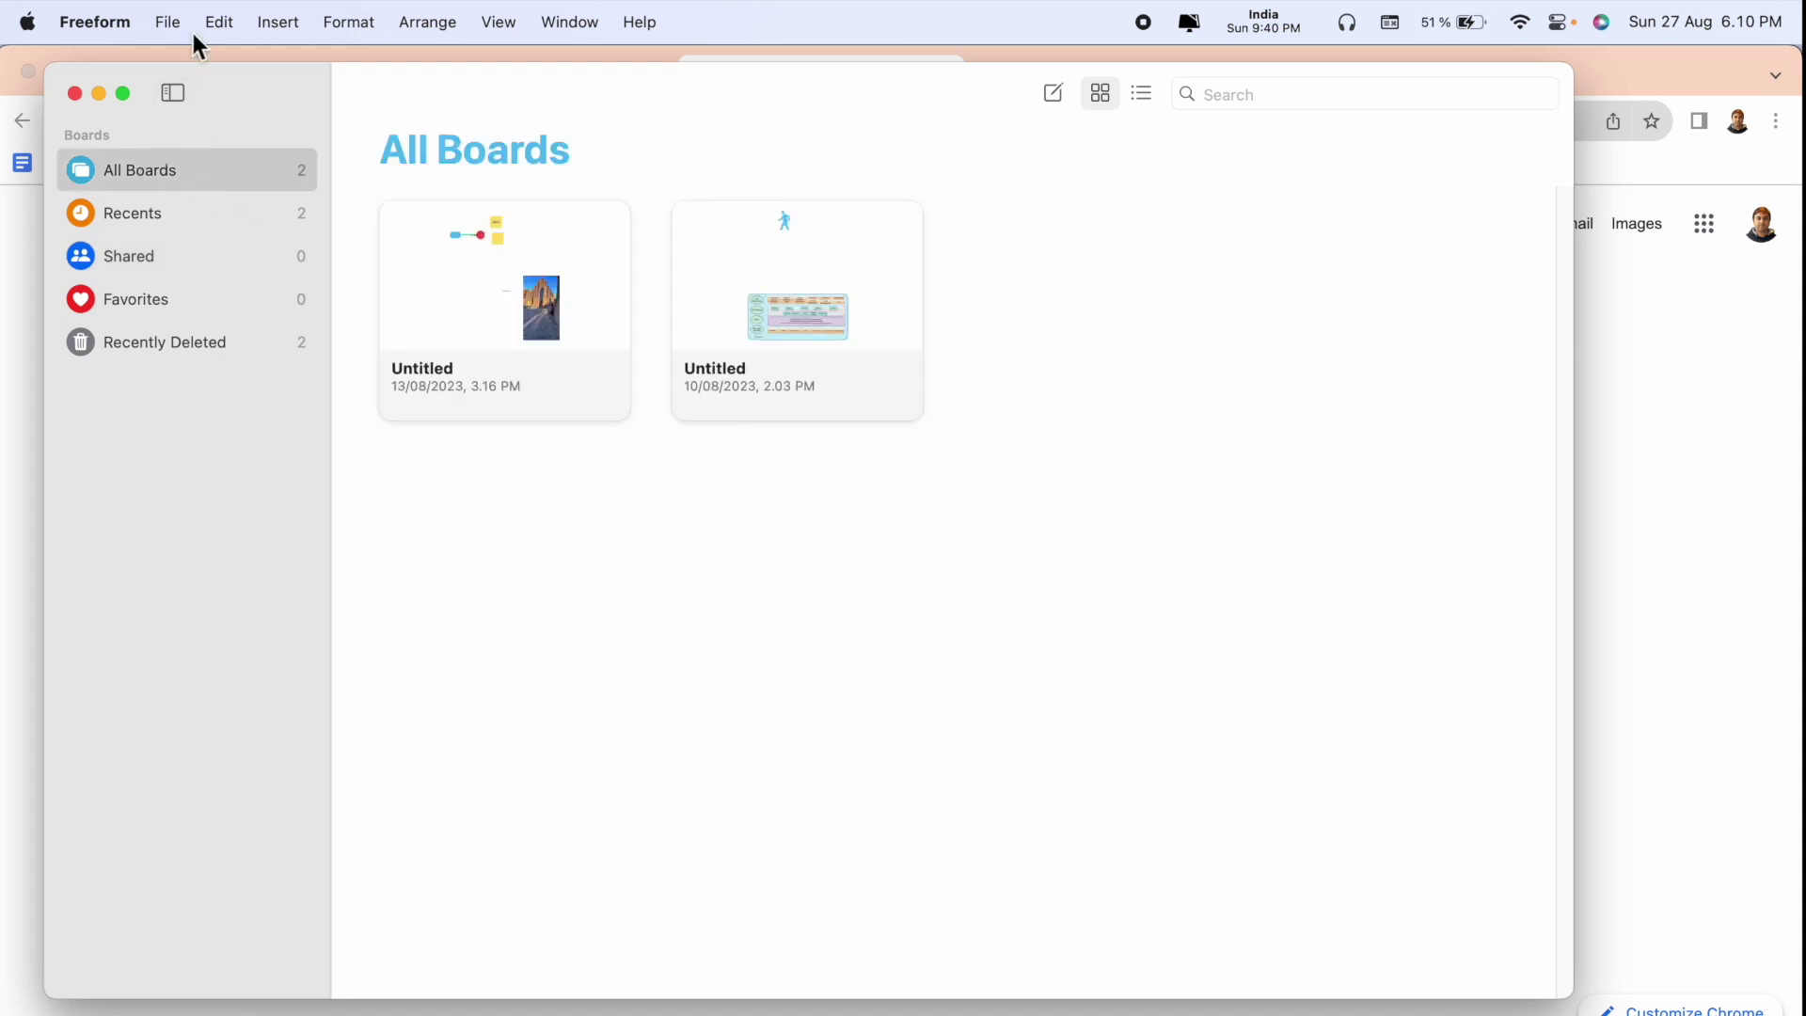
left_click(166, 22)
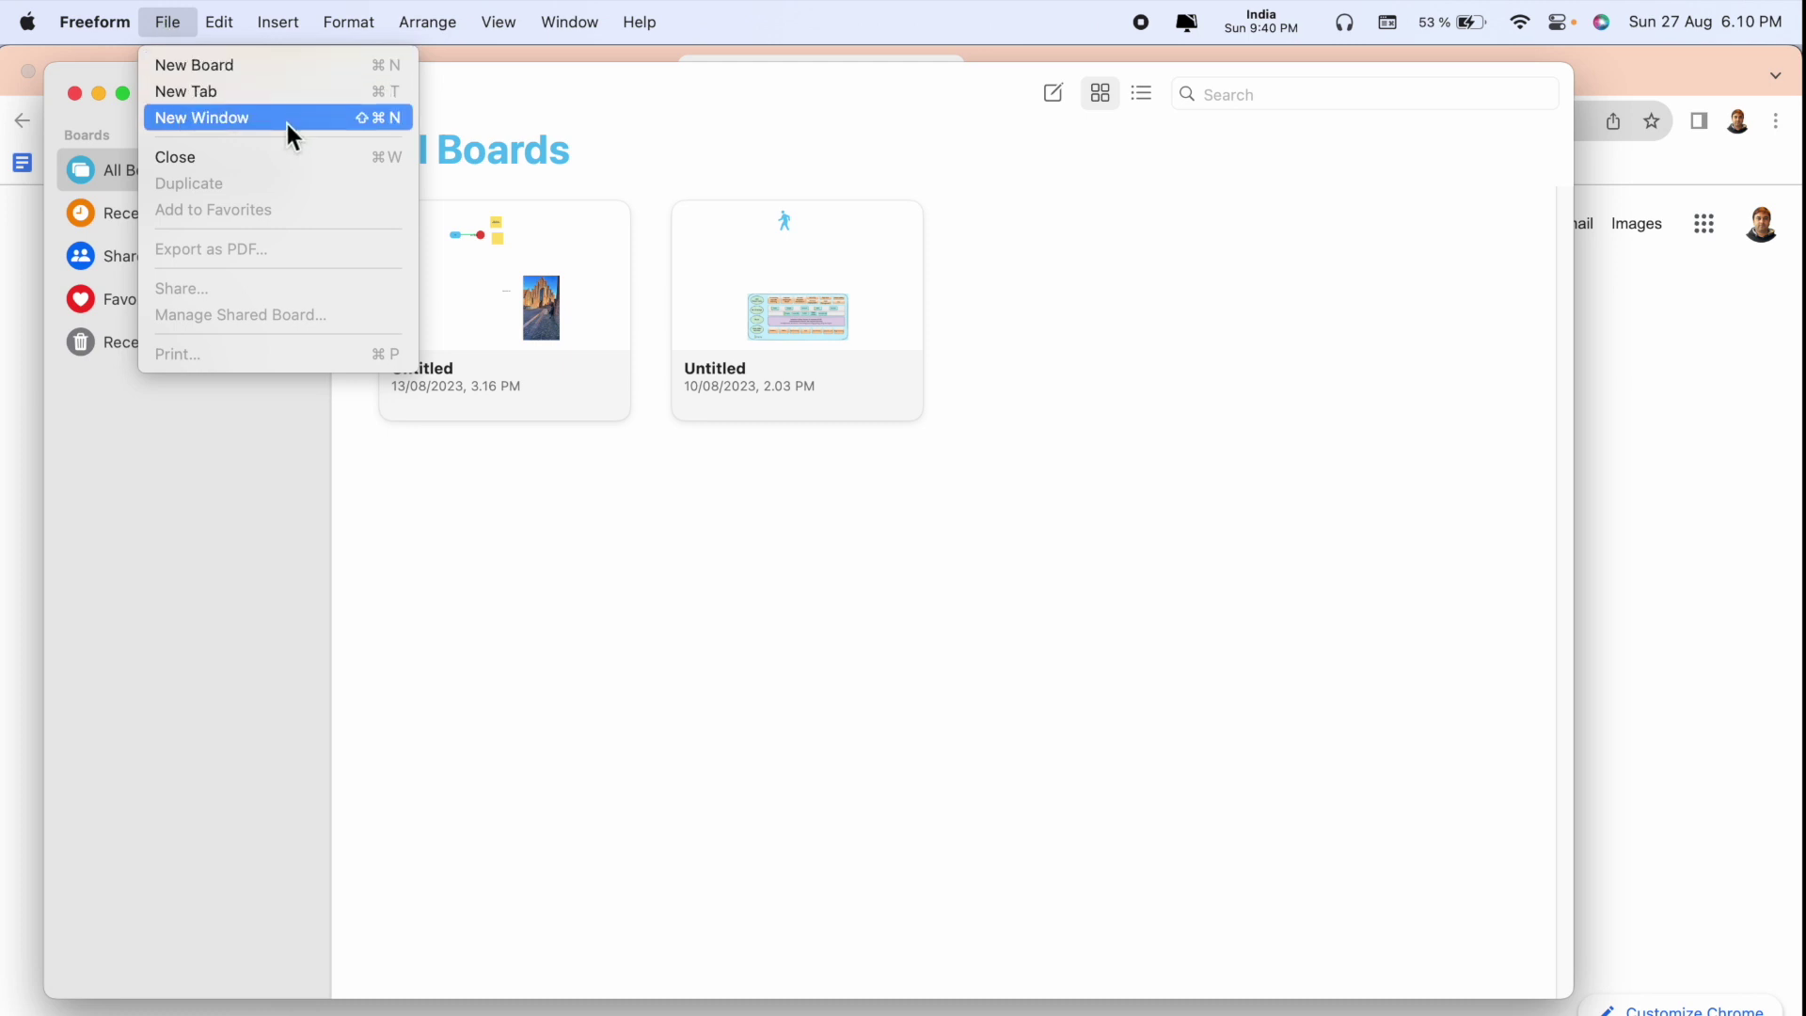
Create a new board and title it 'Demo for Research Rocks'
left_click(280, 64)
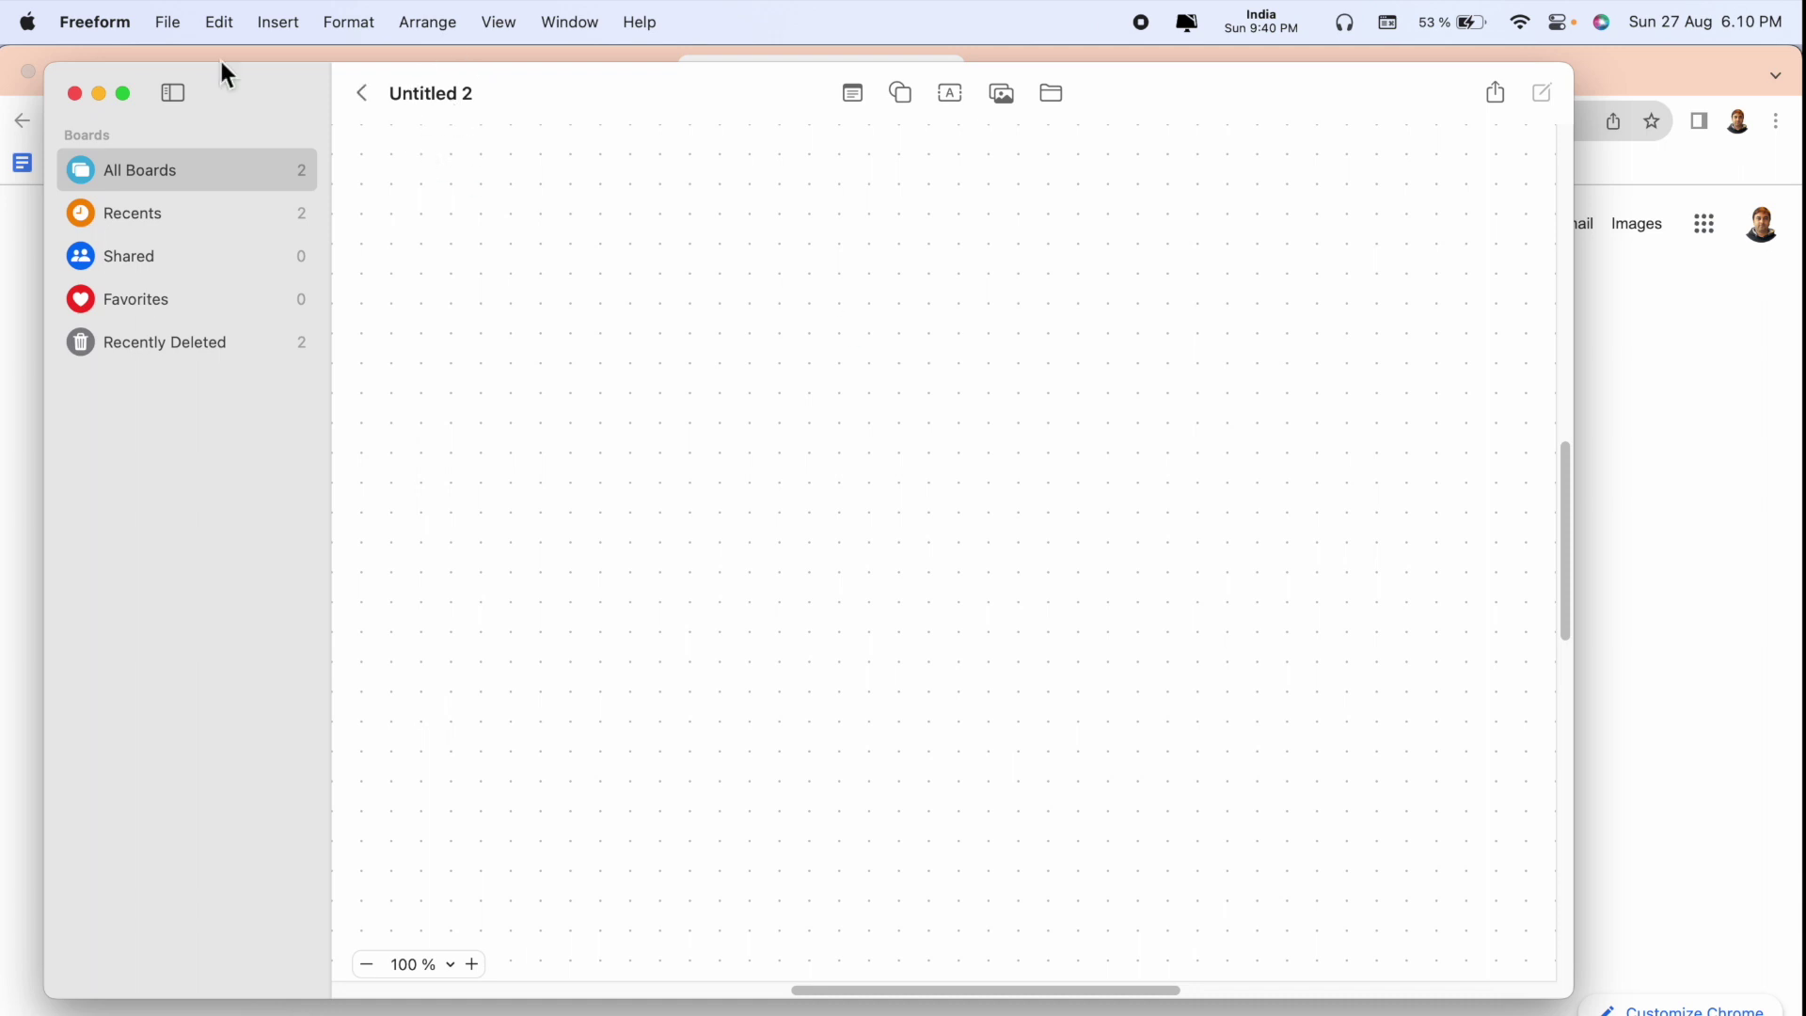
left_click(156, 24)
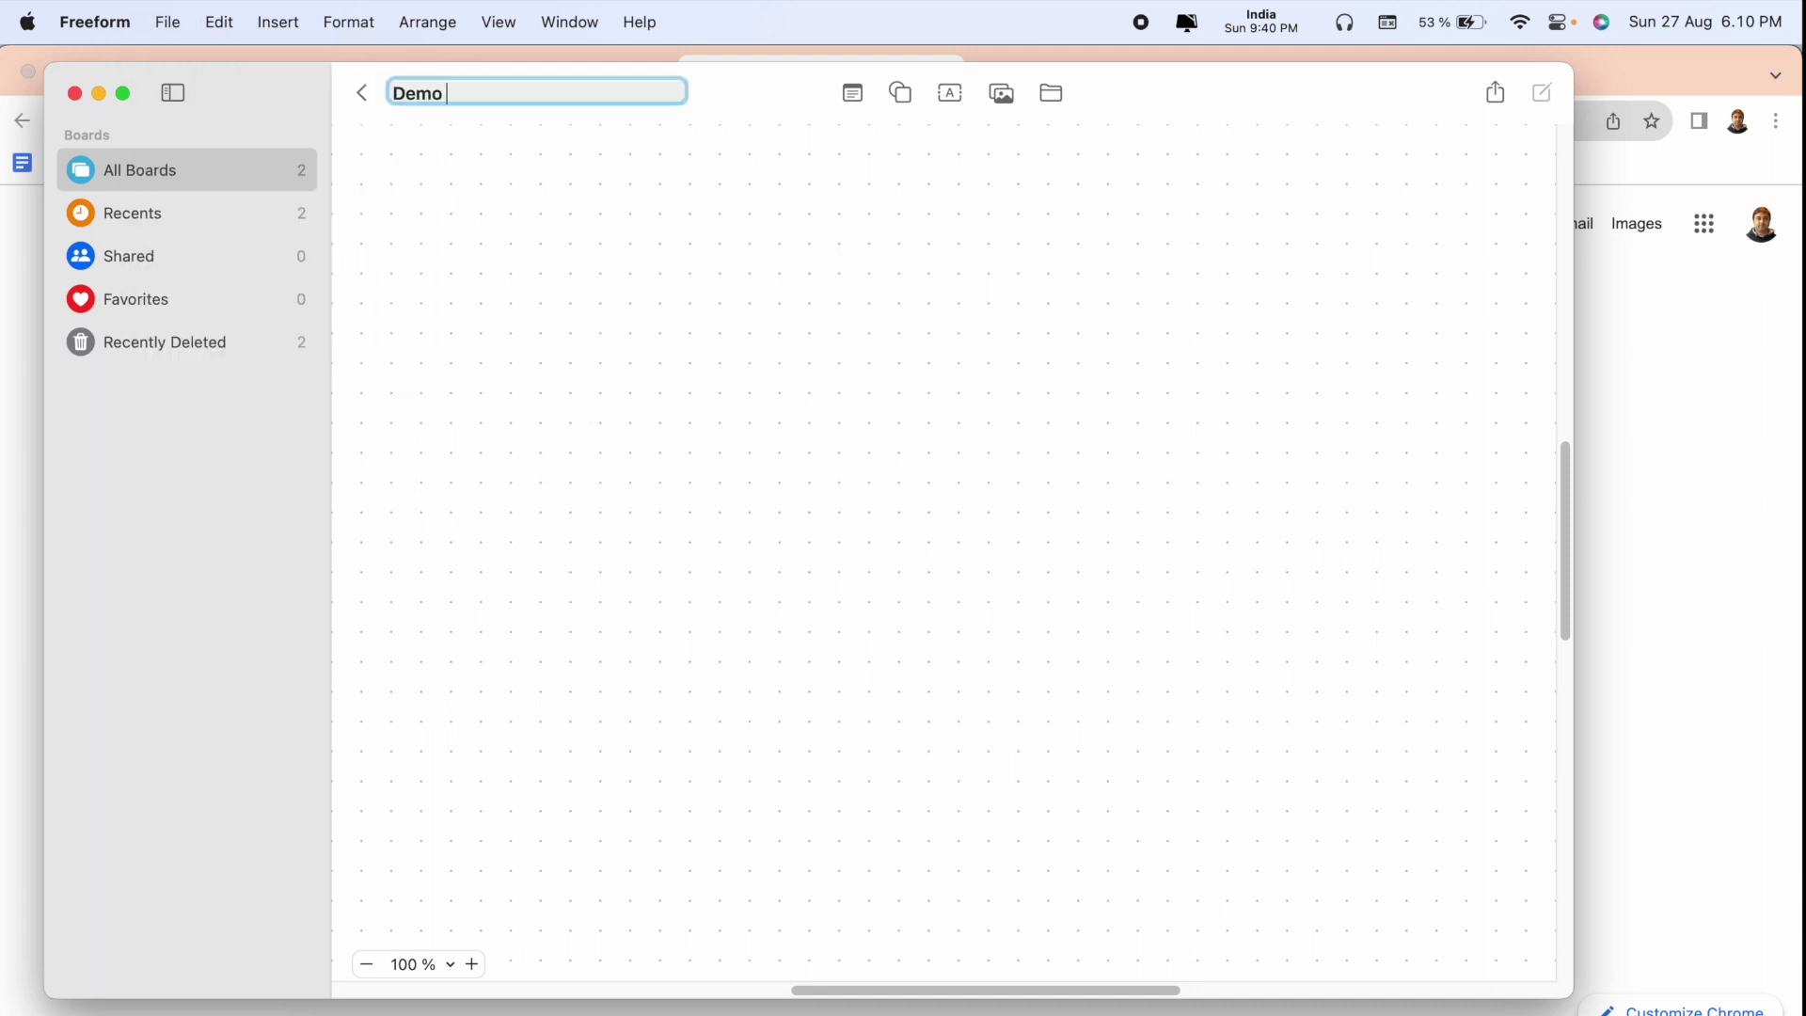
type("for Rese")
type("arch Rocl")
key("BackSpace")
key("BackSpace")
type("cks")
key("Return")
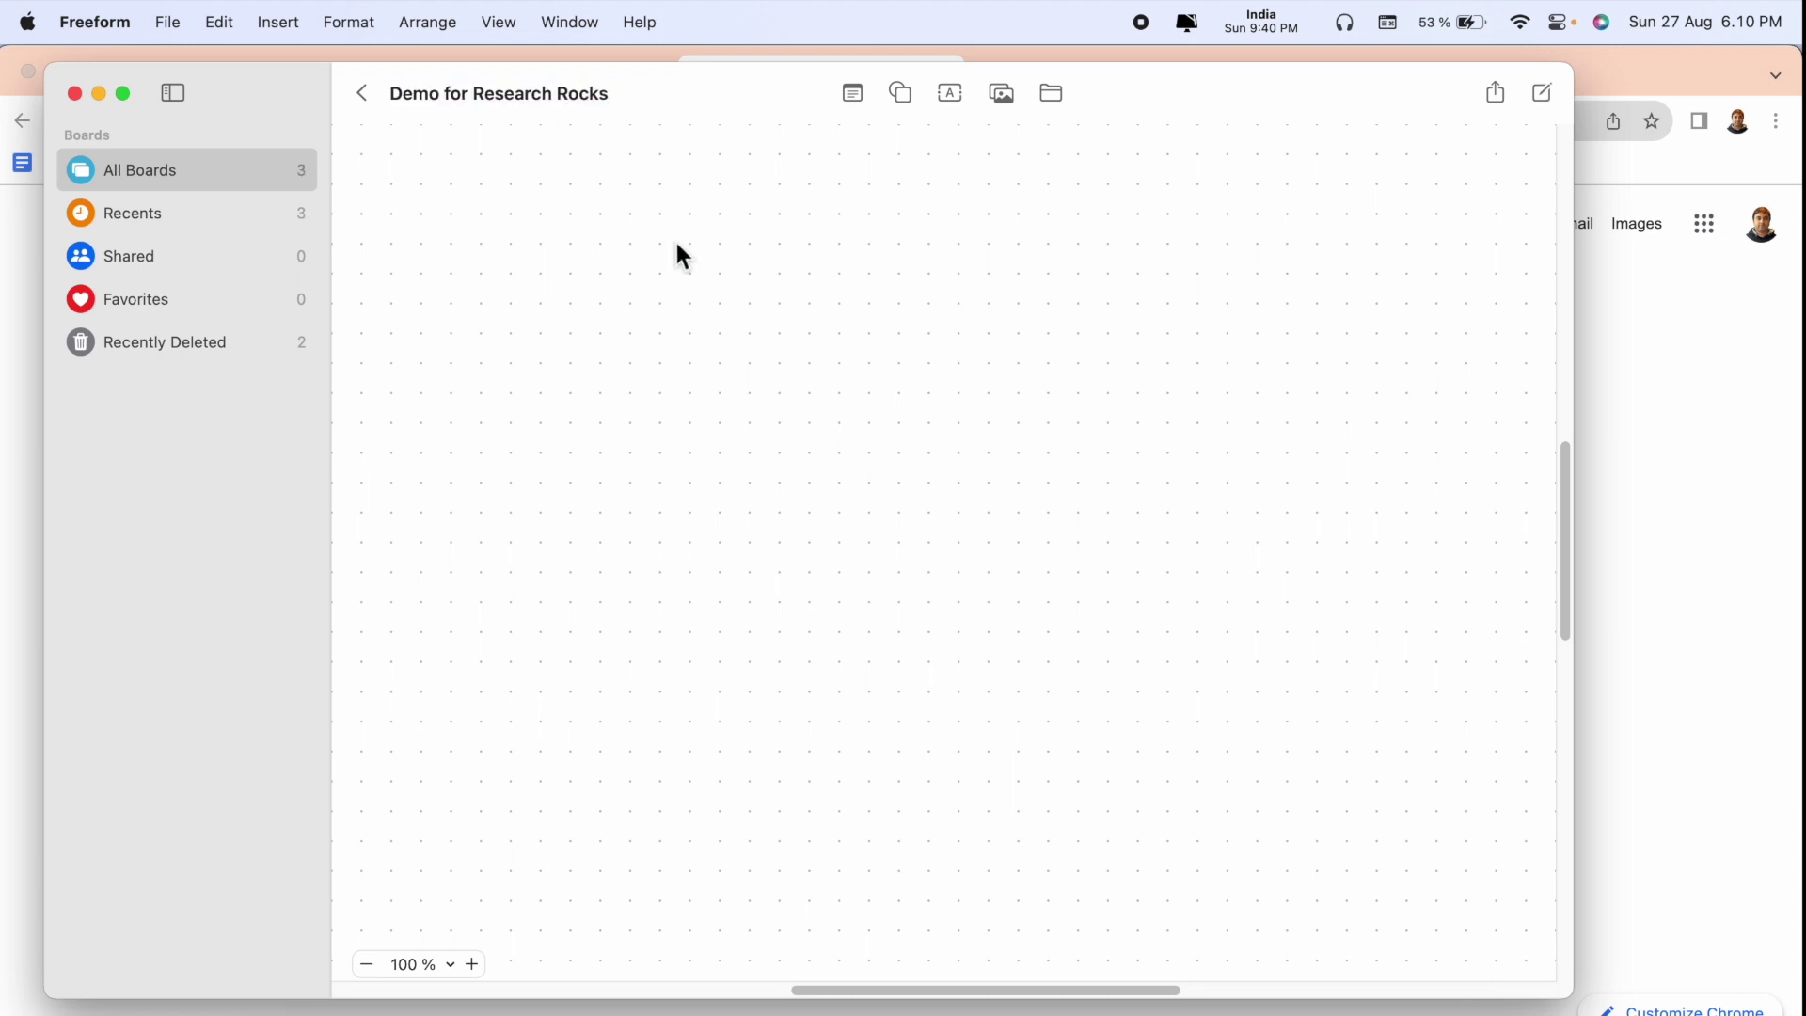
scroll(818, 609, "down", 3)
scroll(819, 609, "down", 5)
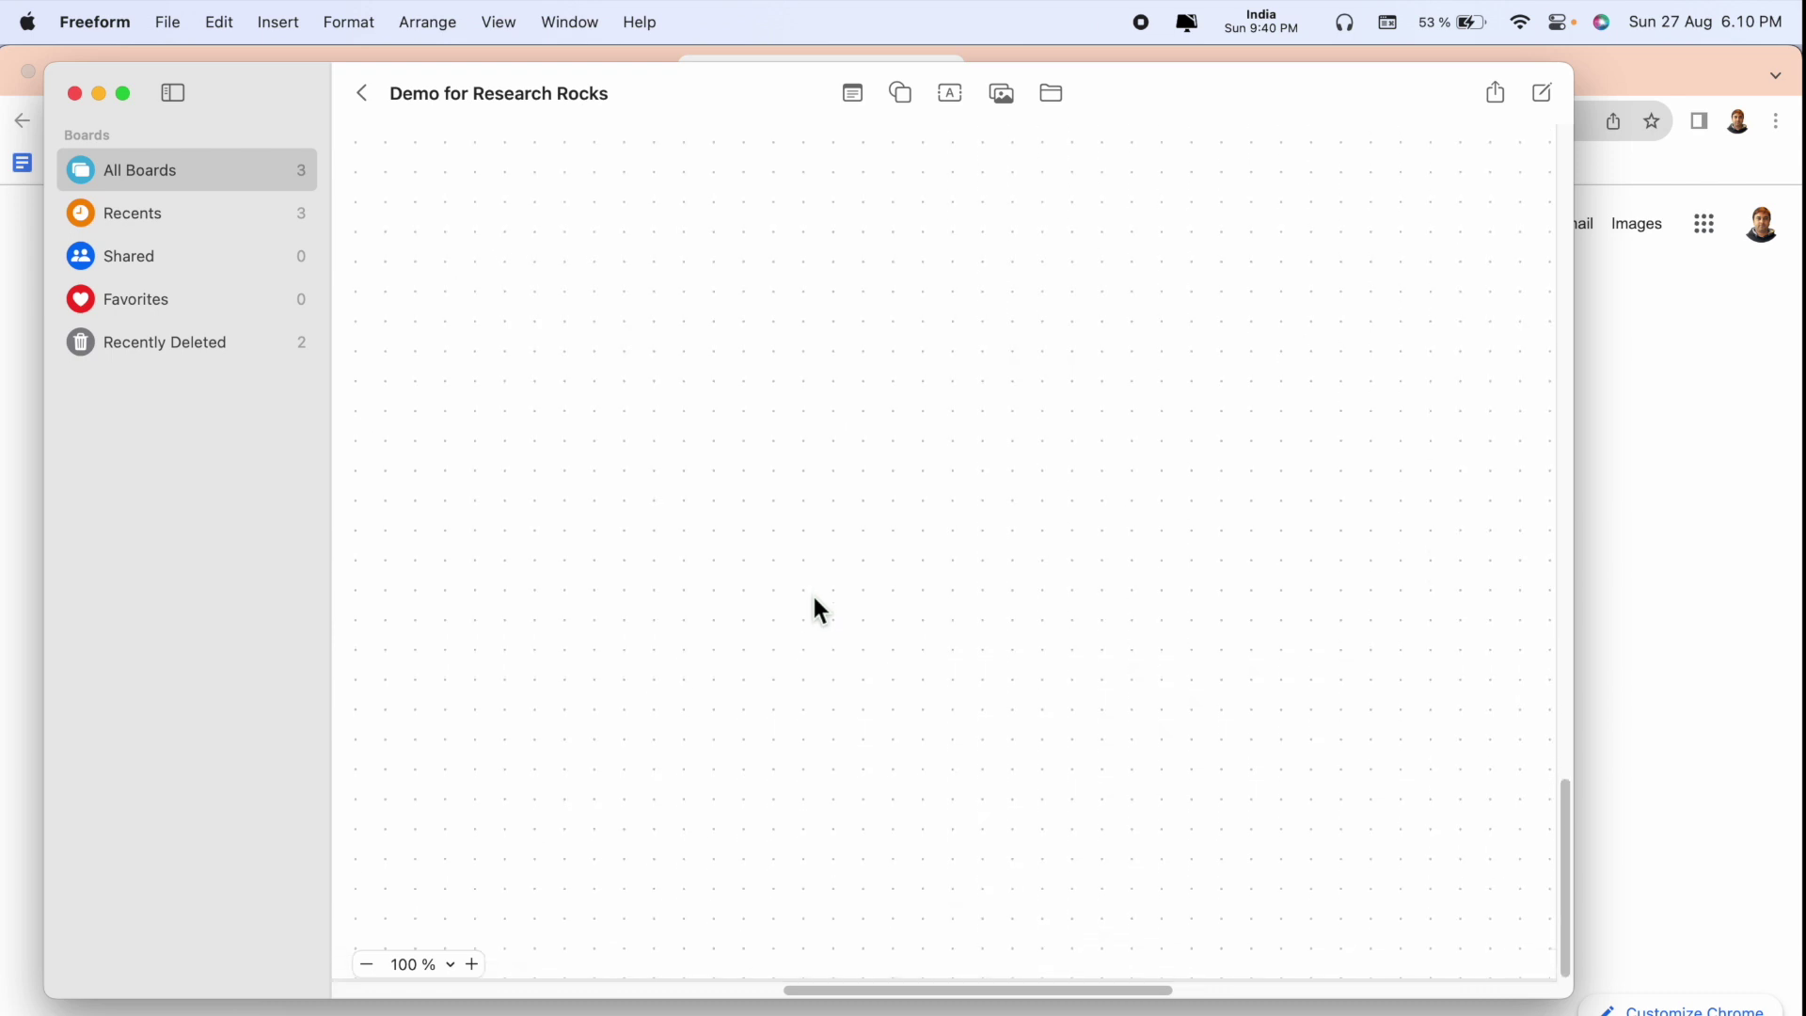
scroll(818, 609, "up", 5)
scroll(819, 609, "up", 5)
Add a yellow sticky note, reposition and enlarge it, and write 'Hello This is demo'
key("cmd+minus")
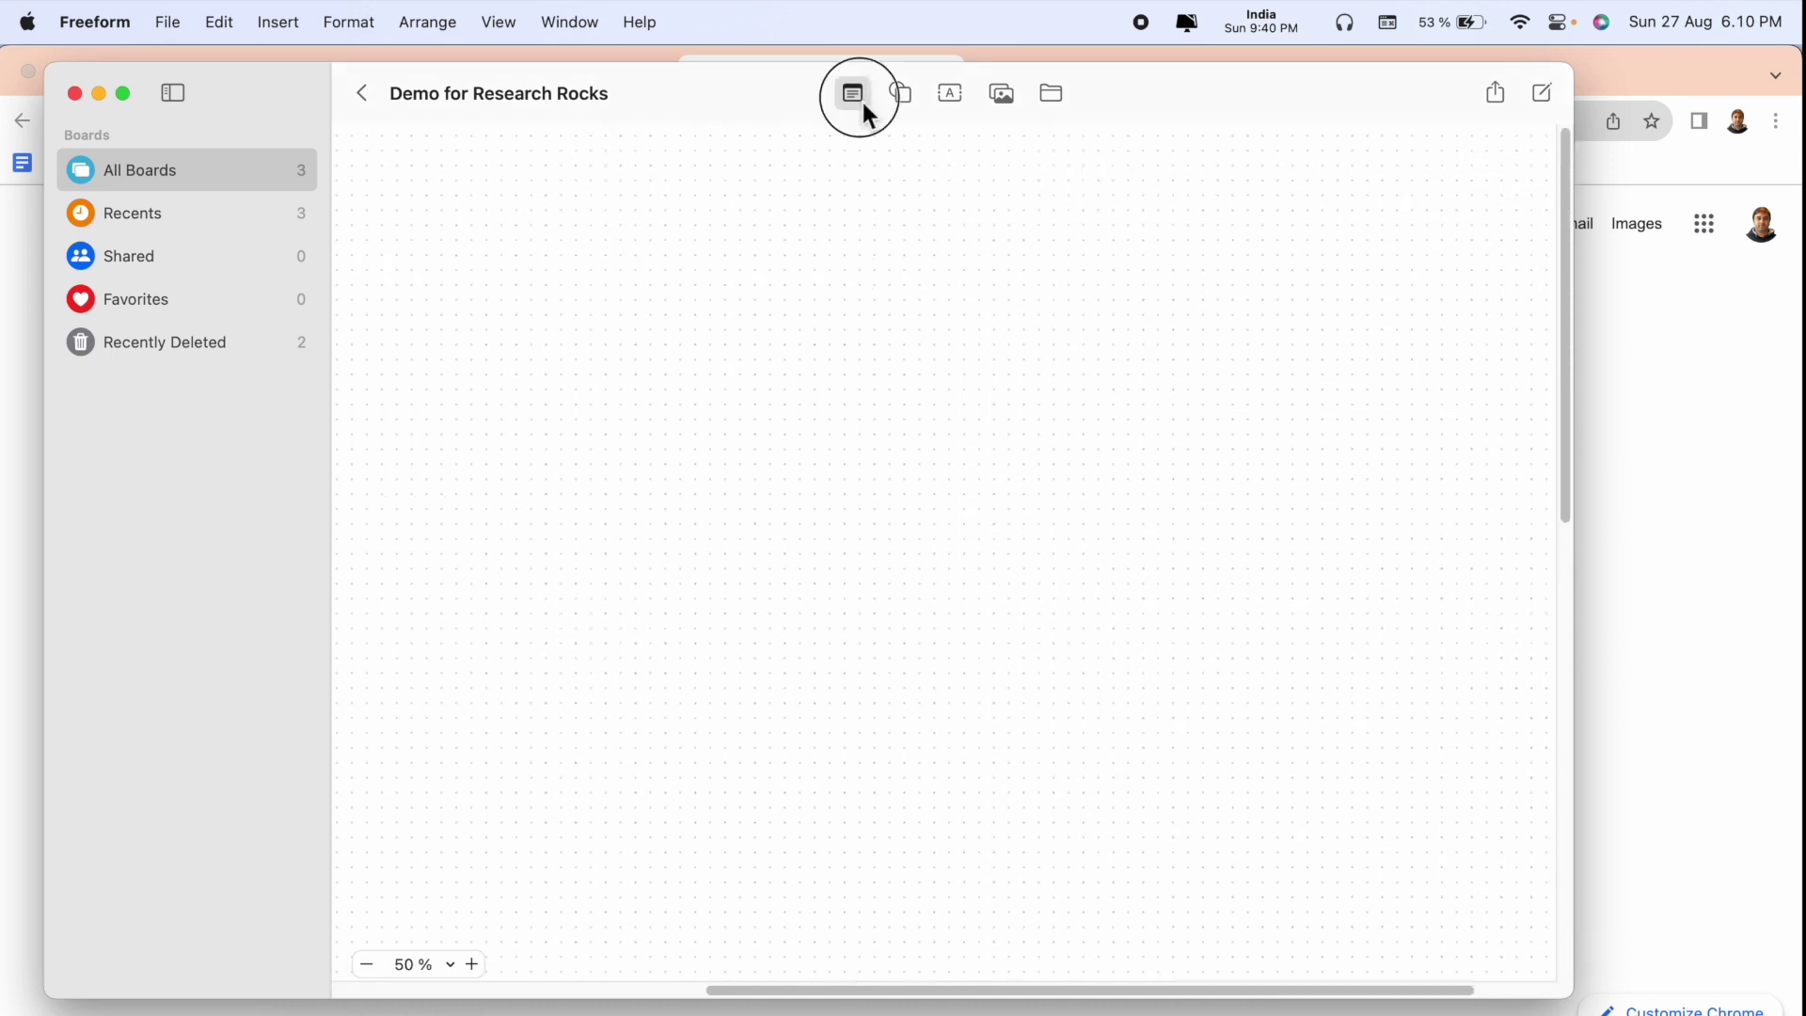
left_click(852, 93)
left_click_drag(958, 521, 536, 212)
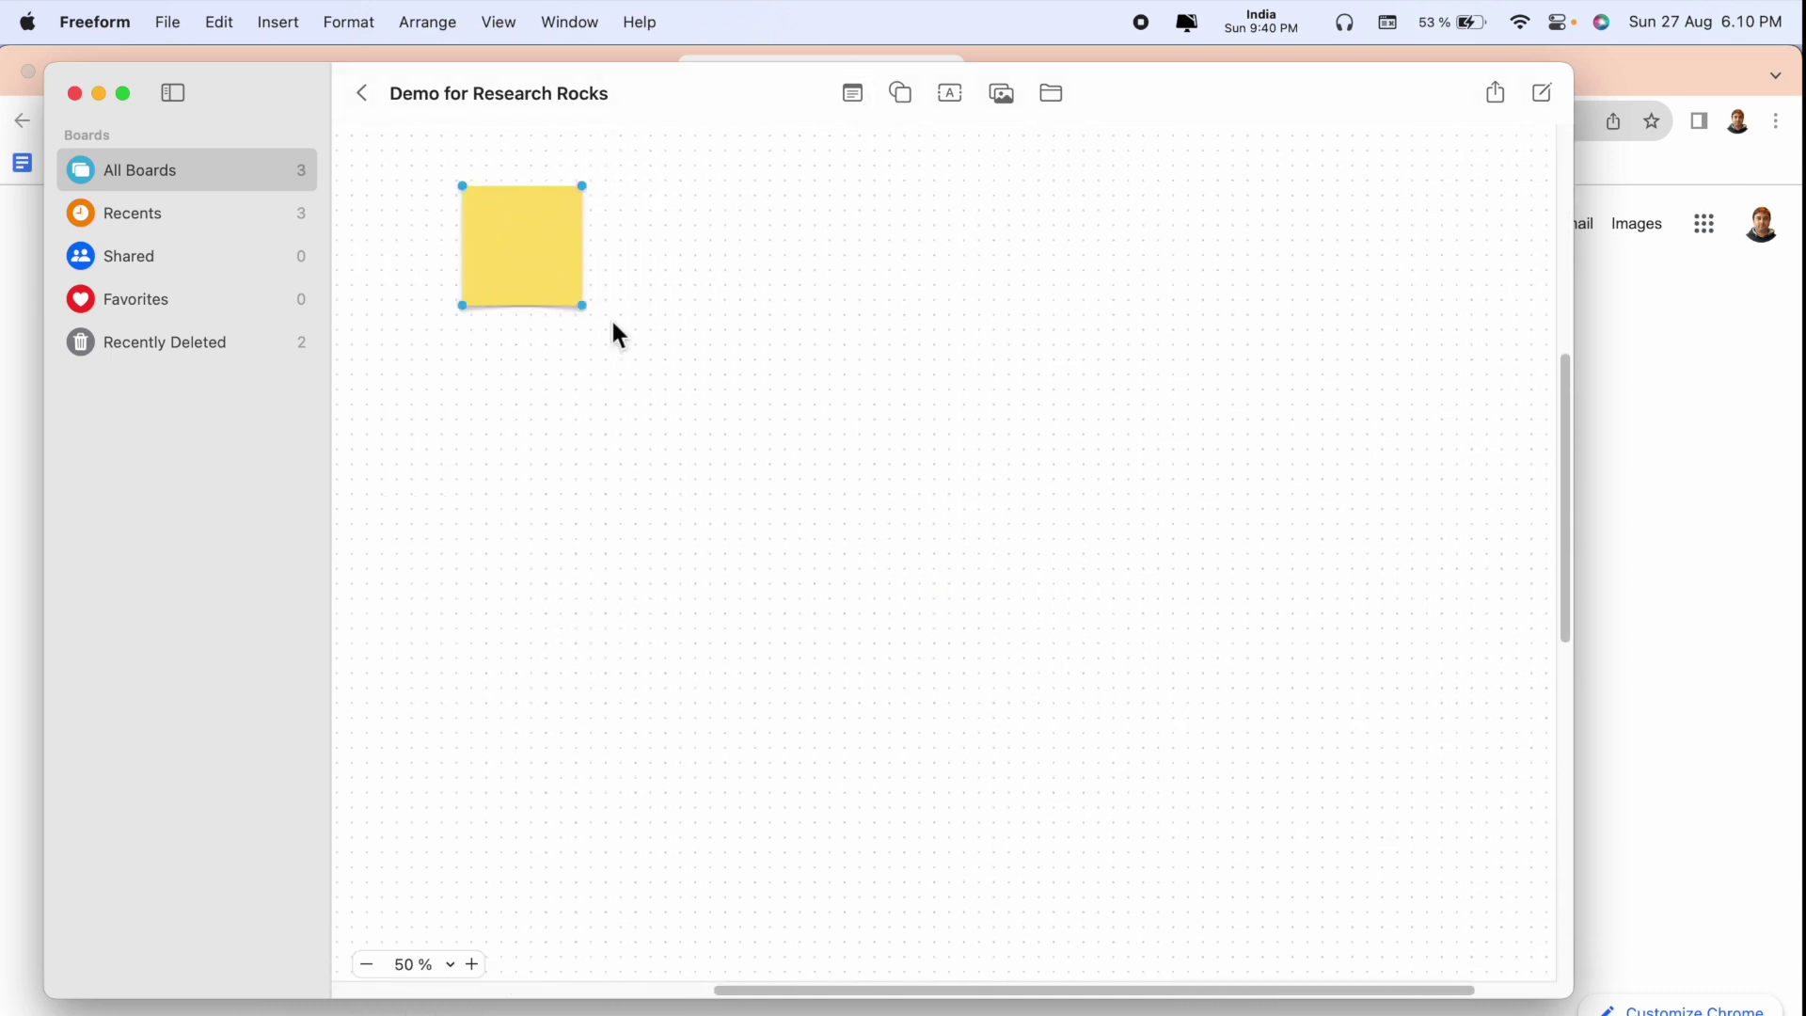
mouse_move(580, 308)
left_mouse_down()
mouse_move(844, 301)
mouse_move(876, 364)
left_mouse_up()
mouse_move(876, 241)
left_mouse_down()
mouse_move(1037, 492)
mouse_move(1482, 515)
mouse_move(275, 480)
mouse_move(1270, 509)
mouse_move(705, 466)
left_mouse_up()
double_click(654, 409)
type("Hello")
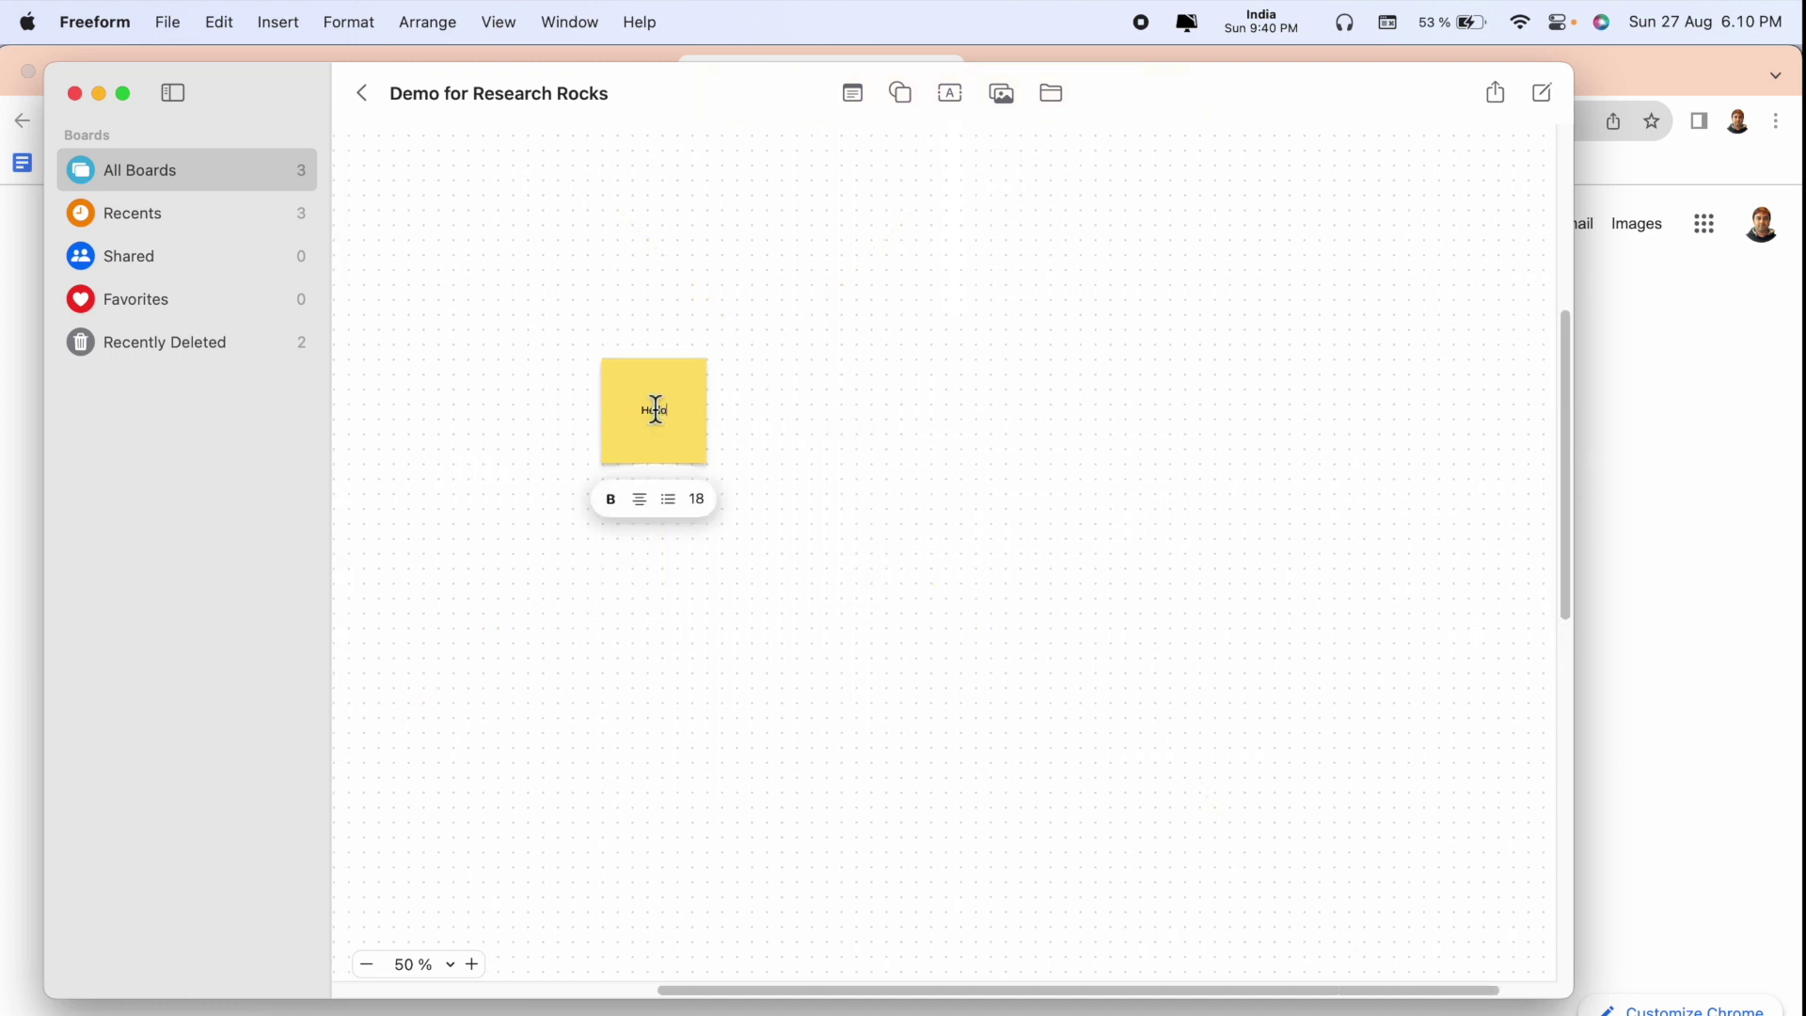
type("This is d")
type("emo")
left_click(609, 498)
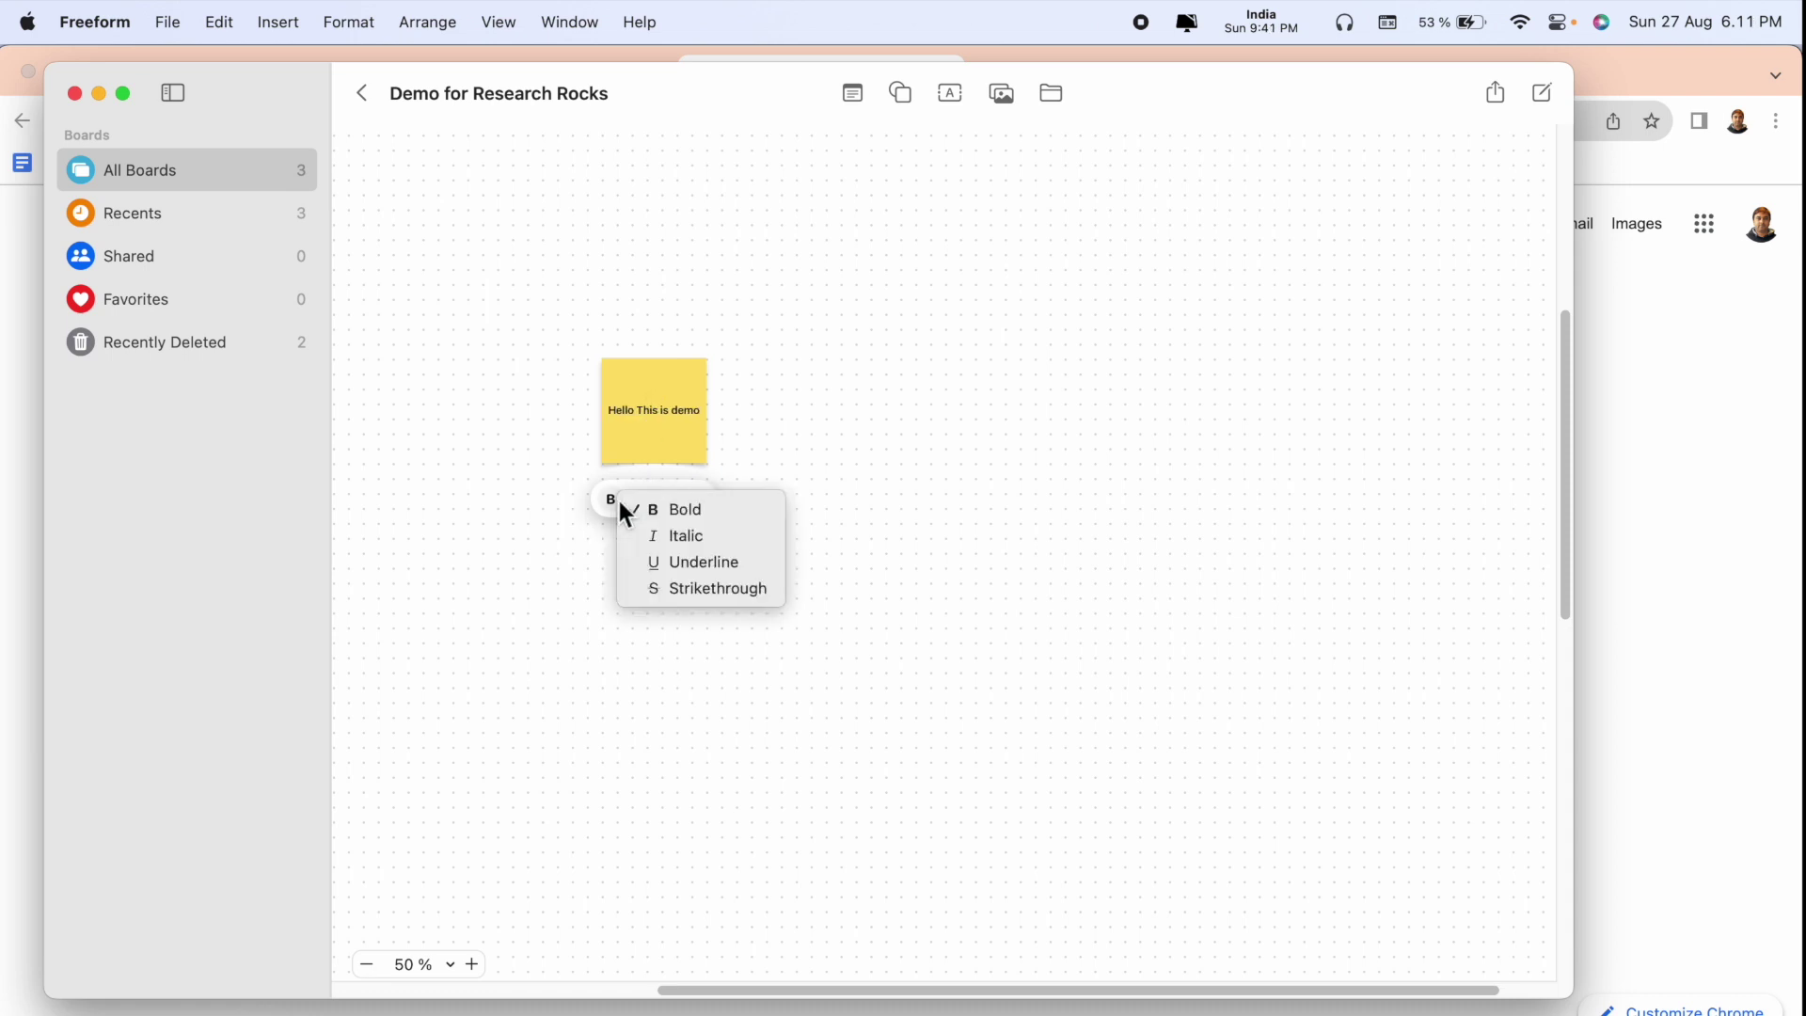
Make the sticky note text italic at size 24
left_click(677, 509)
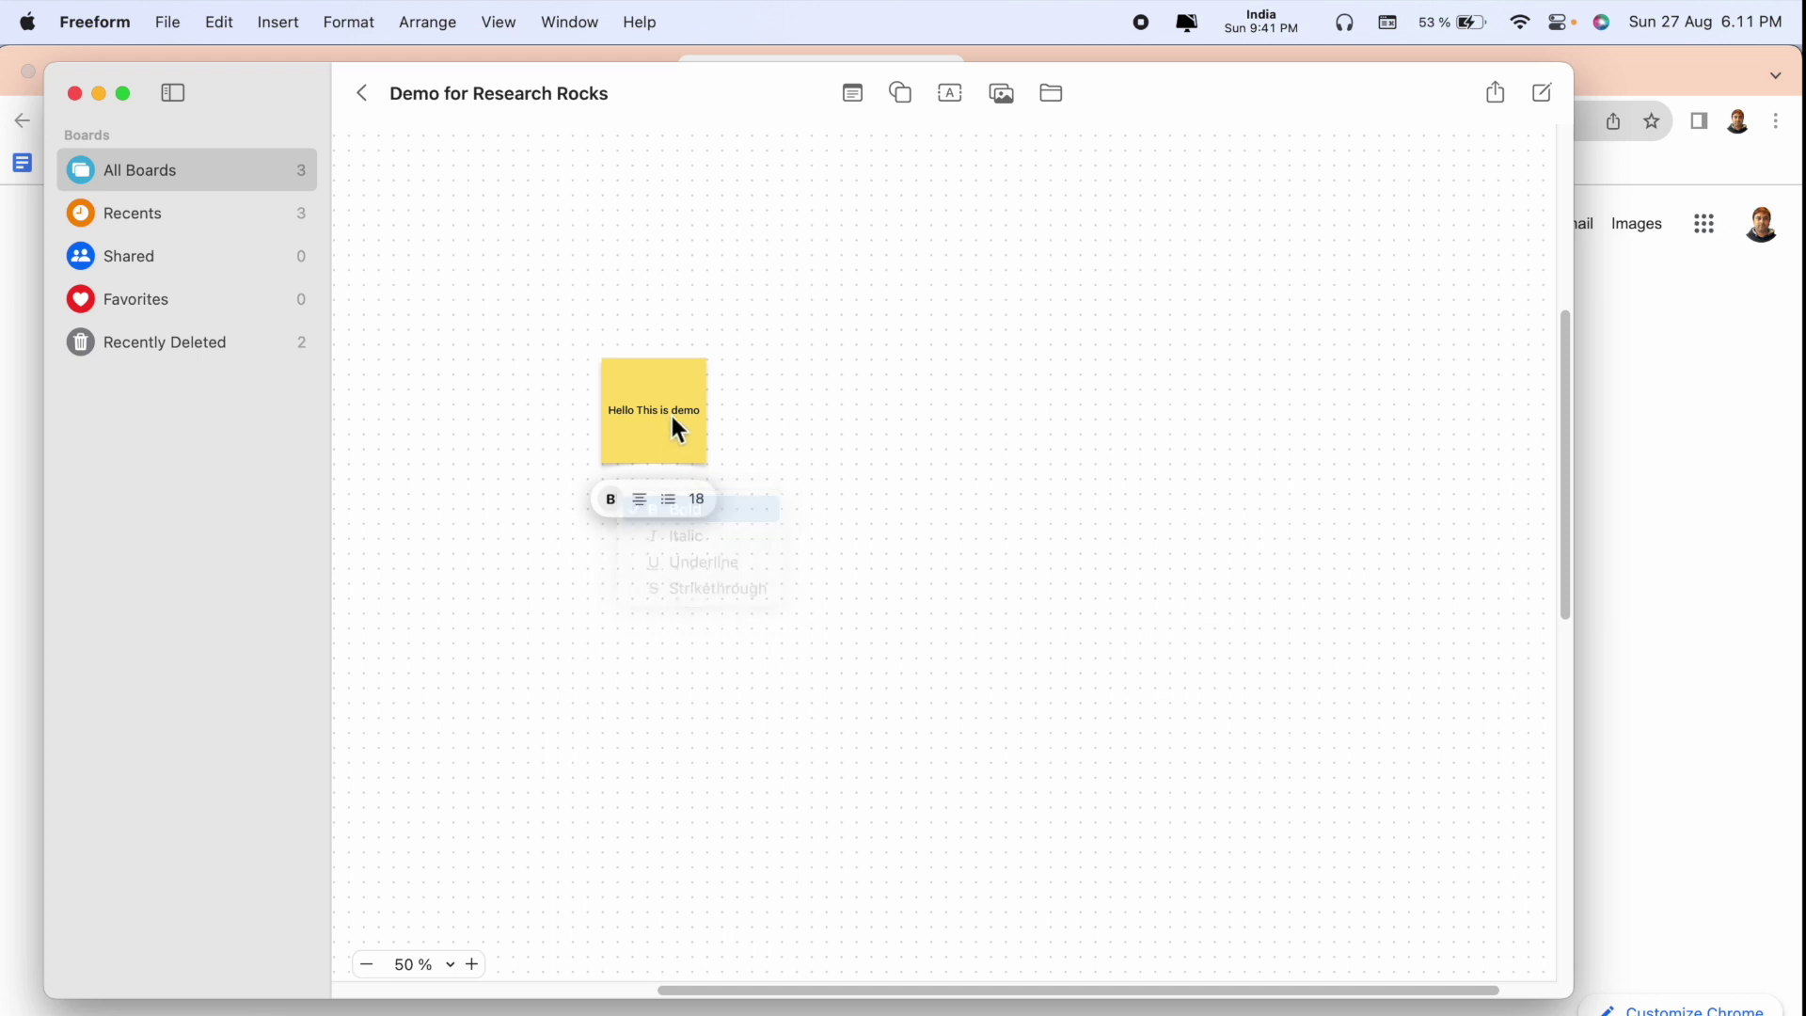
left_click(610, 502)
left_click(677, 538)
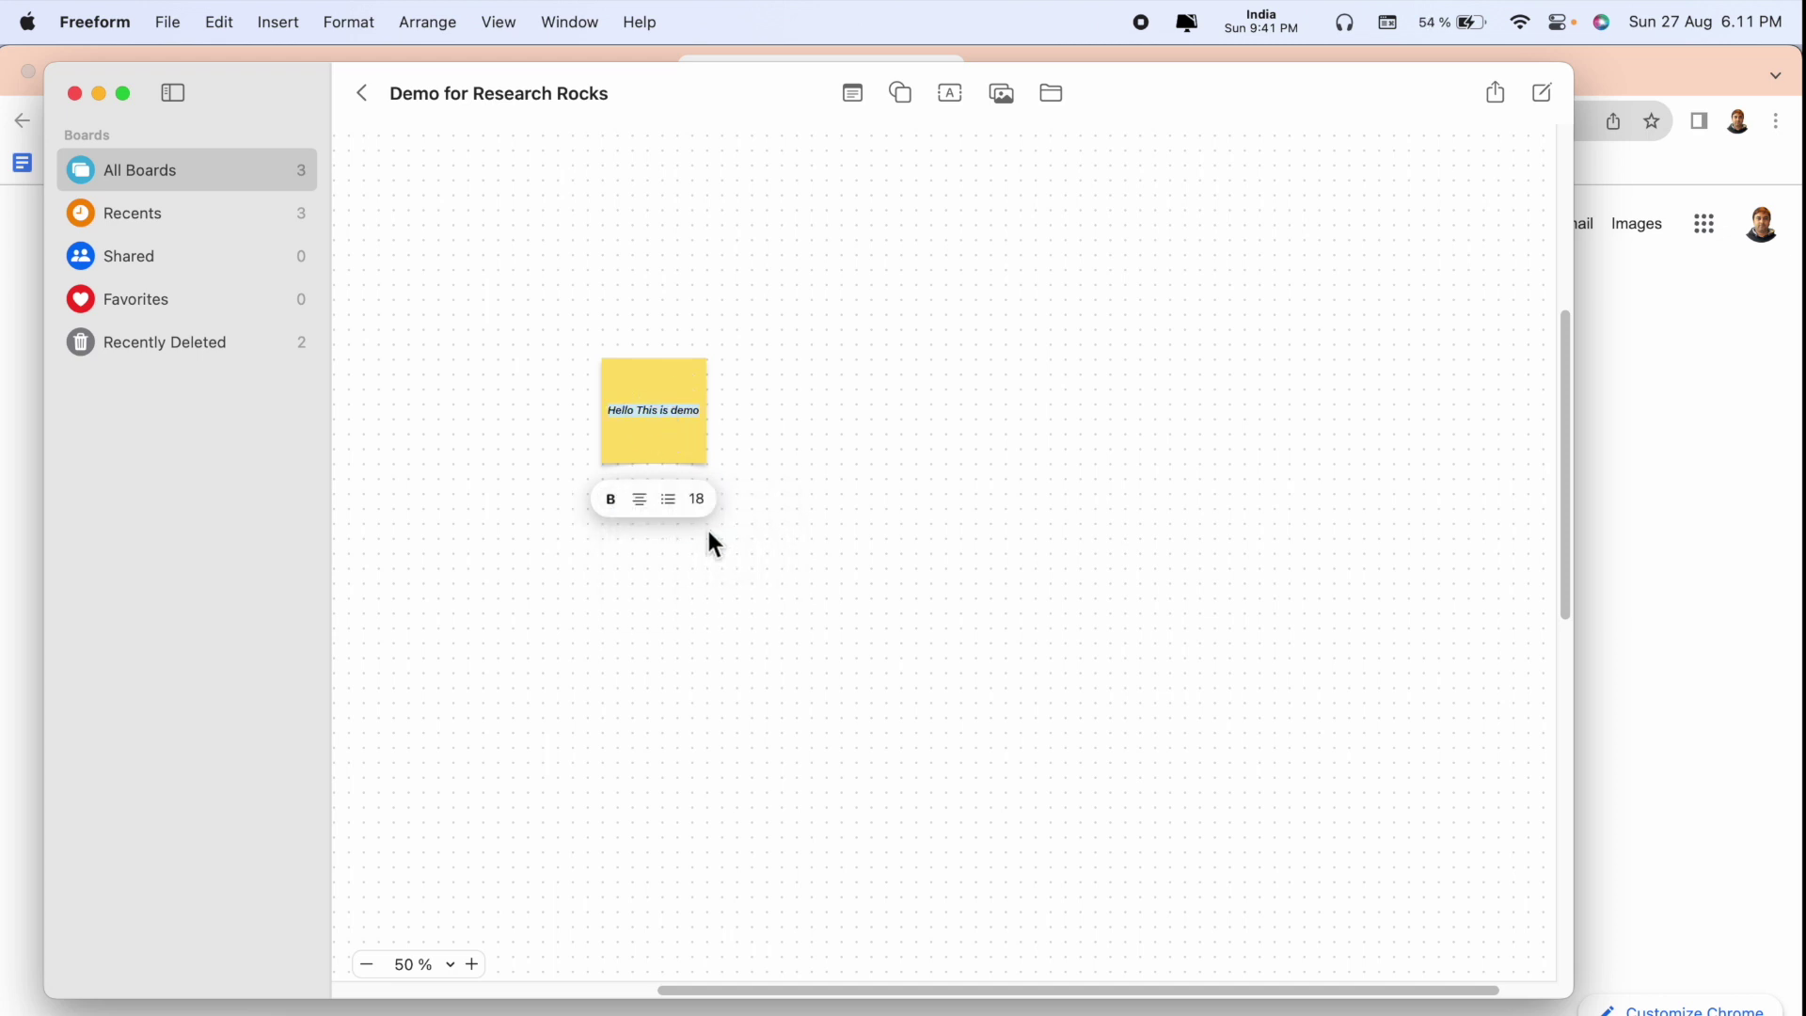
left_click(697, 499)
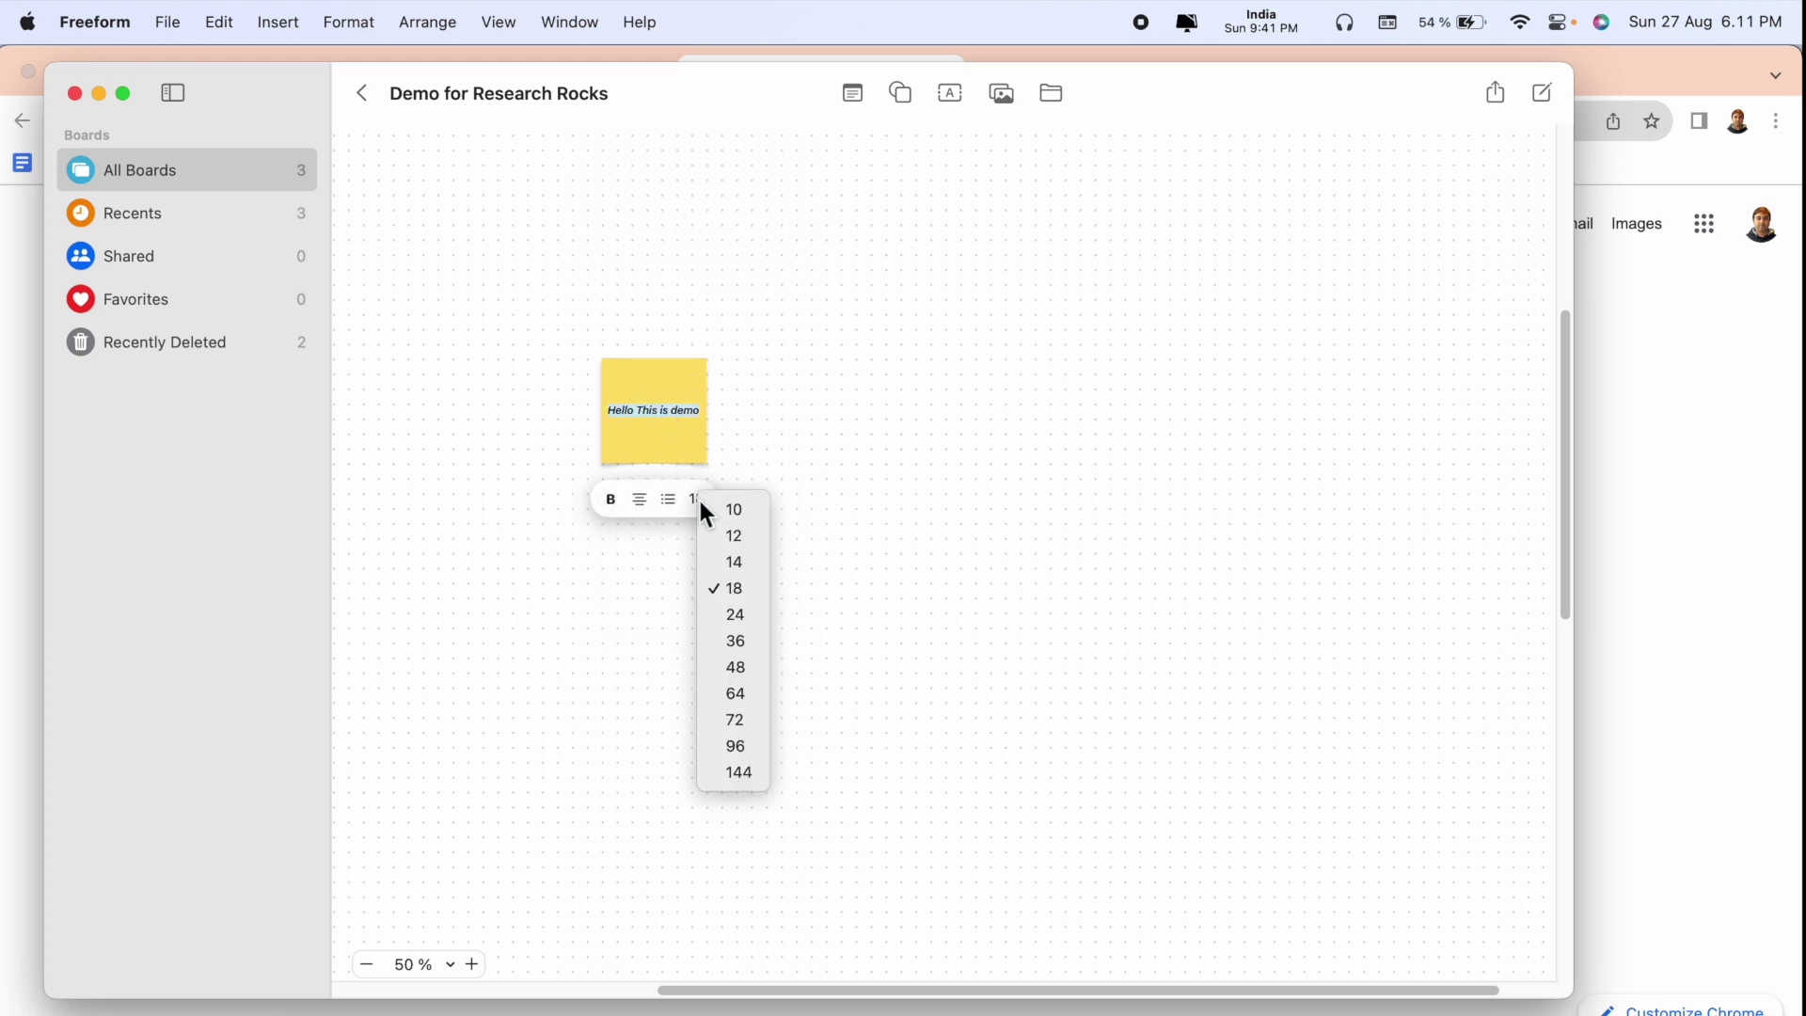
left_click(741, 617)
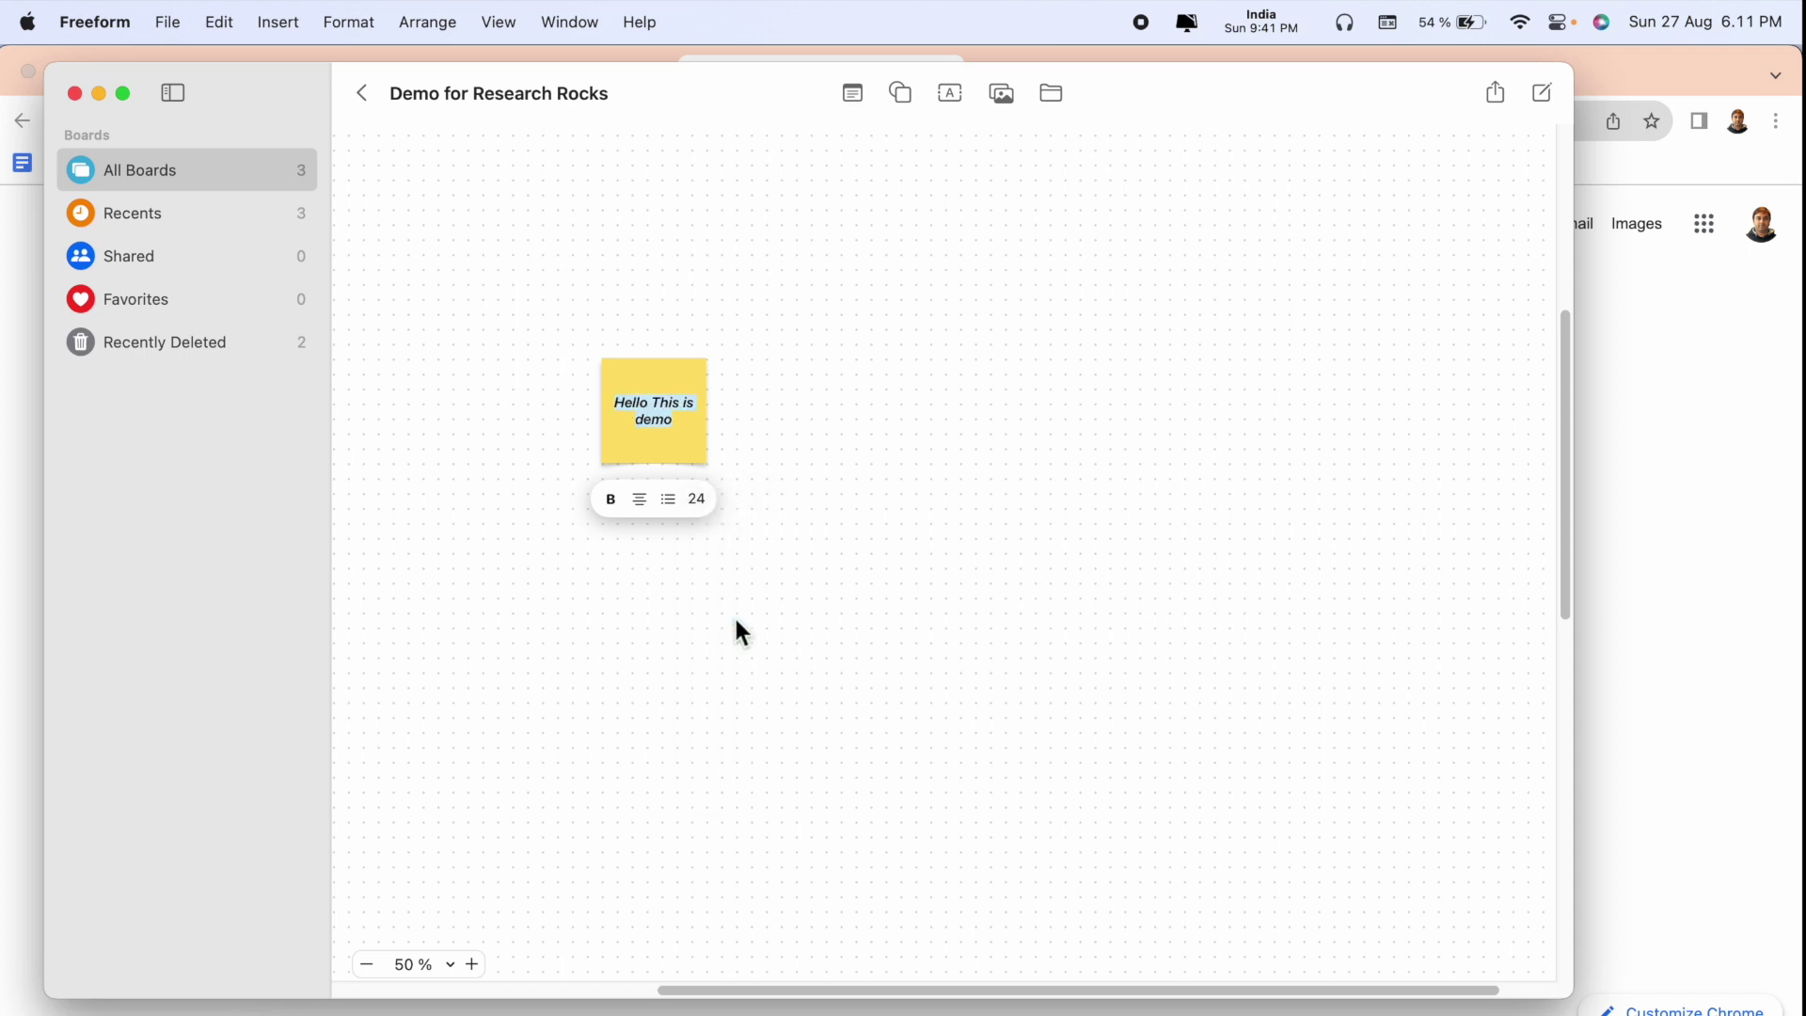
Add and then remove a bullet on the note text, then bring up the shape library
left_click(669, 498)
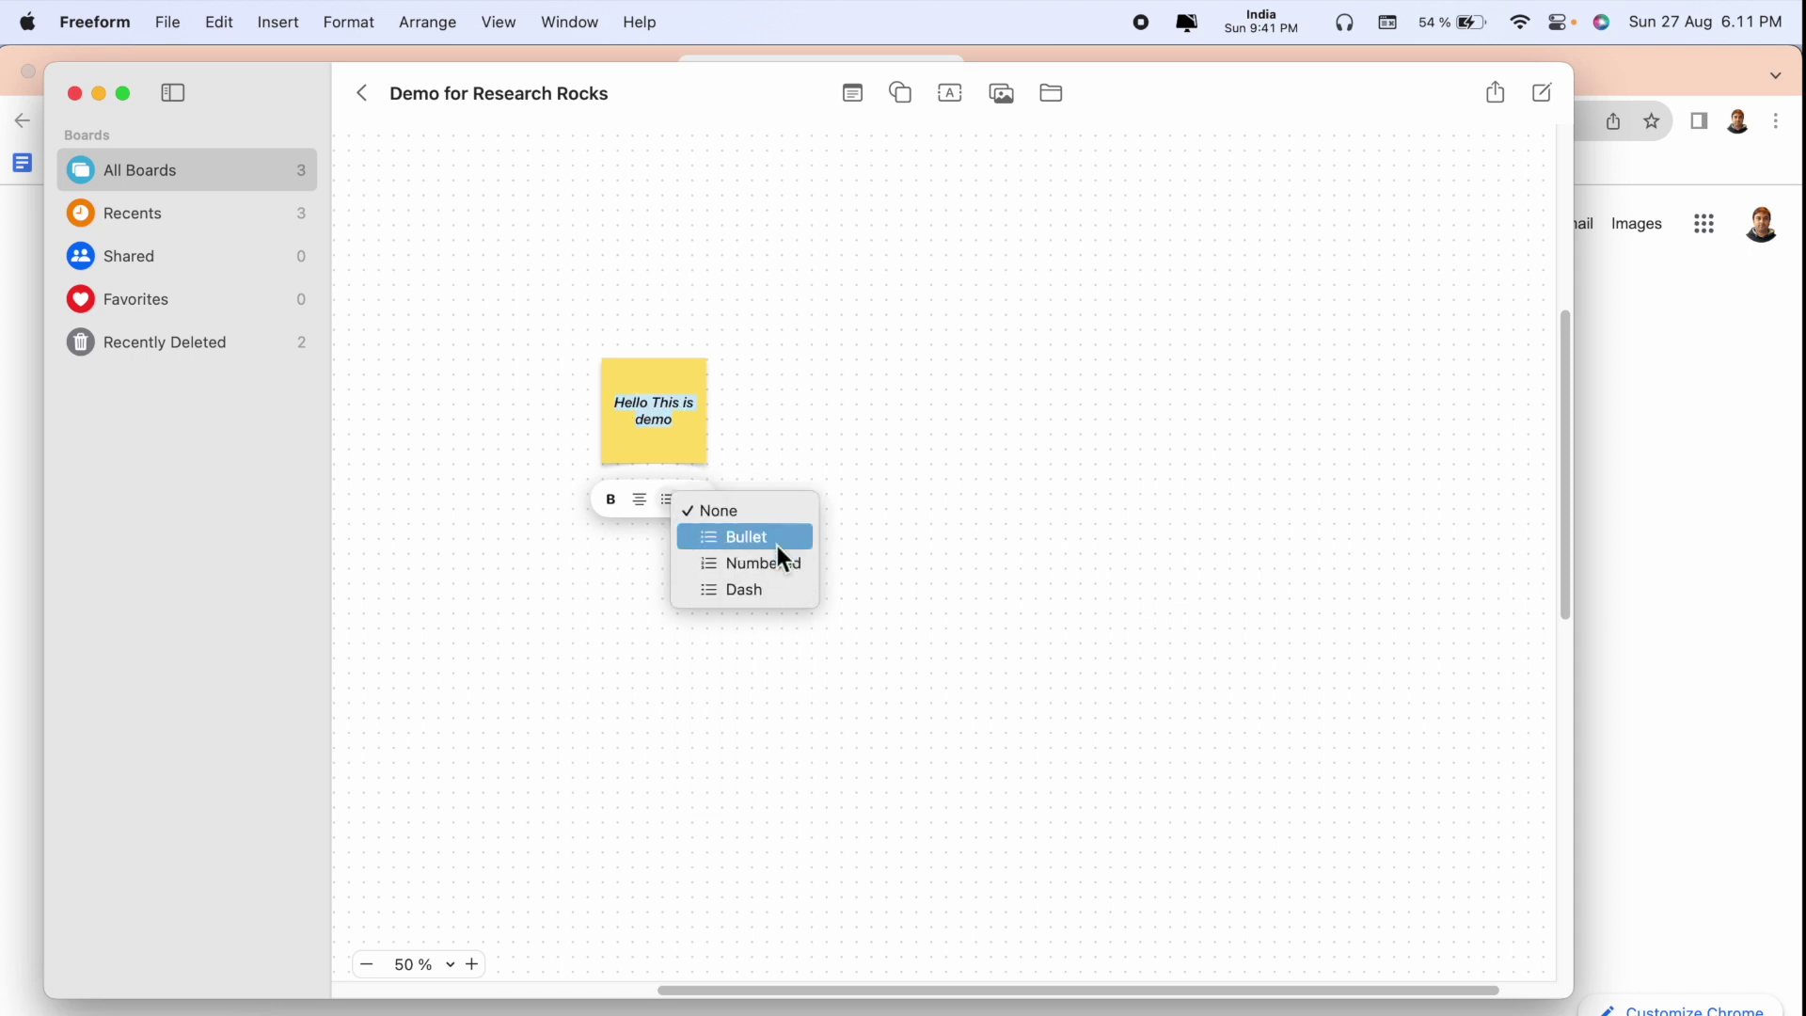
left_click(776, 546)
left_click(694, 500)
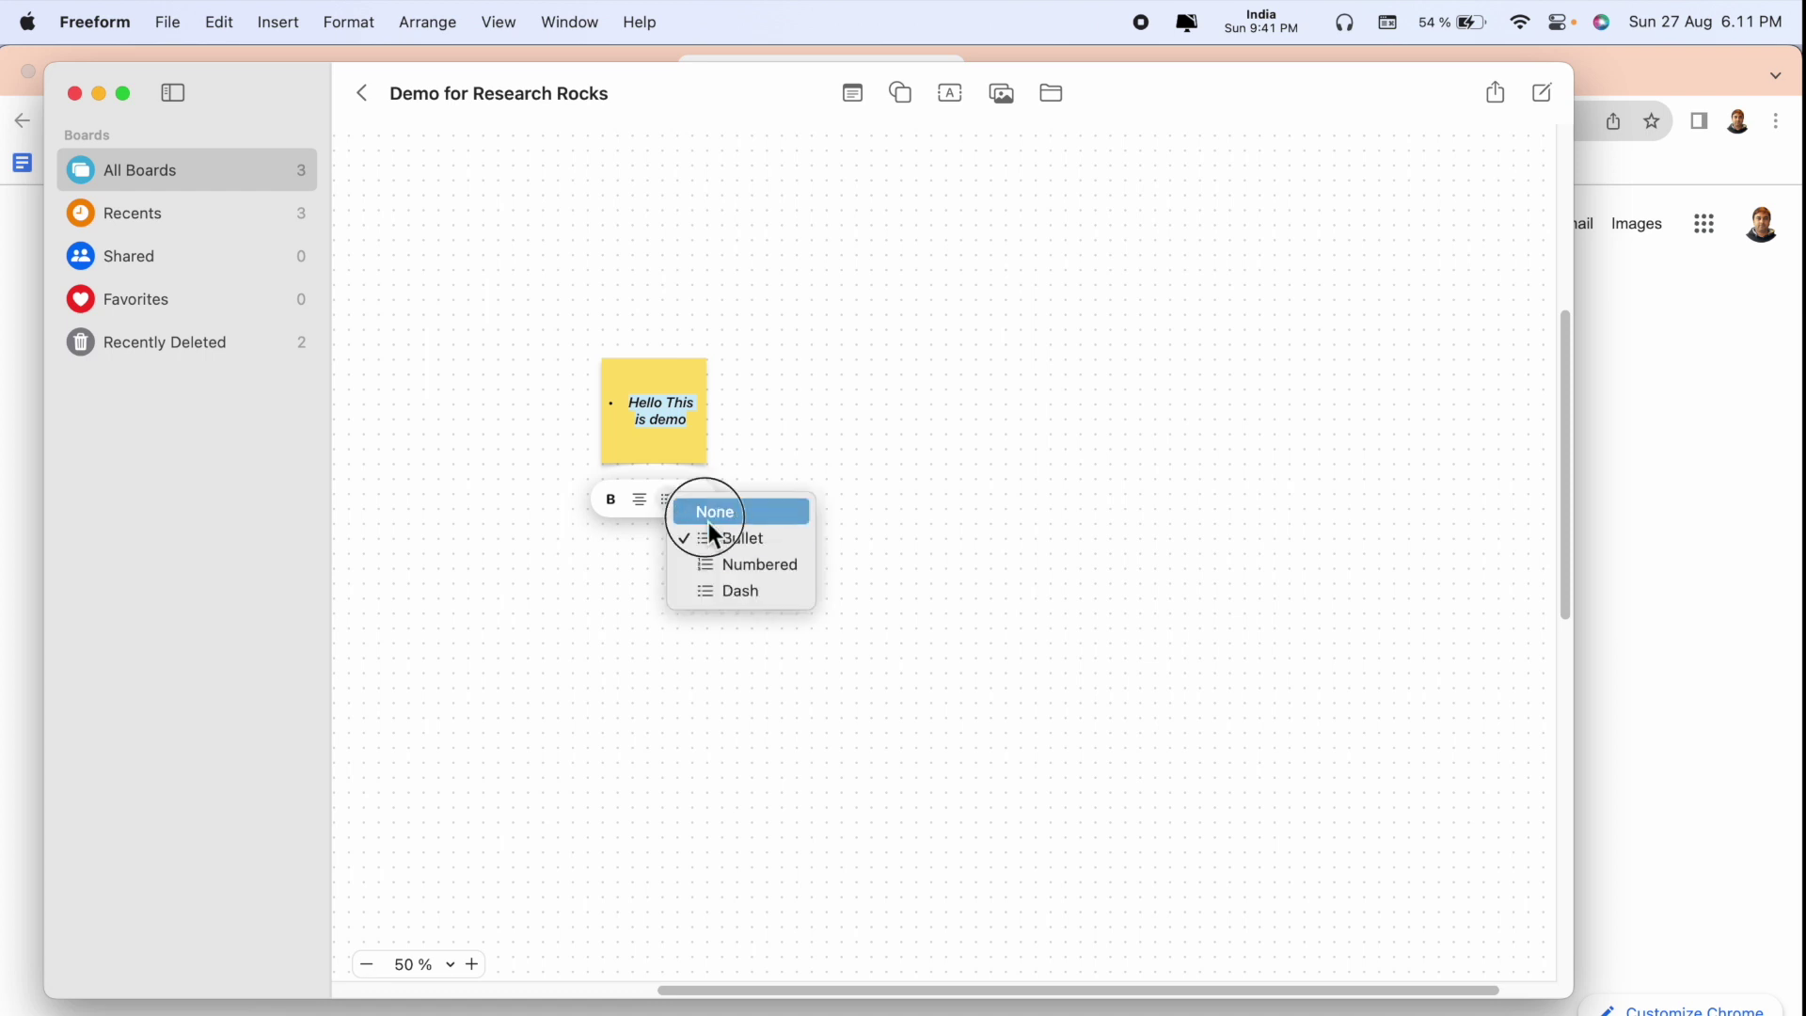
left_click(713, 511)
left_click(845, 476)
left_click(903, 95)
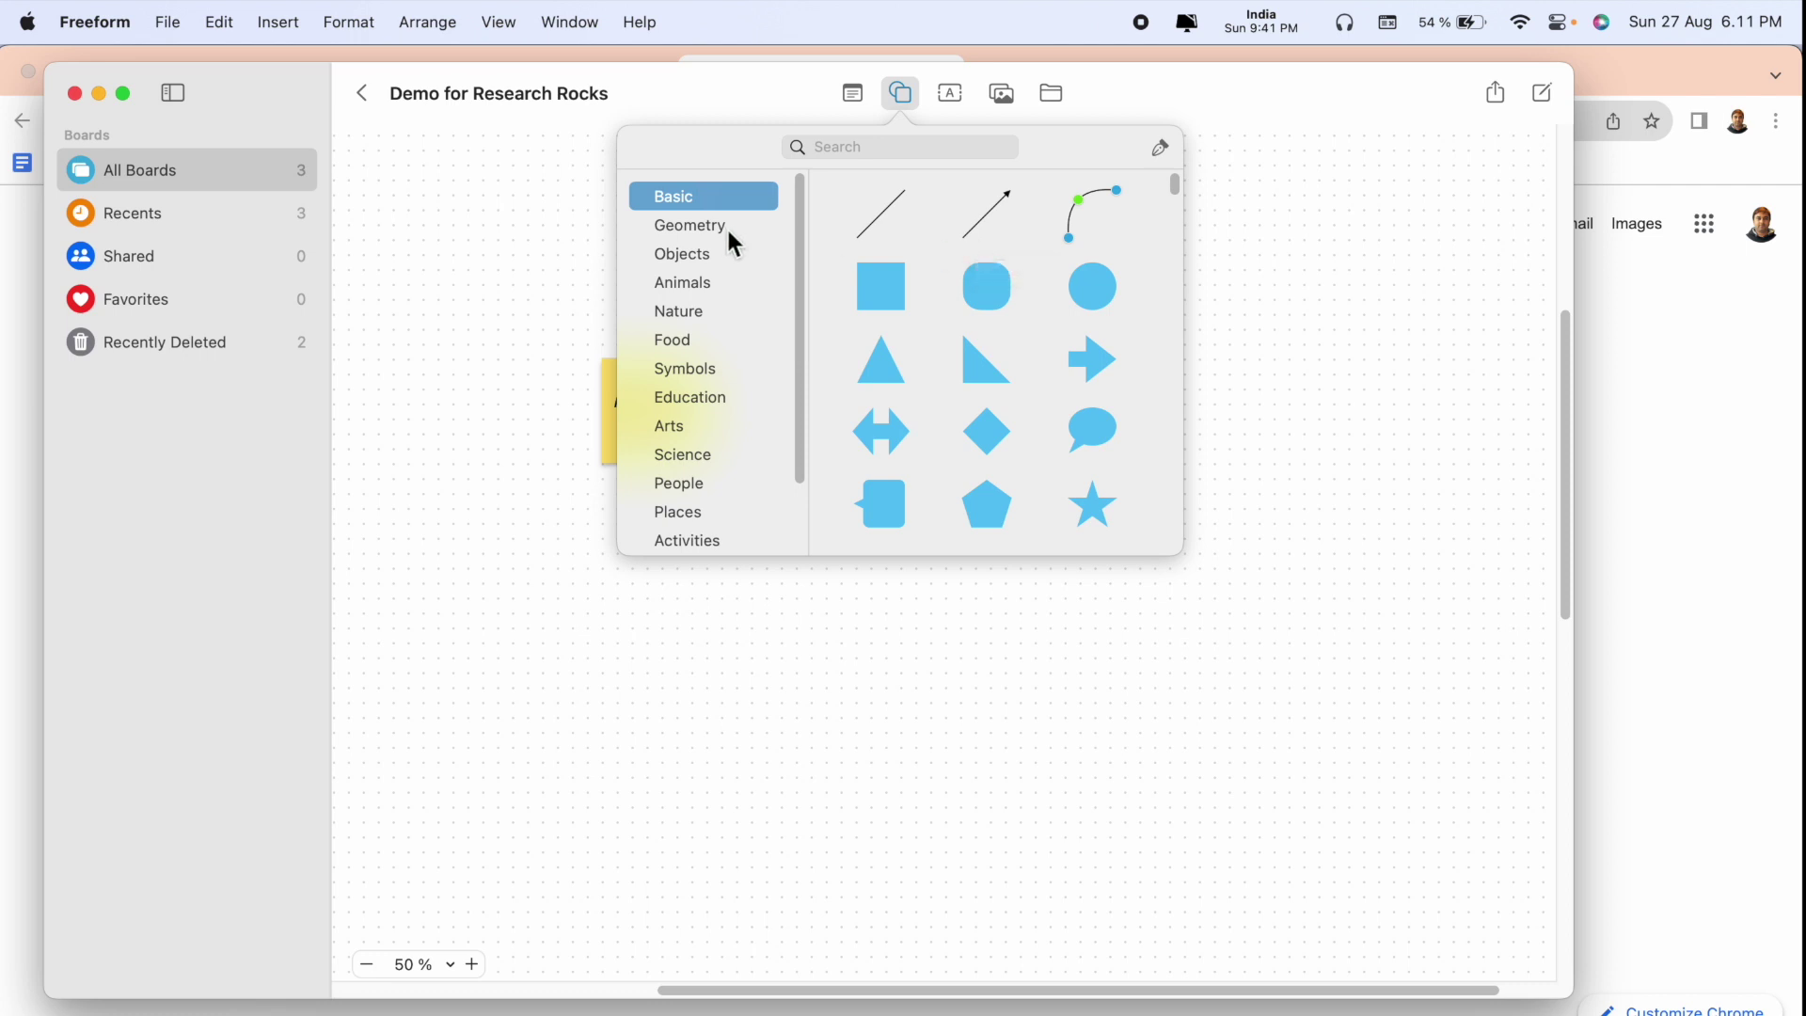
Insert a blue pear from the Food shapes, enlarge it and move it higher
left_click(695, 283)
left_click(682, 341)
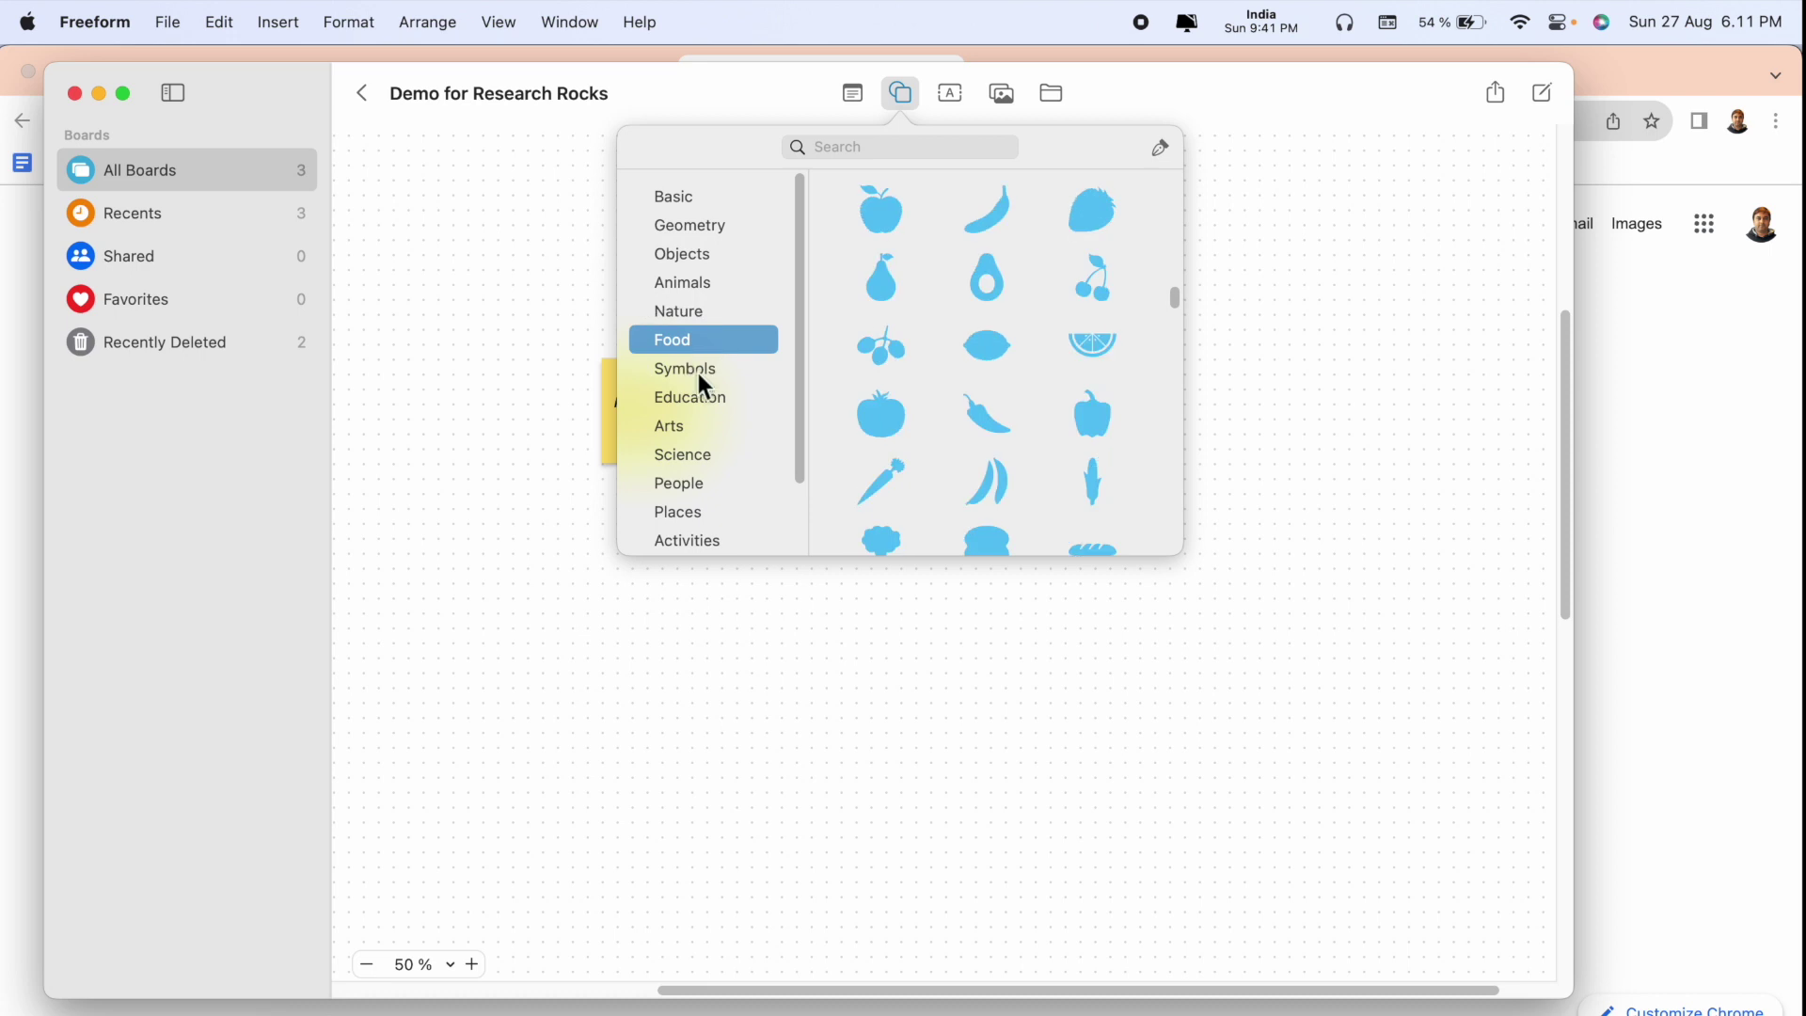
left_click(882, 280)
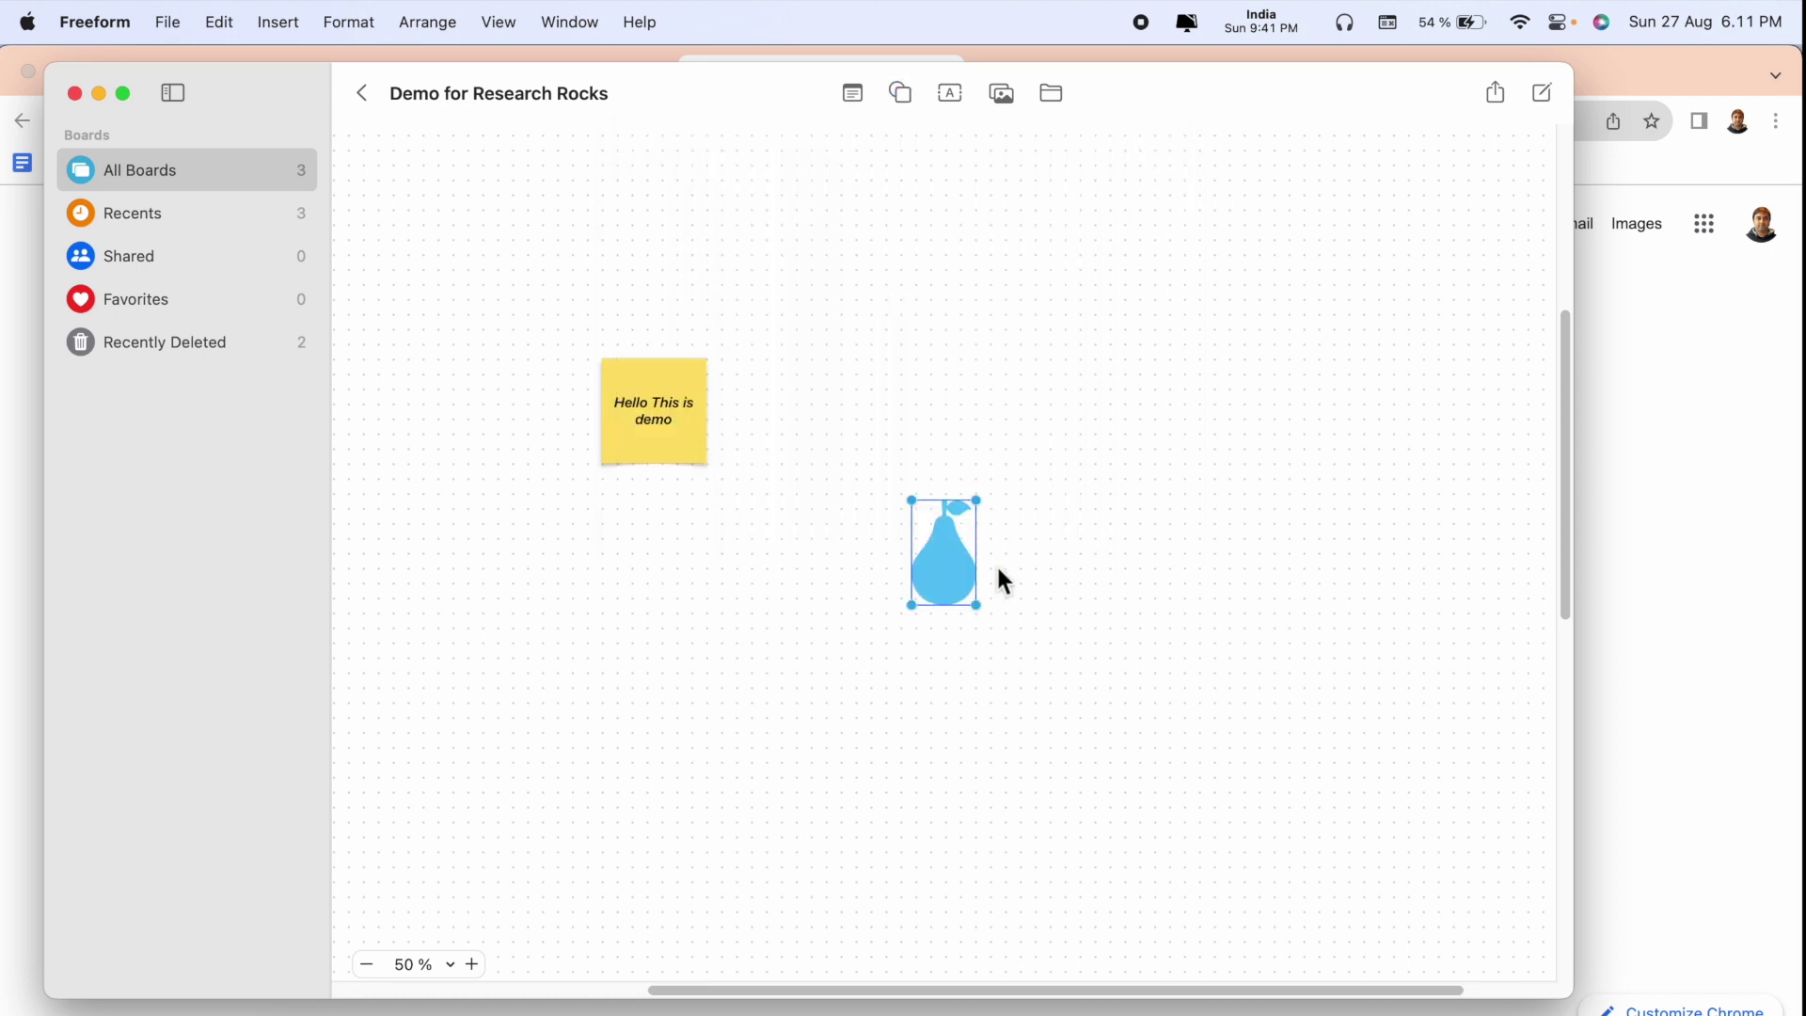
left_click_drag(979, 606, 1107, 811)
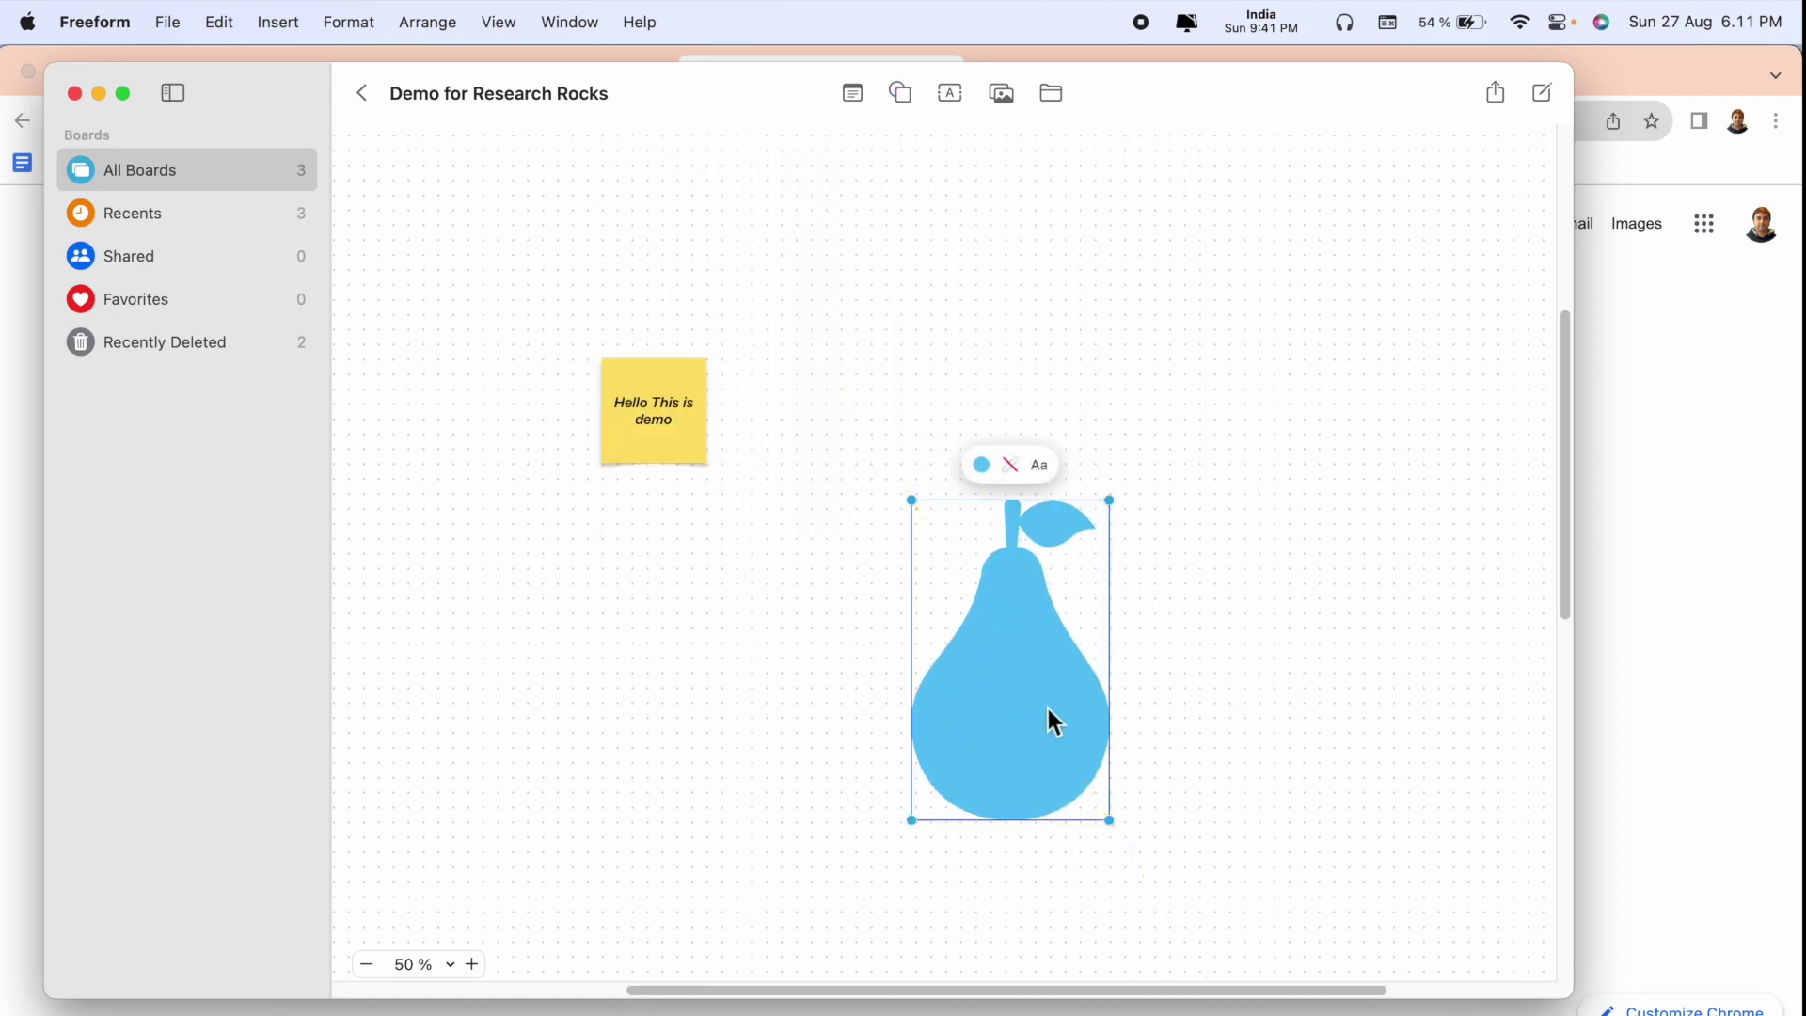
left_click_drag(1049, 708, 1025, 649)
left_click(1007, 640)
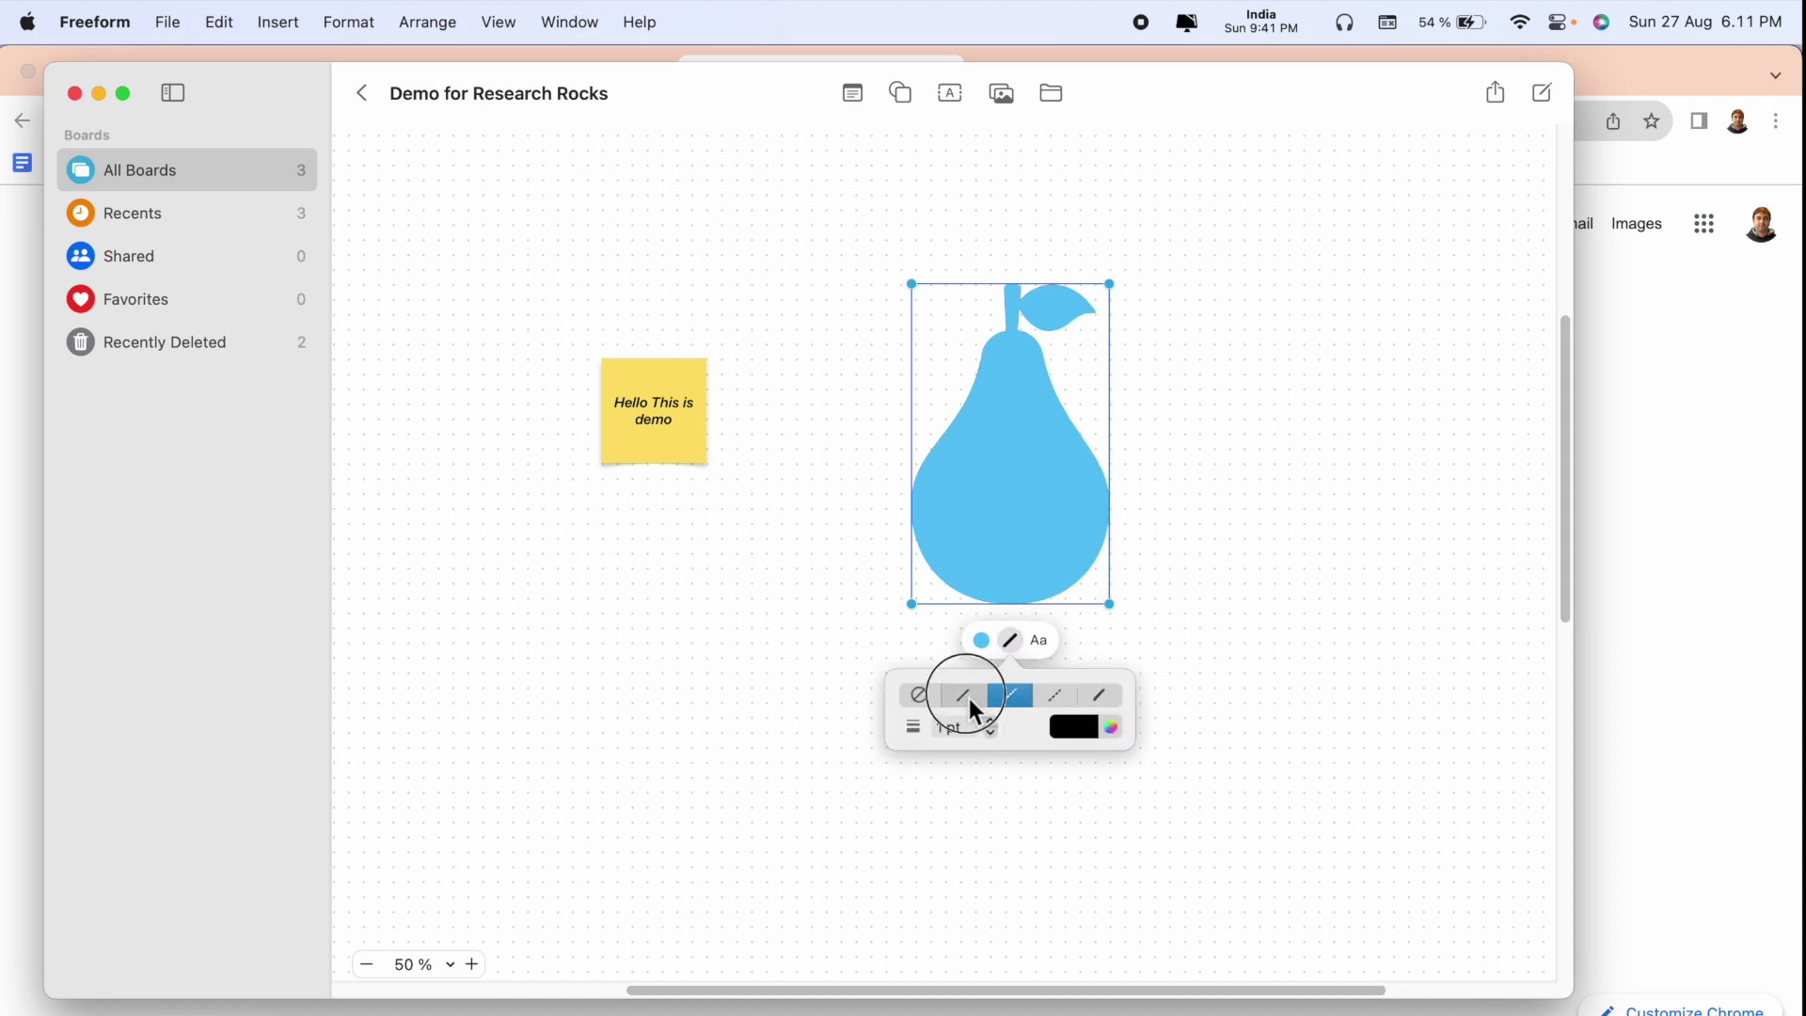
Give the pear a solid outline 6 pt wide
left_click(966, 695)
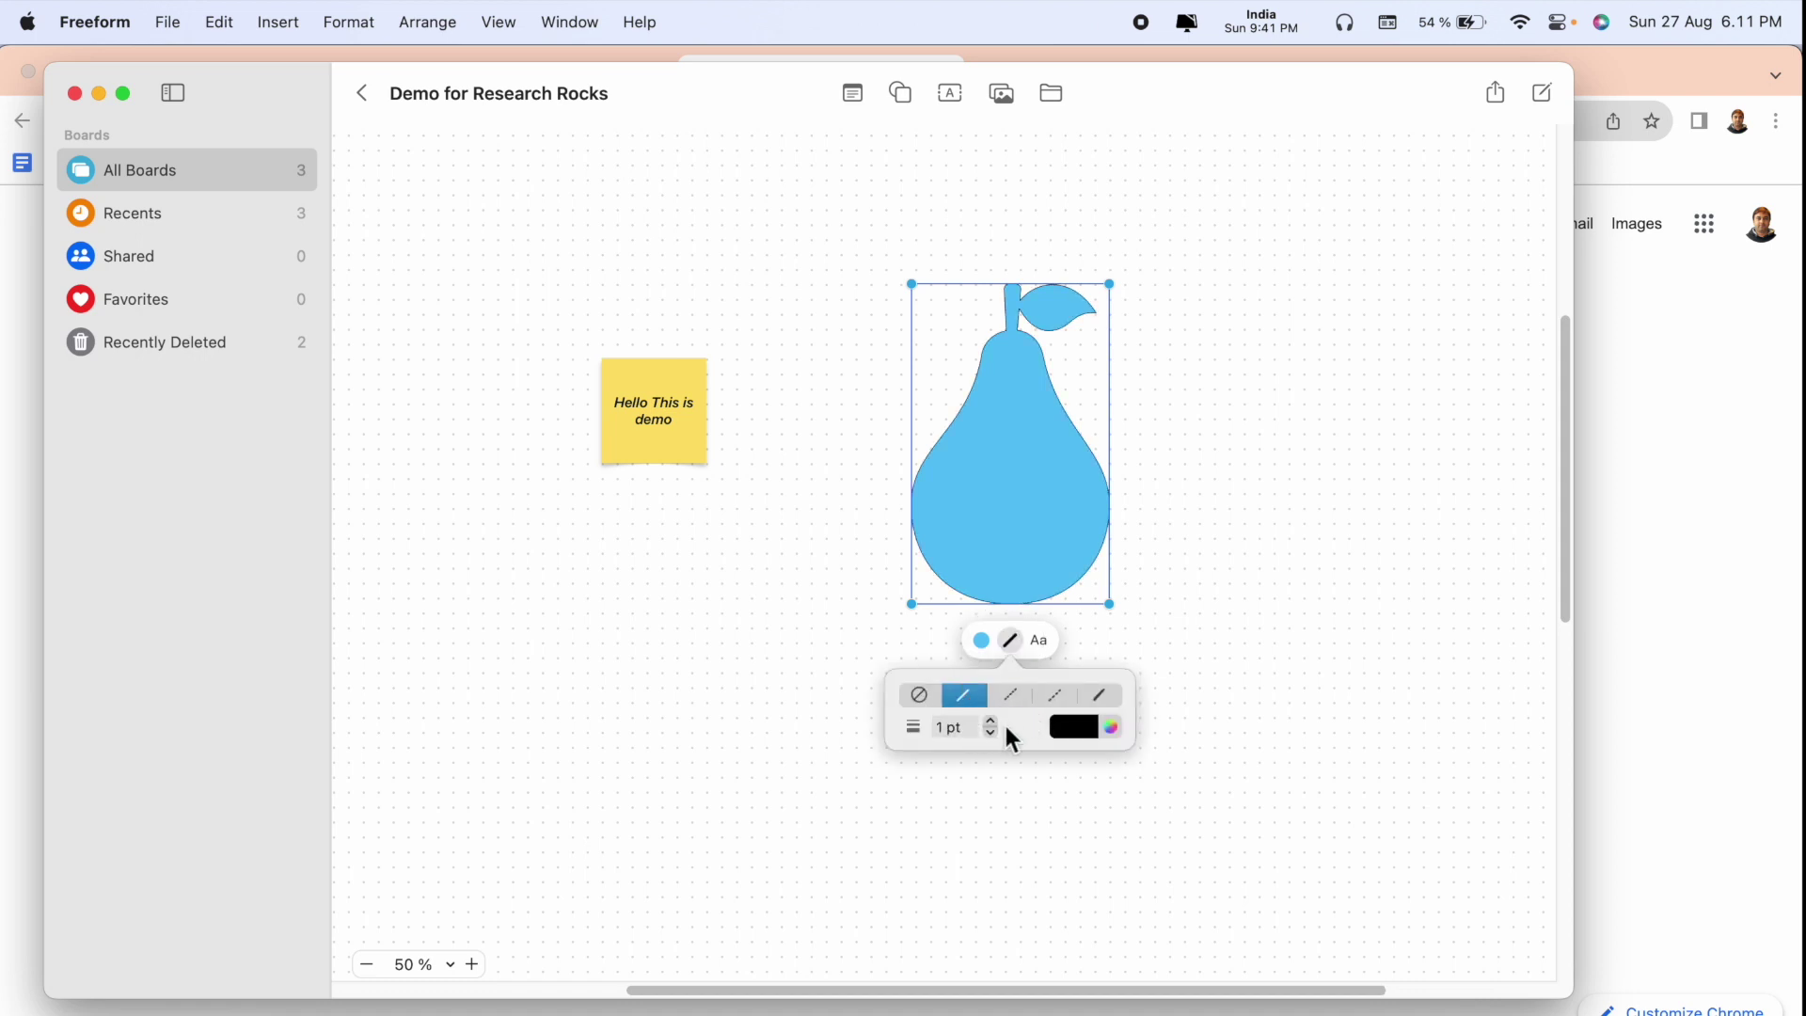
left_click(992, 721)
left_click(992, 720)
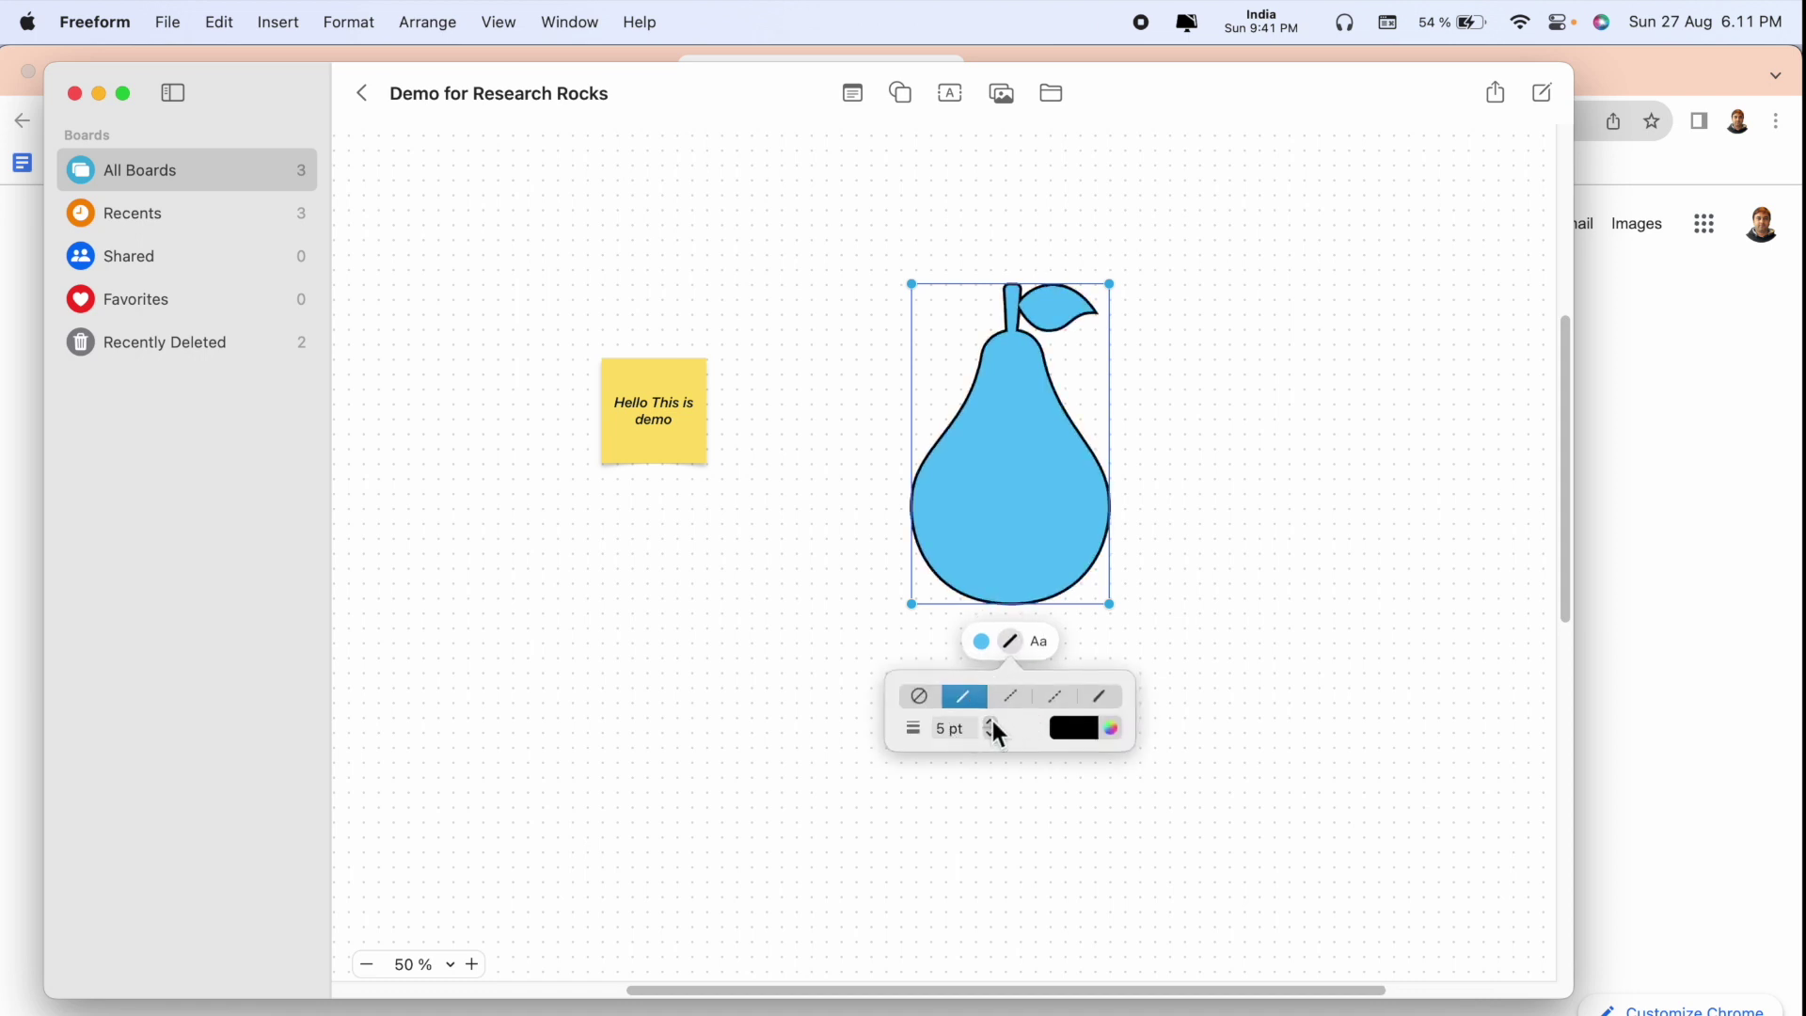
left_click(992, 720)
left_click(992, 721)
left_click(991, 735)
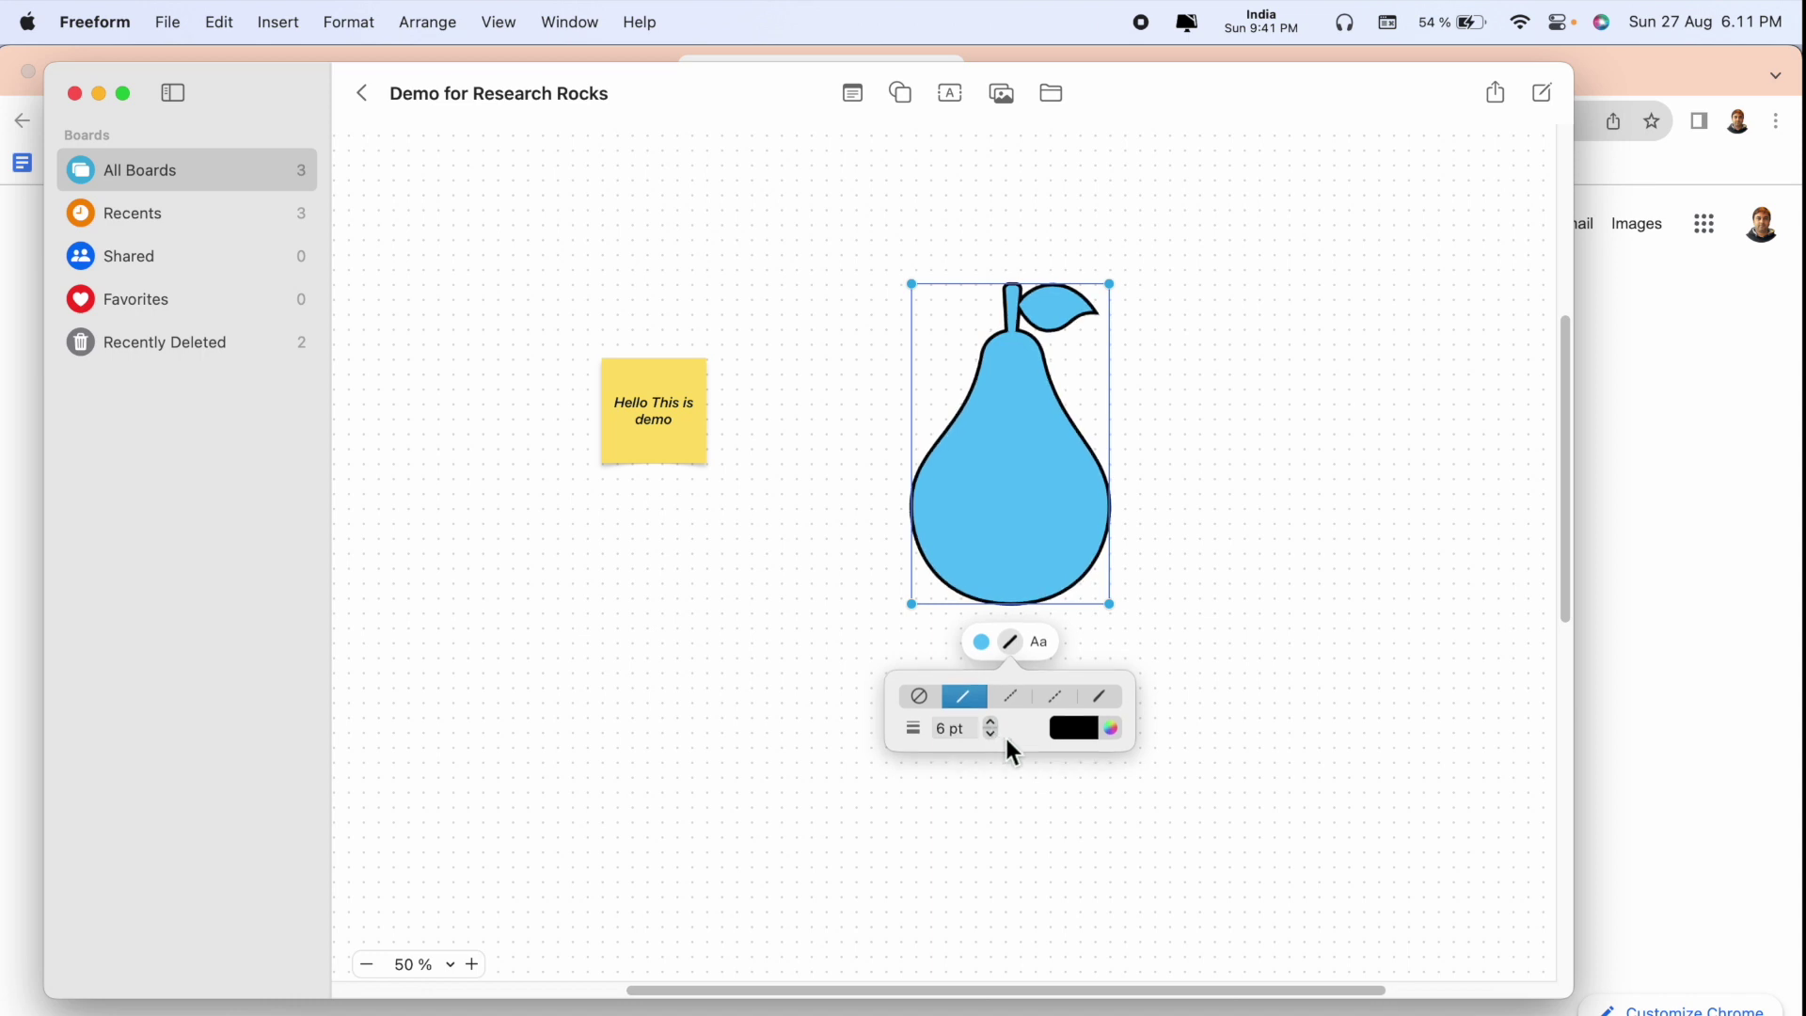
Set the pear's outline colour to dark red with the colour wheel
left_click(1113, 729)
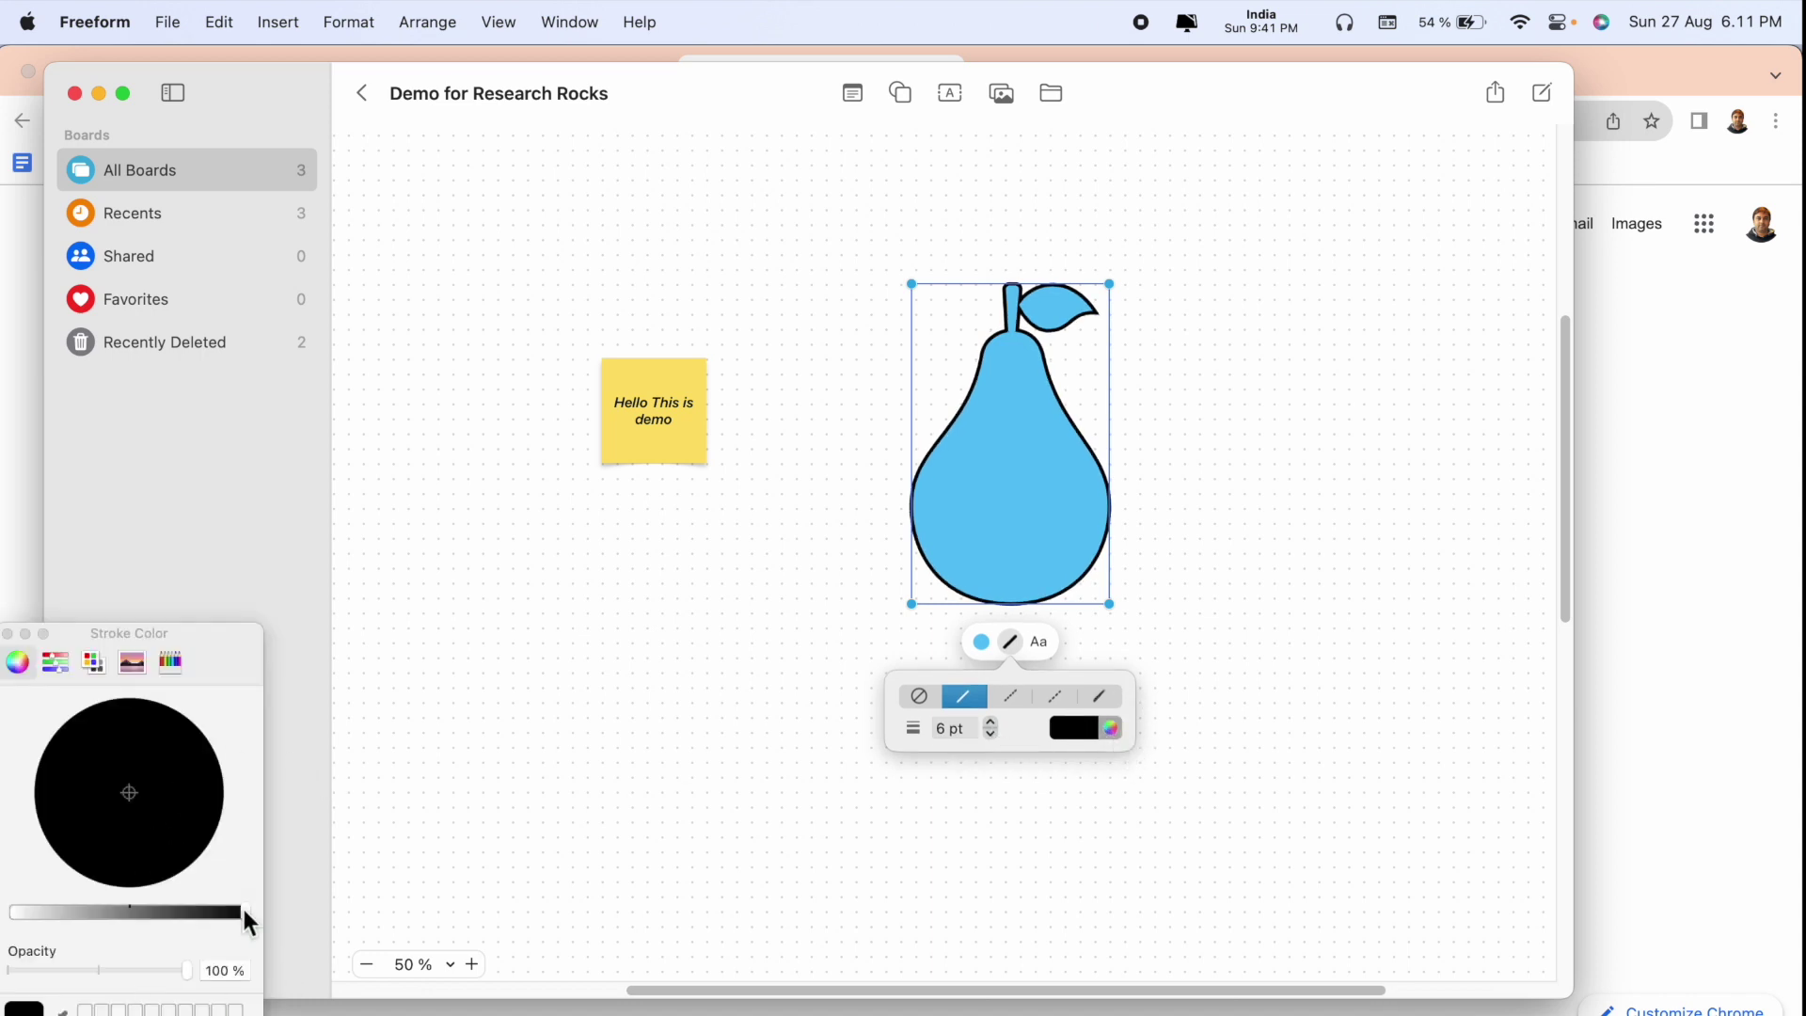
left_click_drag(237, 911, 73, 911)
mouse_move(133, 783)
left_mouse_down()
mouse_move(216, 756)
mouse_move(84, 846)
mouse_move(194, 733)
mouse_move(219, 798)
left_mouse_up()
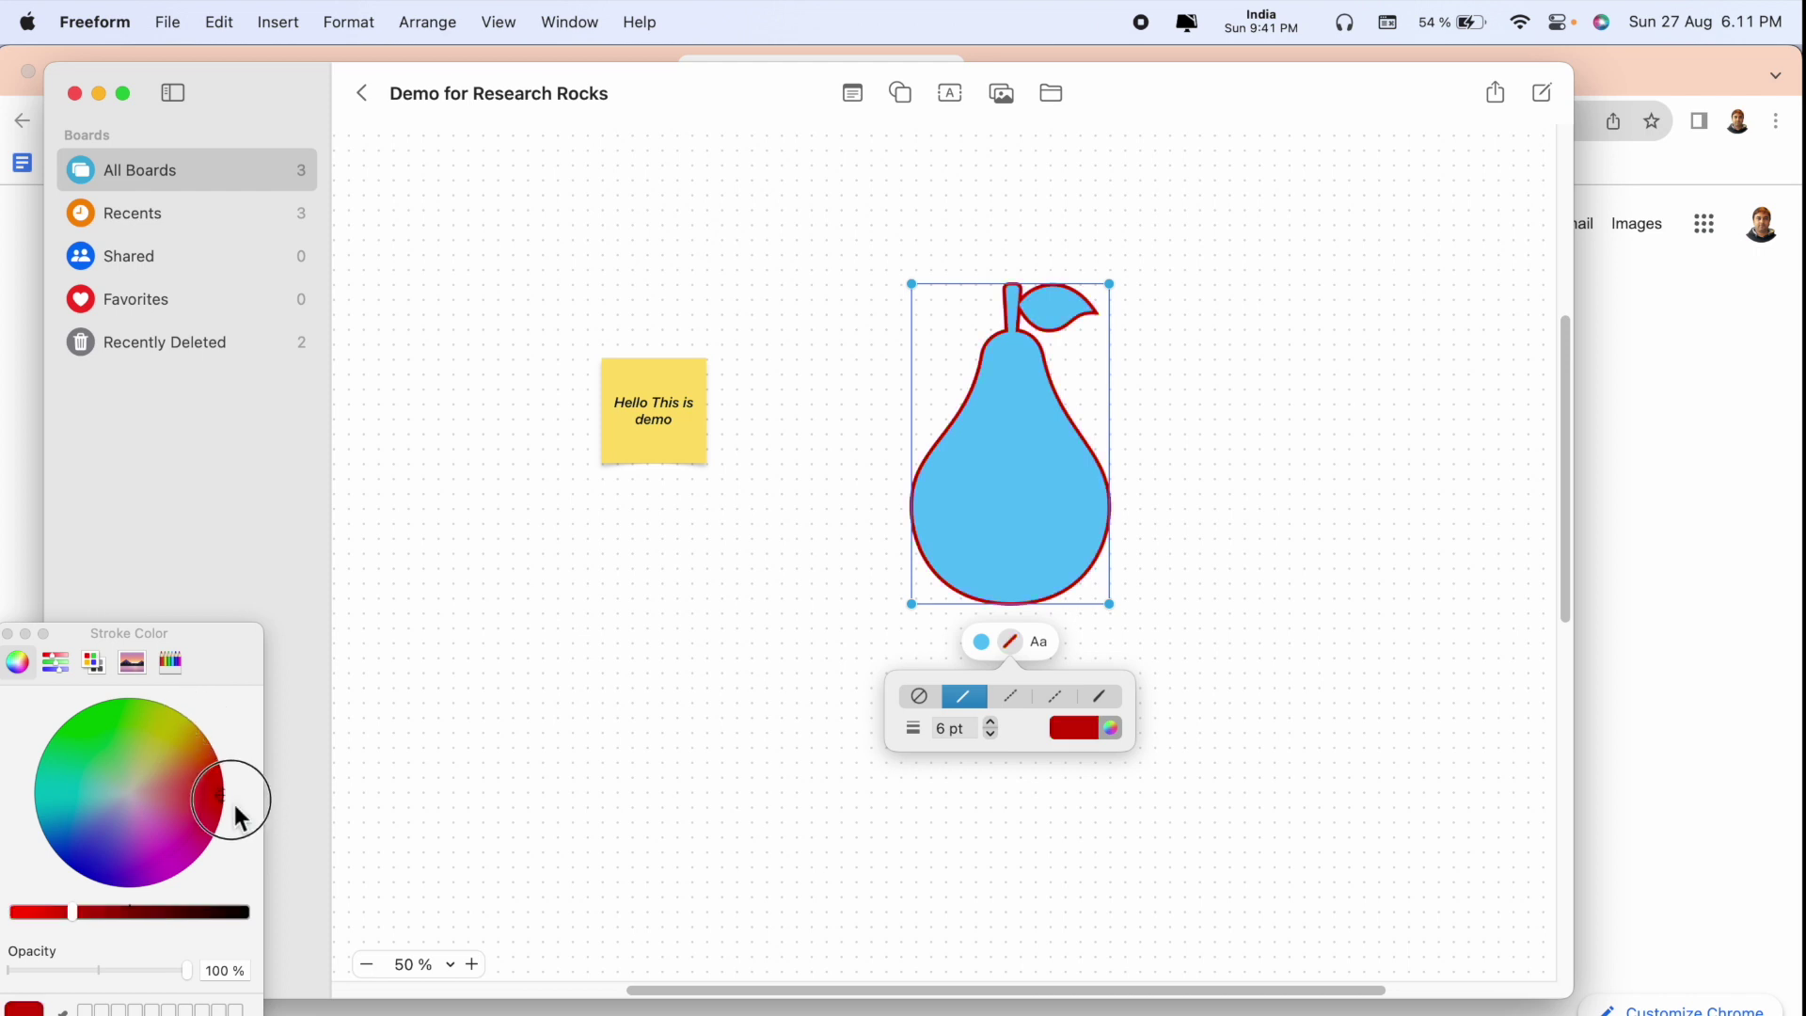
left_click(10, 633)
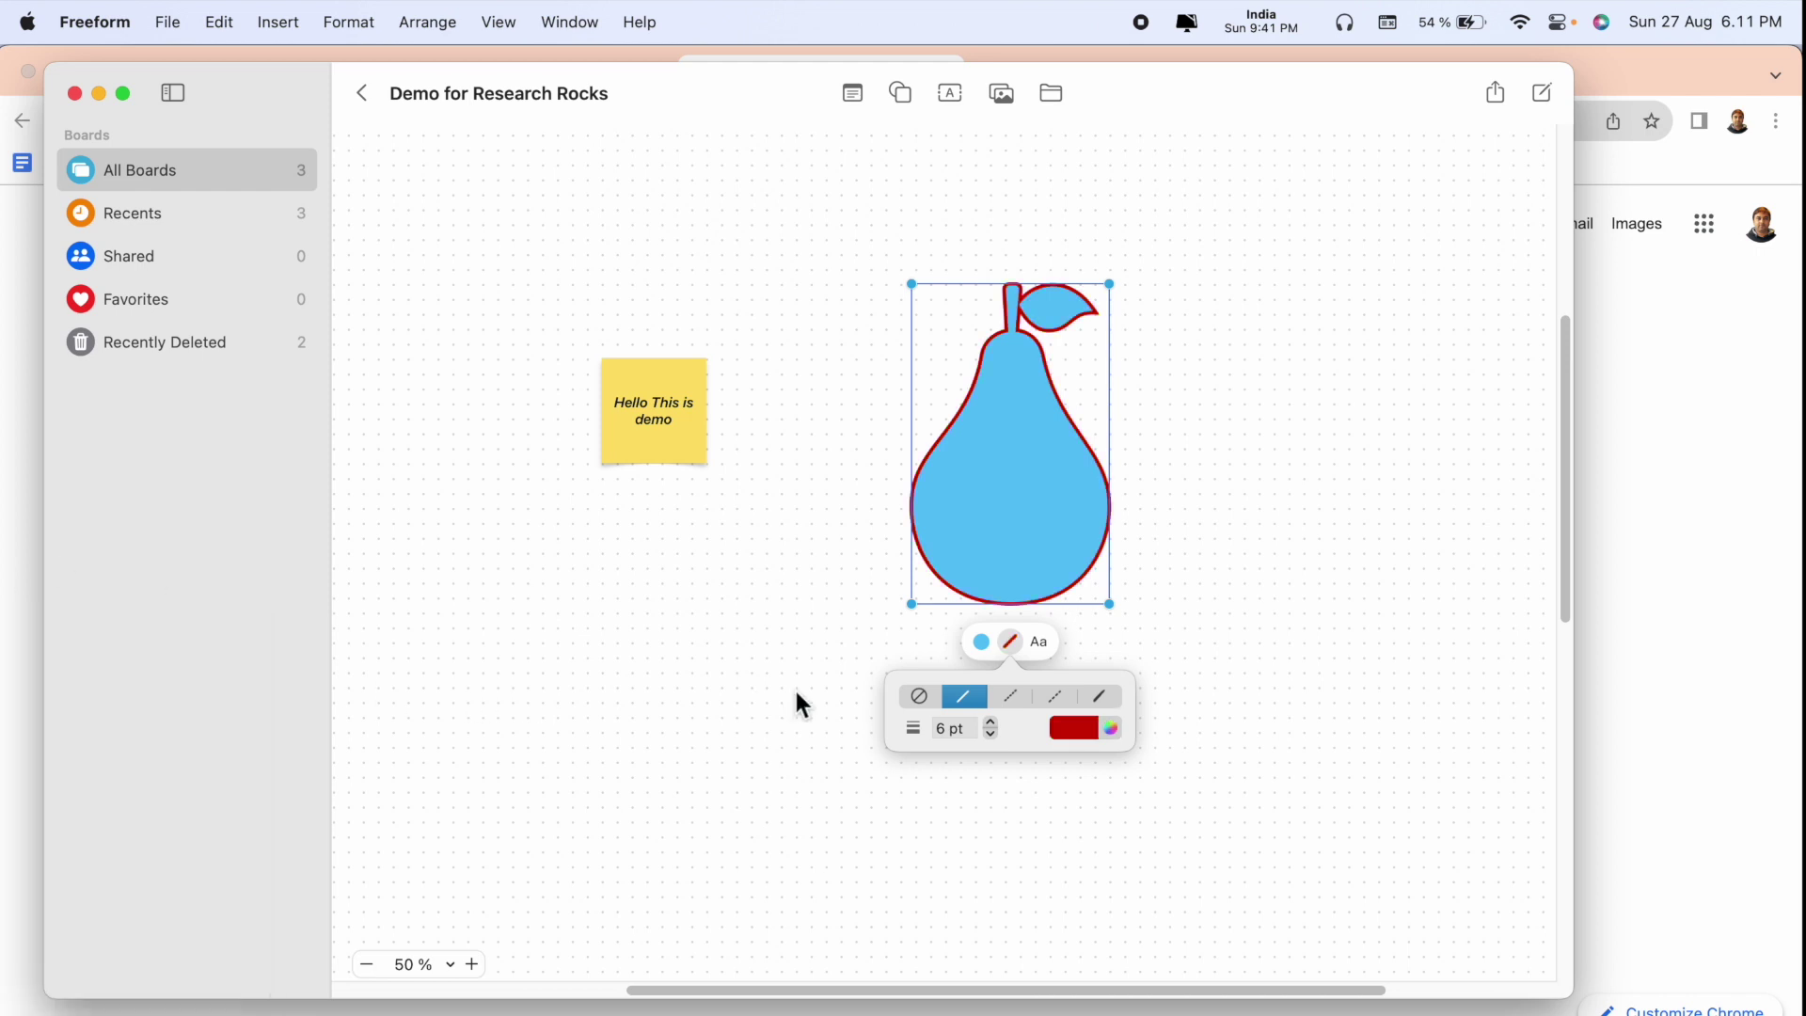
Switch the pear's outline to another line style and begin editing its text
left_click(1016, 692)
left_click(1072, 699)
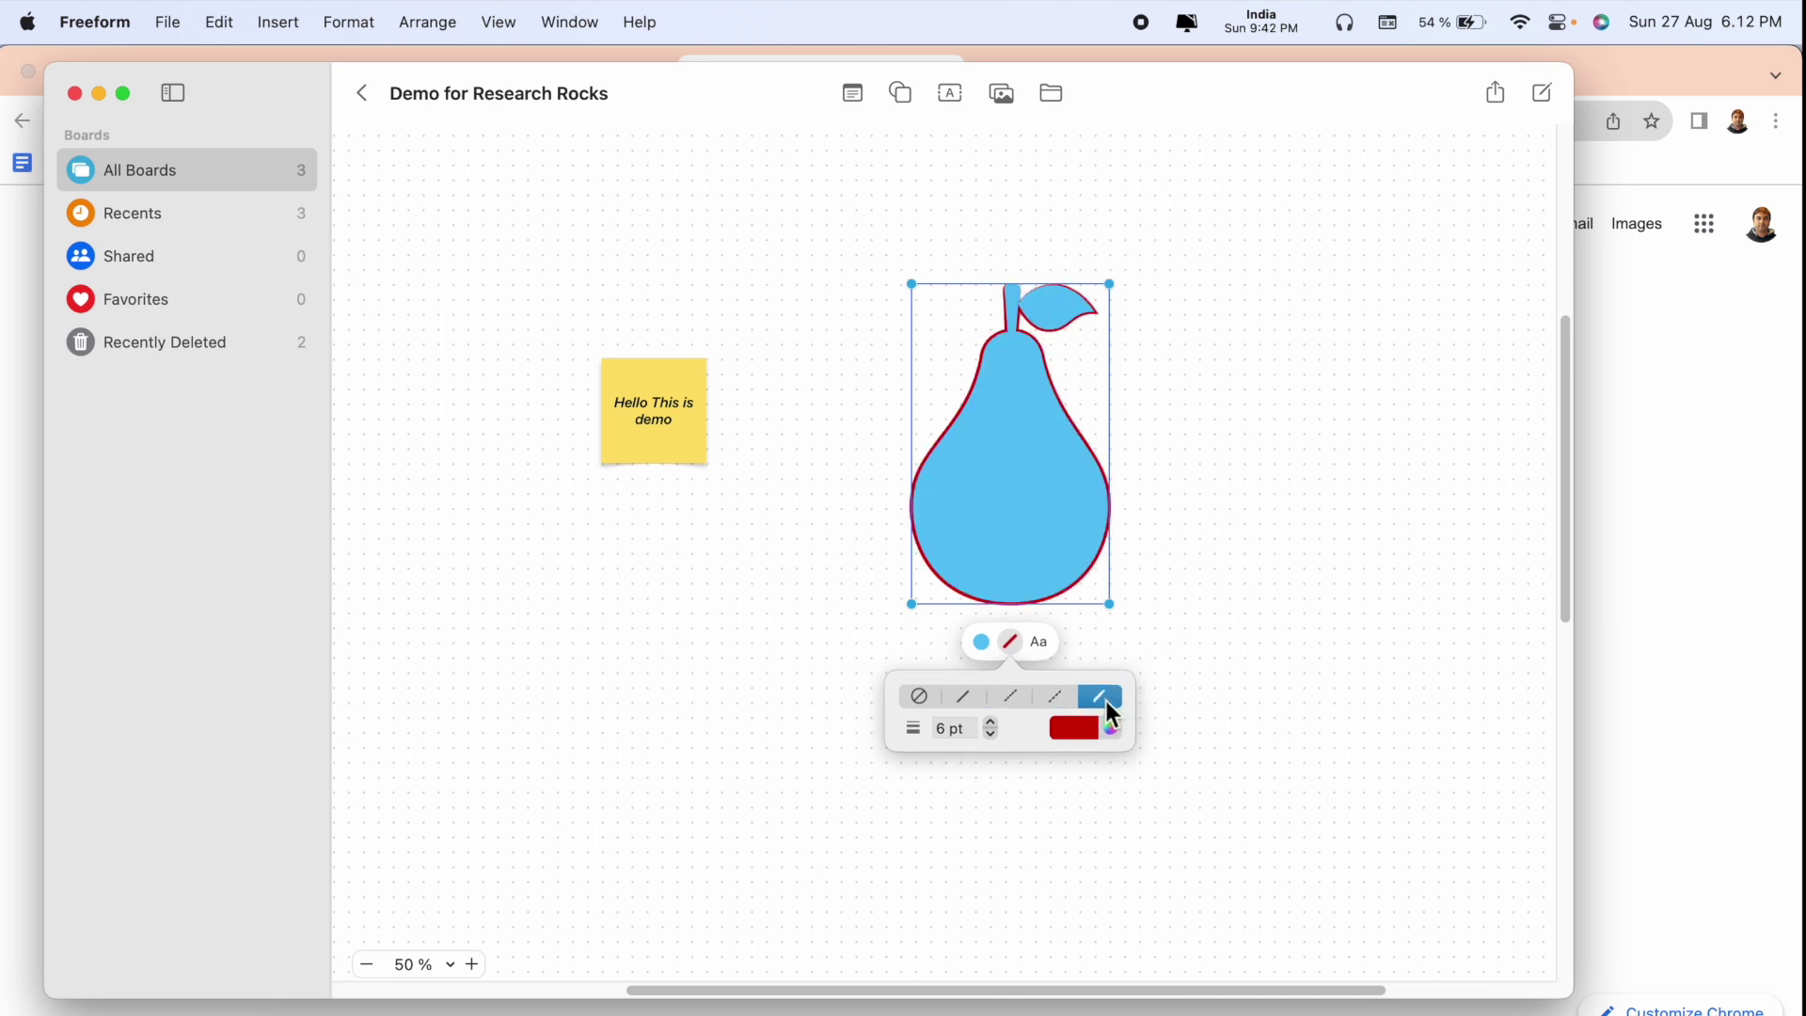
left_click(1040, 642)
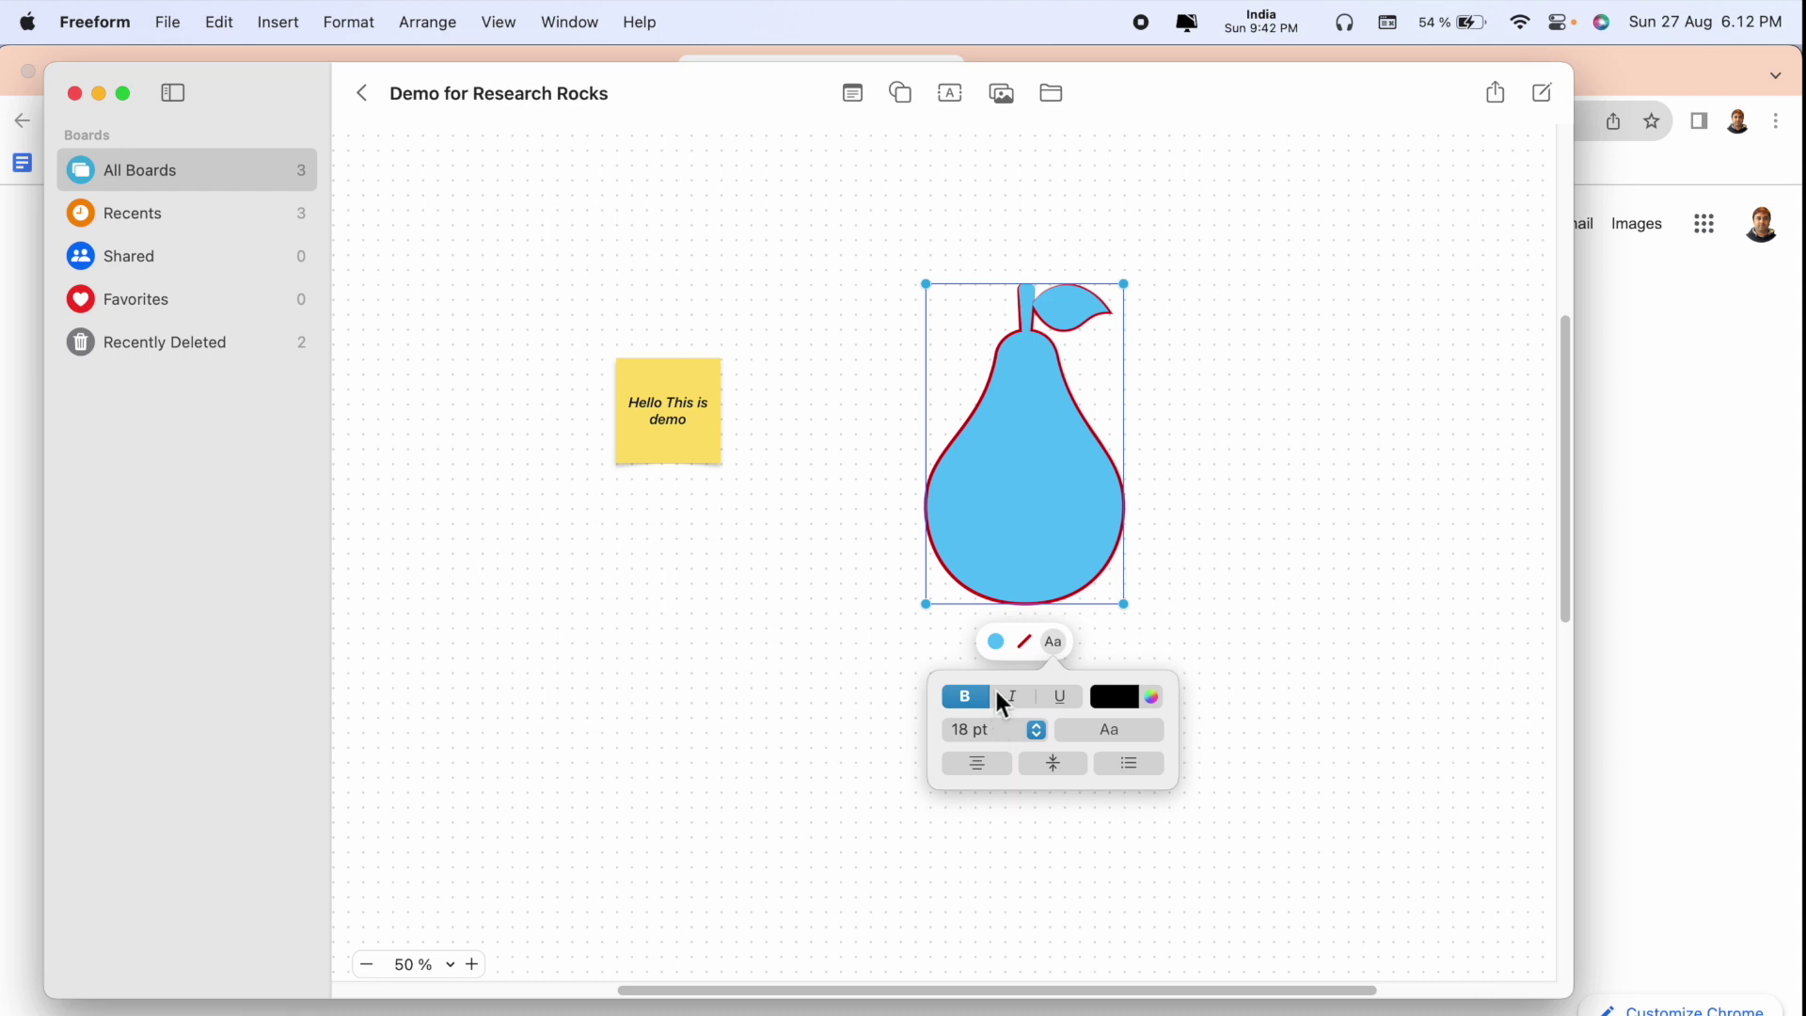
double_click(1019, 482)
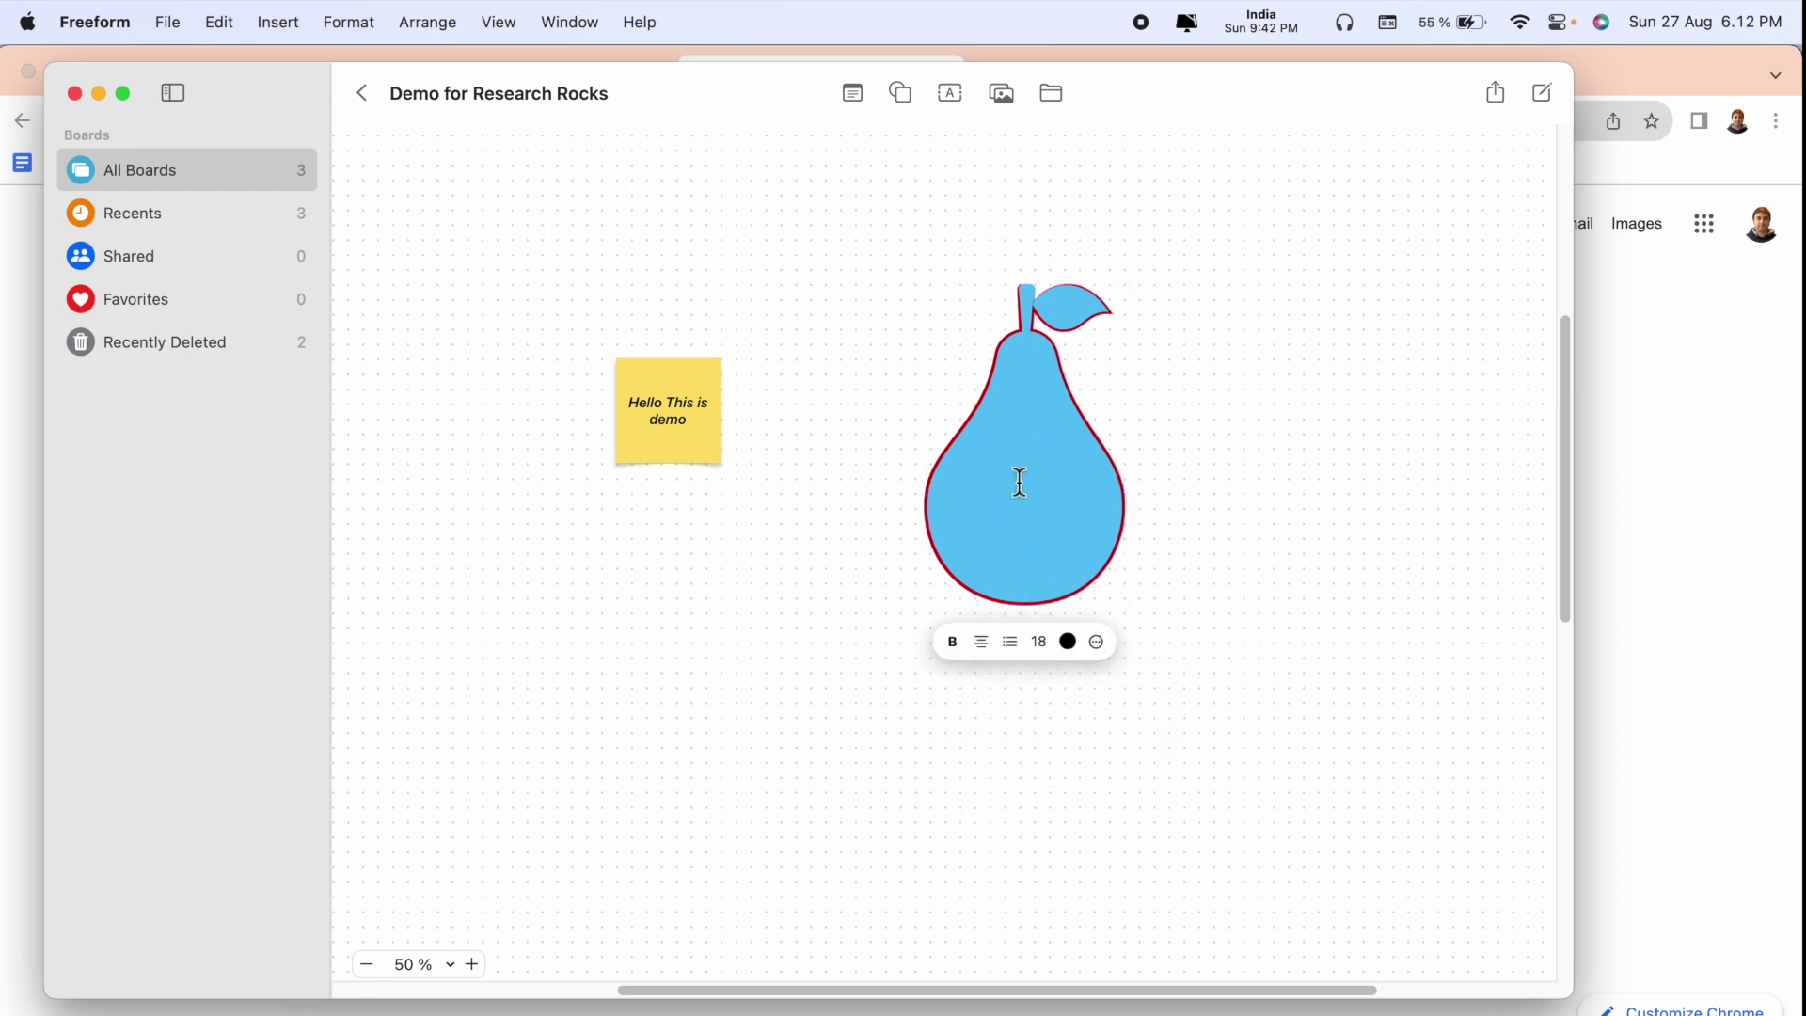
Dictate 'Indian mango' into the pear and size the text at 36 pt
key("F5")
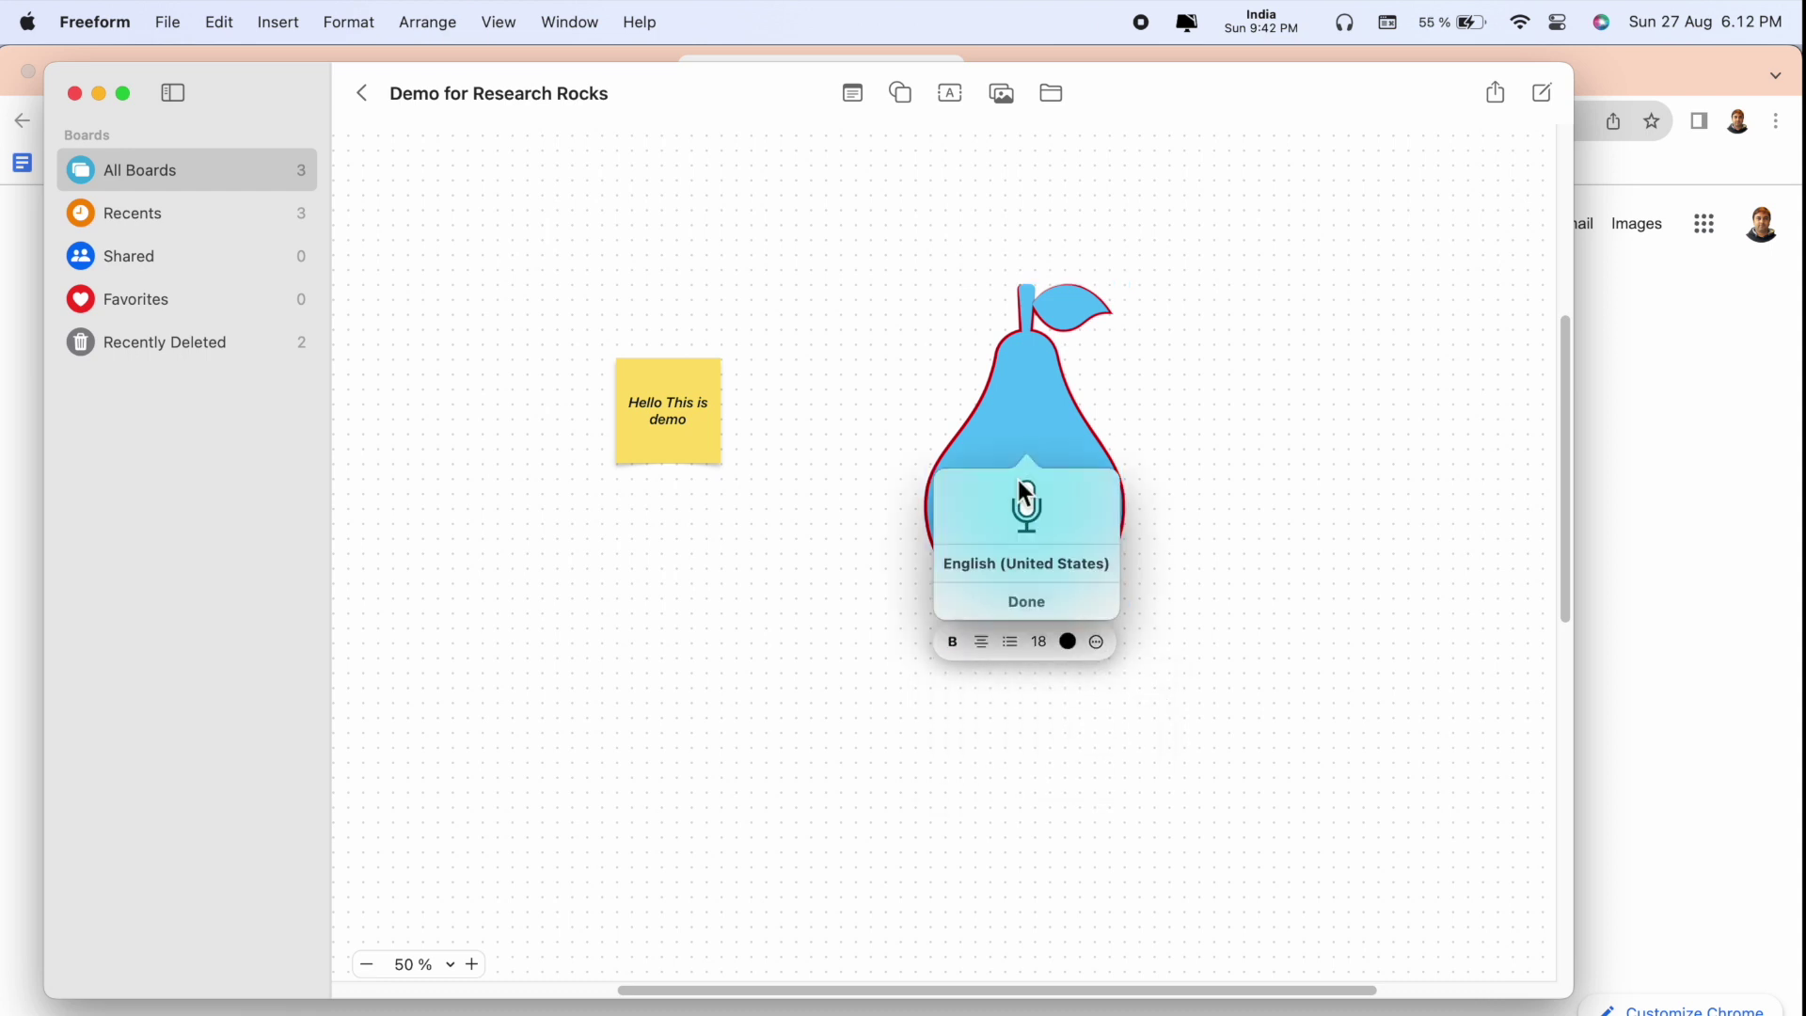
left_click(1024, 492)
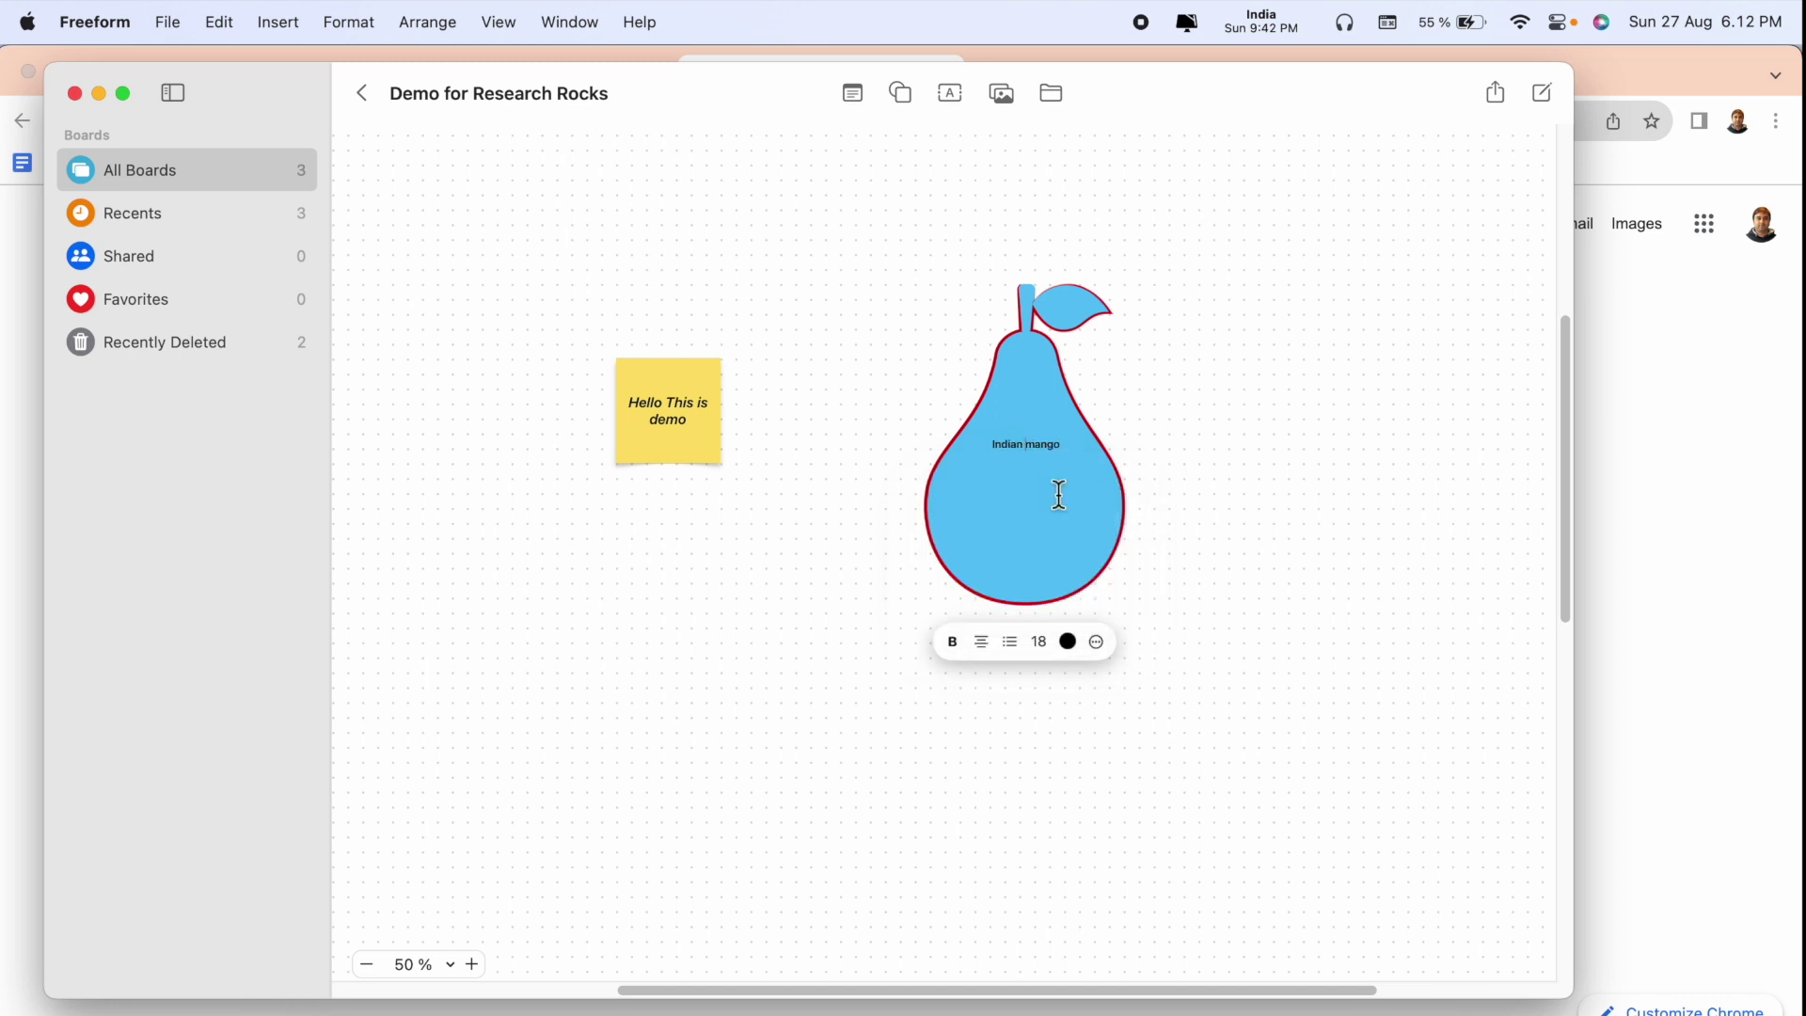
left_click(1035, 641)
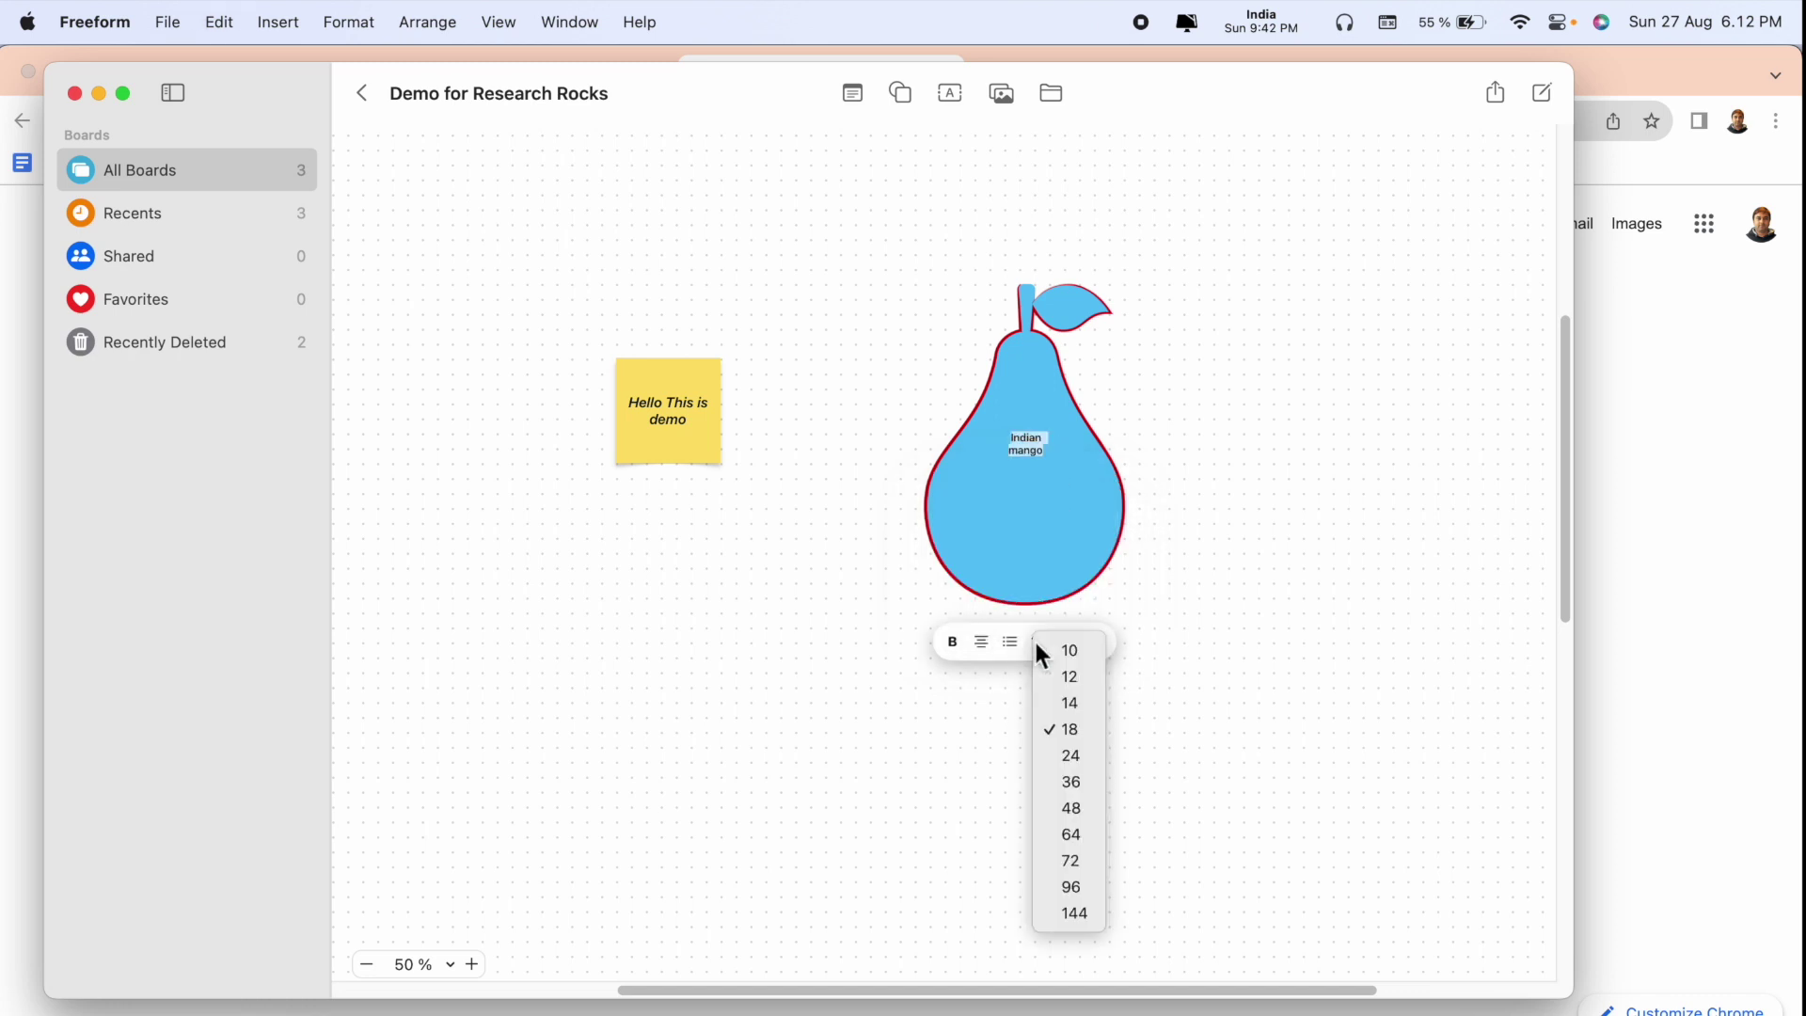
left_click(1076, 781)
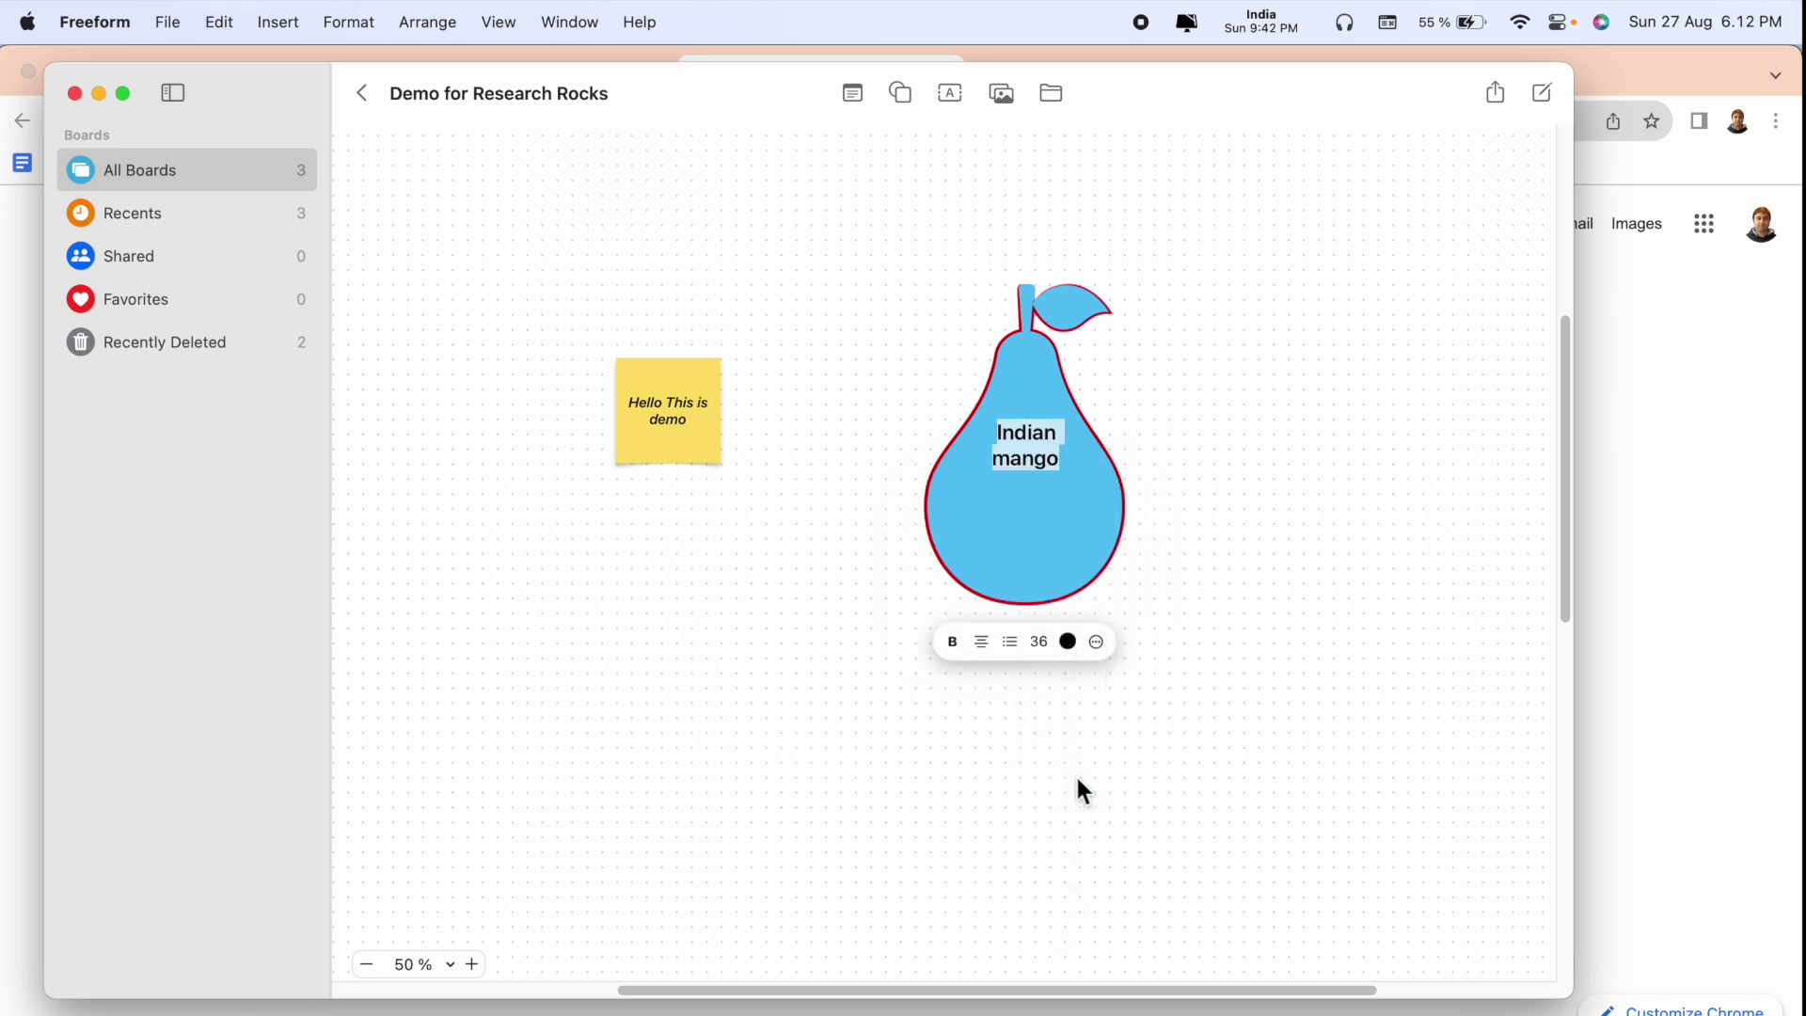
Colour the pear's text purple
left_click(1069, 642)
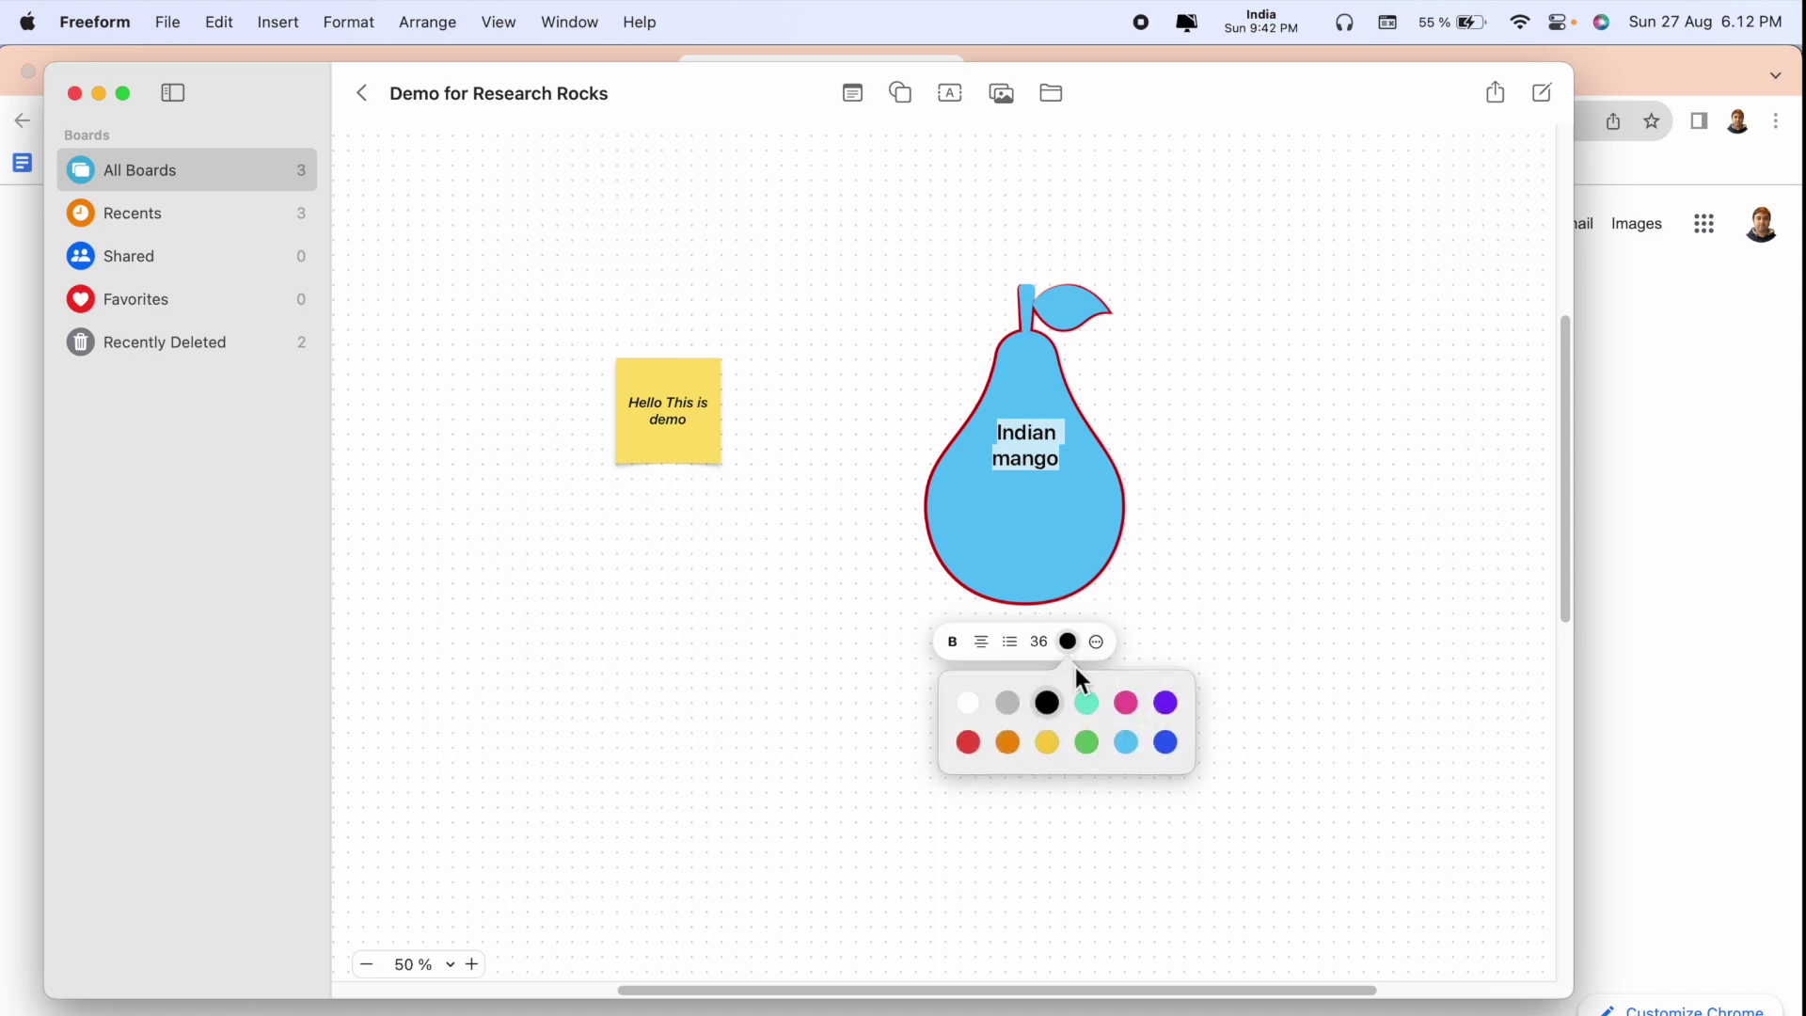
left_click(970, 742)
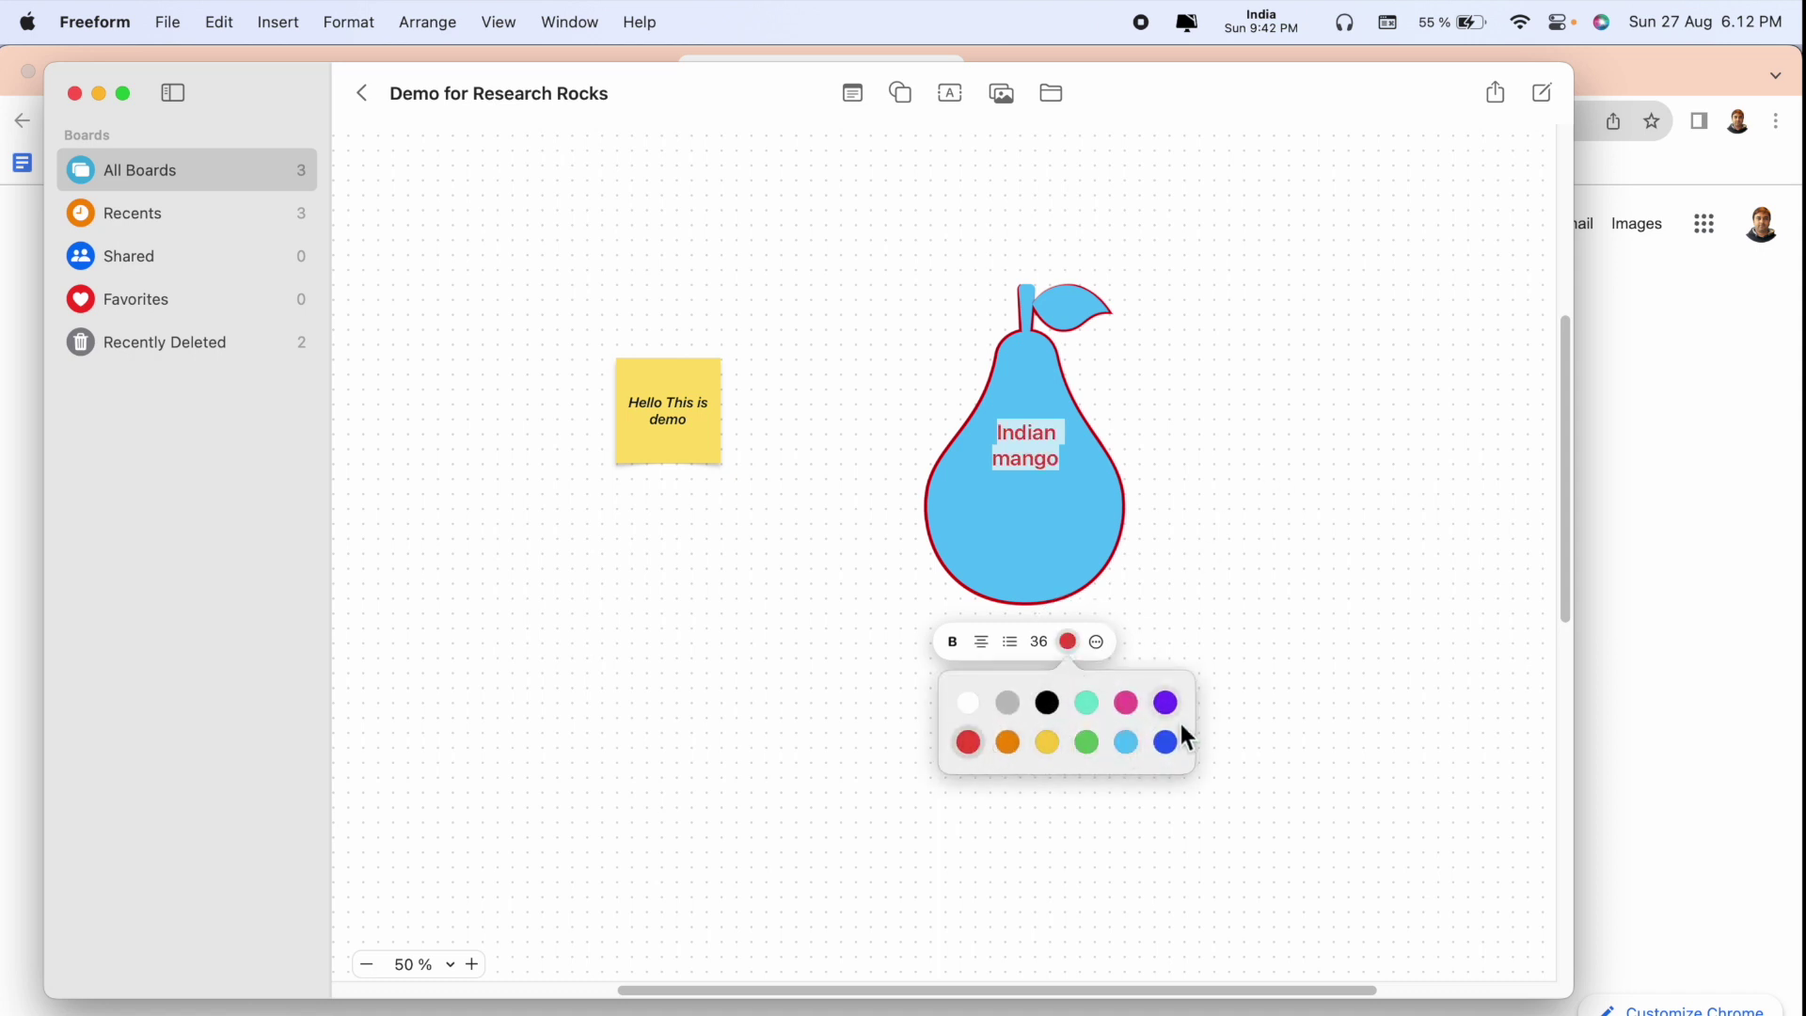
left_click(1164, 741)
Nudge the pear upward and add line breaks to push its text lower
left_click_drag(1045, 476, 1022, 427)
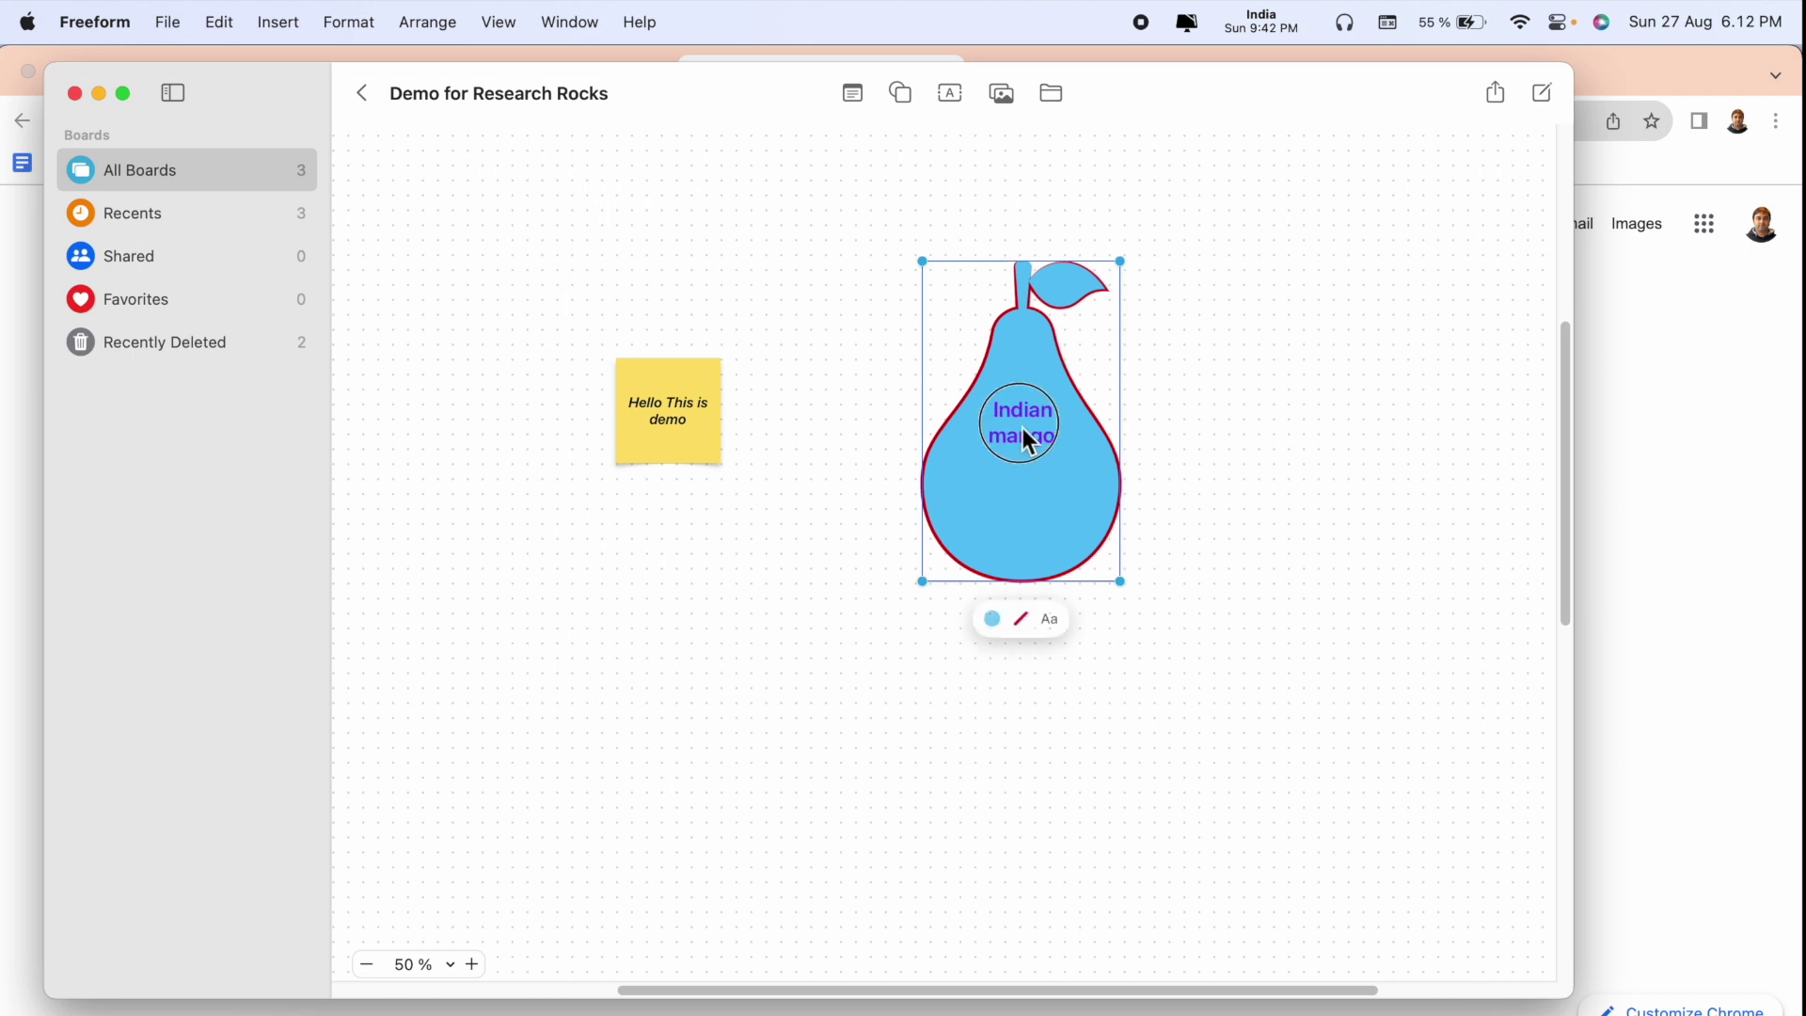
double_click(1023, 428)
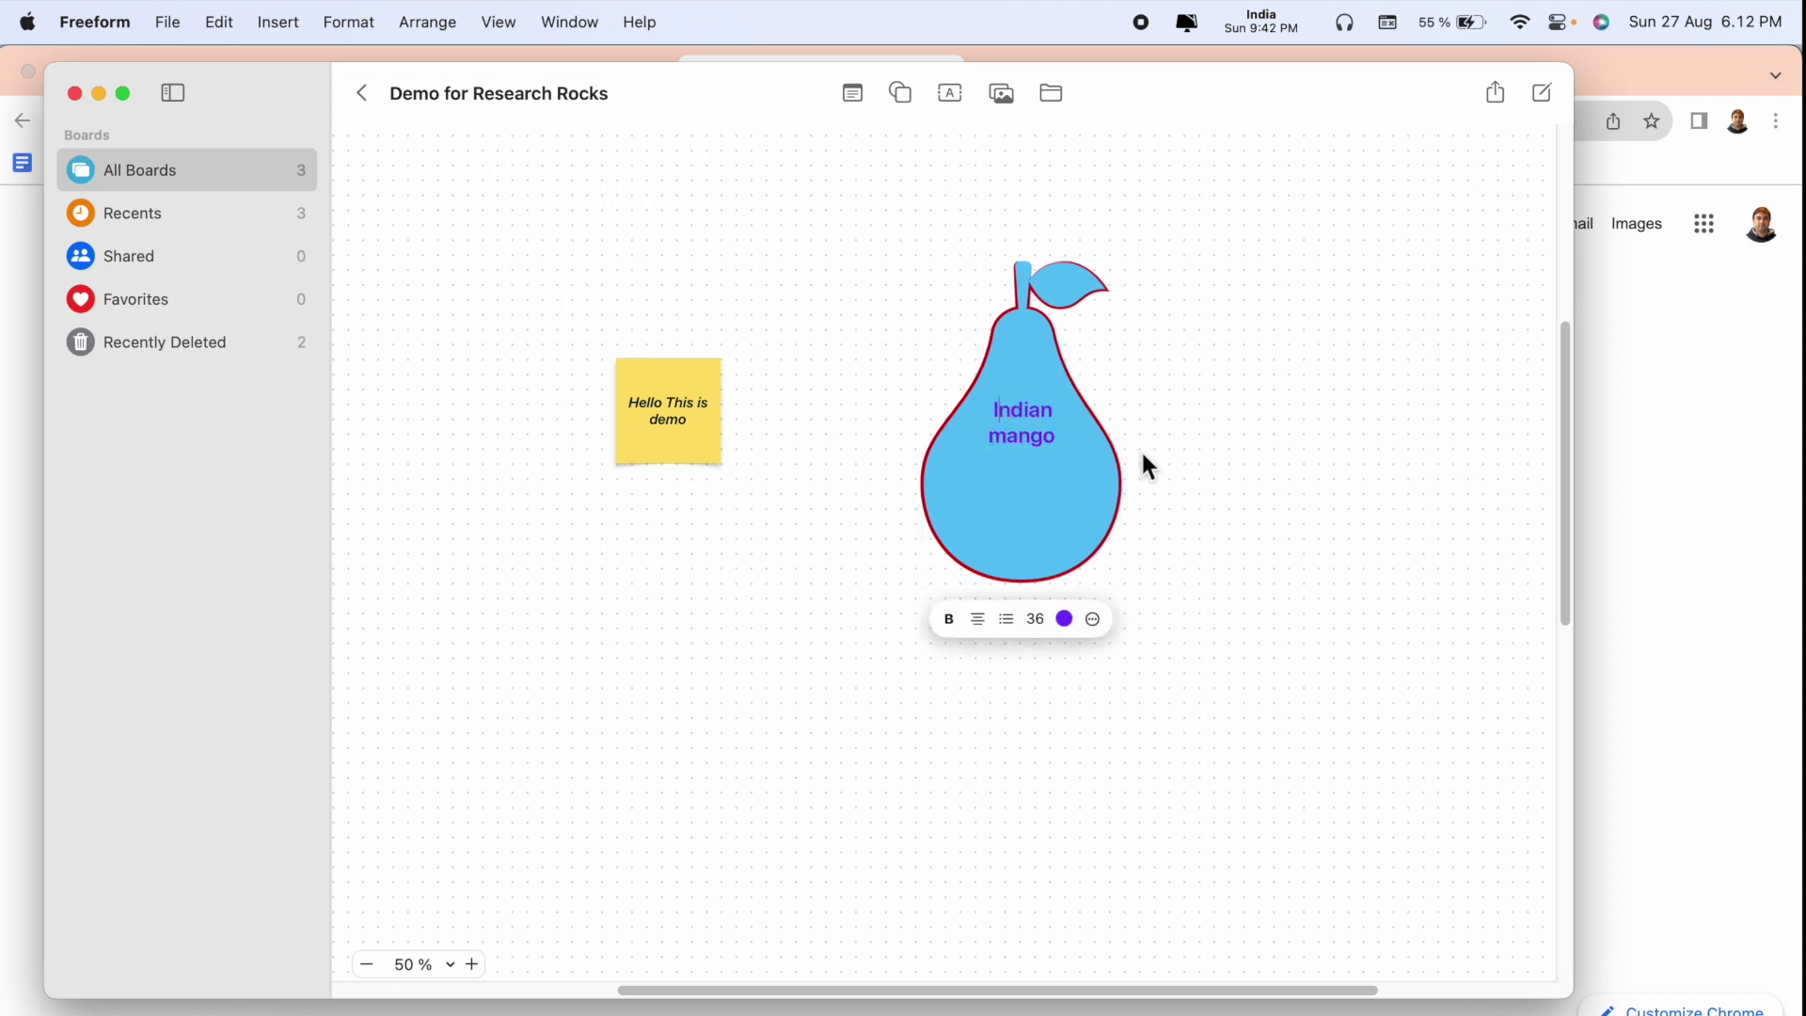
key("Return")
key("Return")
key("Return")
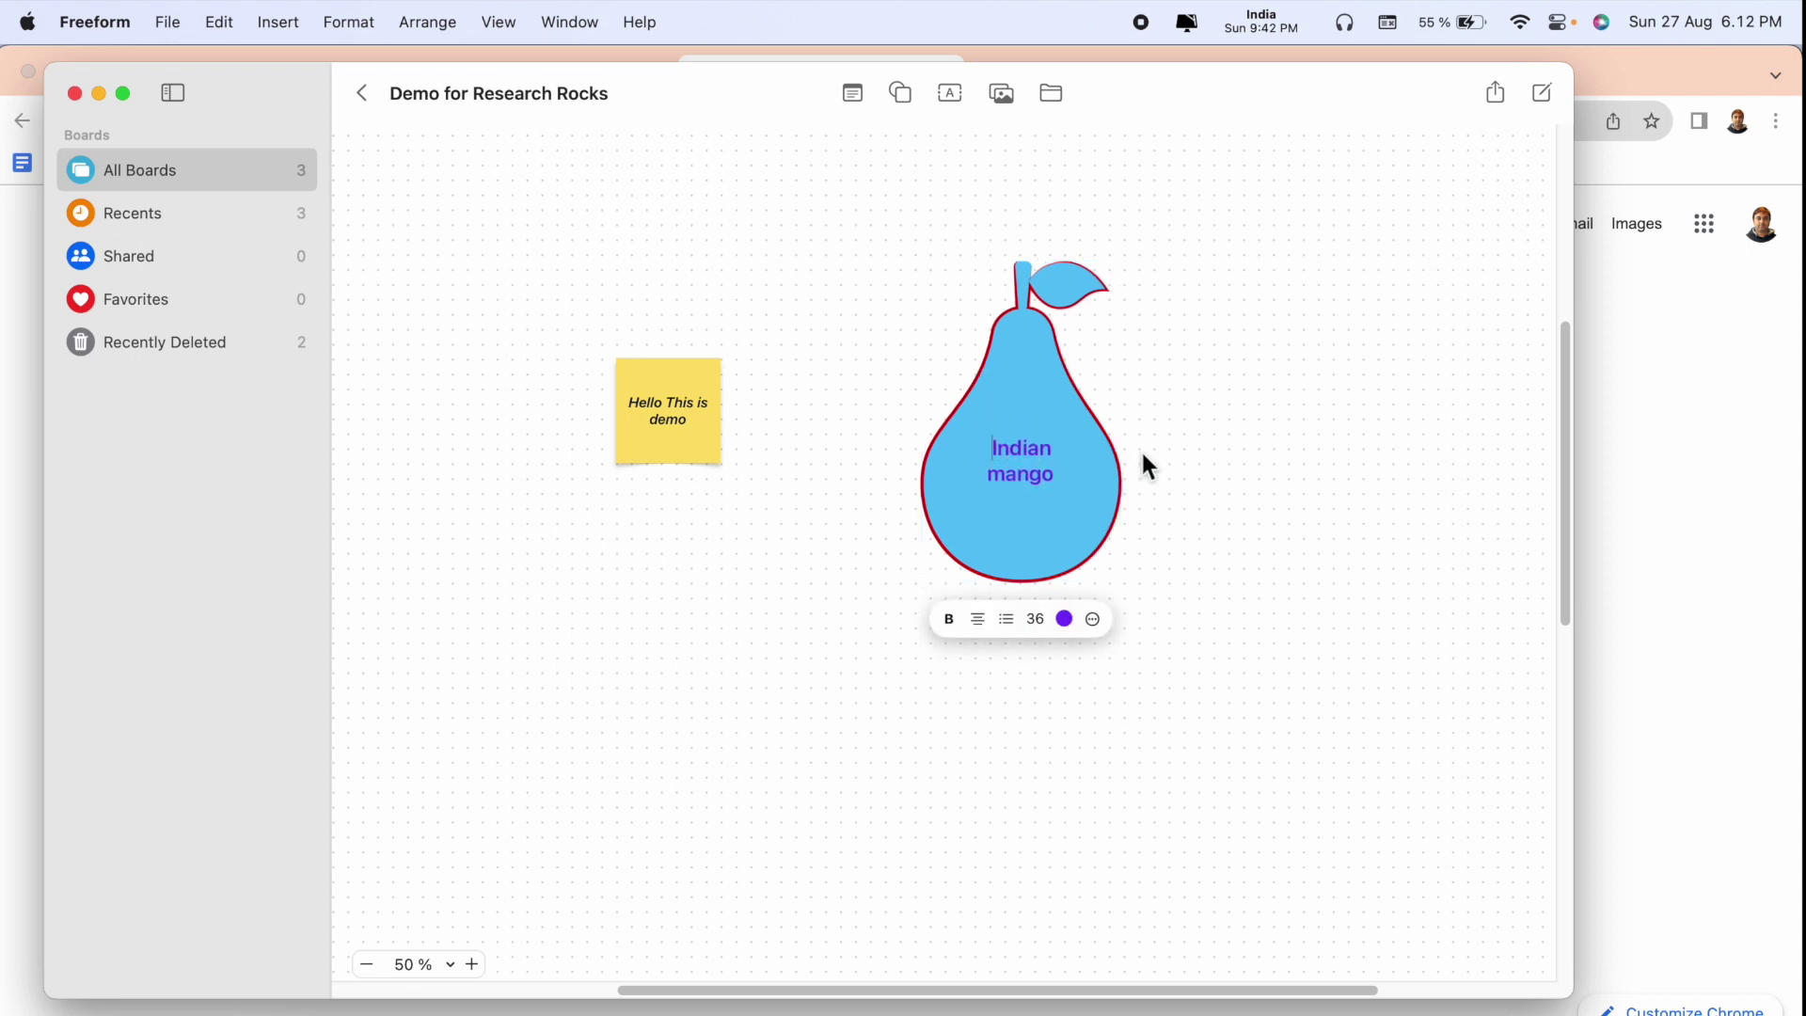
left_click(1018, 476)
left_click(1266, 427)
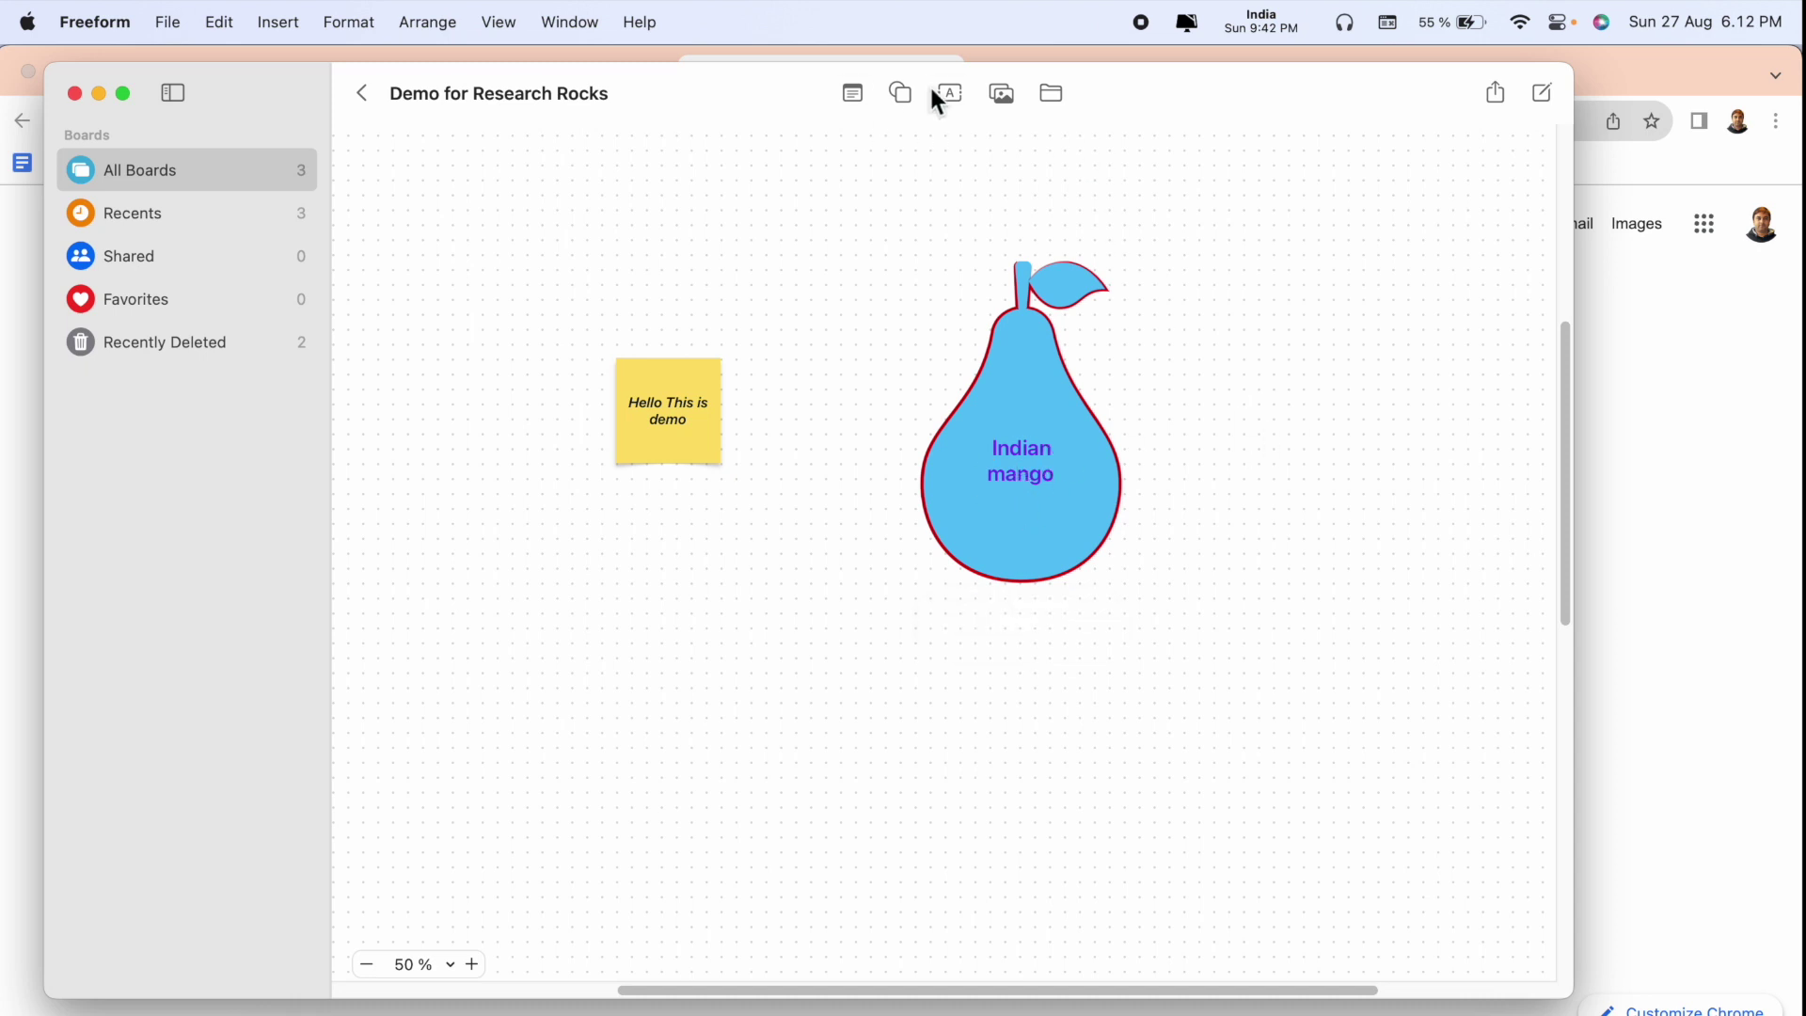
Insert a graduation cap from the Education shapes, placed right of the pear and enlarged
left_click(898, 95)
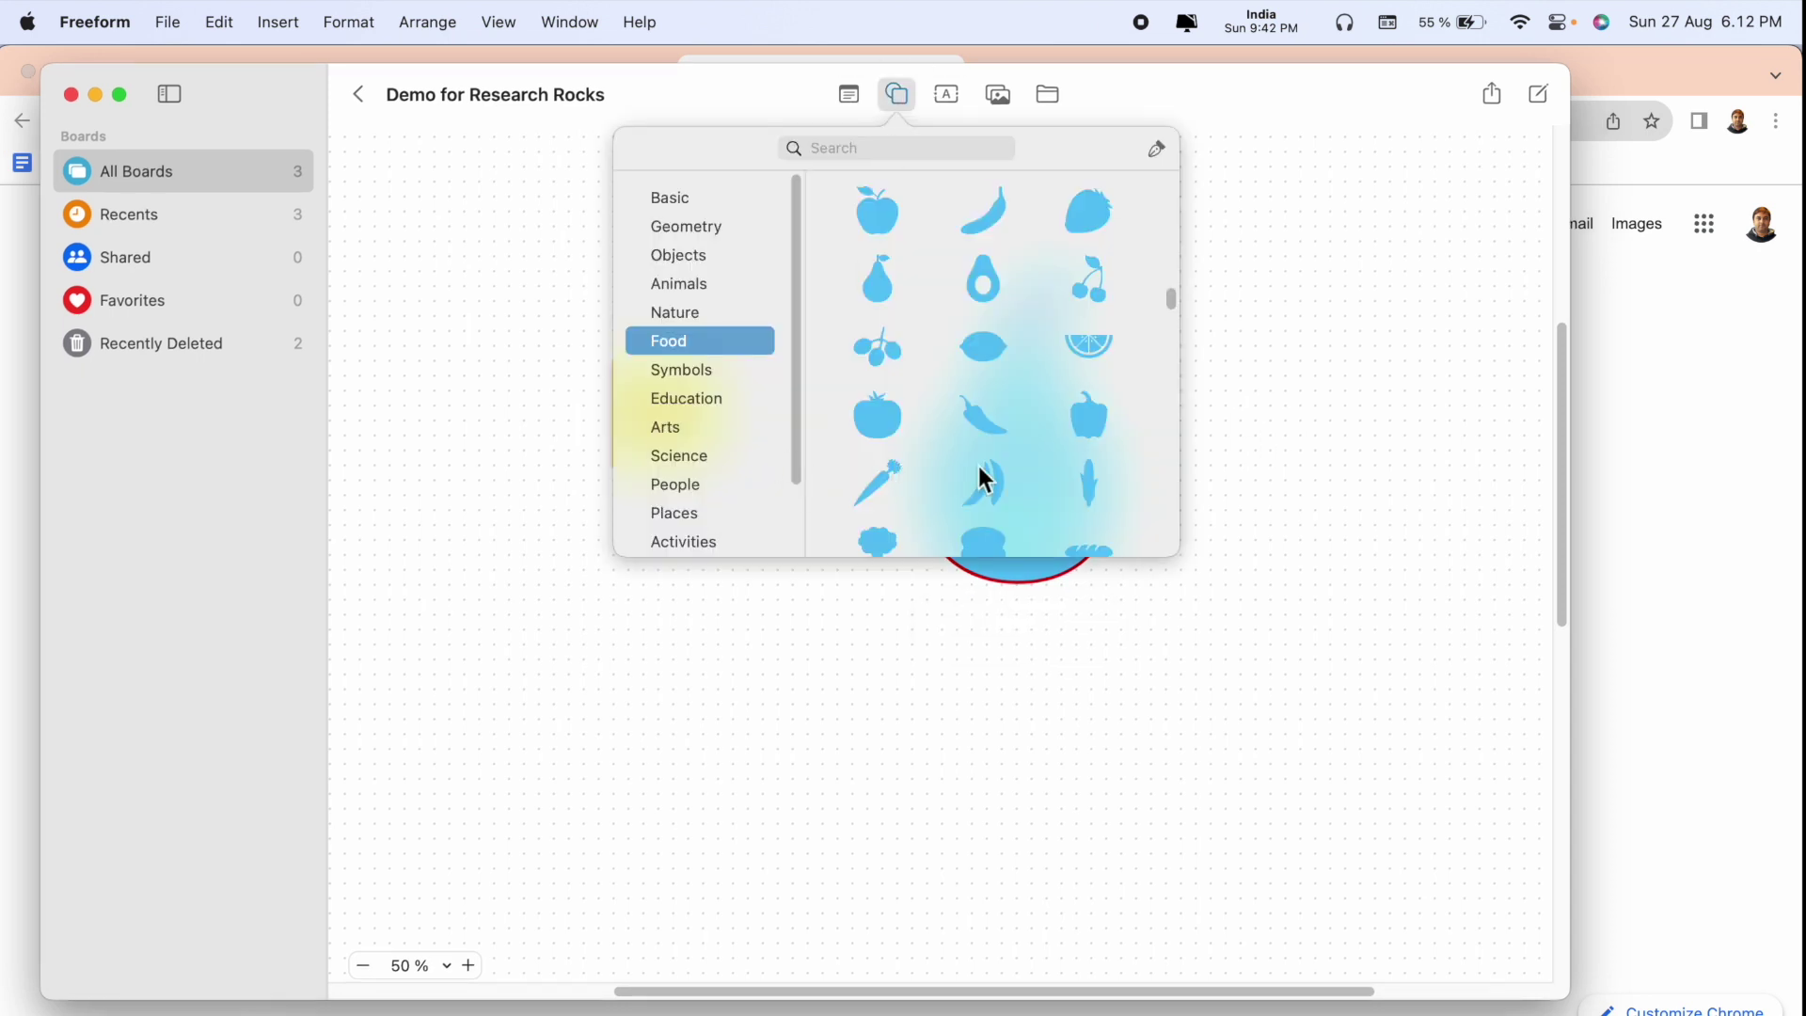
scroll(978, 466, "down", 3)
left_click(664, 369)
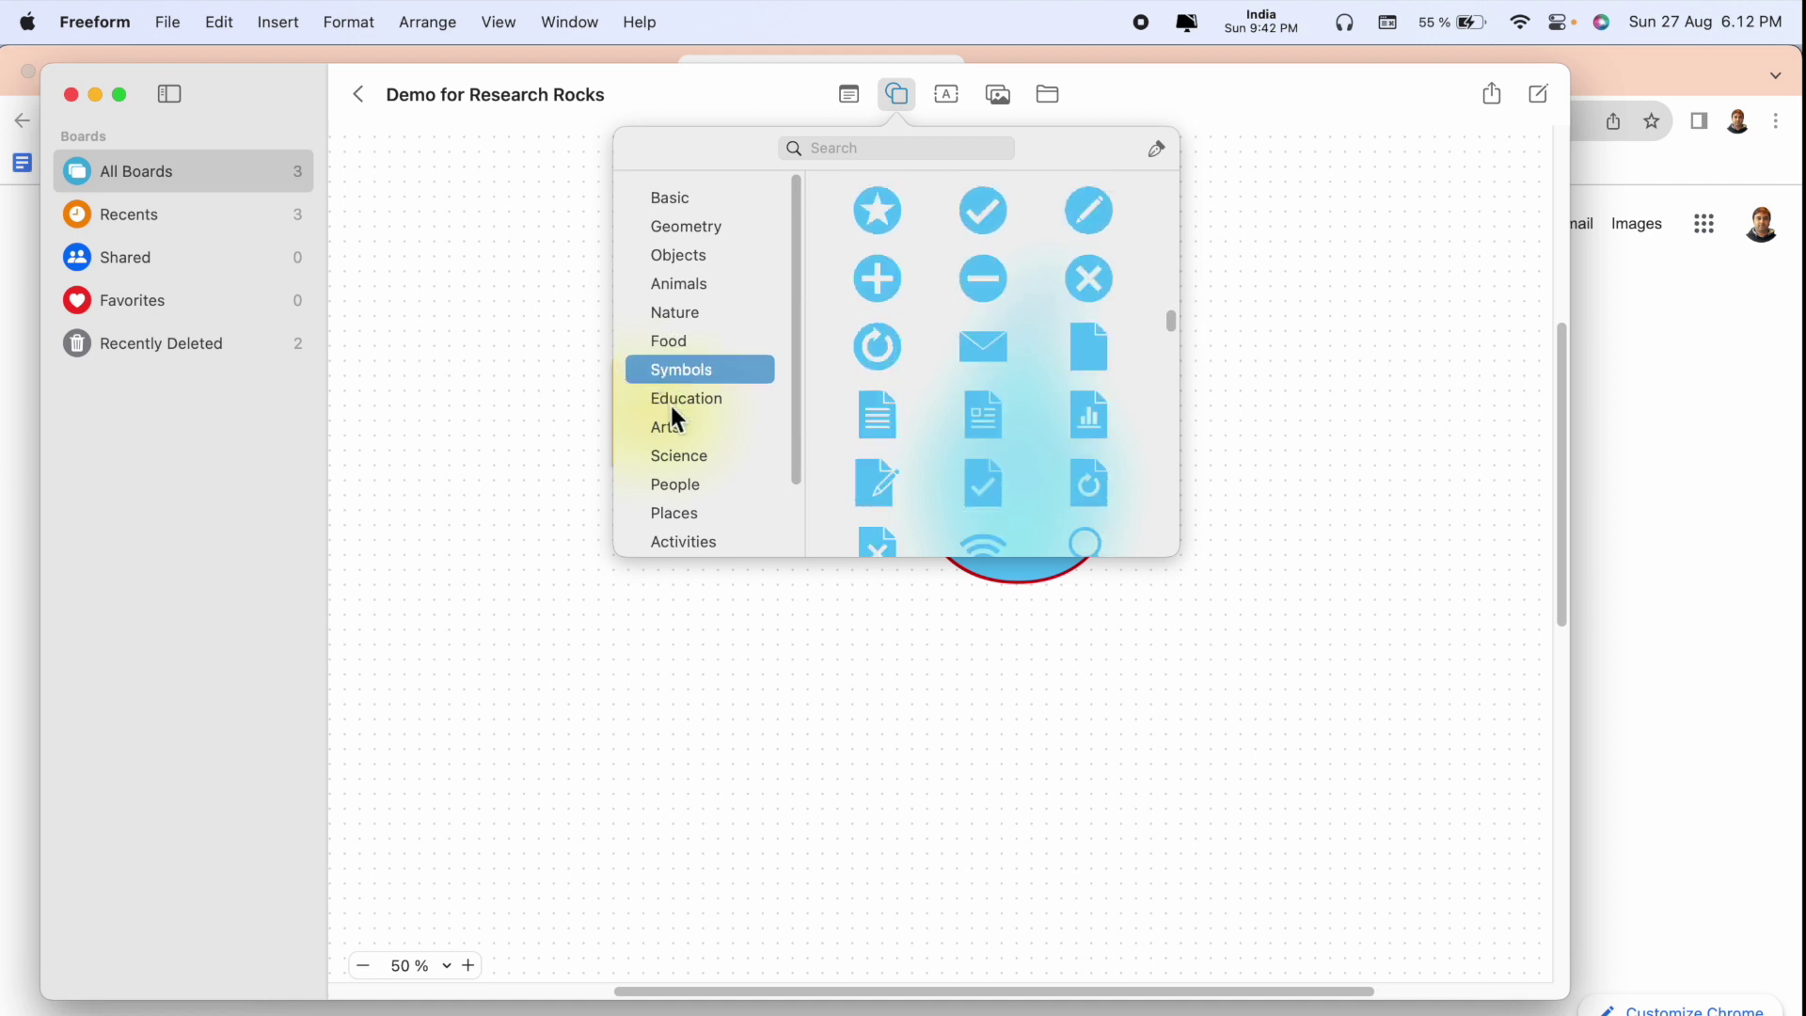
left_click(669, 401)
scroll(973, 399, "down", 3)
scroll(972, 400, "up", 1)
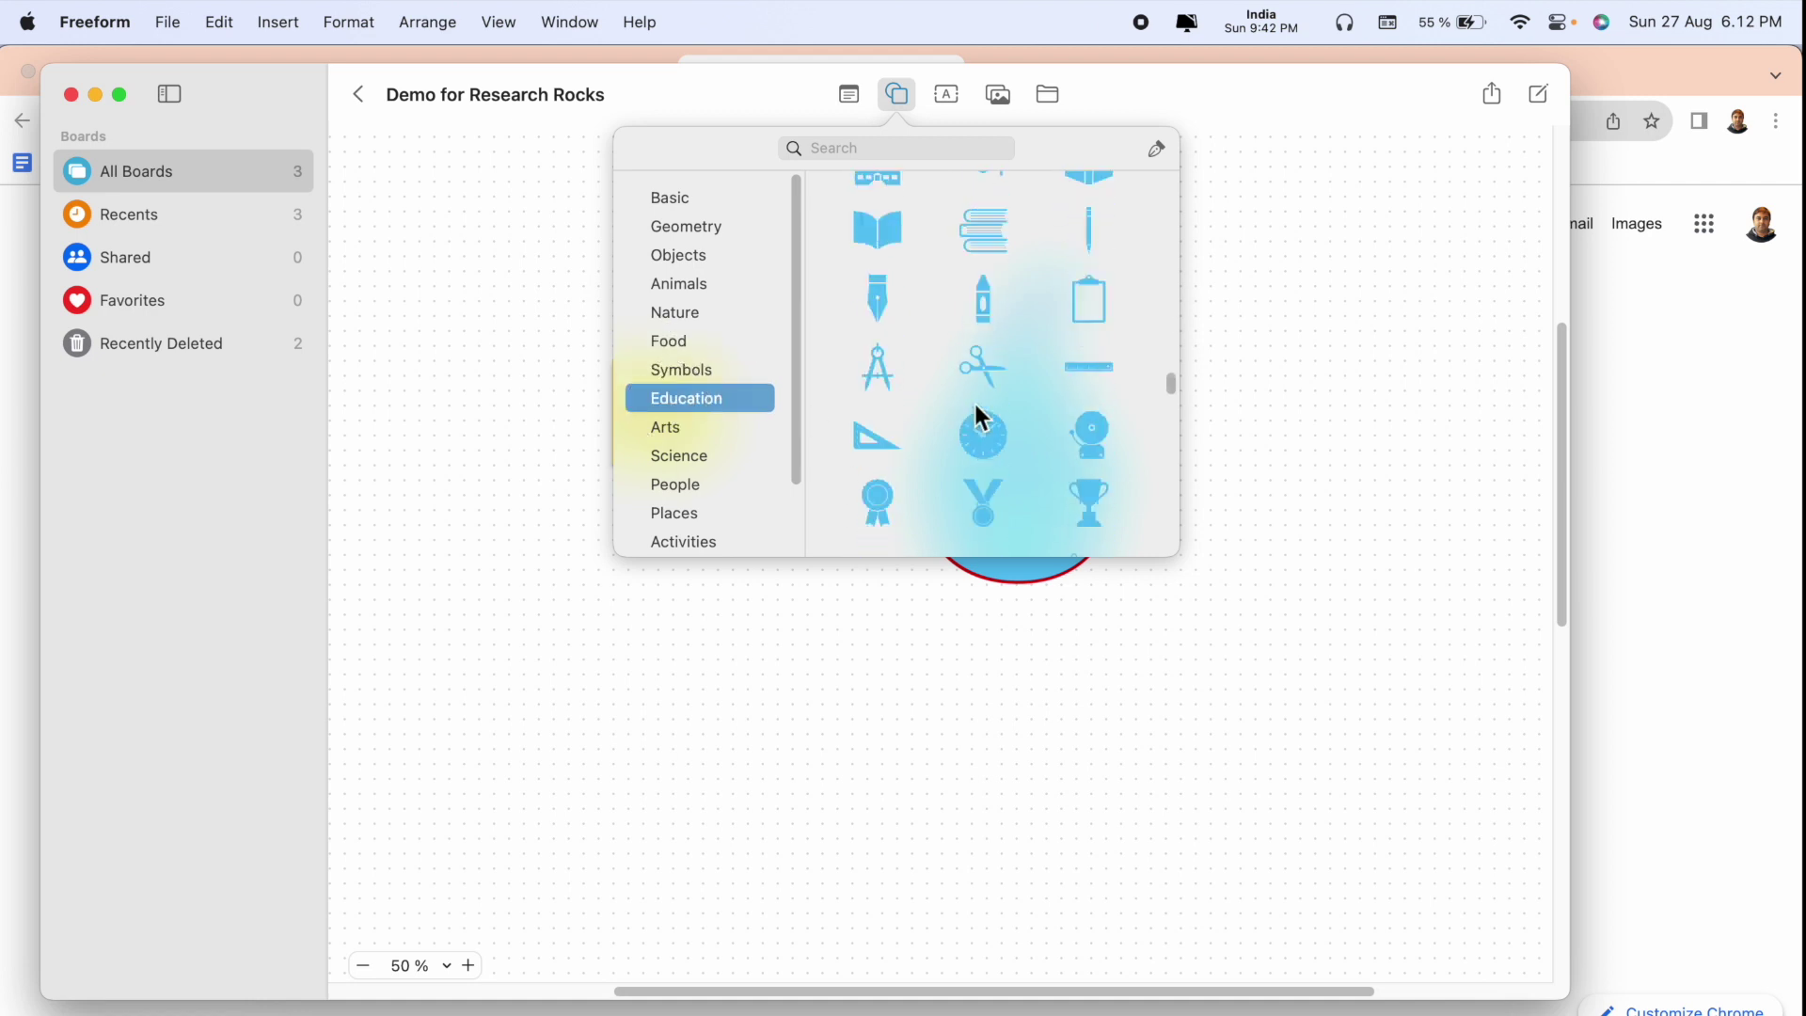
scroll(976, 379, "up", 3)
left_click(984, 212)
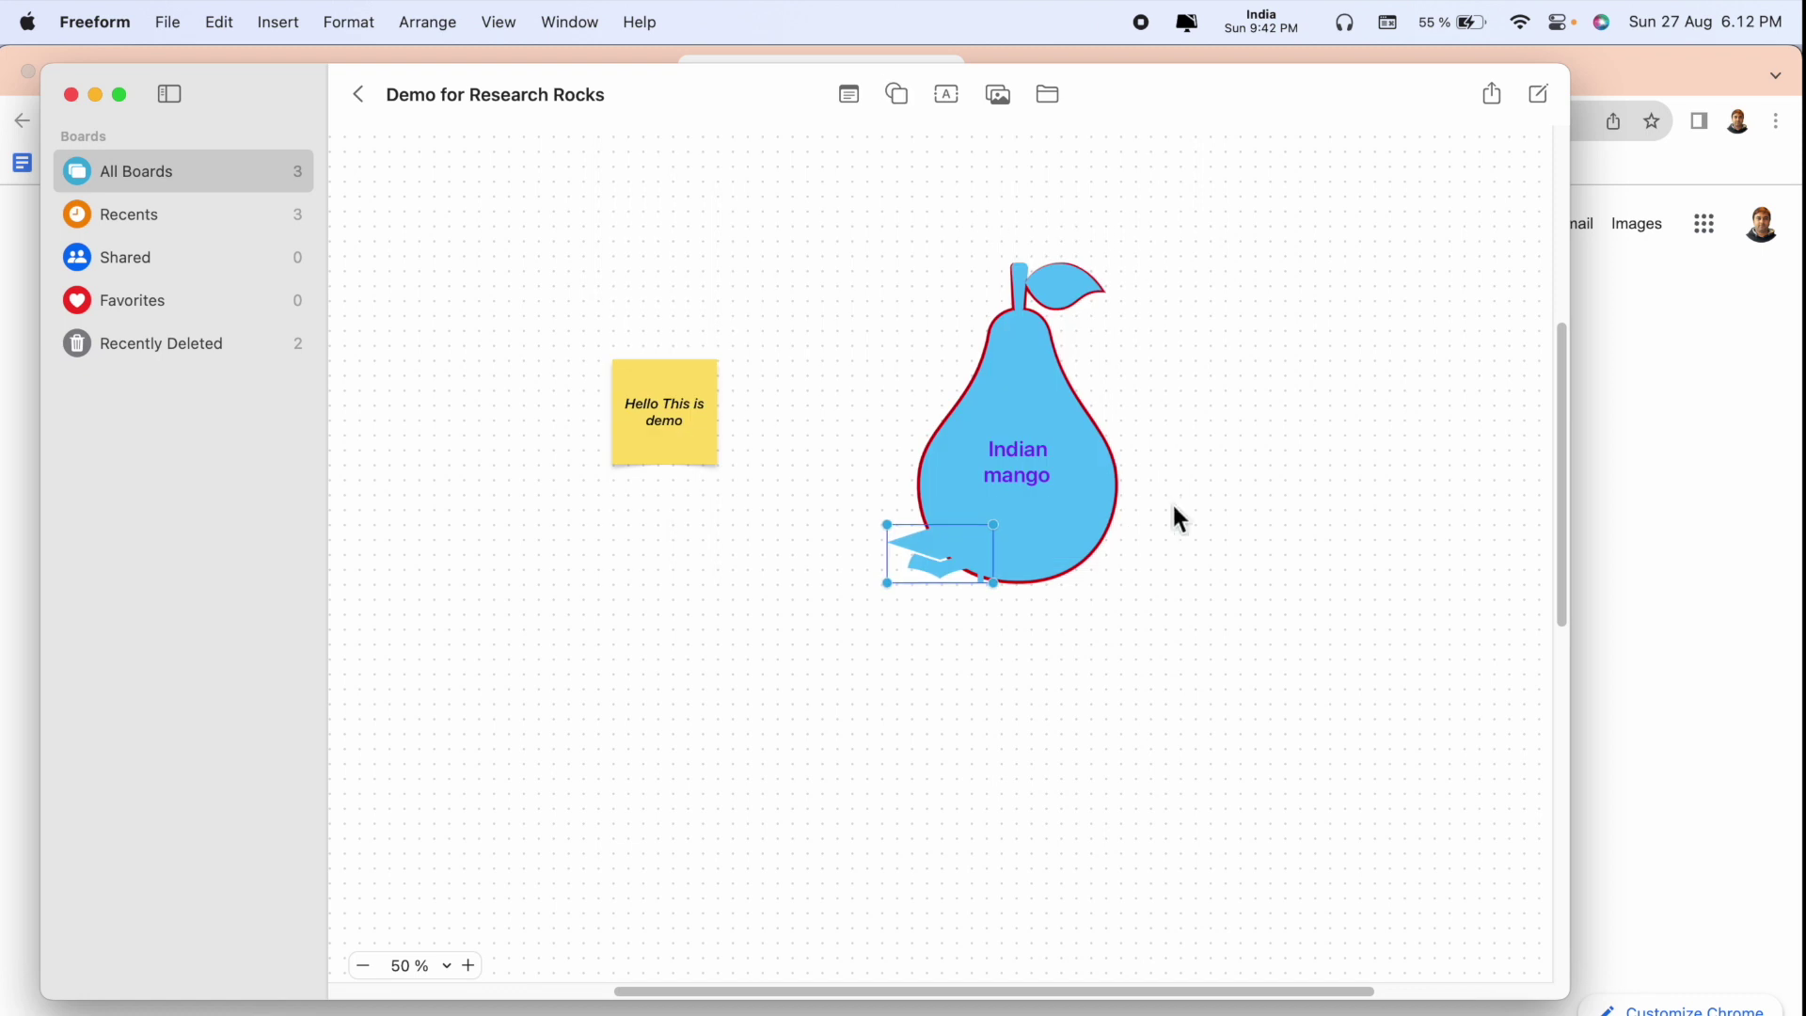
mouse_move(939, 551)
left_mouse_down()
mouse_move(1383, 356)
mouse_move(1266, 462)
mouse_move(1238, 548)
left_mouse_up()
left_click_drag(1342, 407, 1328, 411)
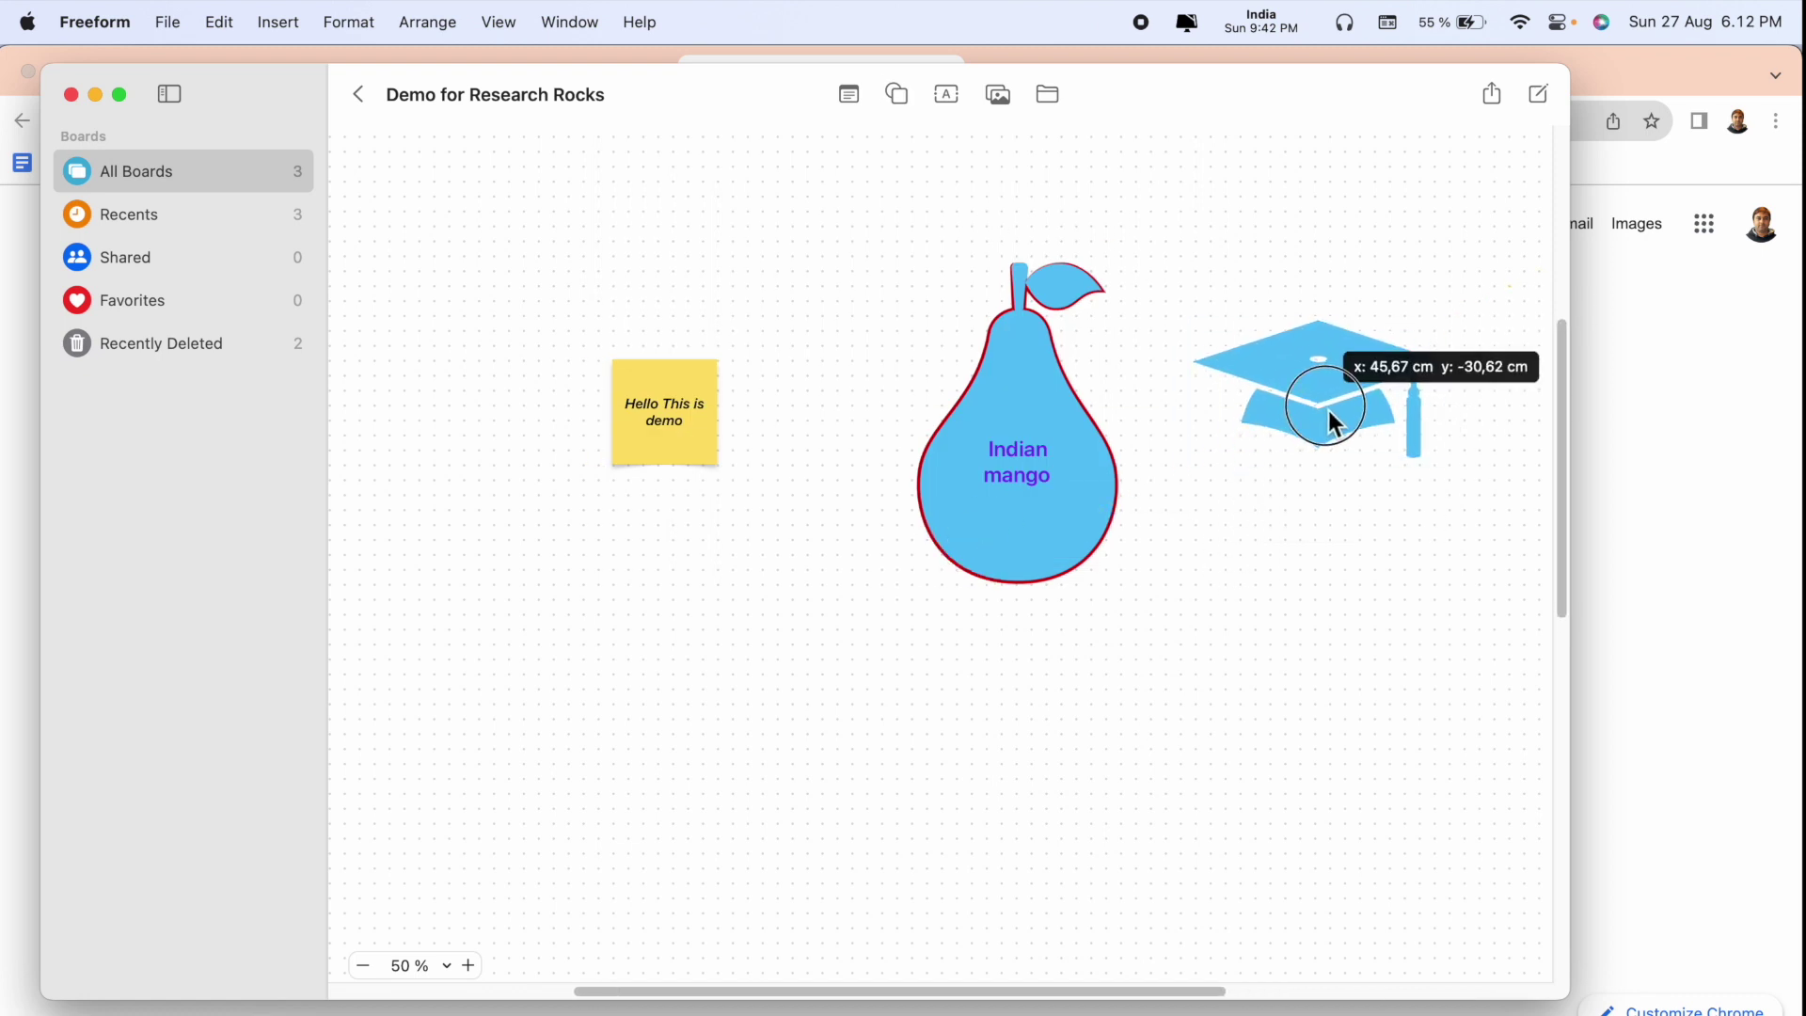
left_click(896, 94)
scroll(702, 429, "down", 2)
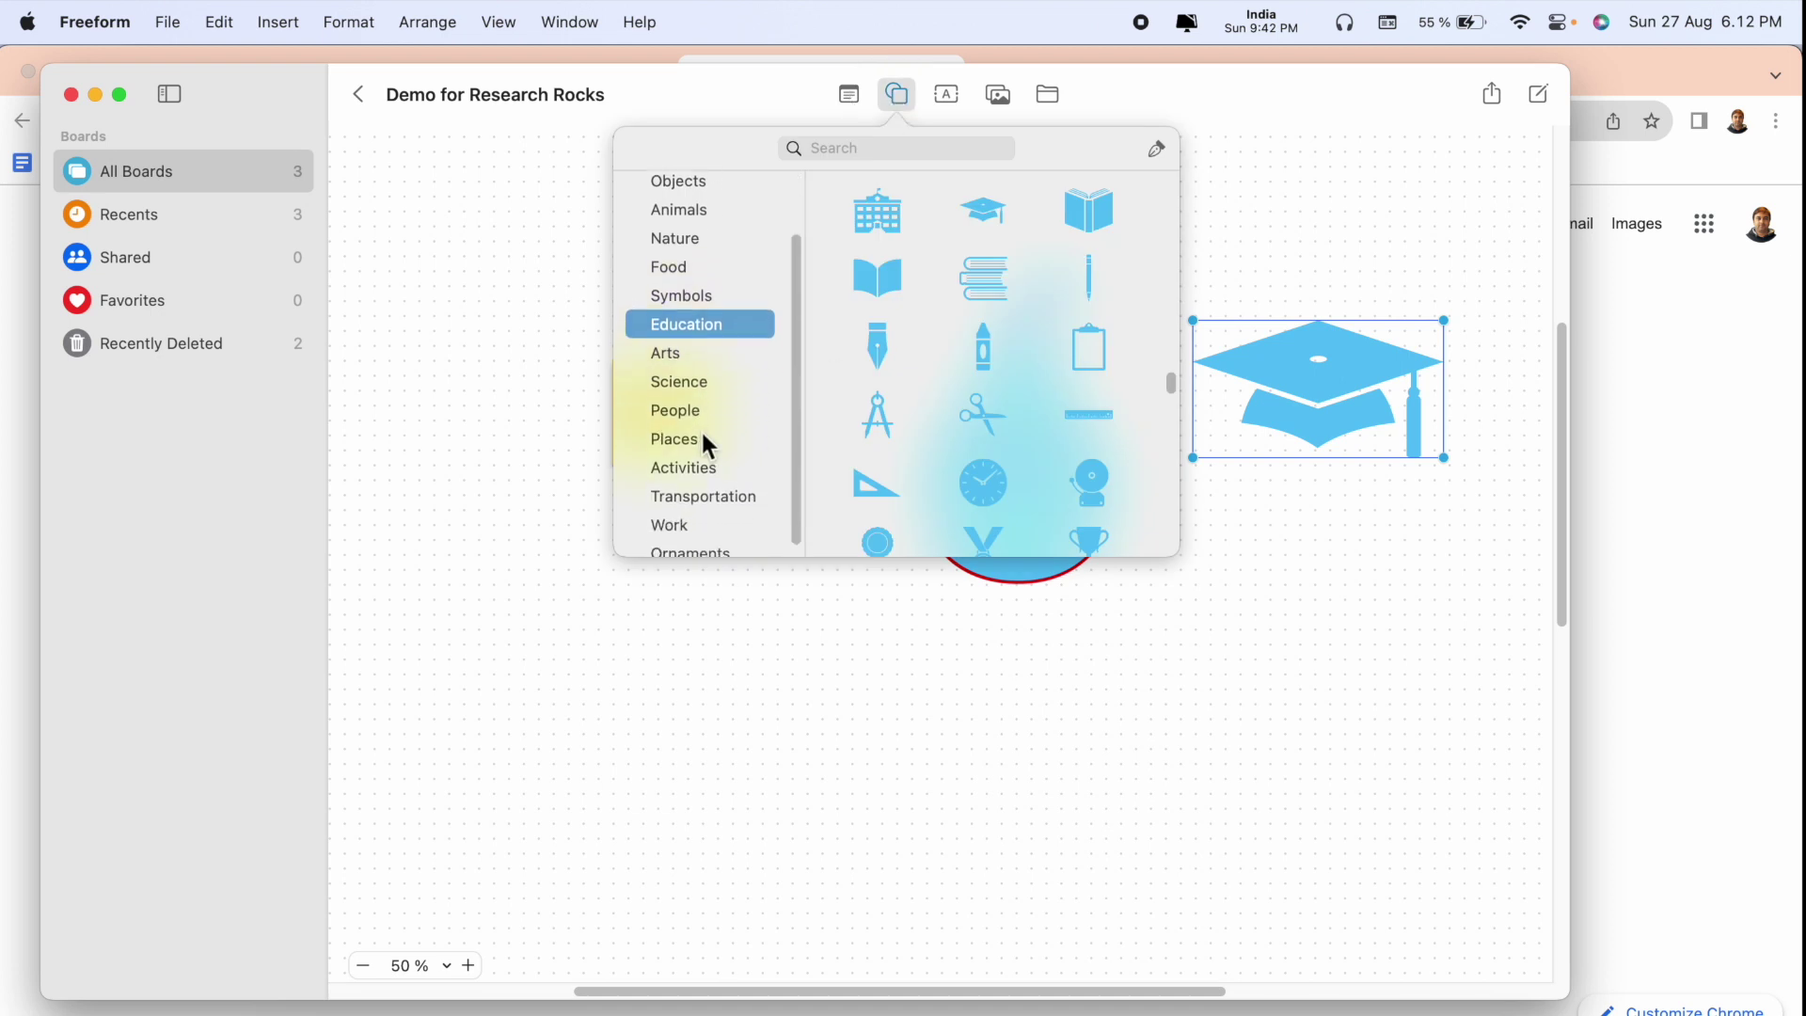
scroll(1037, 420, "down", 3)
scroll(1038, 420, "down", 3)
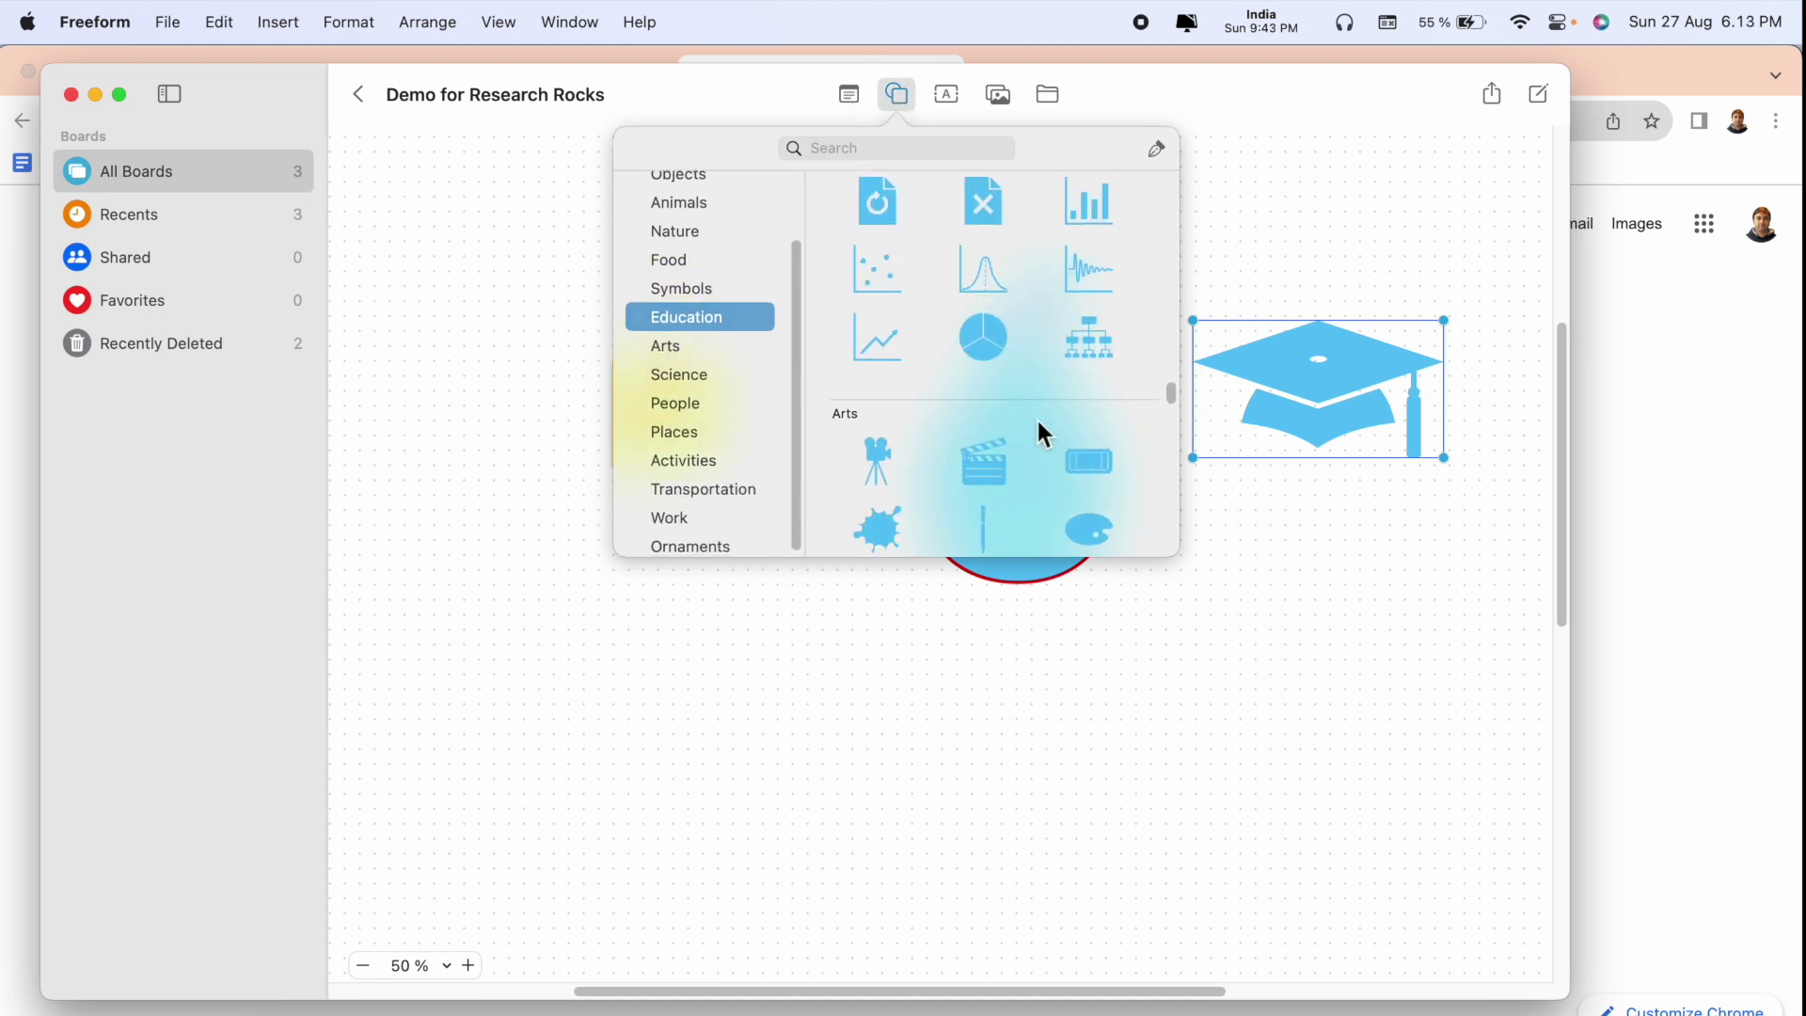
scroll(1036, 421, "down", 1)
scroll(1039, 416, "up", 1)
Insert a line-chart shape, move it below the sticky note and enlarge it
left_click(874, 359)
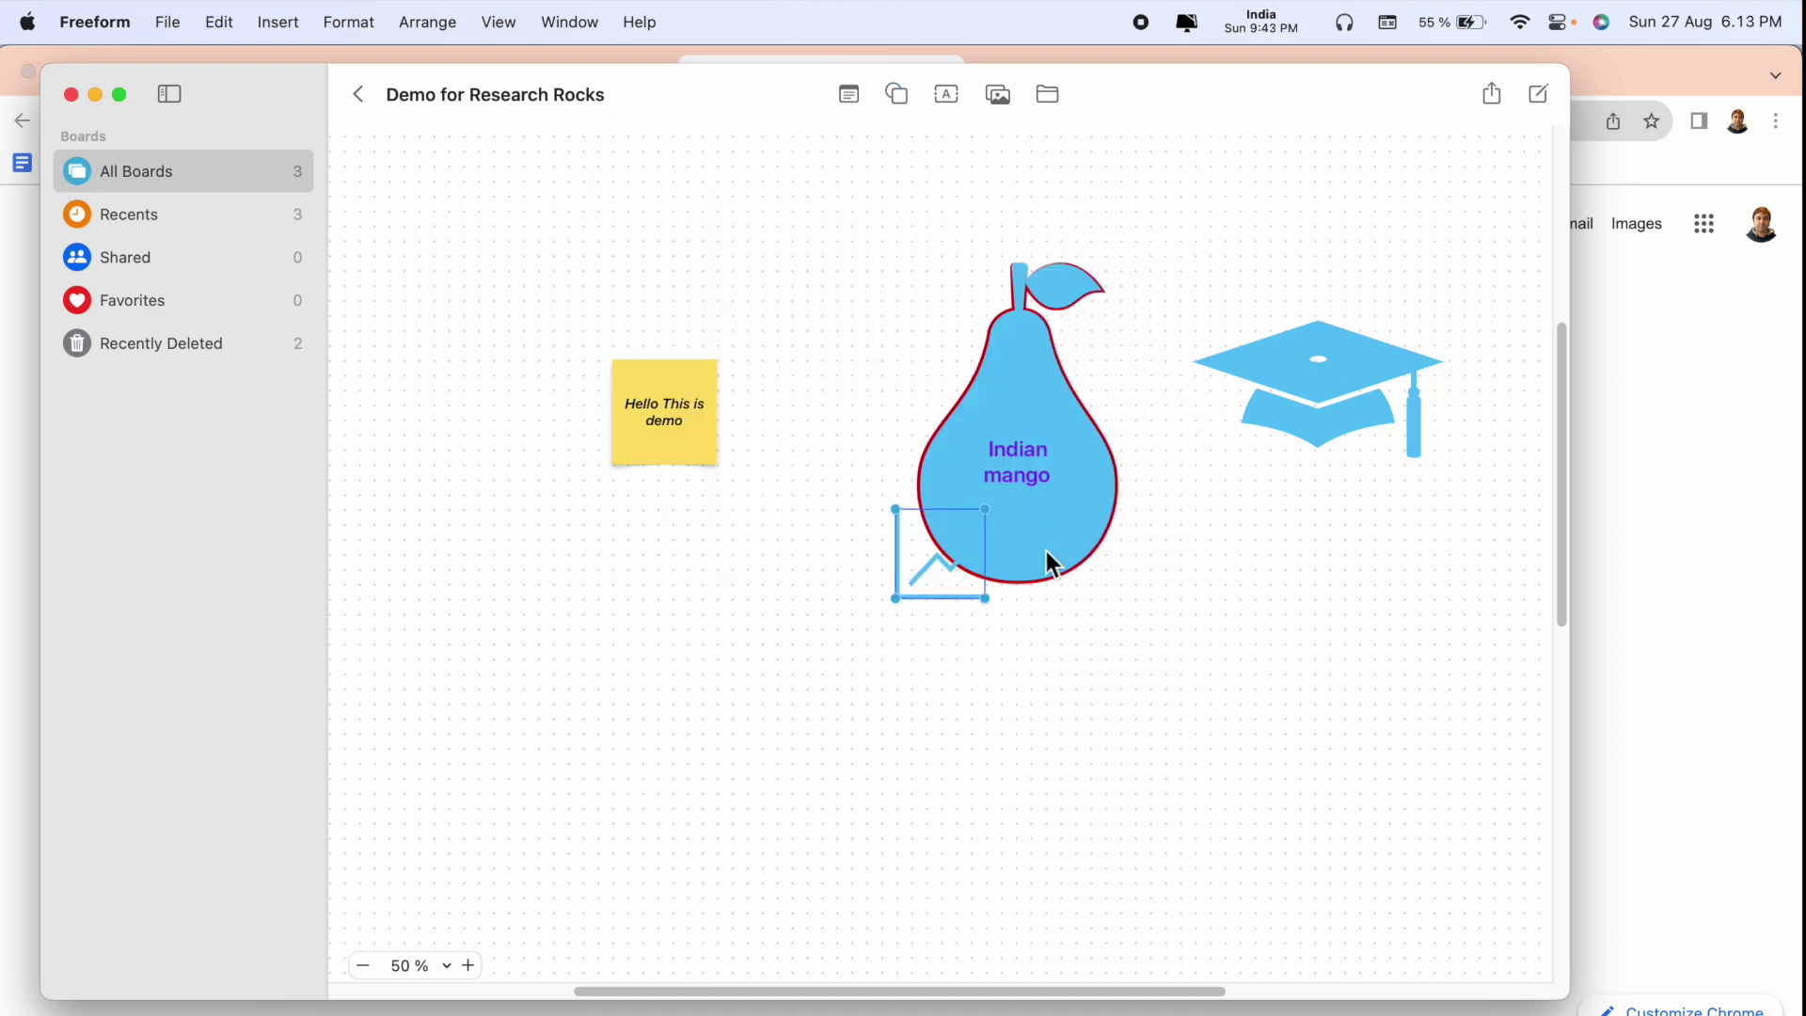
left_click_drag(945, 553, 574, 687)
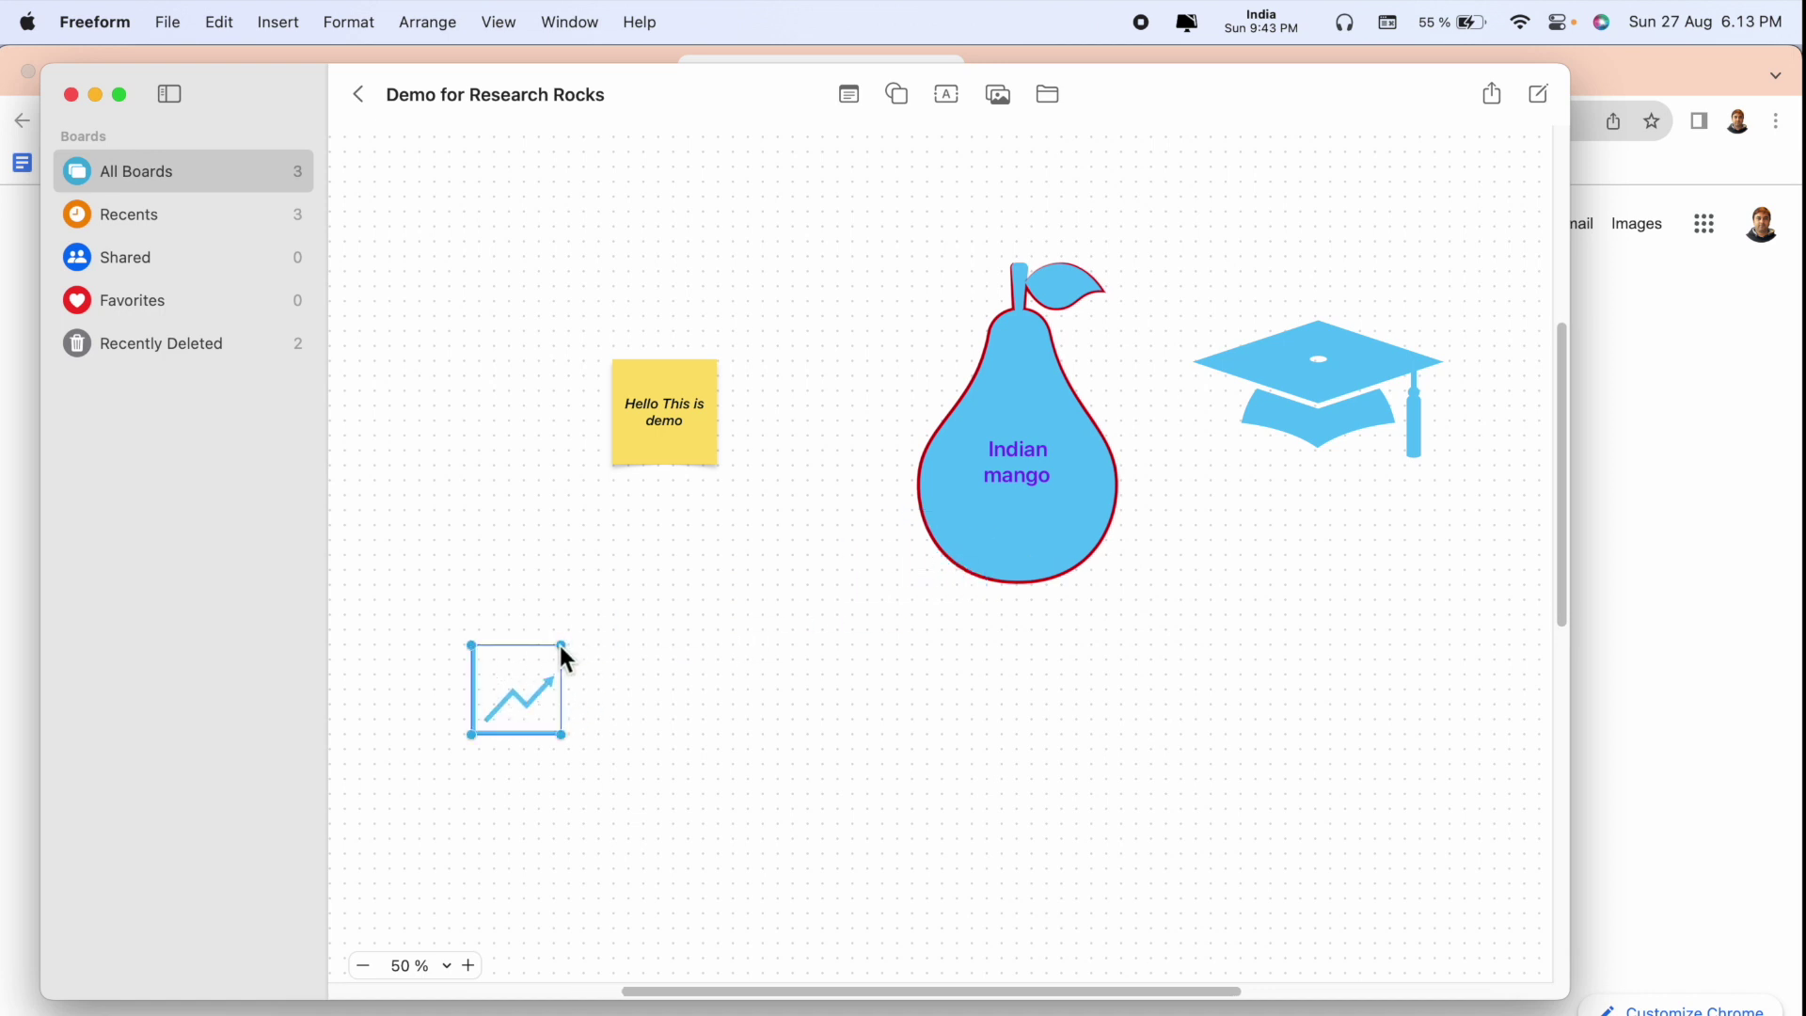
left_click_drag(562, 648, 714, 593)
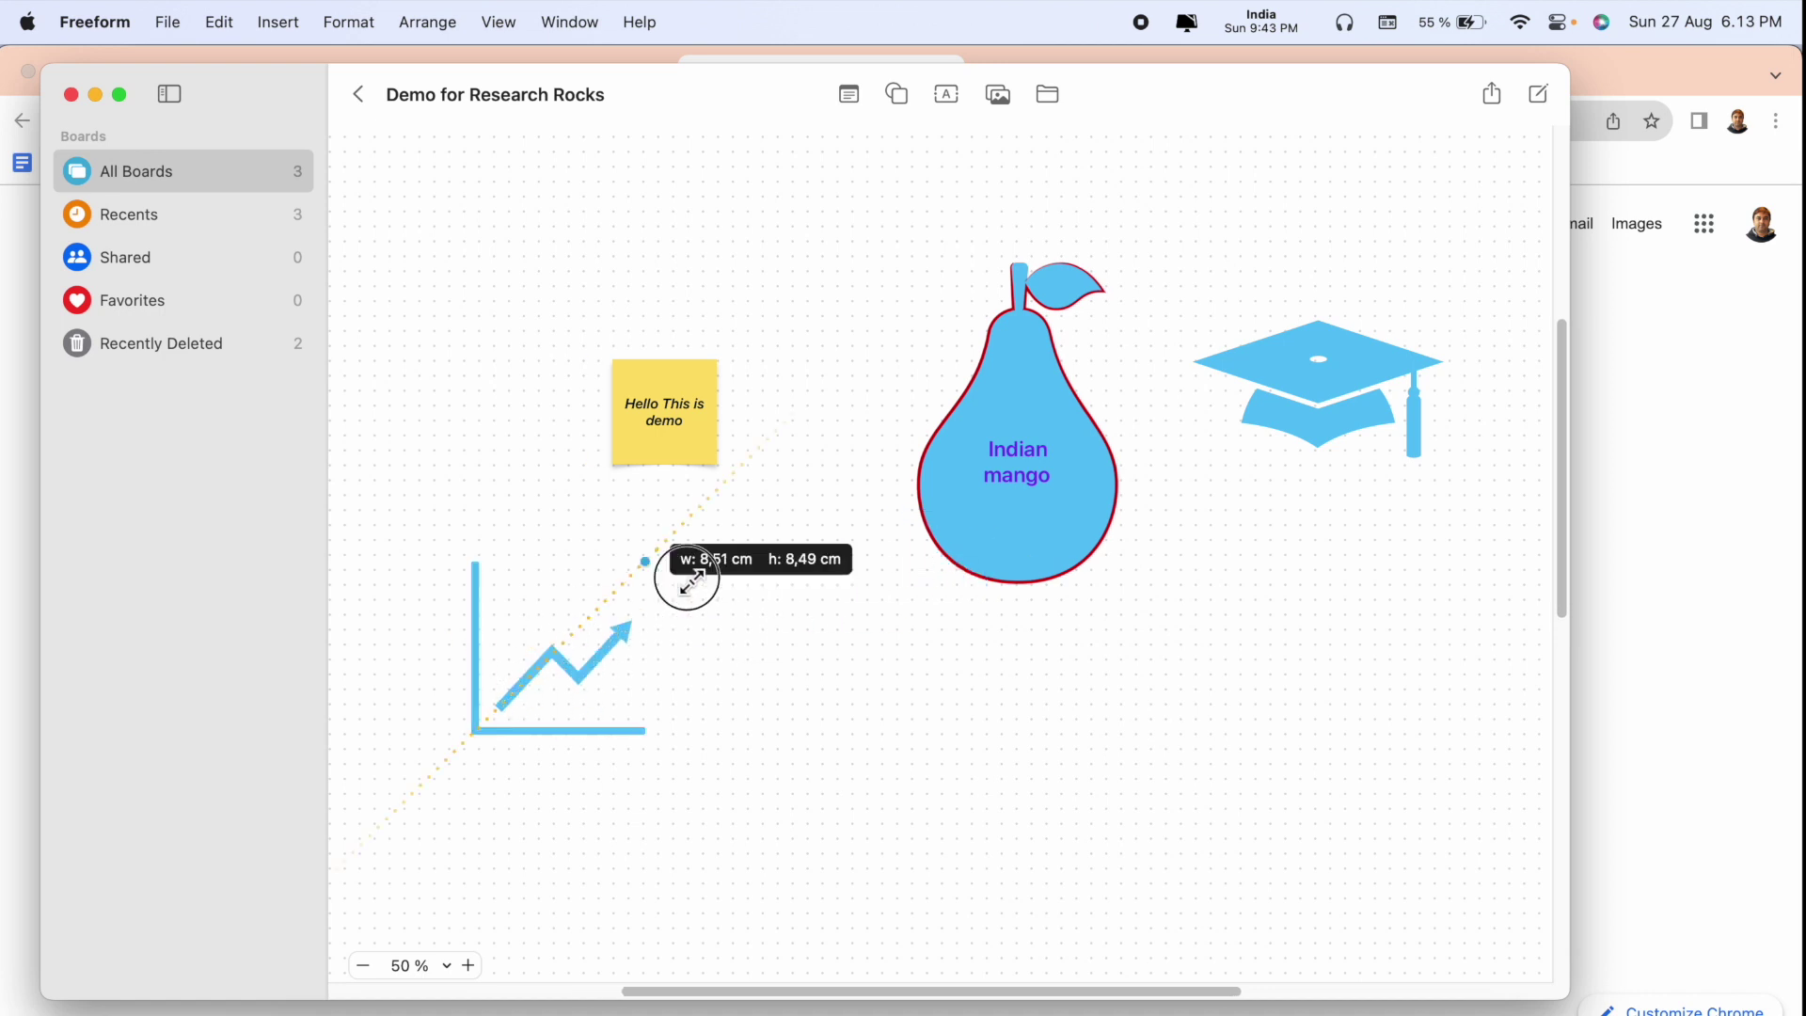
left_click(551, 649)
left_click(931, 727)
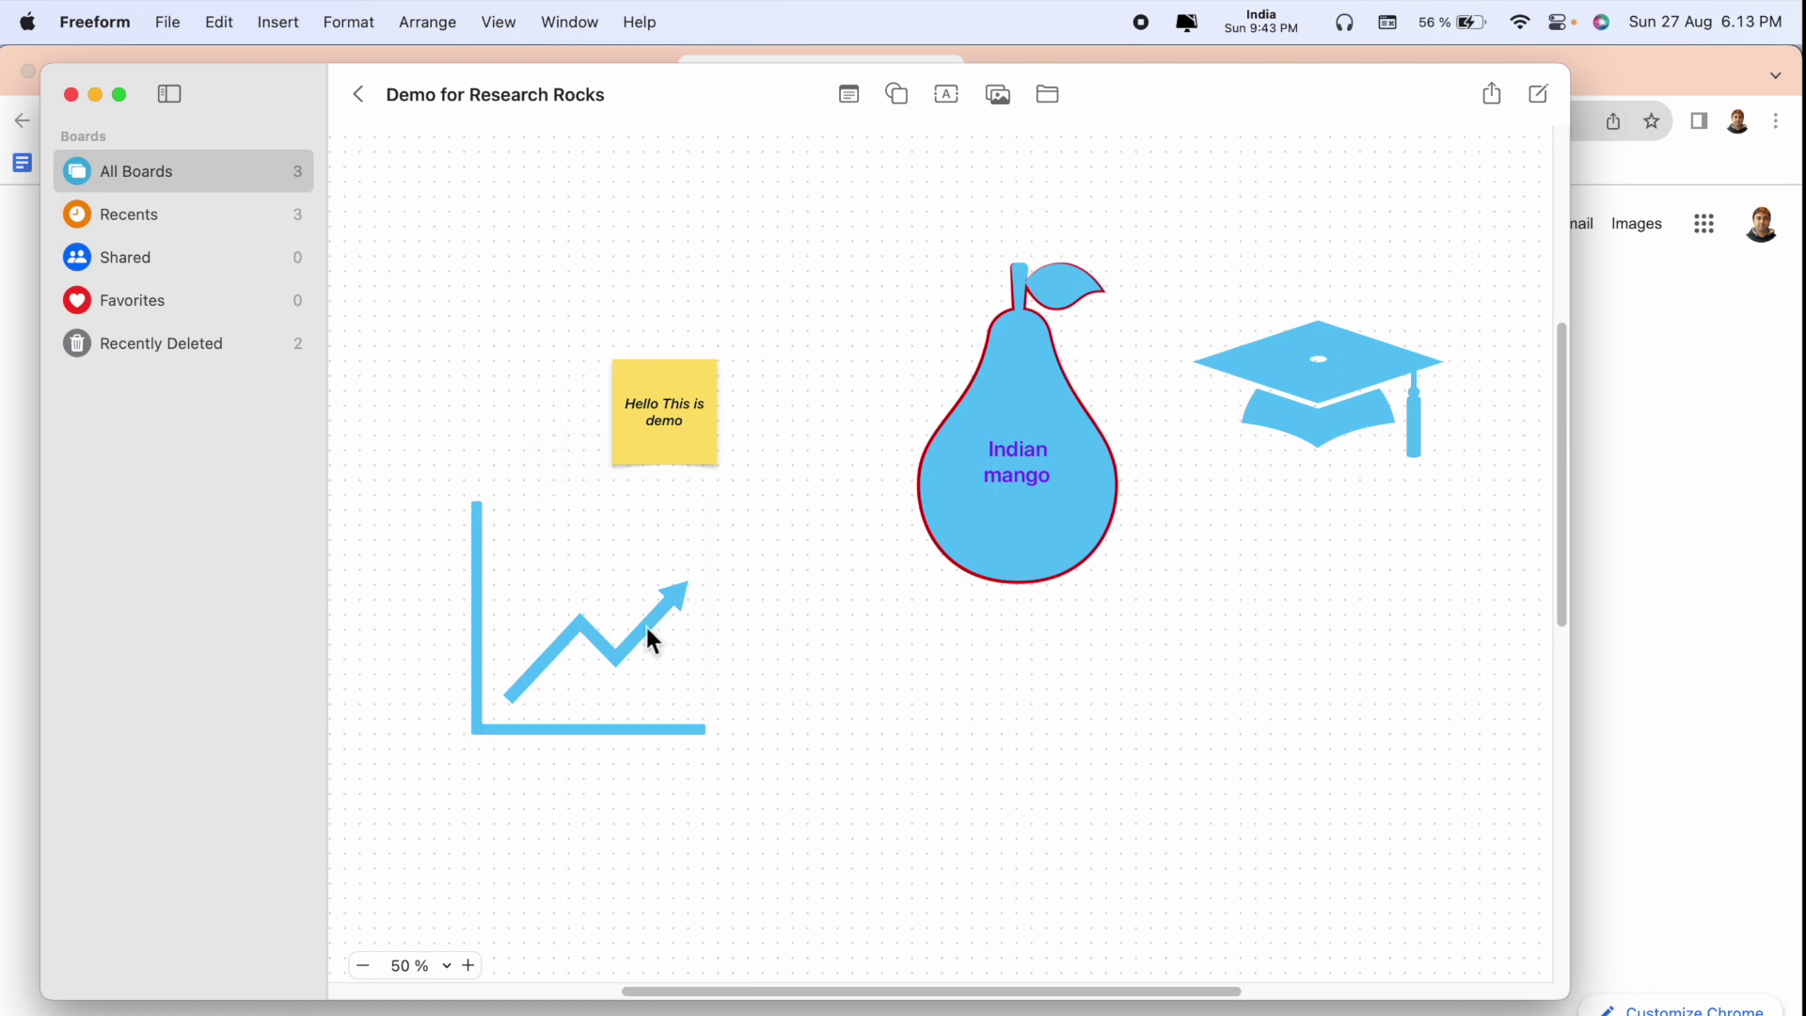
left_click(656, 677)
left_click(1007, 722)
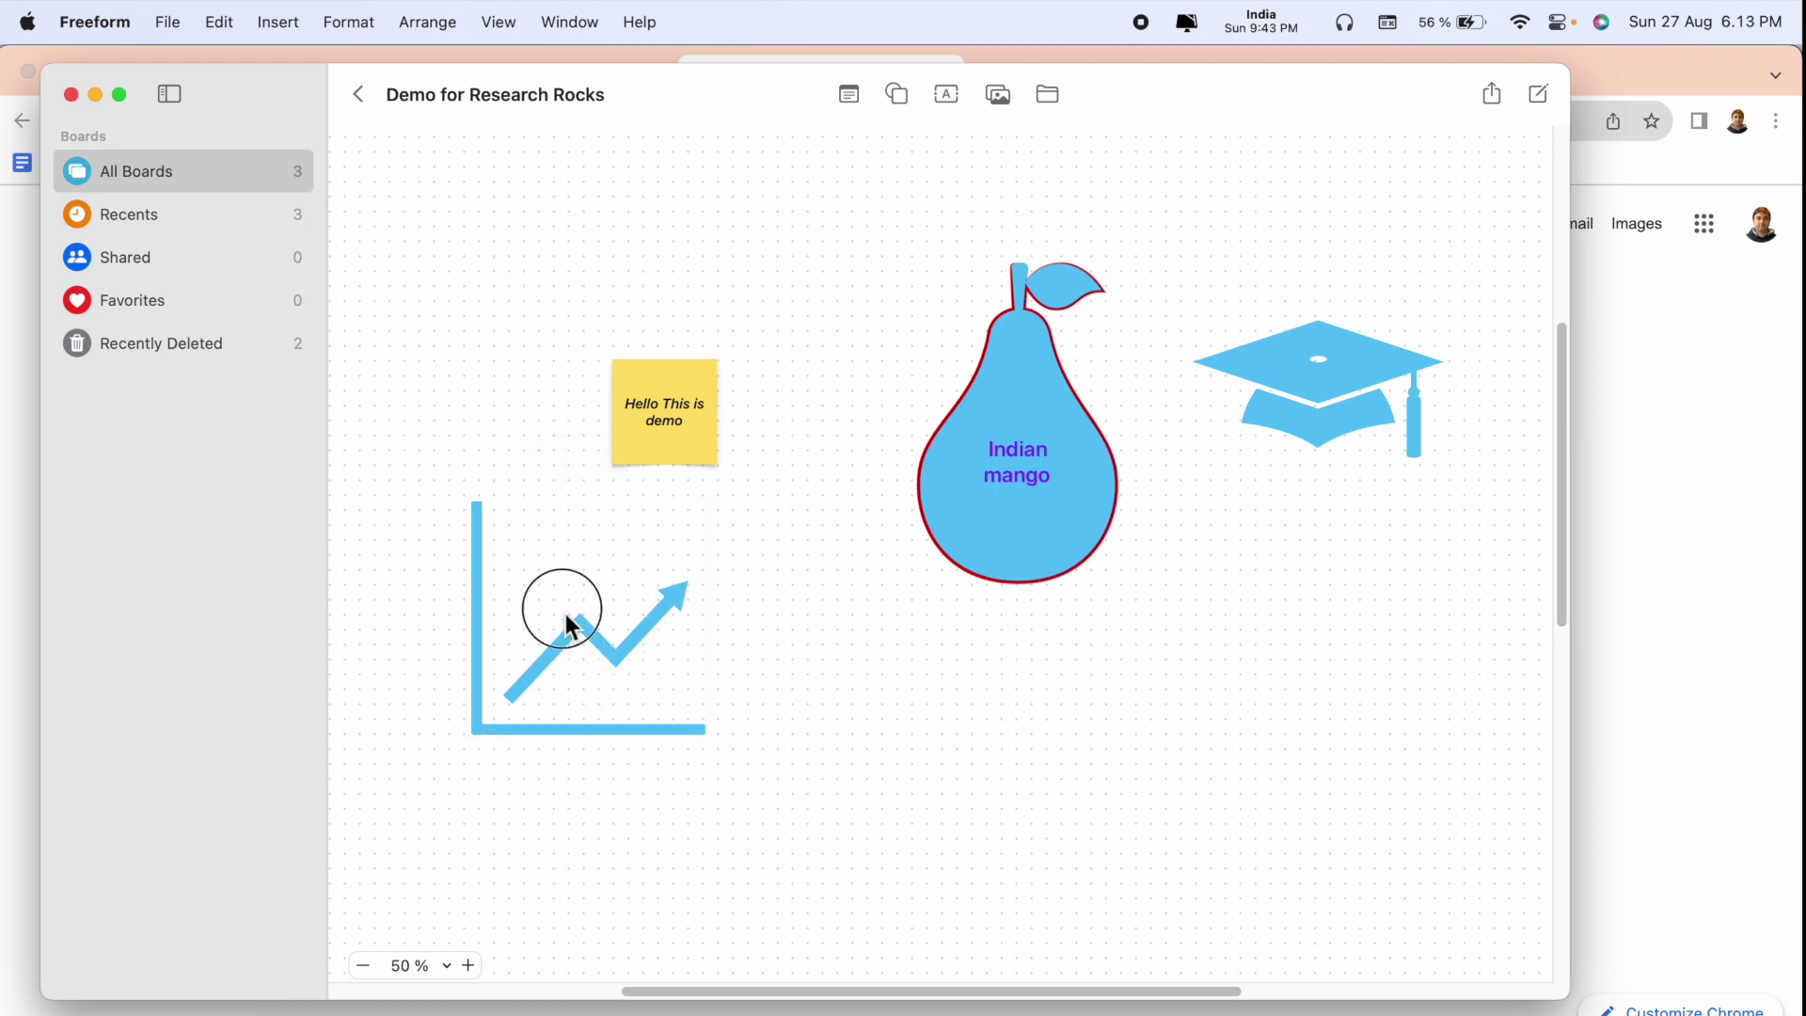
left_click(898, 95)
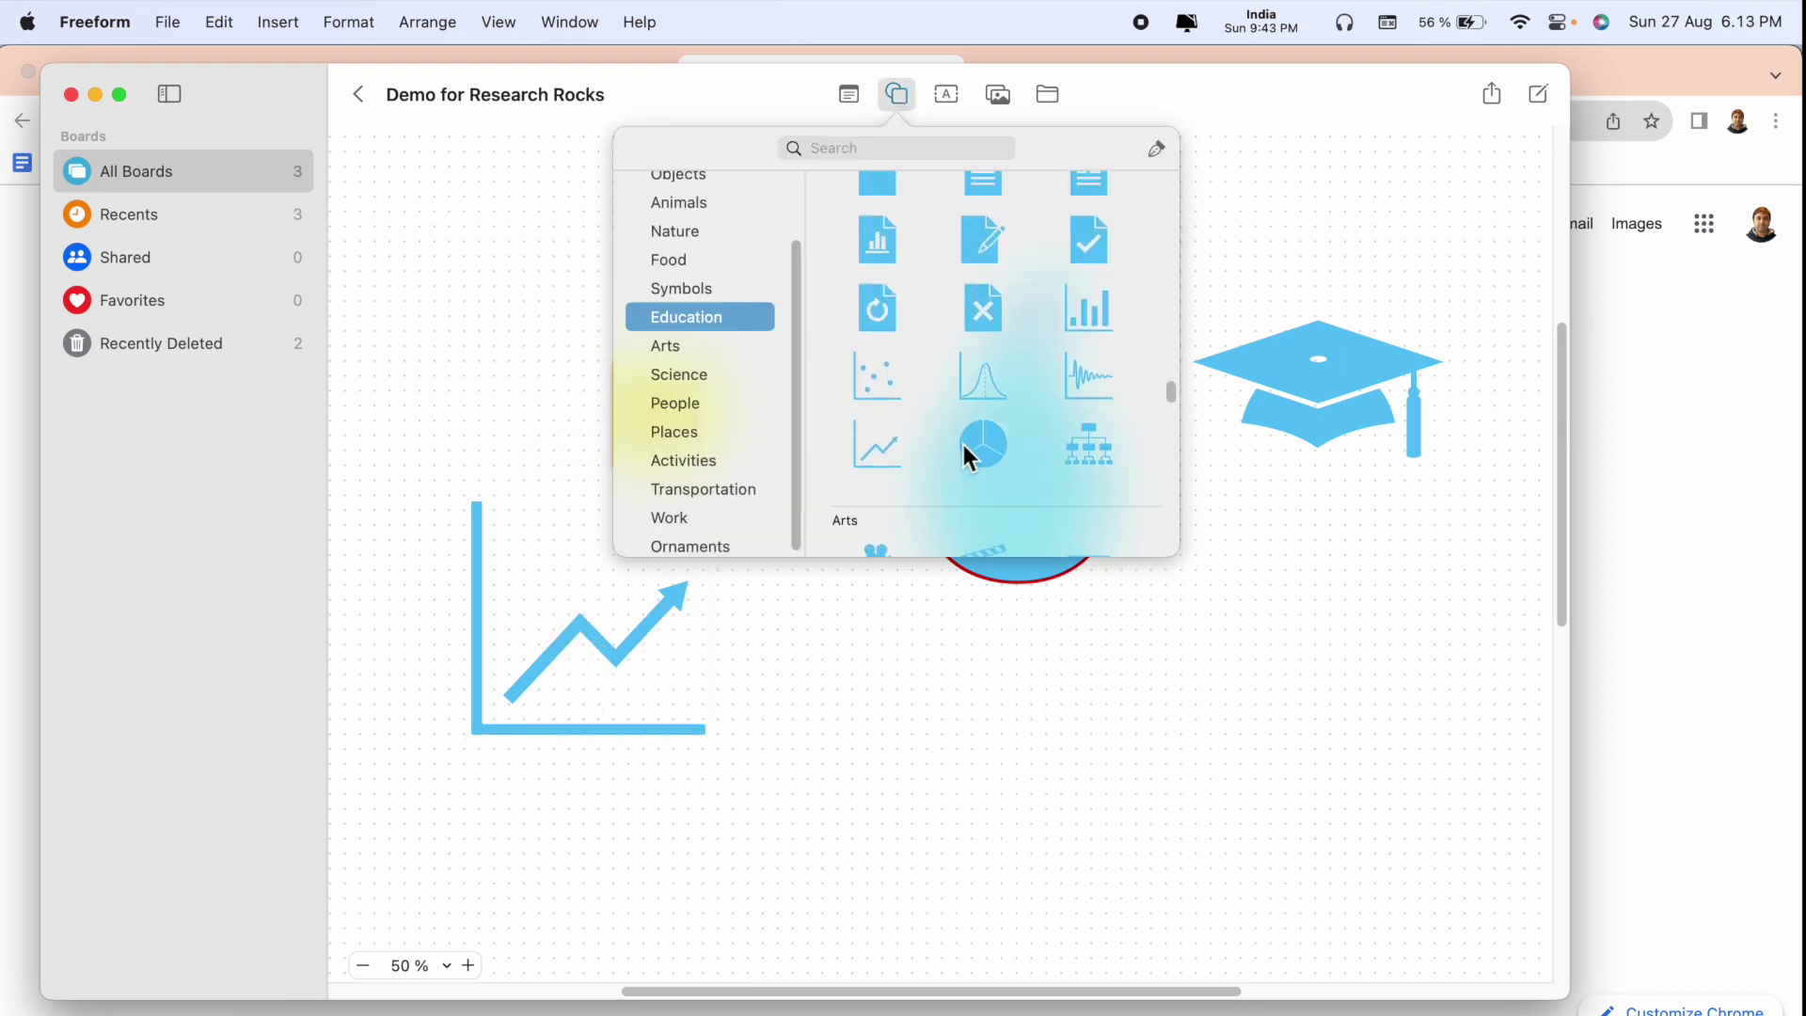
scroll(974, 445, "up", 4)
Insert the Education document-with-bar-chart shape, enlarge it, and place it under the graduation cap
left_click(886, 391)
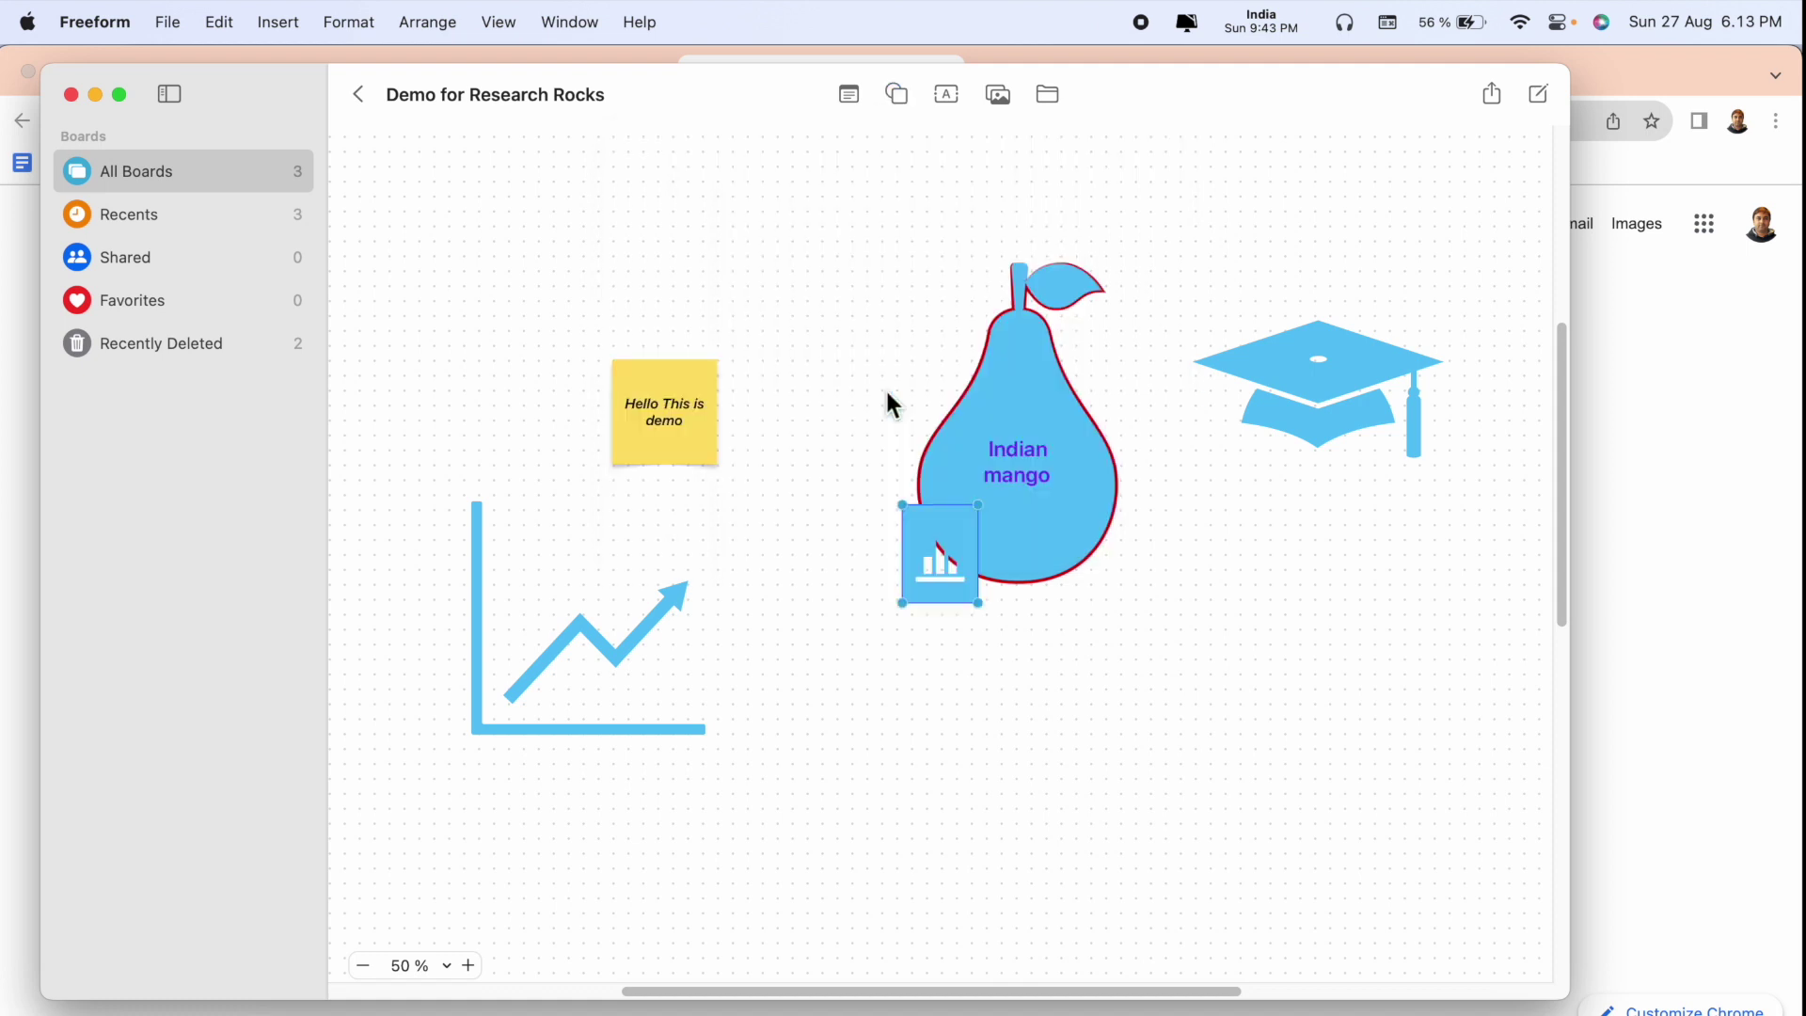
left_click_drag(932, 557, 1167, 923)
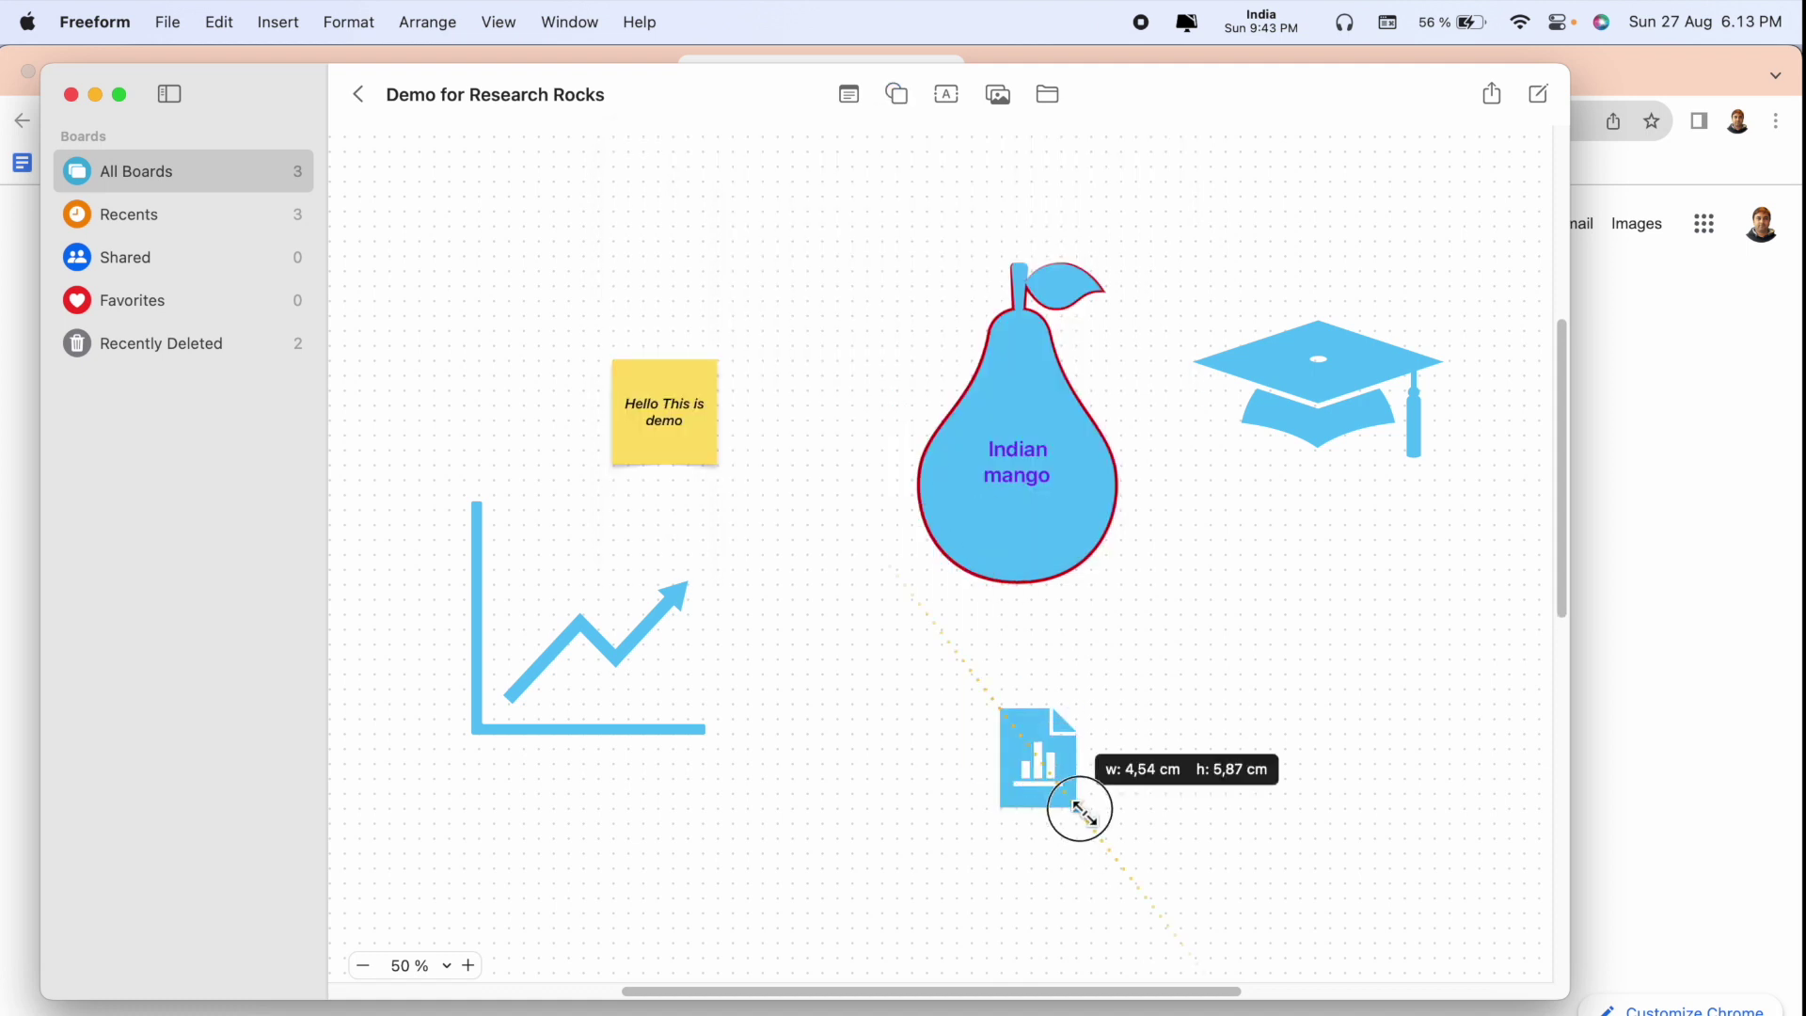
left_click(1336, 748)
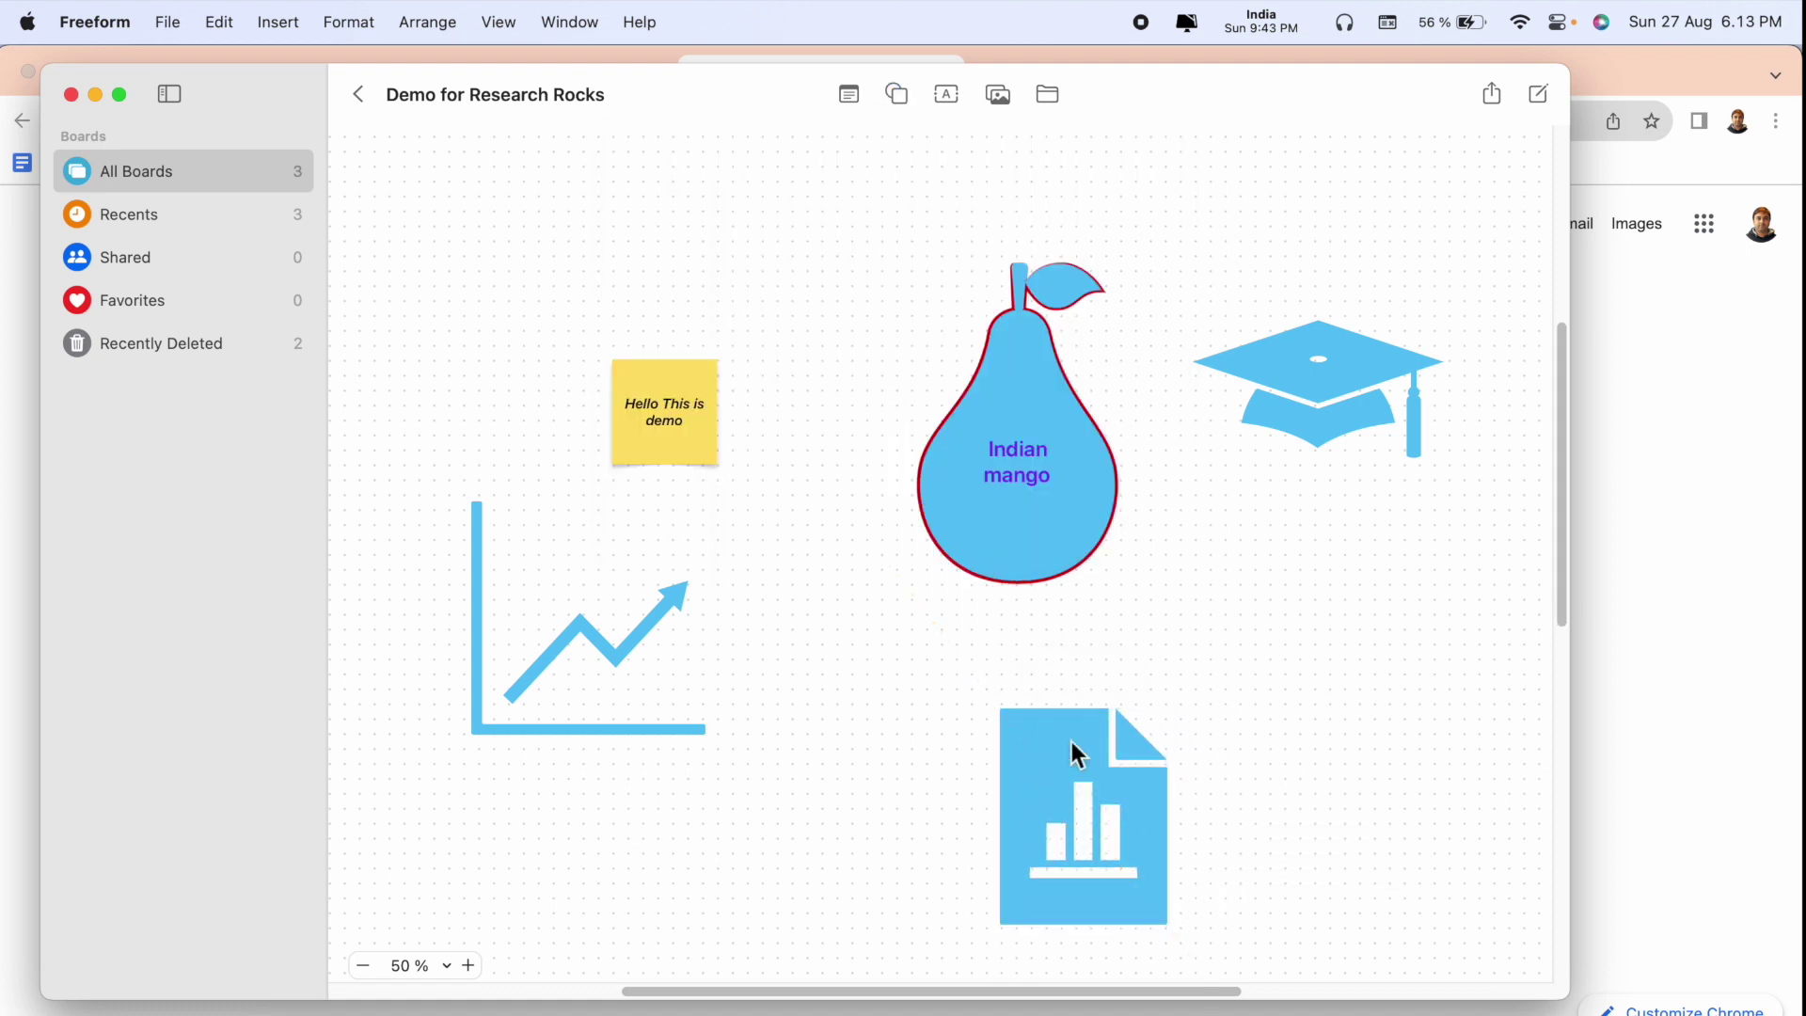
mouse_move(1072, 743)
left_mouse_down()
mouse_move(1312, 692)
mouse_move(1301, 598)
left_mouse_up()
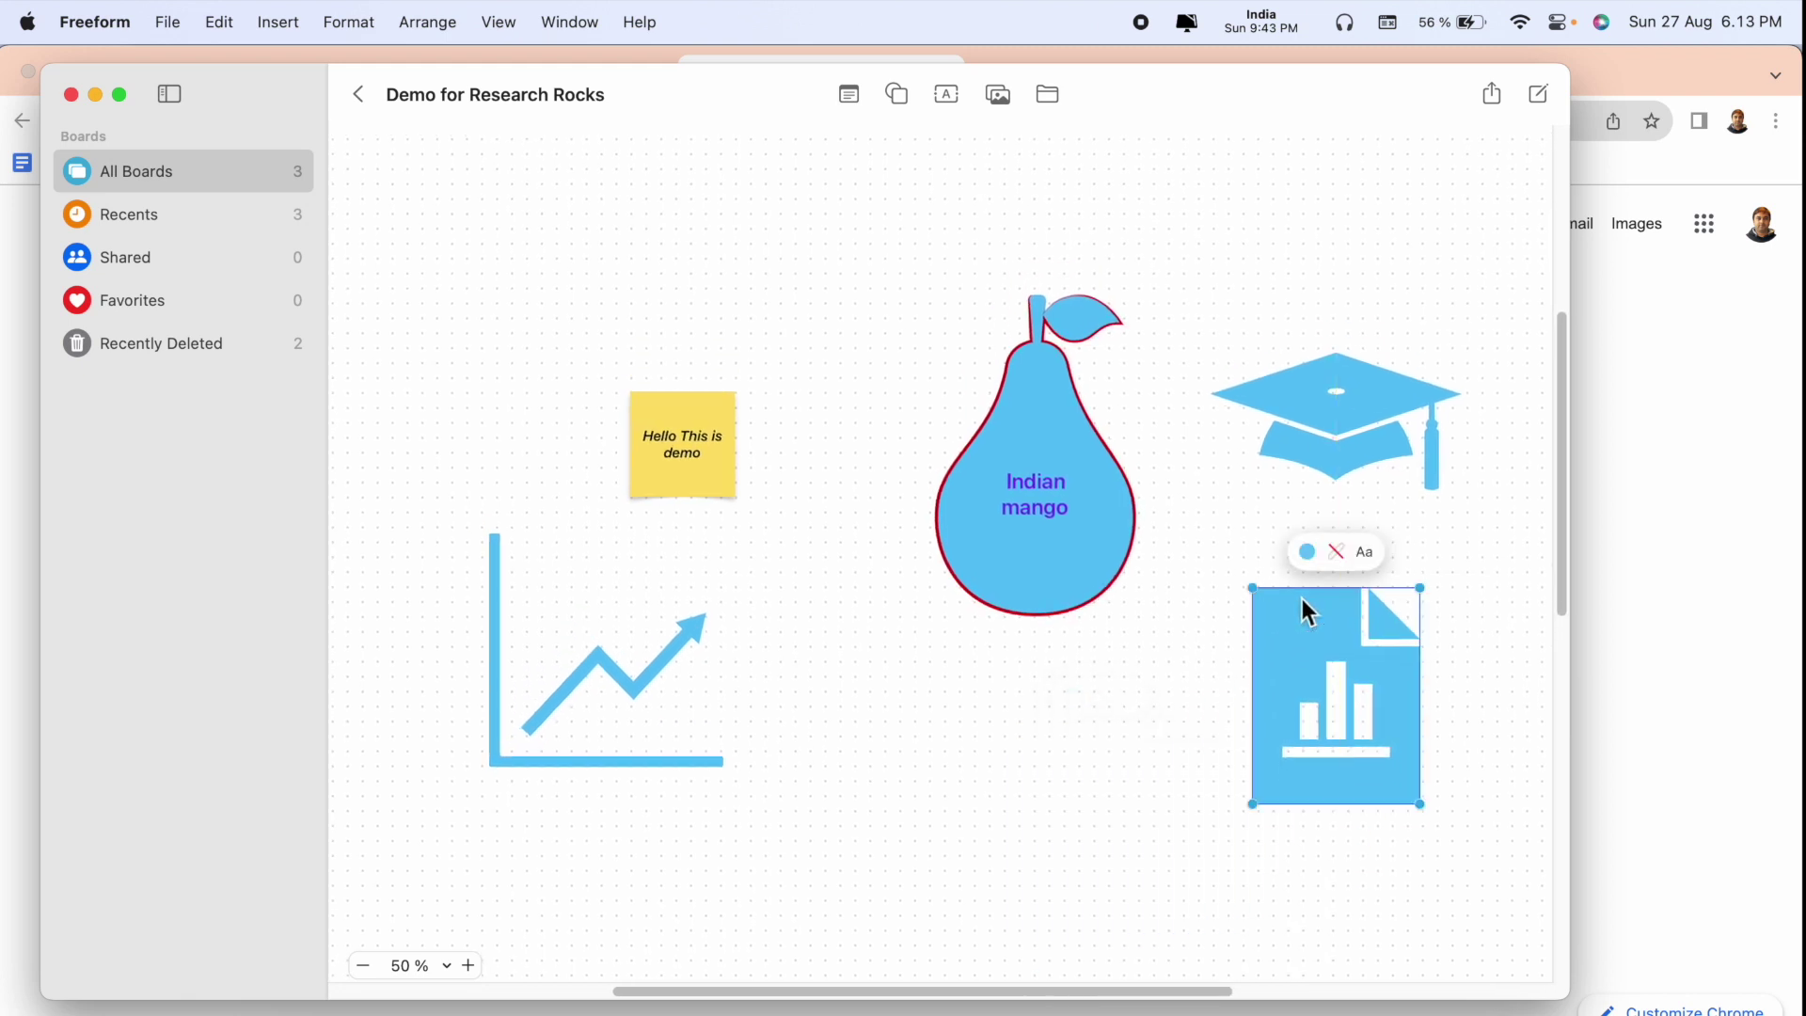
left_click(894, 94)
Insert the People woman silhouette, enlarge it, and place it between the sticky note and pear
left_click(679, 402)
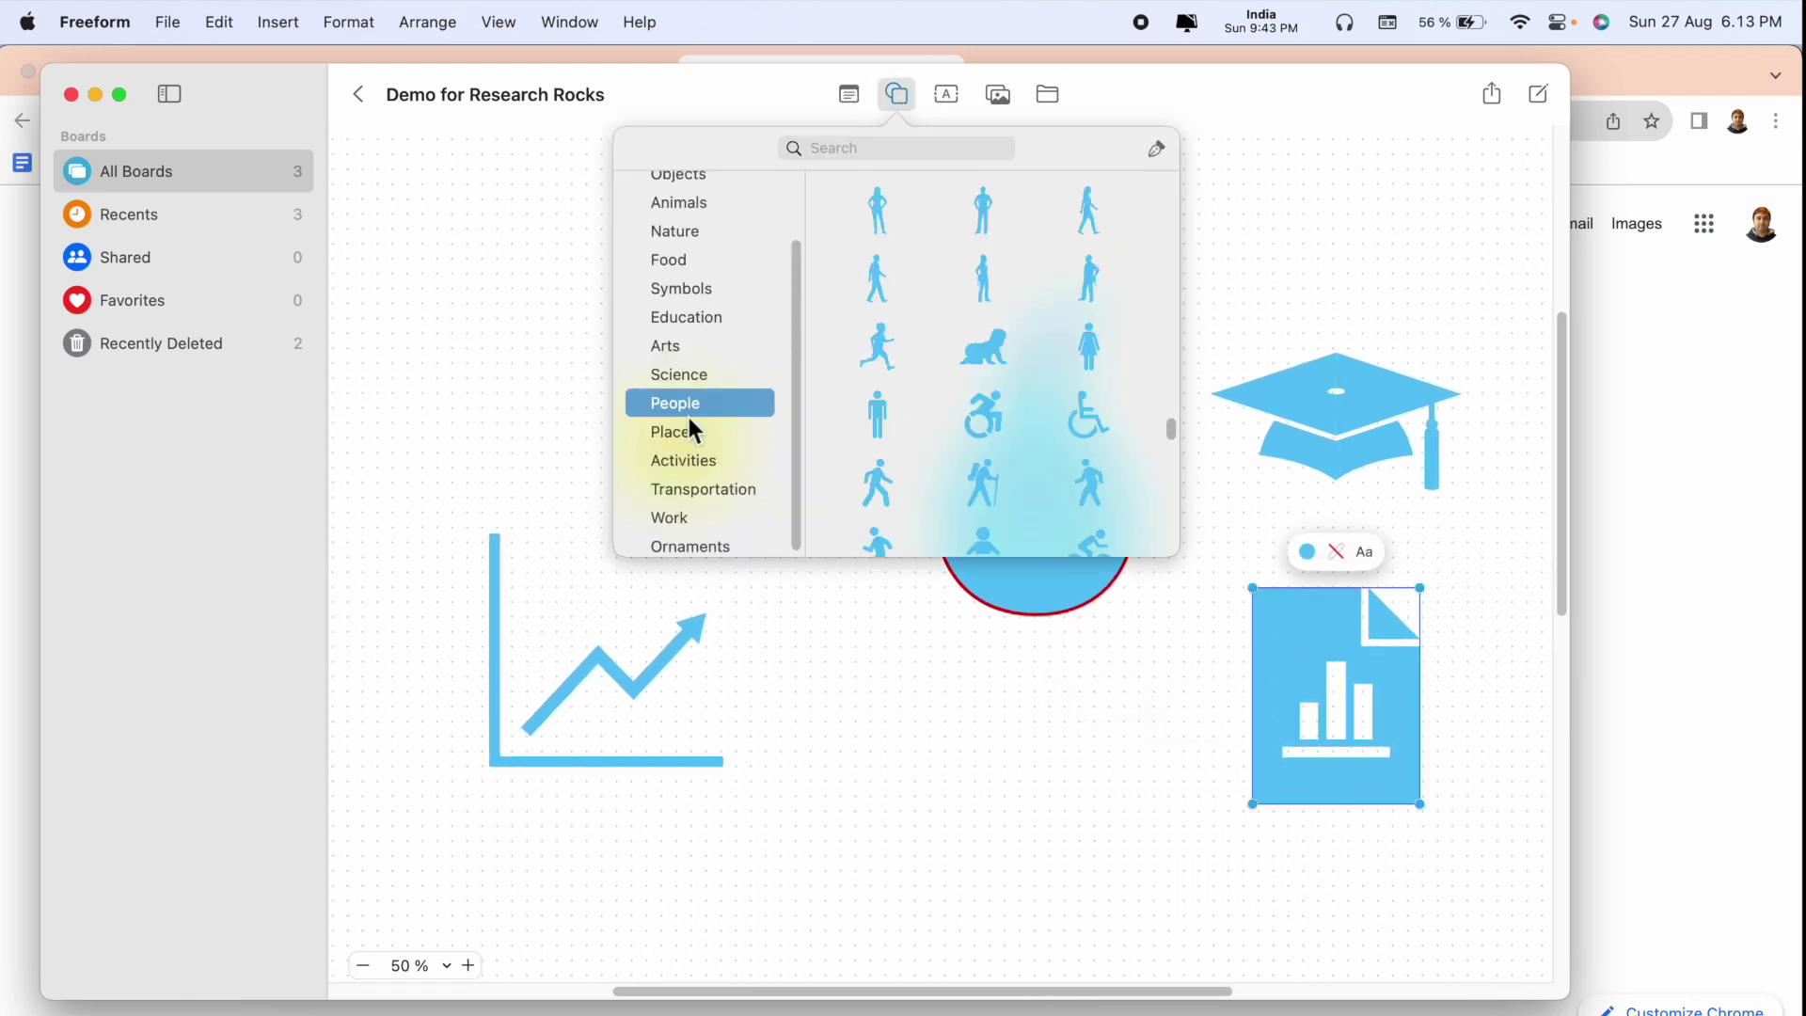
scroll(975, 413, "up", 3)
scroll(979, 428, "down", 3)
left_click(877, 226)
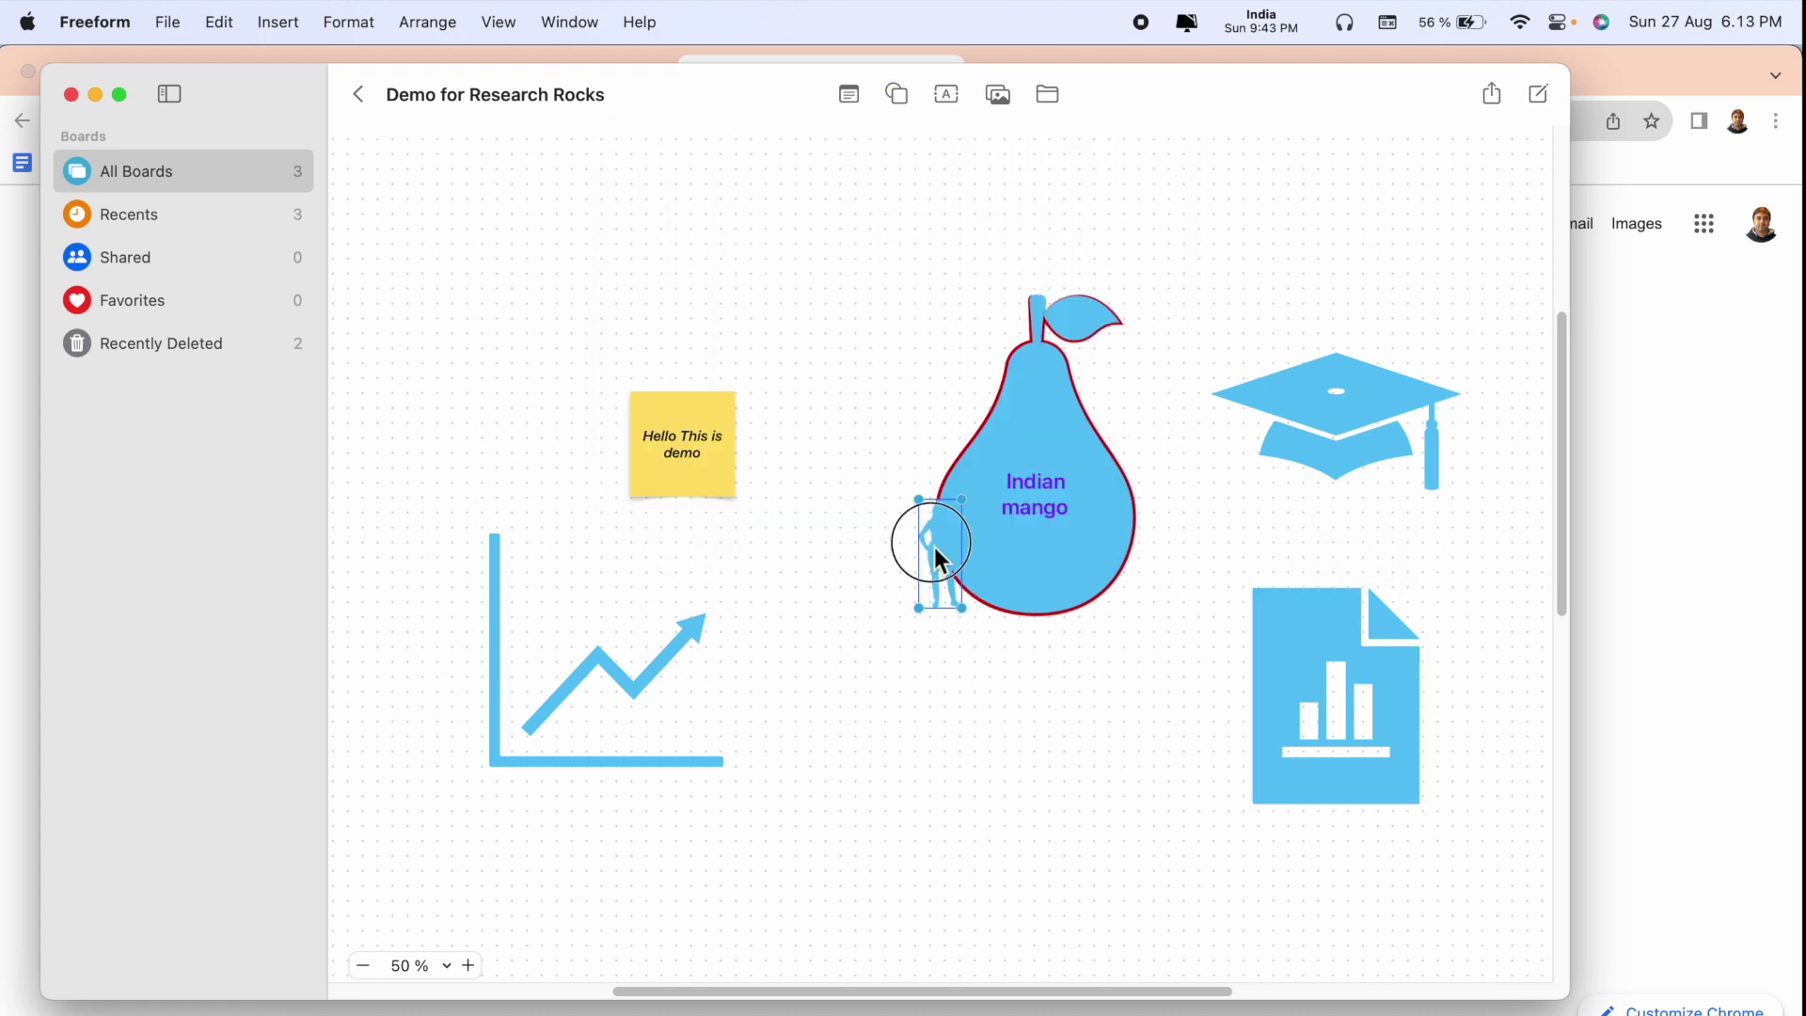
left_click_drag(934, 549, 547, 294)
left_click_drag(578, 364, 689, 554)
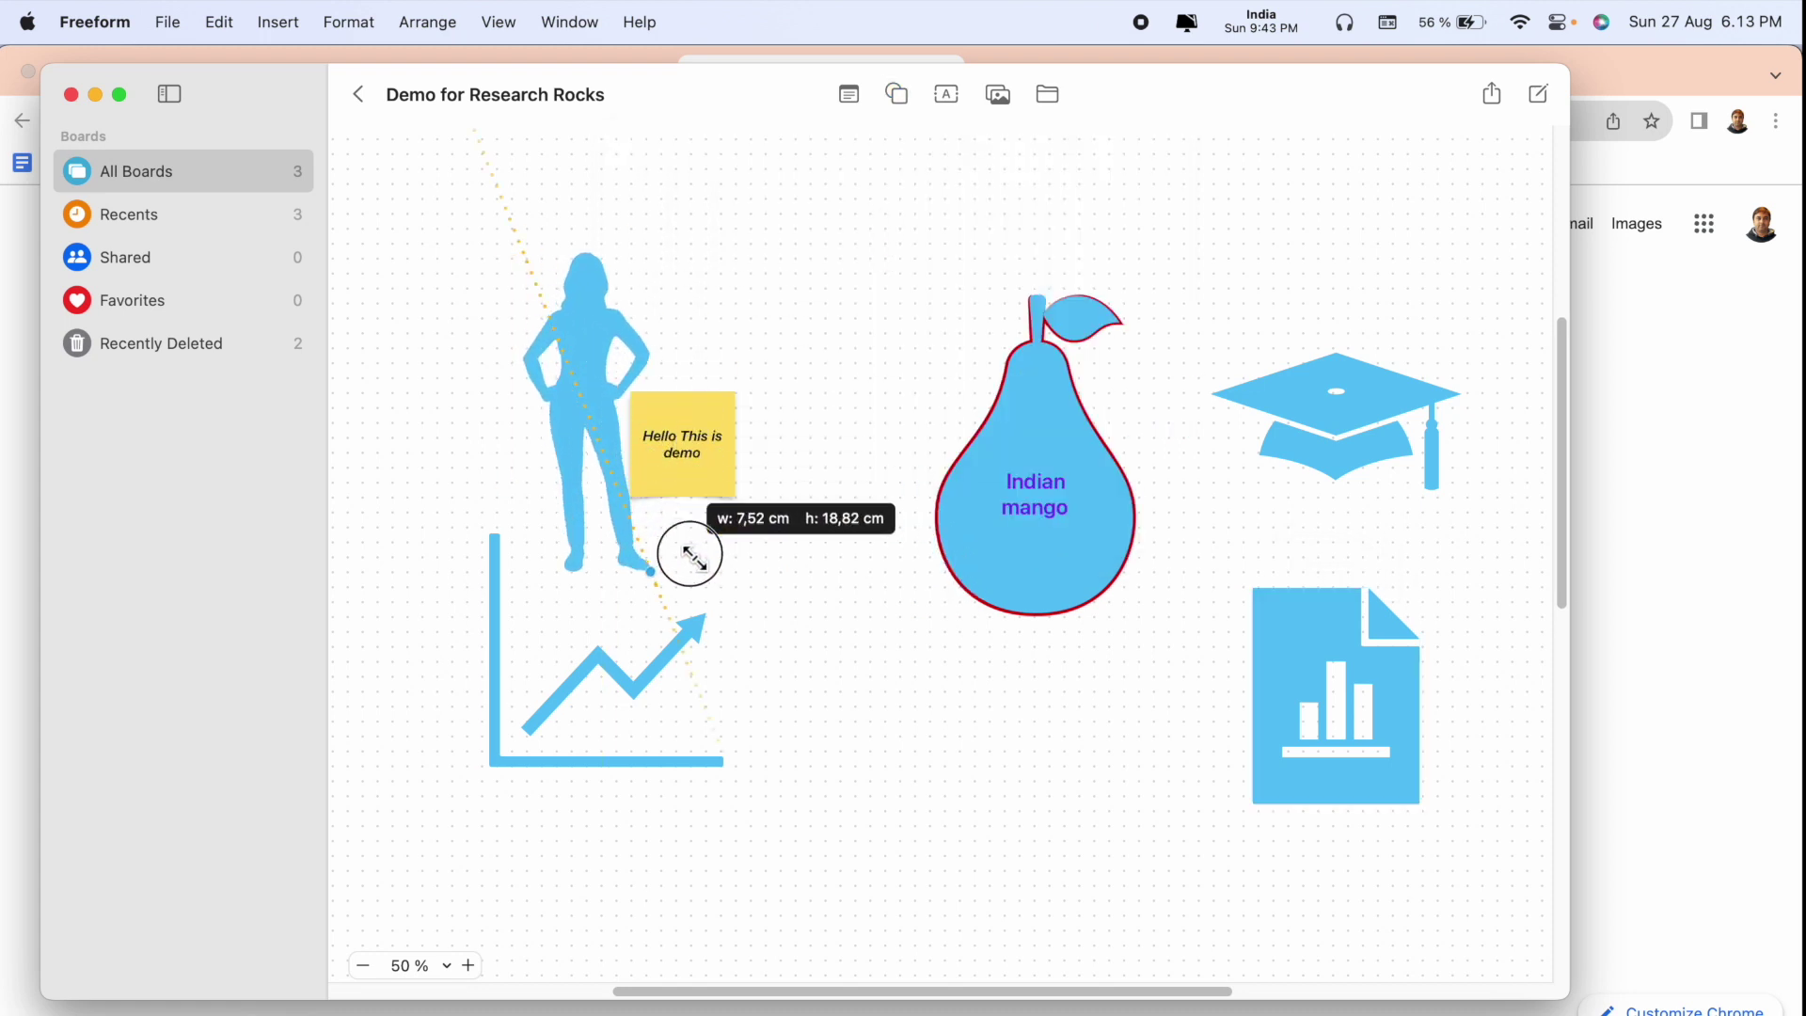
left_click_drag(610, 419, 838, 472)
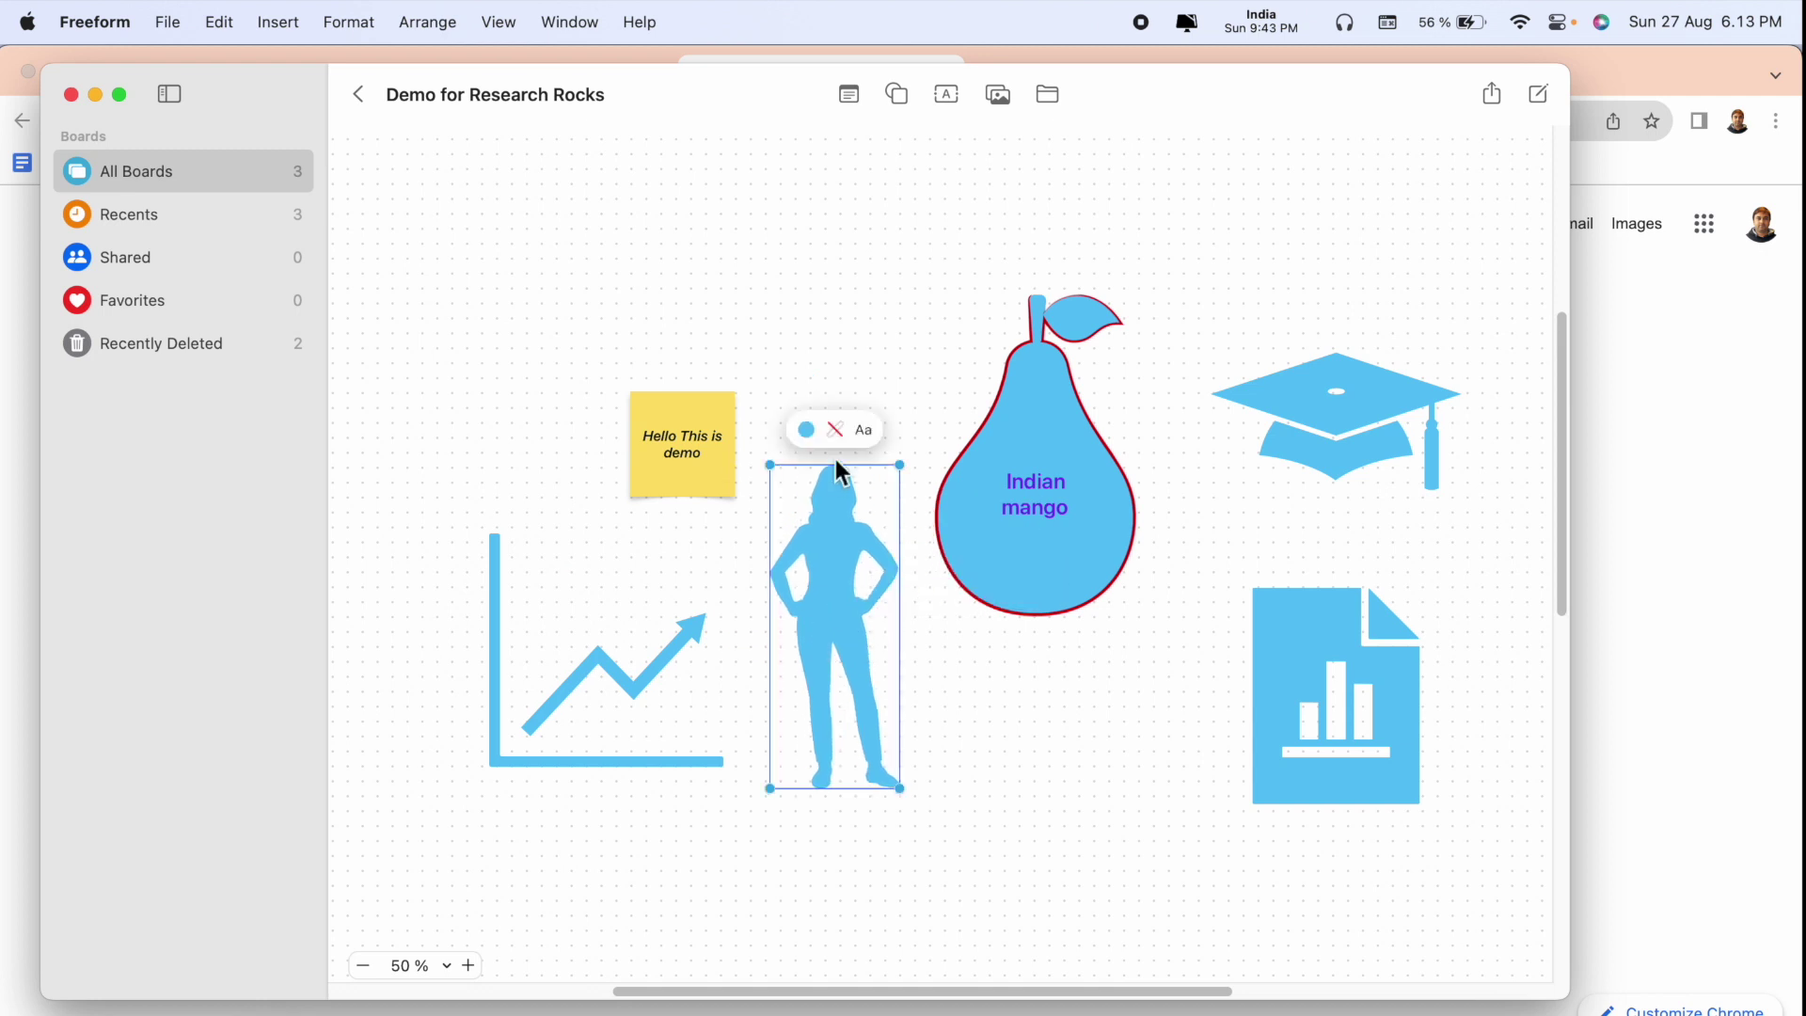
Give the silhouette a solid outline after trying the dotted and hand-drawn styles
left_click(834, 429)
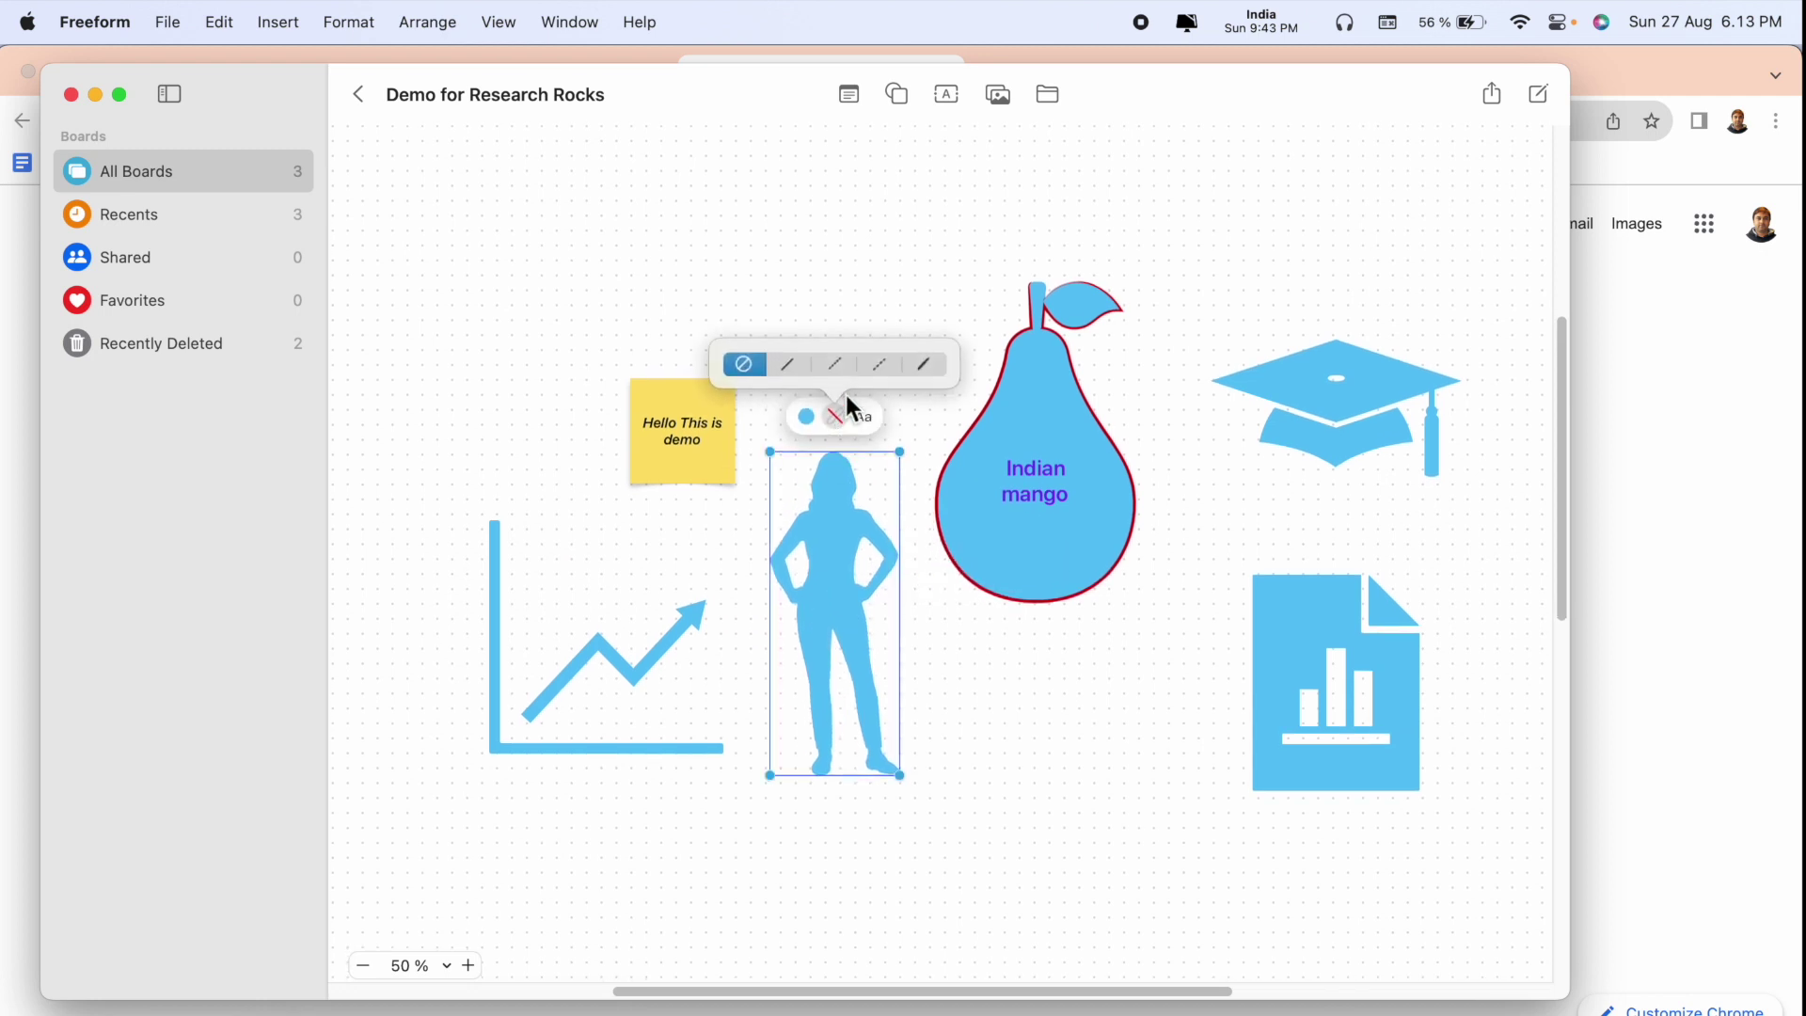
left_click(787, 363)
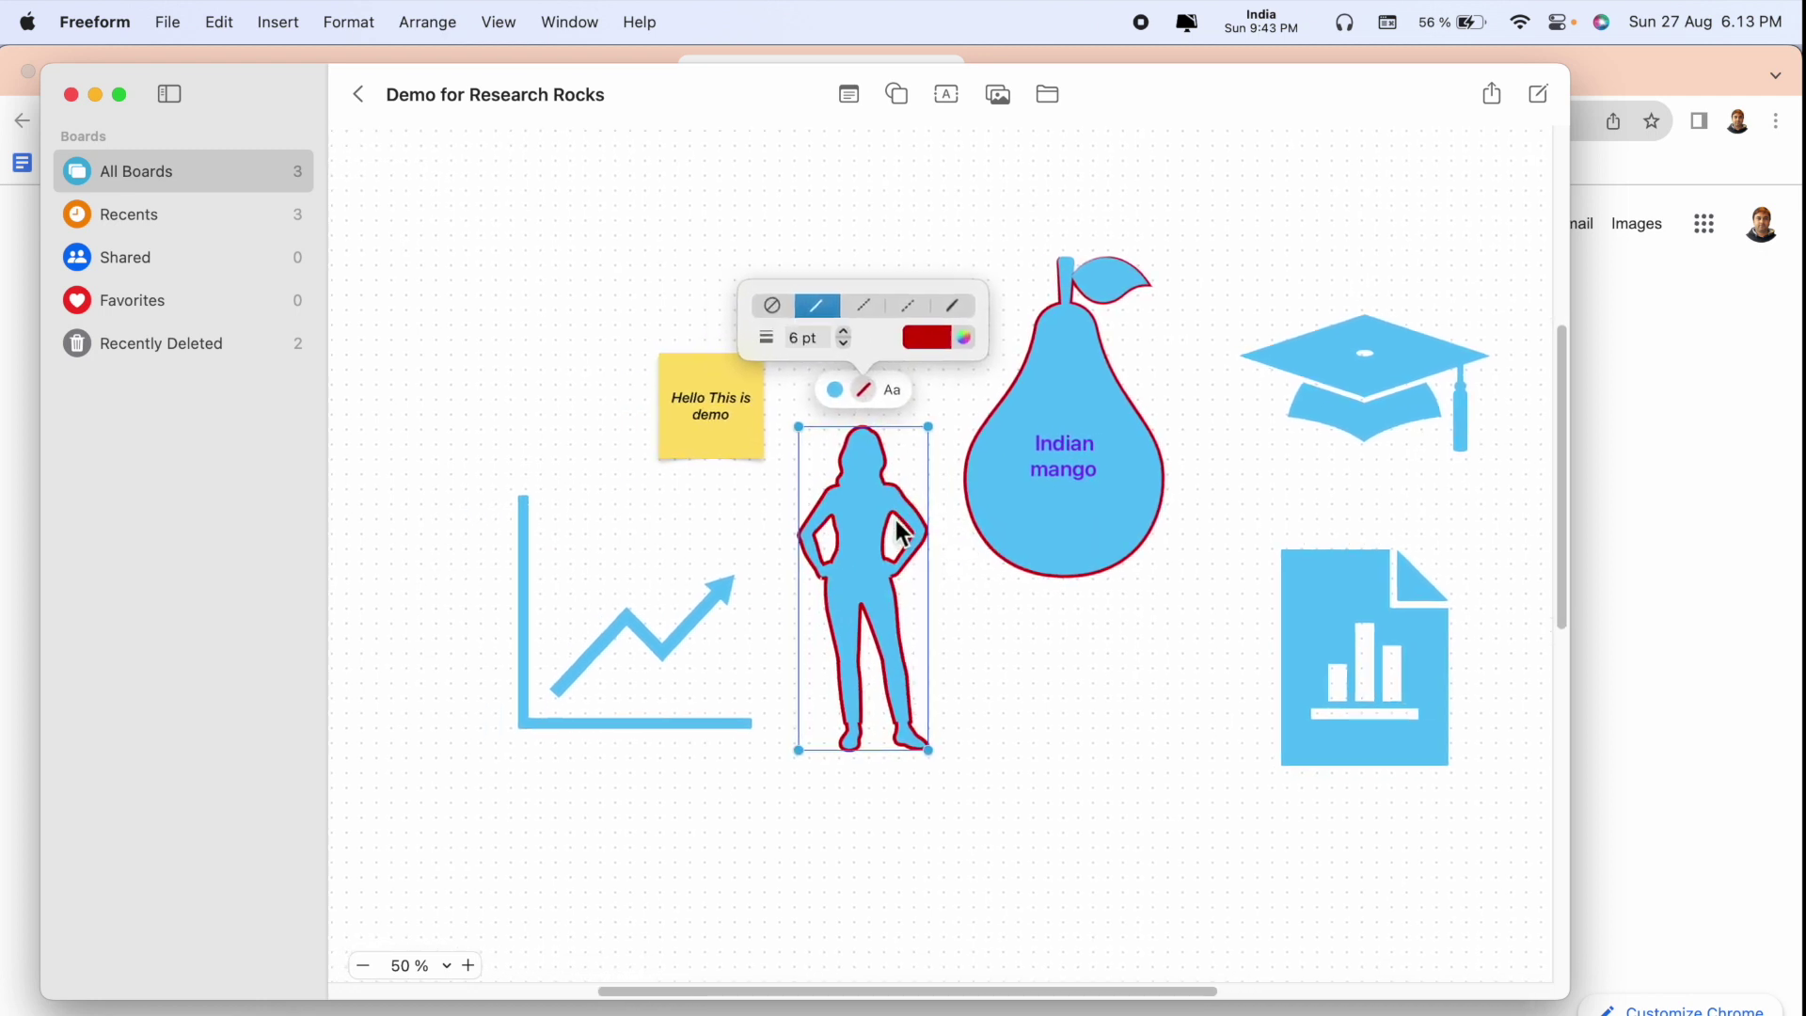
left_click(882, 307)
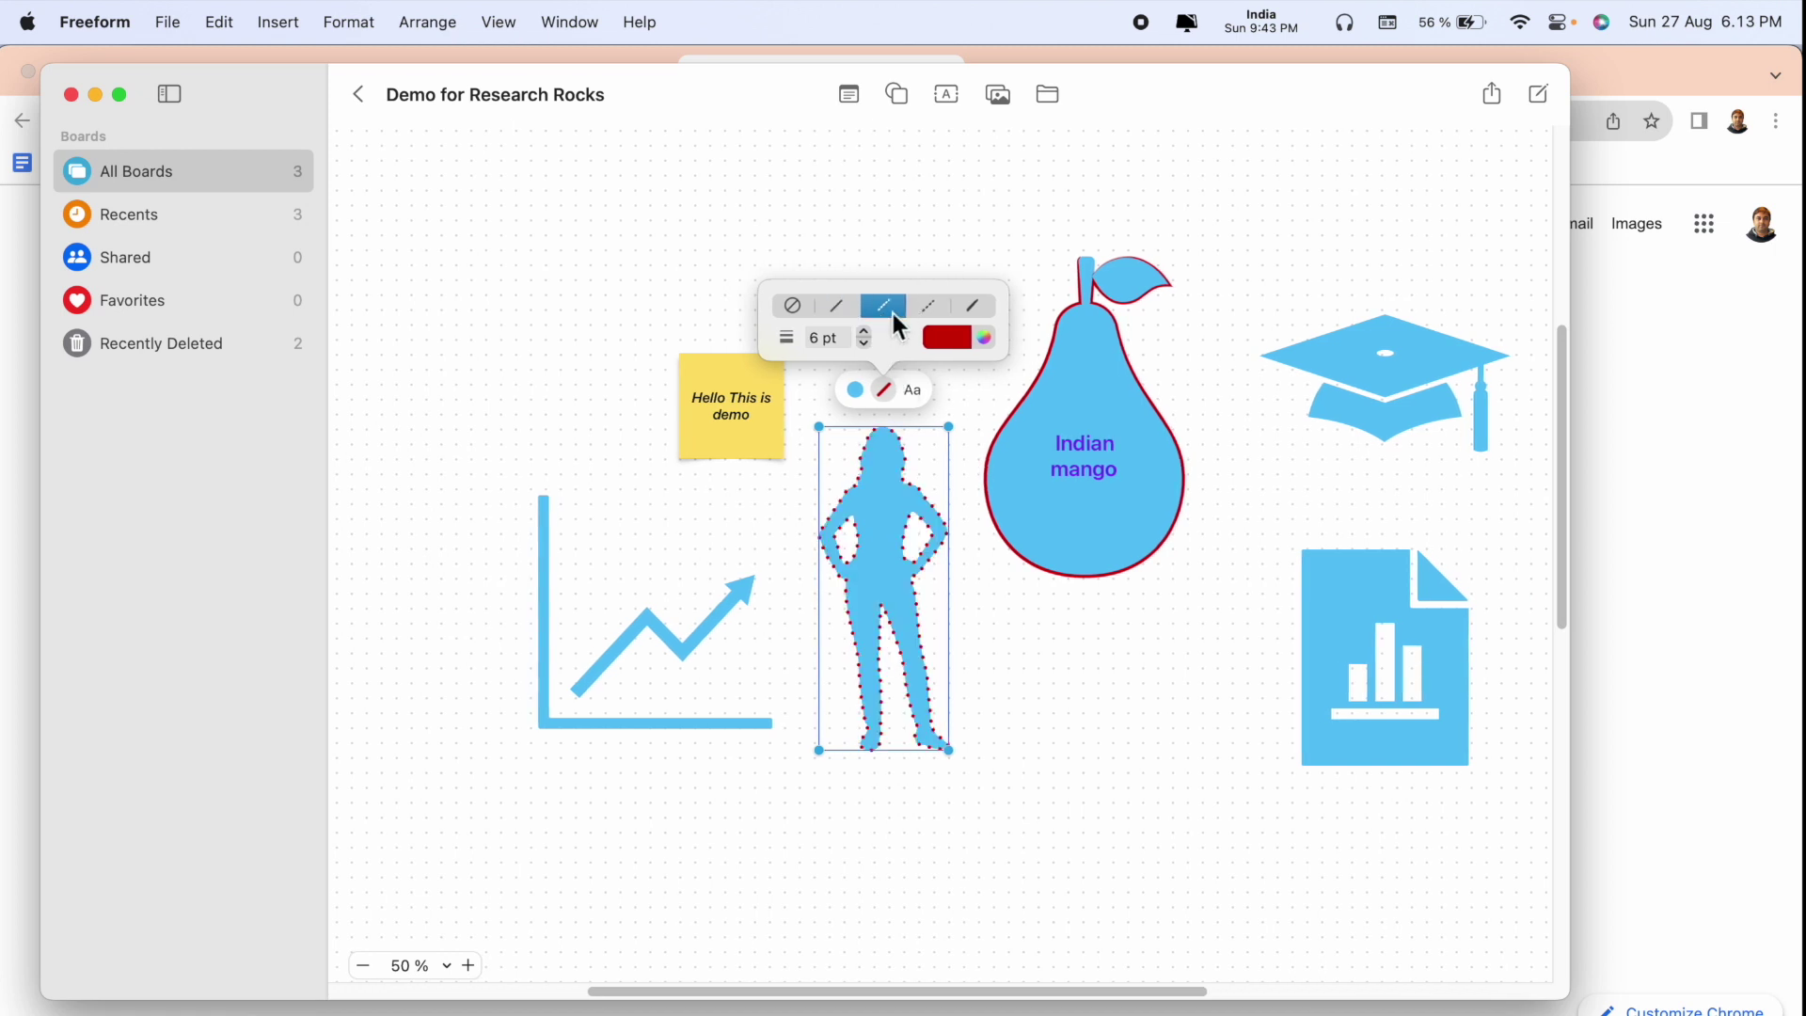
left_click(925, 309)
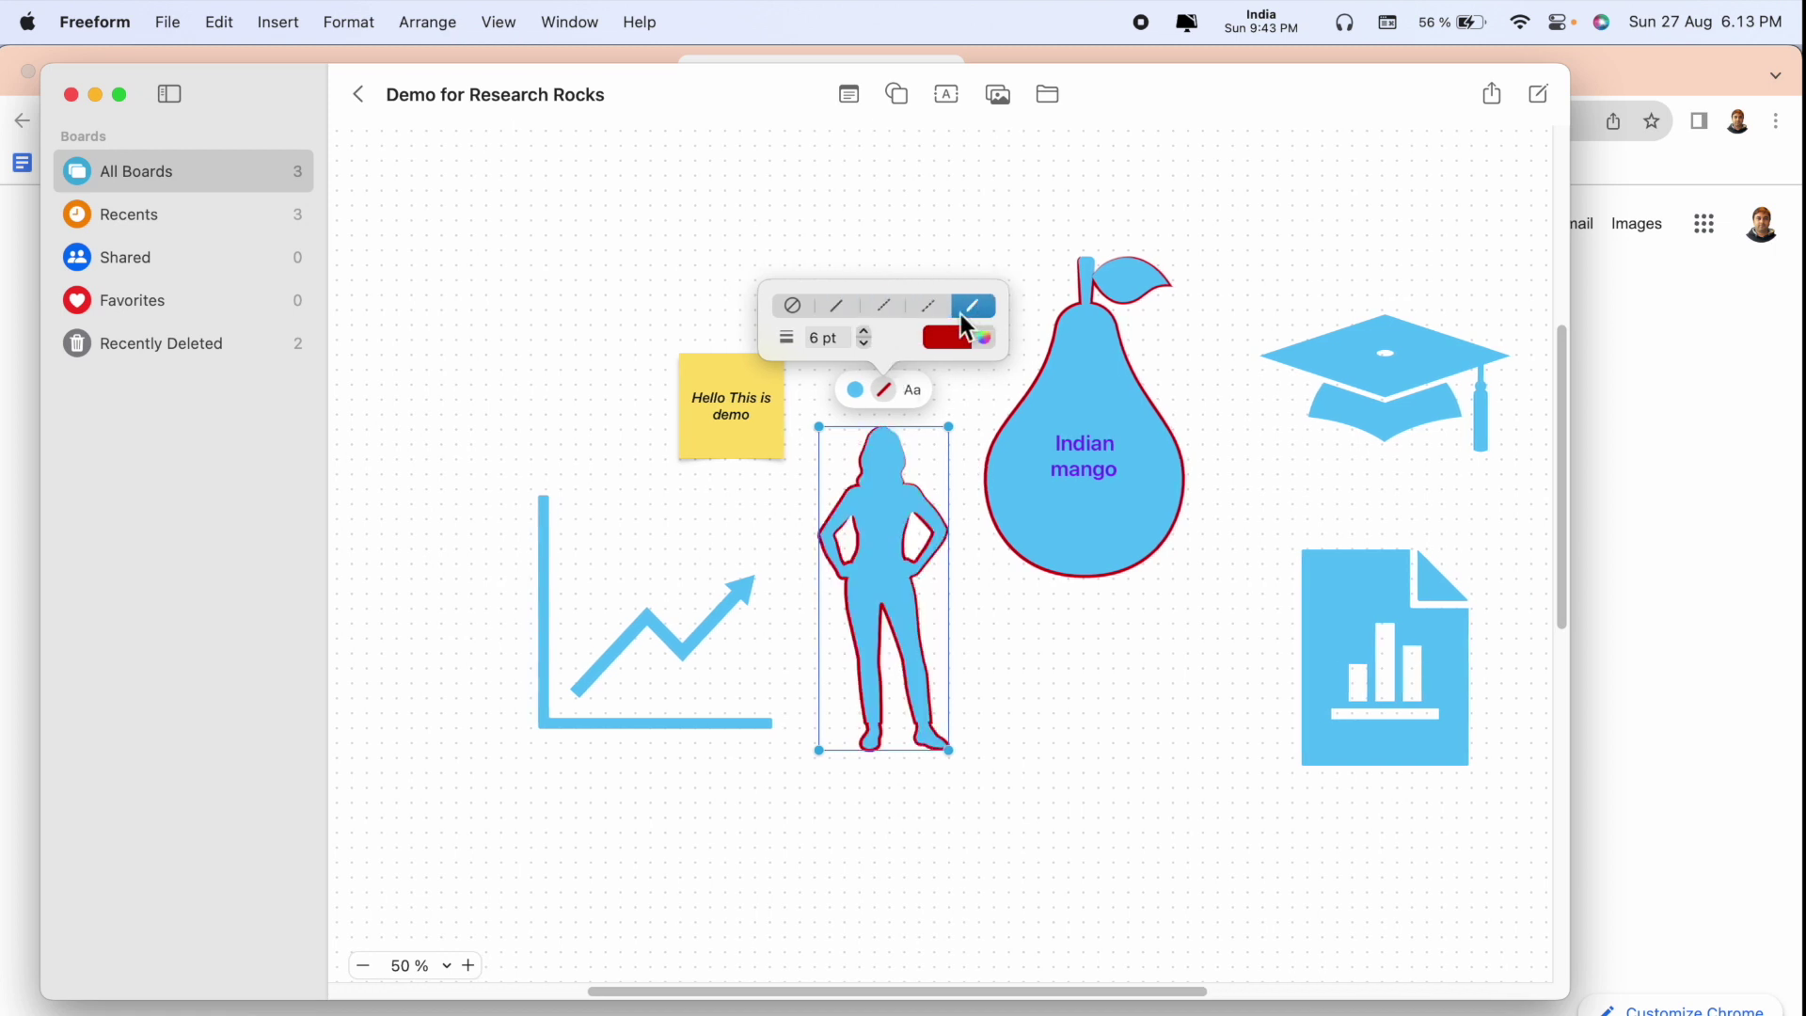
left_click(834, 303)
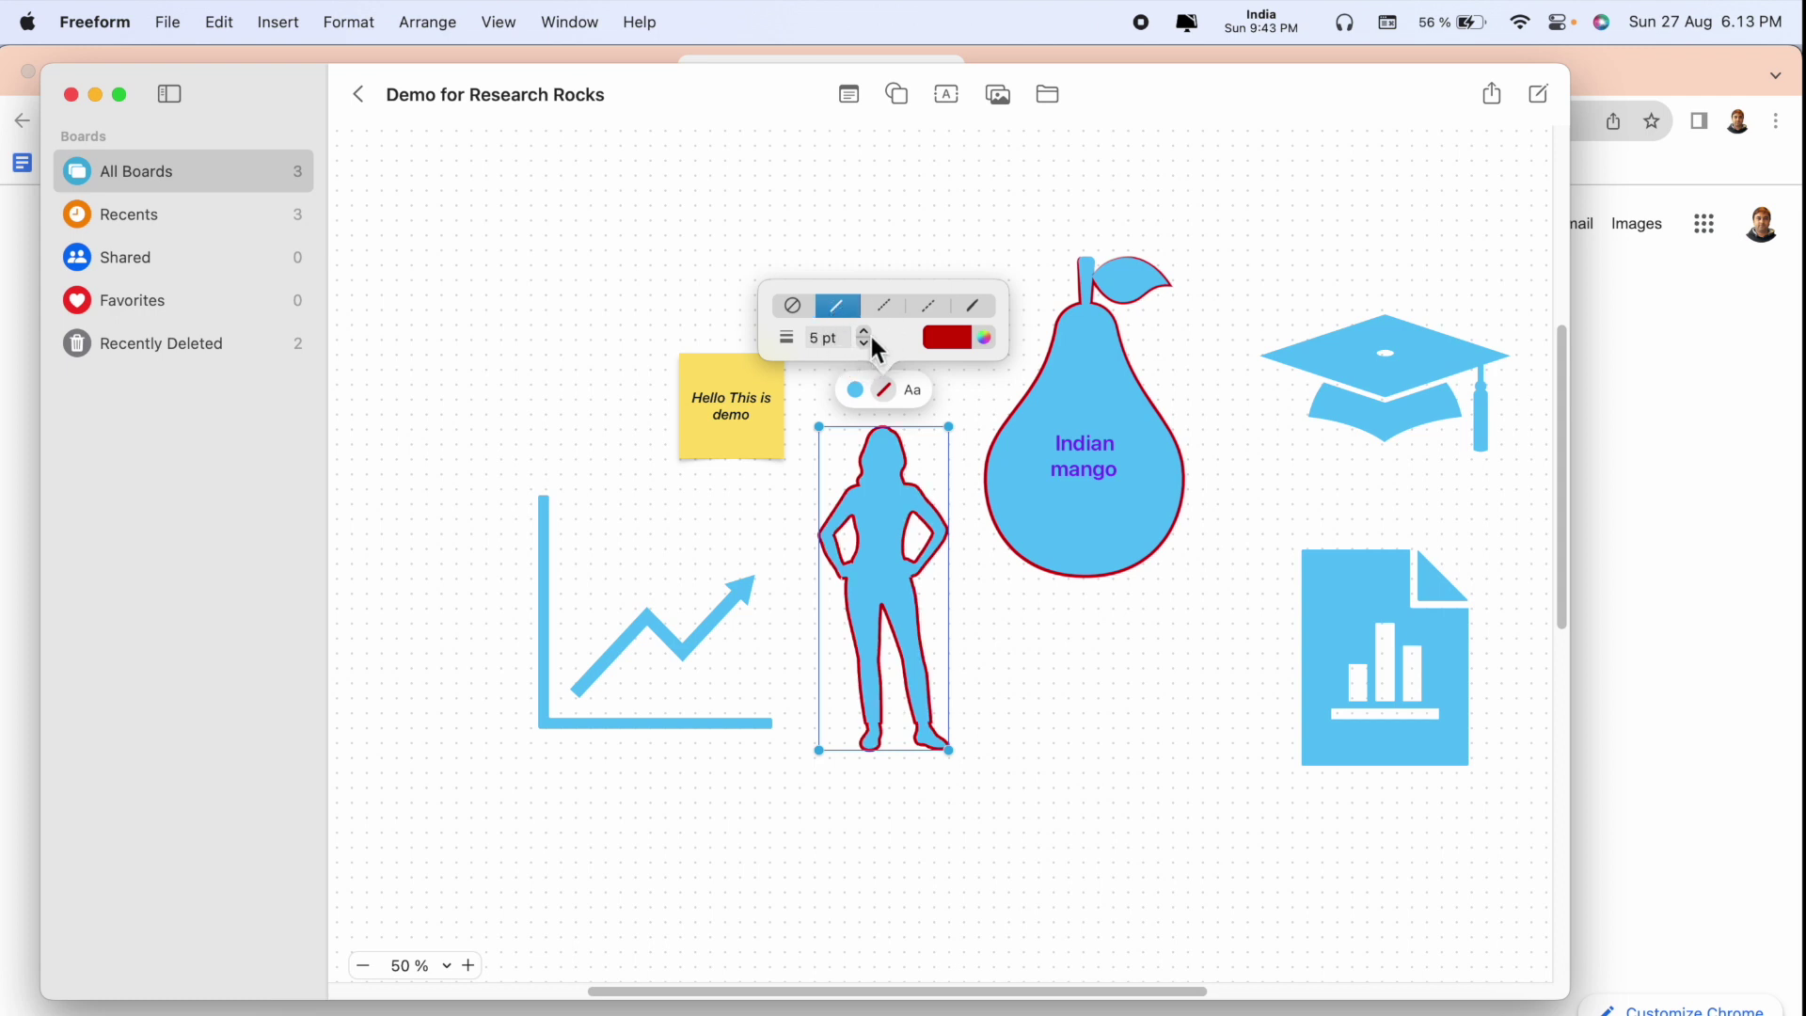
Set the silhouette's outline width to 4 pt
left_click(863, 332)
left_click(863, 332)
left_click(864, 332)
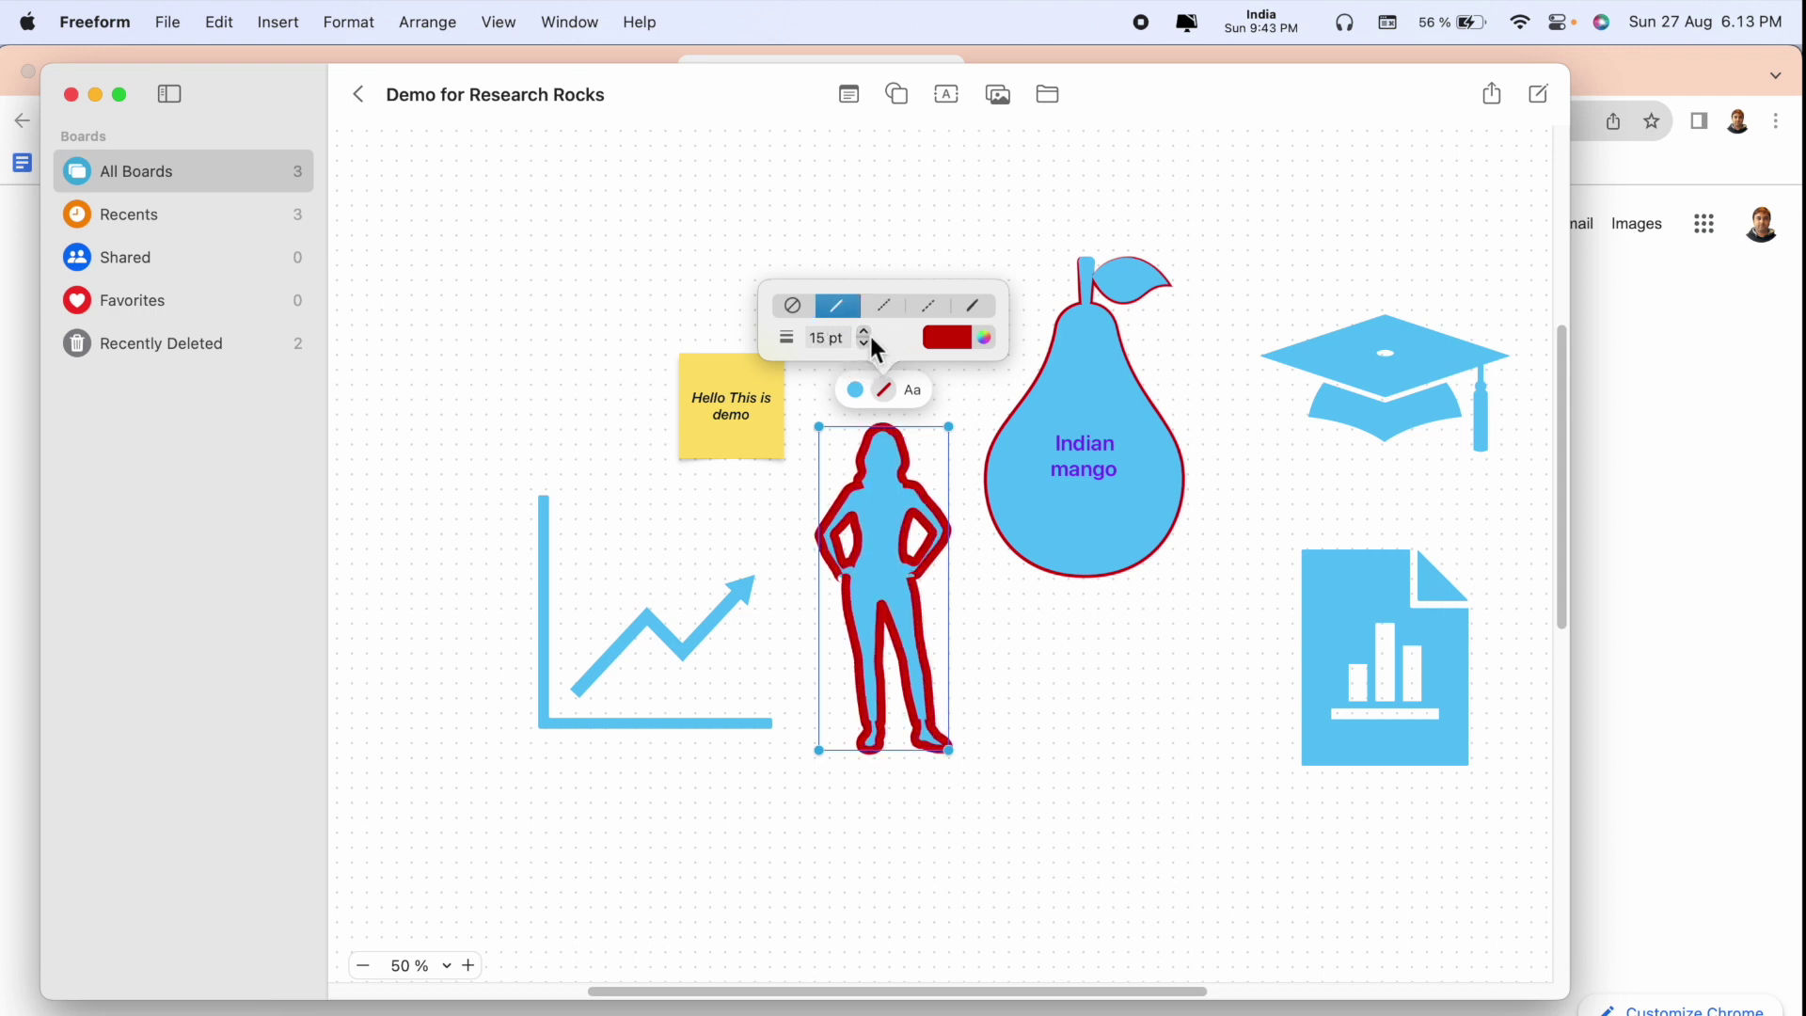
left_click(864, 332)
left_click(863, 342)
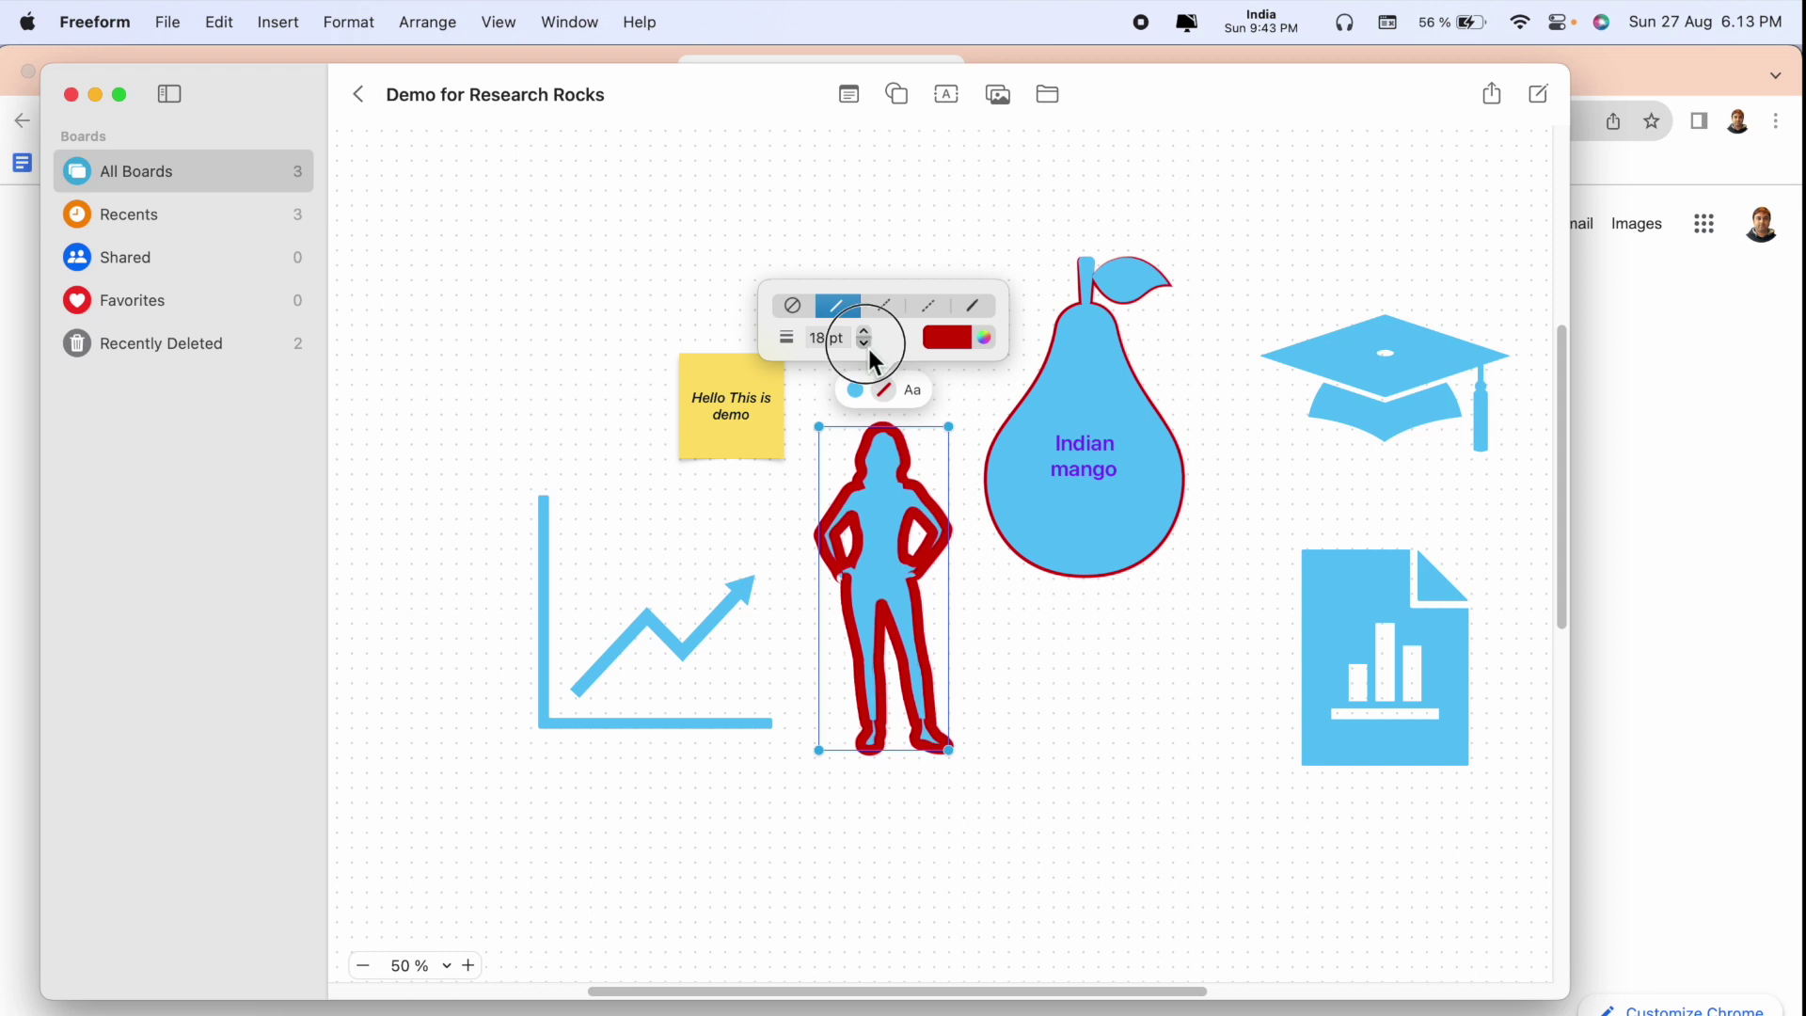
left_click(863, 344)
left_click(863, 344)
left_click(864, 343)
left_click(863, 342)
left_click(864, 342)
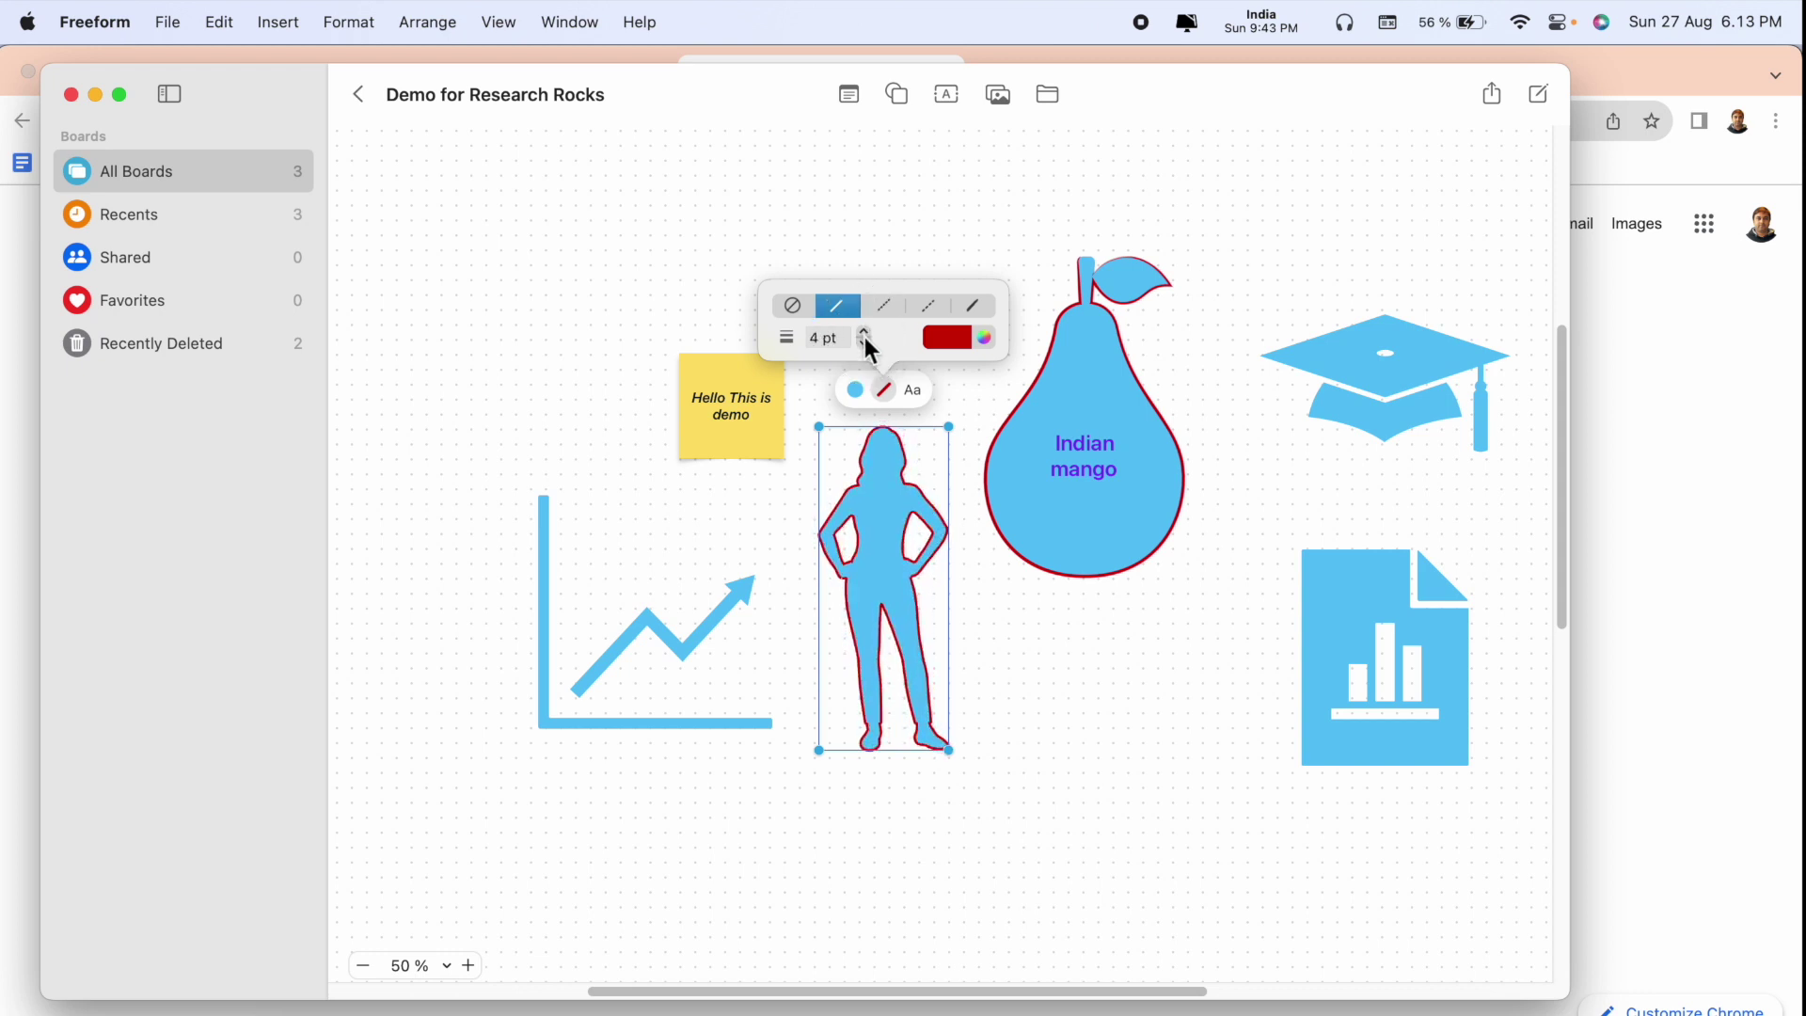
left_click(1000, 243)
left_click(899, 95)
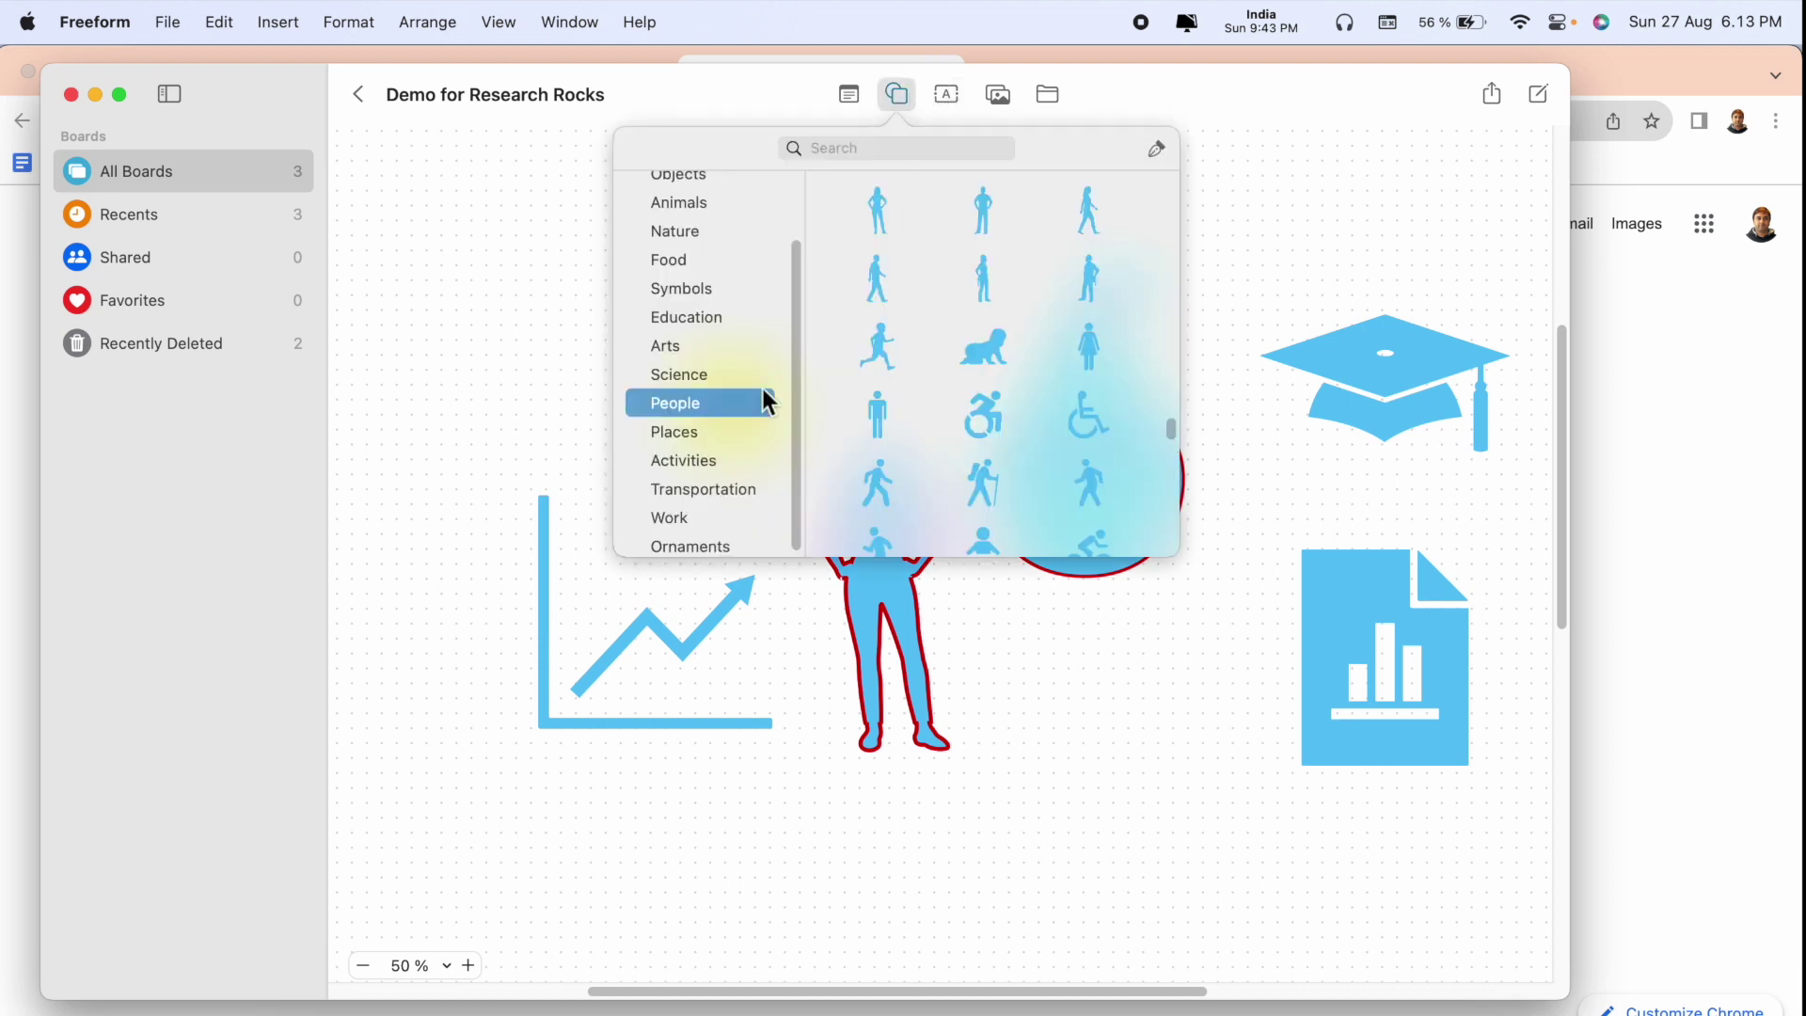
Insert the Places Statue of Liberty, enlarged, beside the chart document
left_click(675, 432)
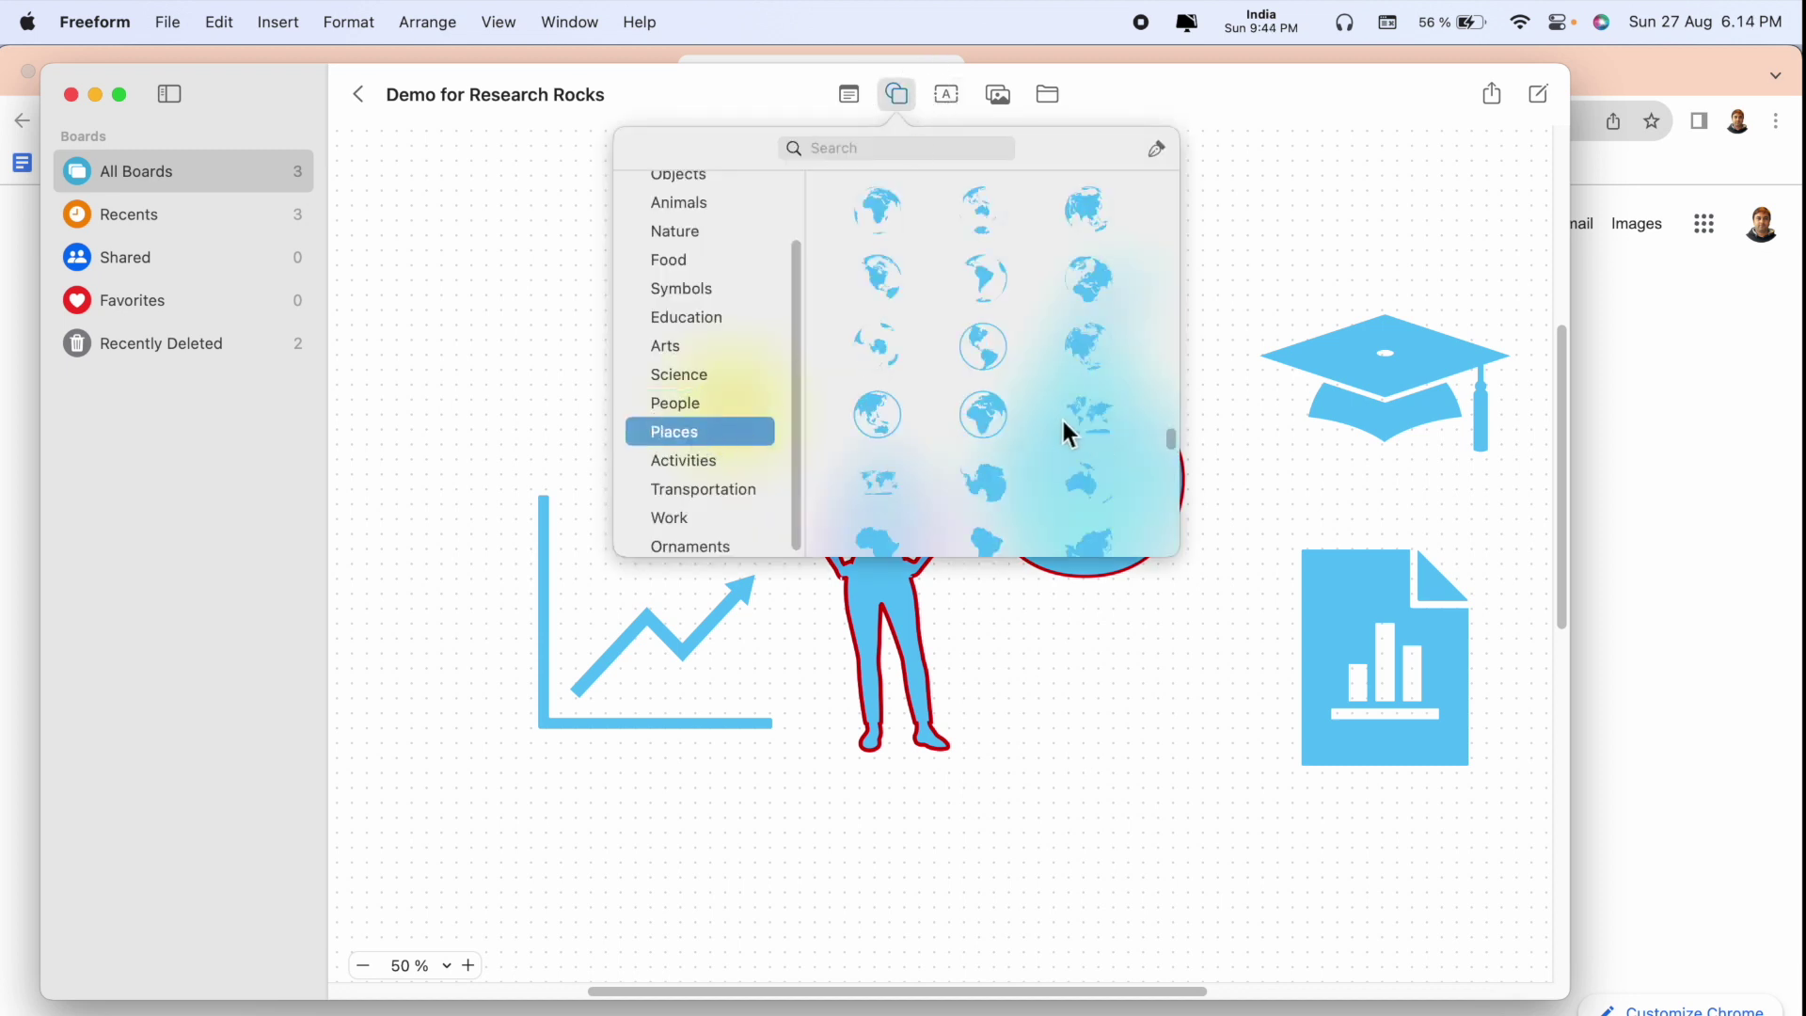
scroll(990, 416, "down", 5)
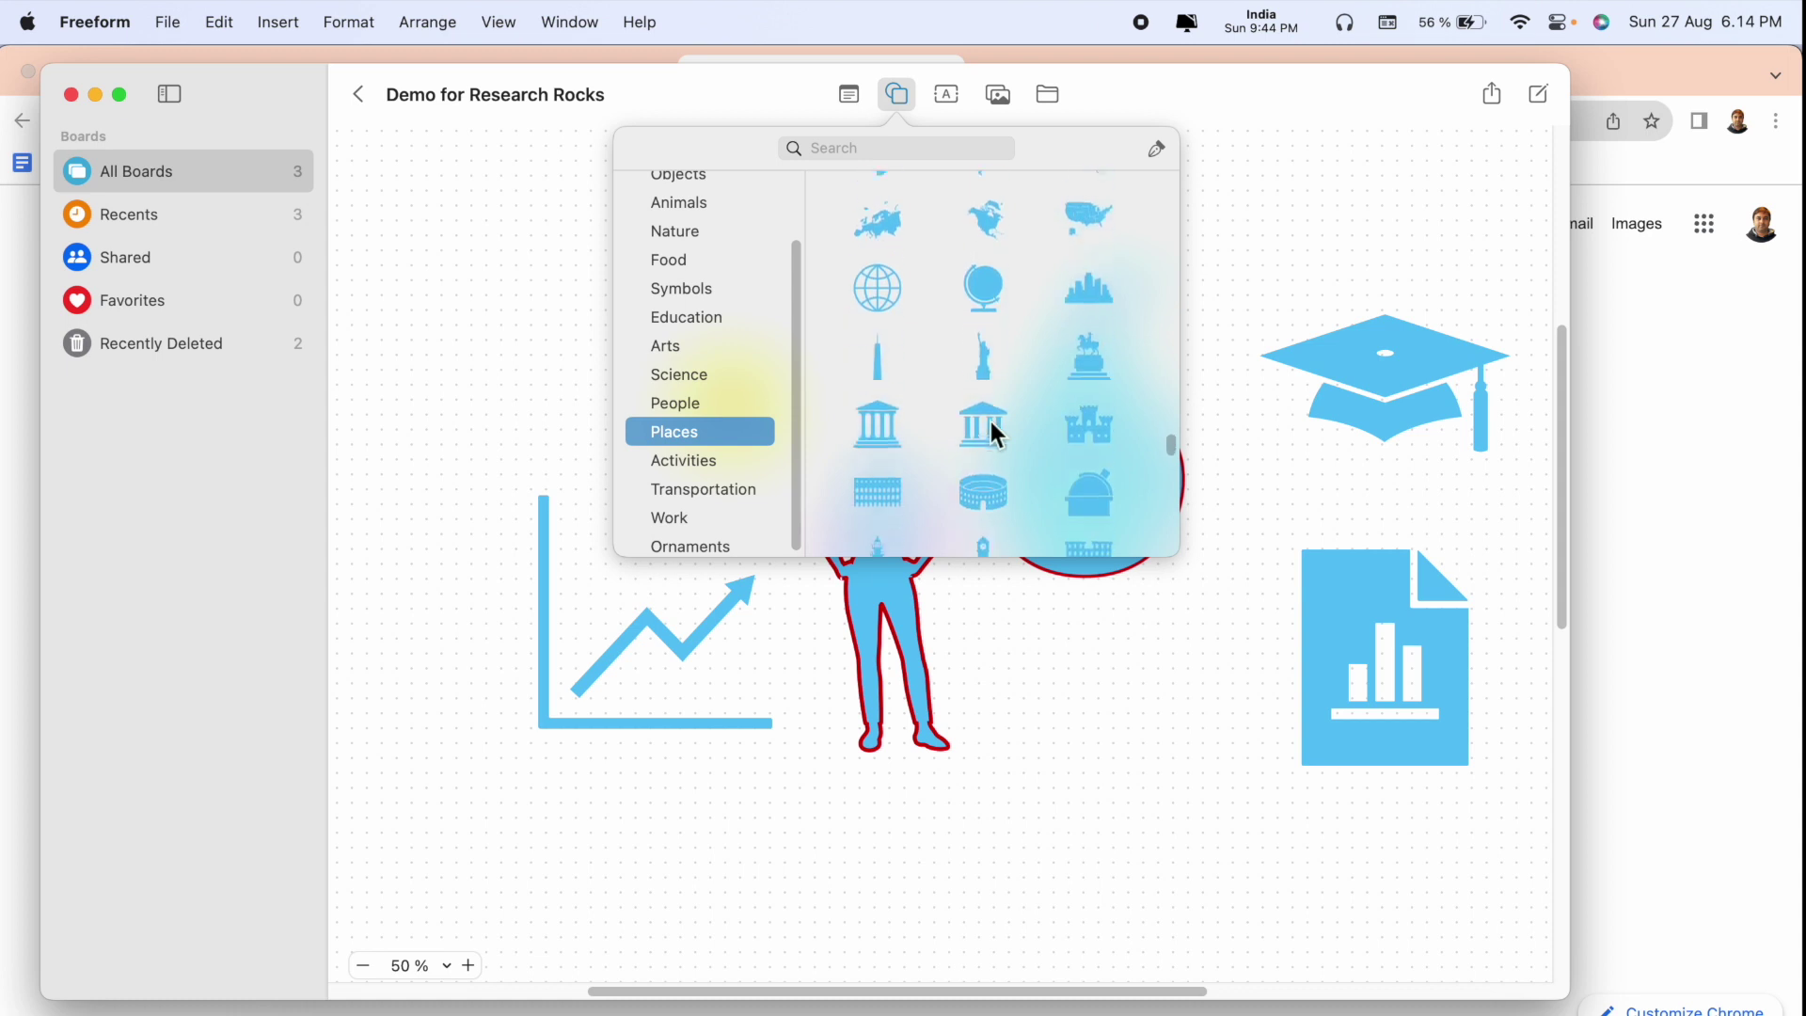
left_click(986, 370)
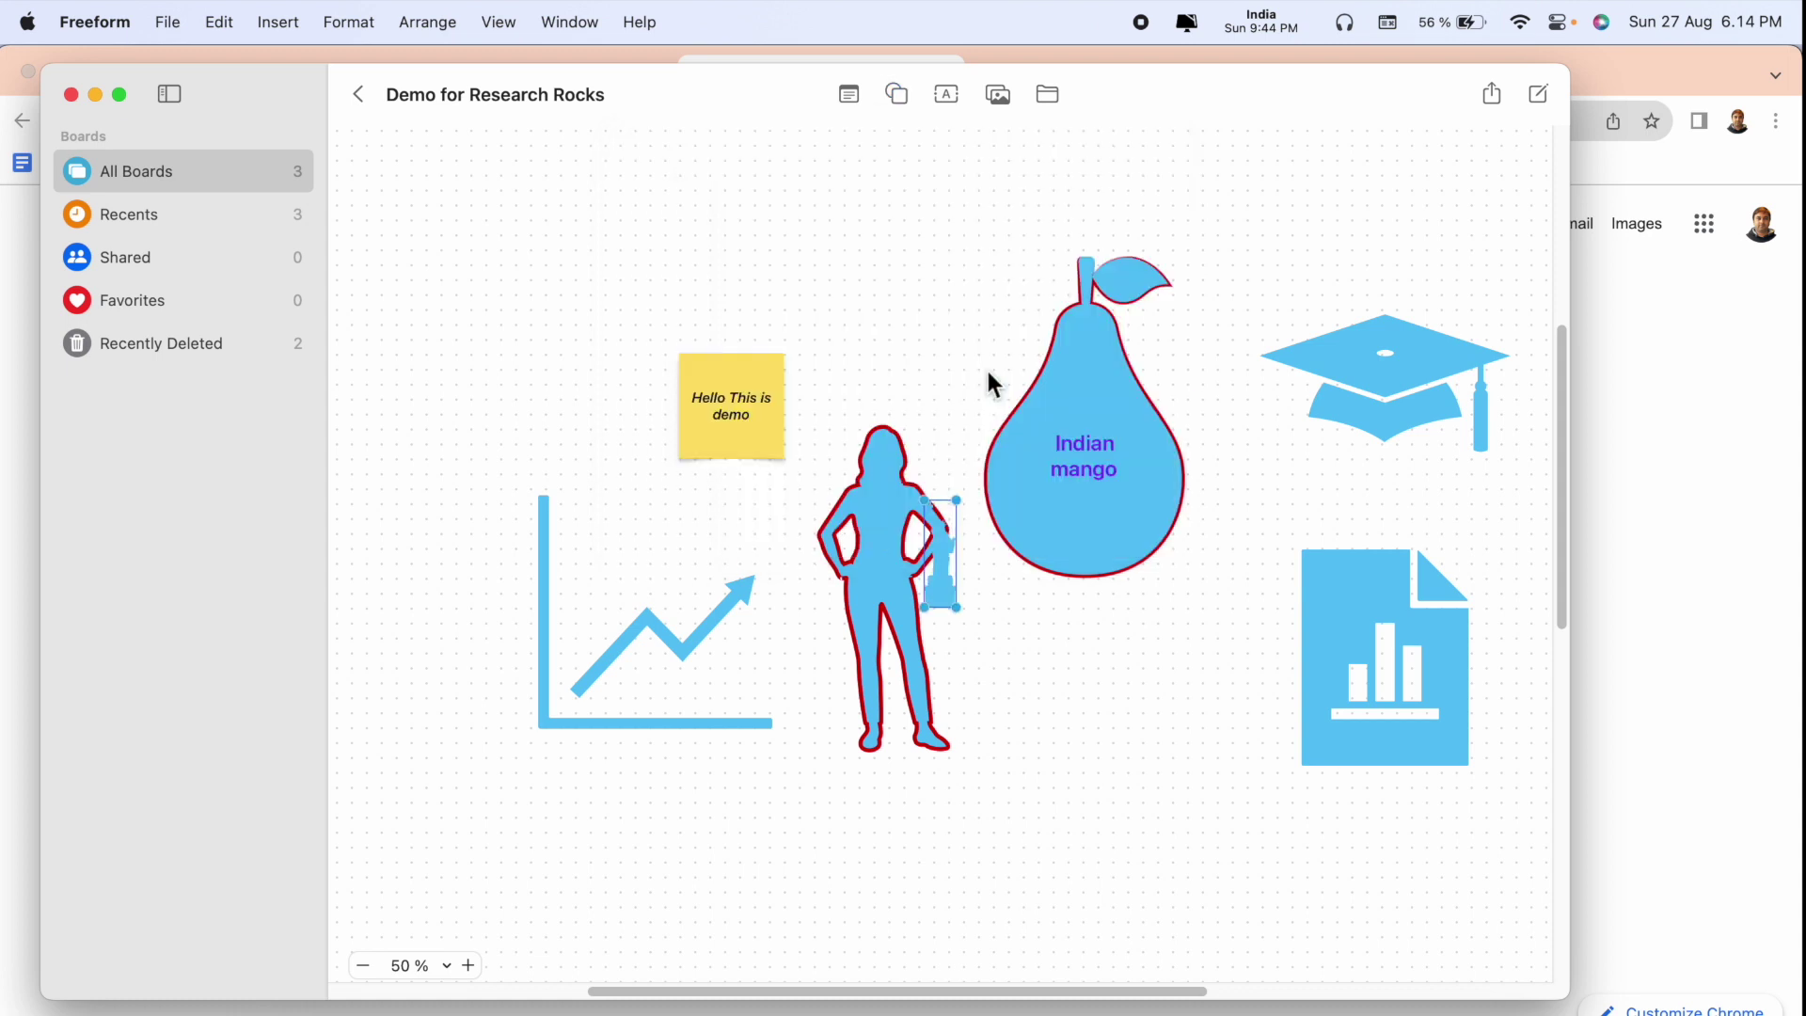
left_click_drag(947, 563, 1152, 723)
left_click_drag(1171, 791, 1246, 767)
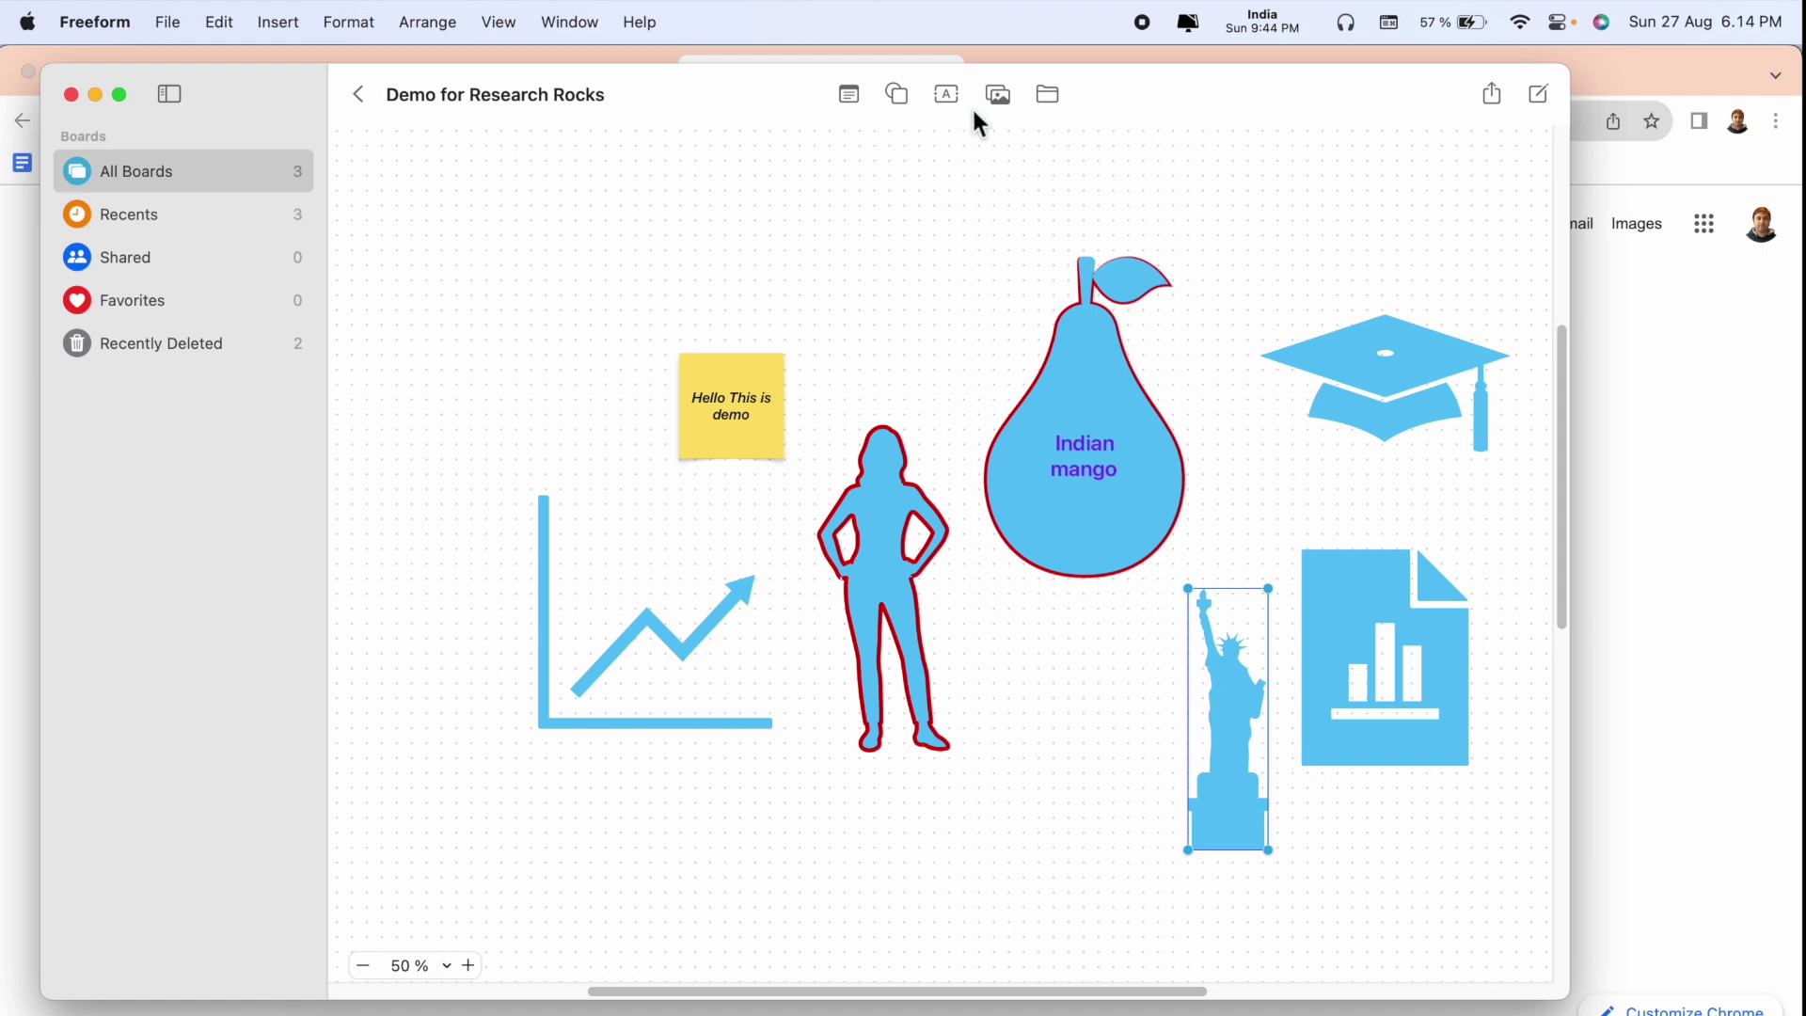
Add the colosseum at top left and an enlarged equestrian statue below the pear
left_click(899, 95)
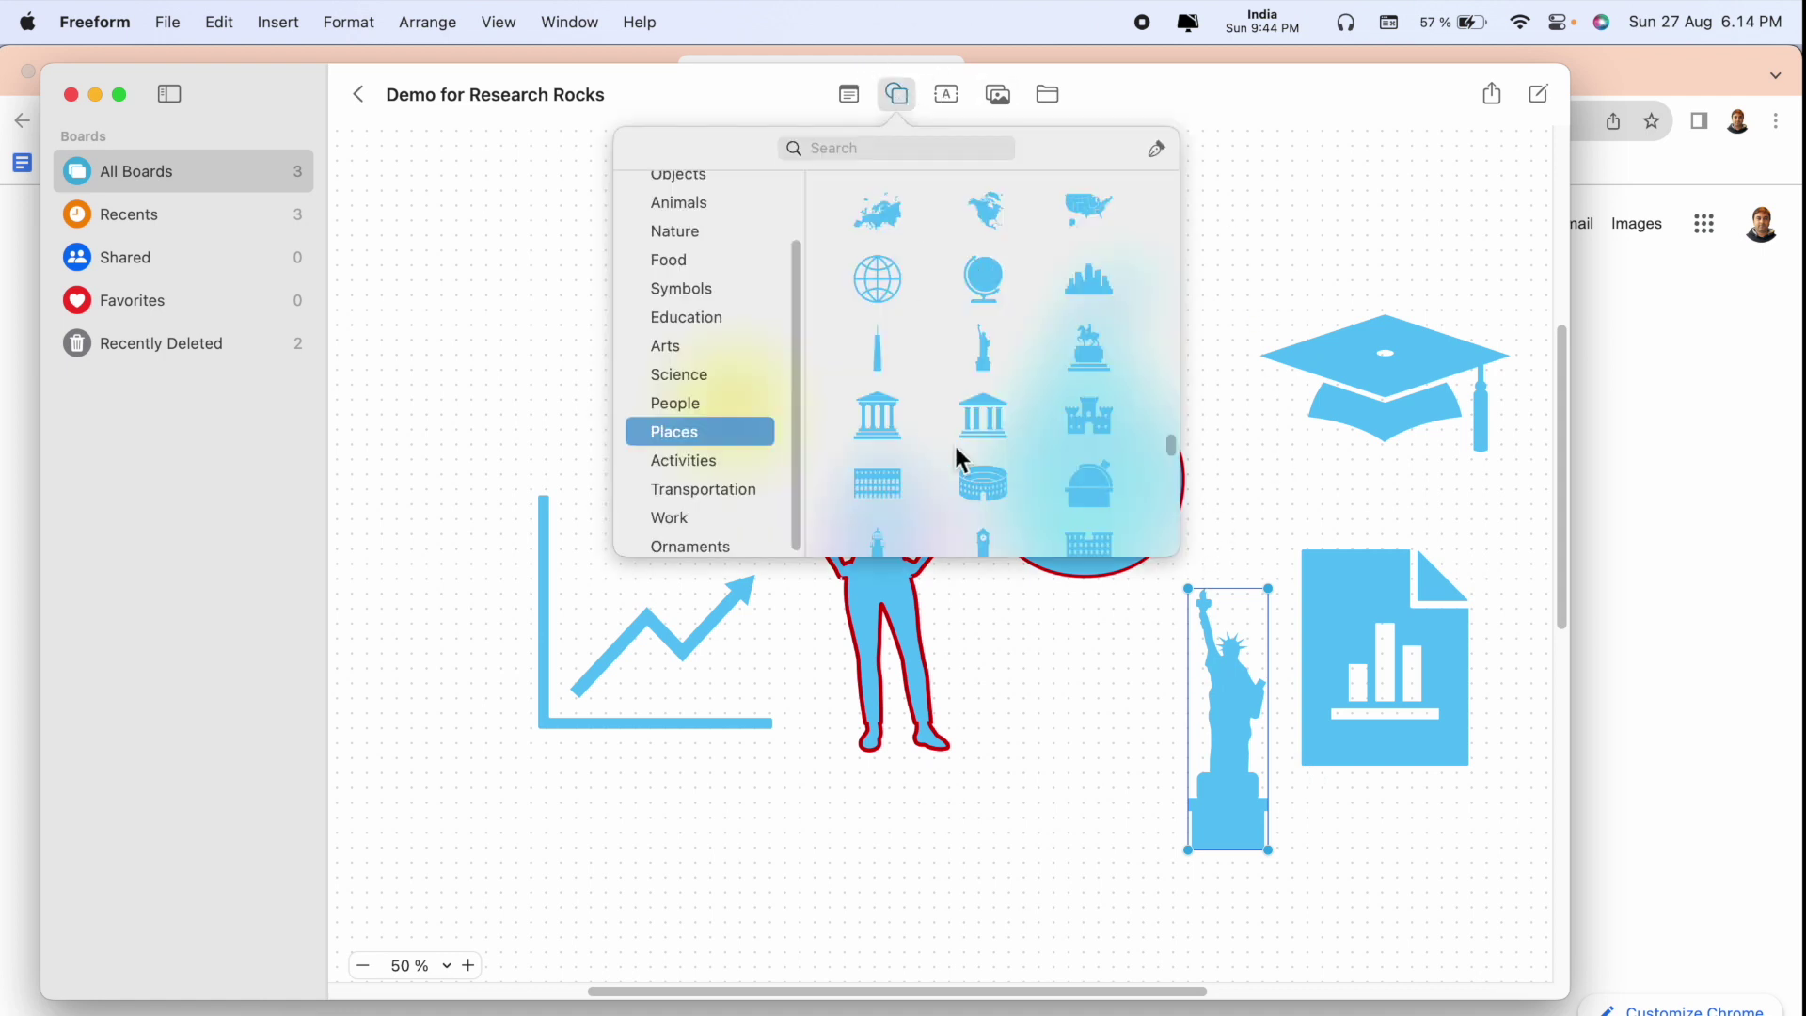
left_click(994, 485)
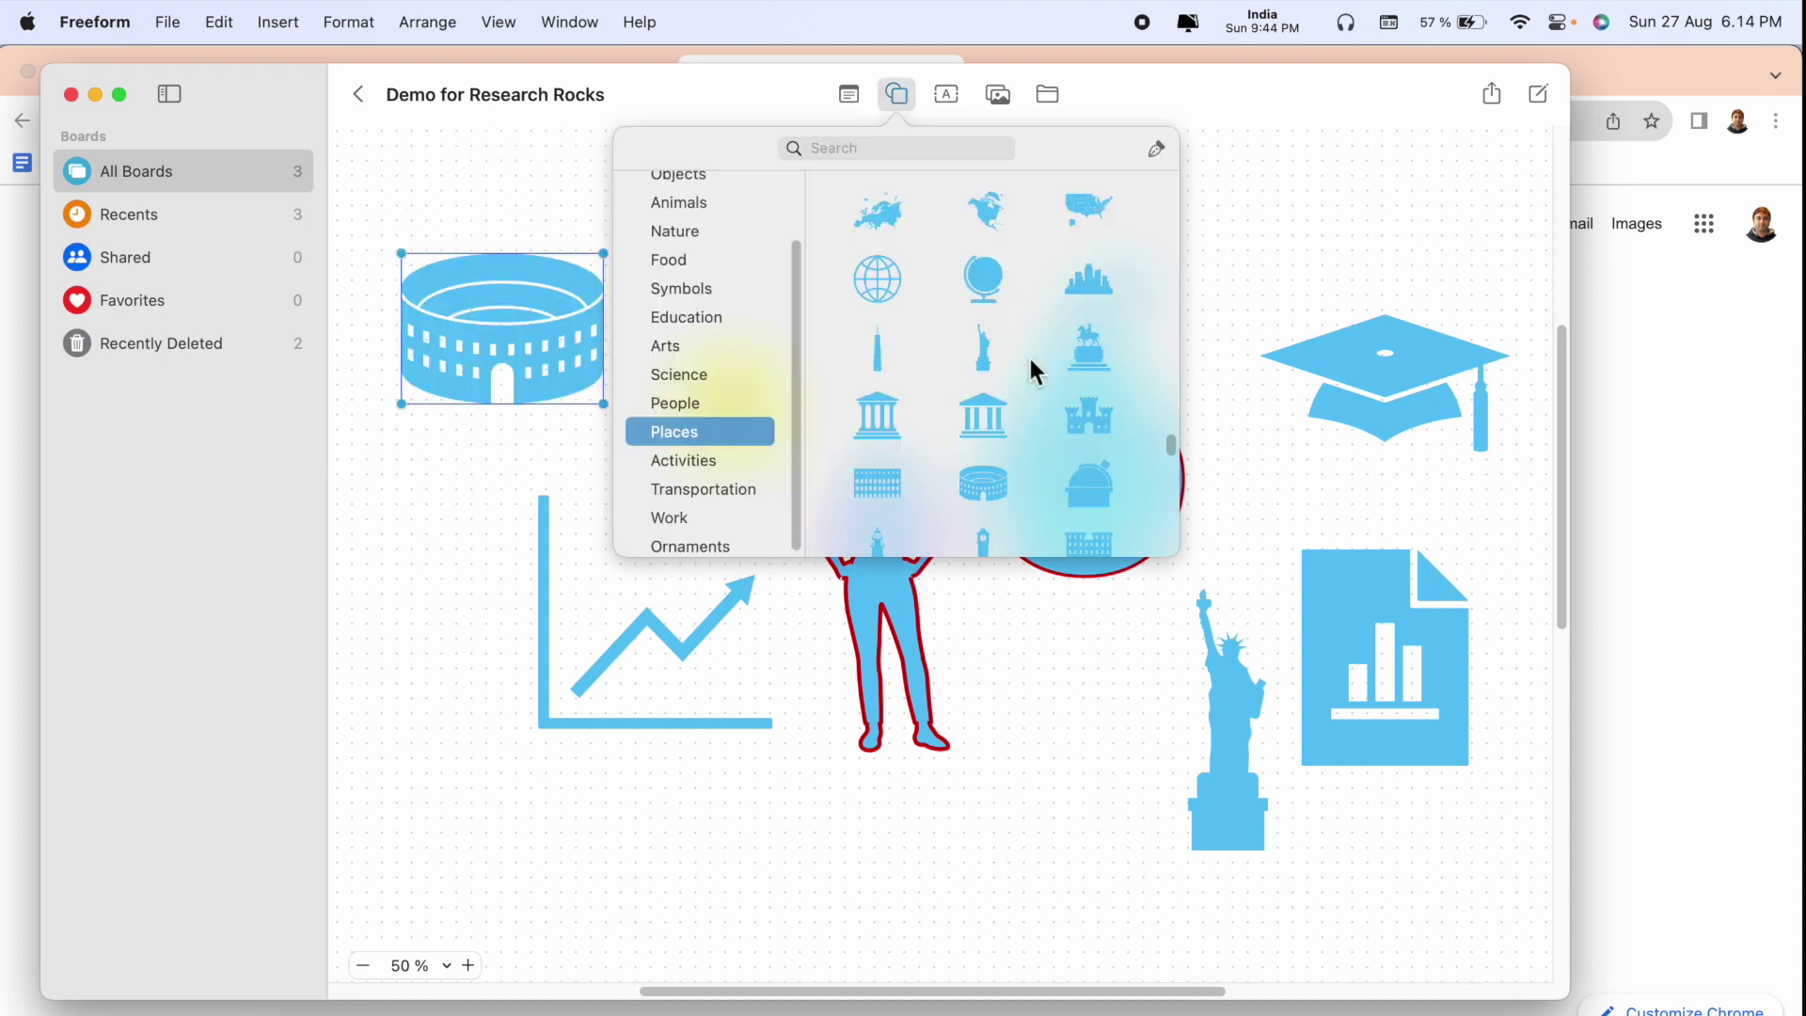
left_click(1088, 345)
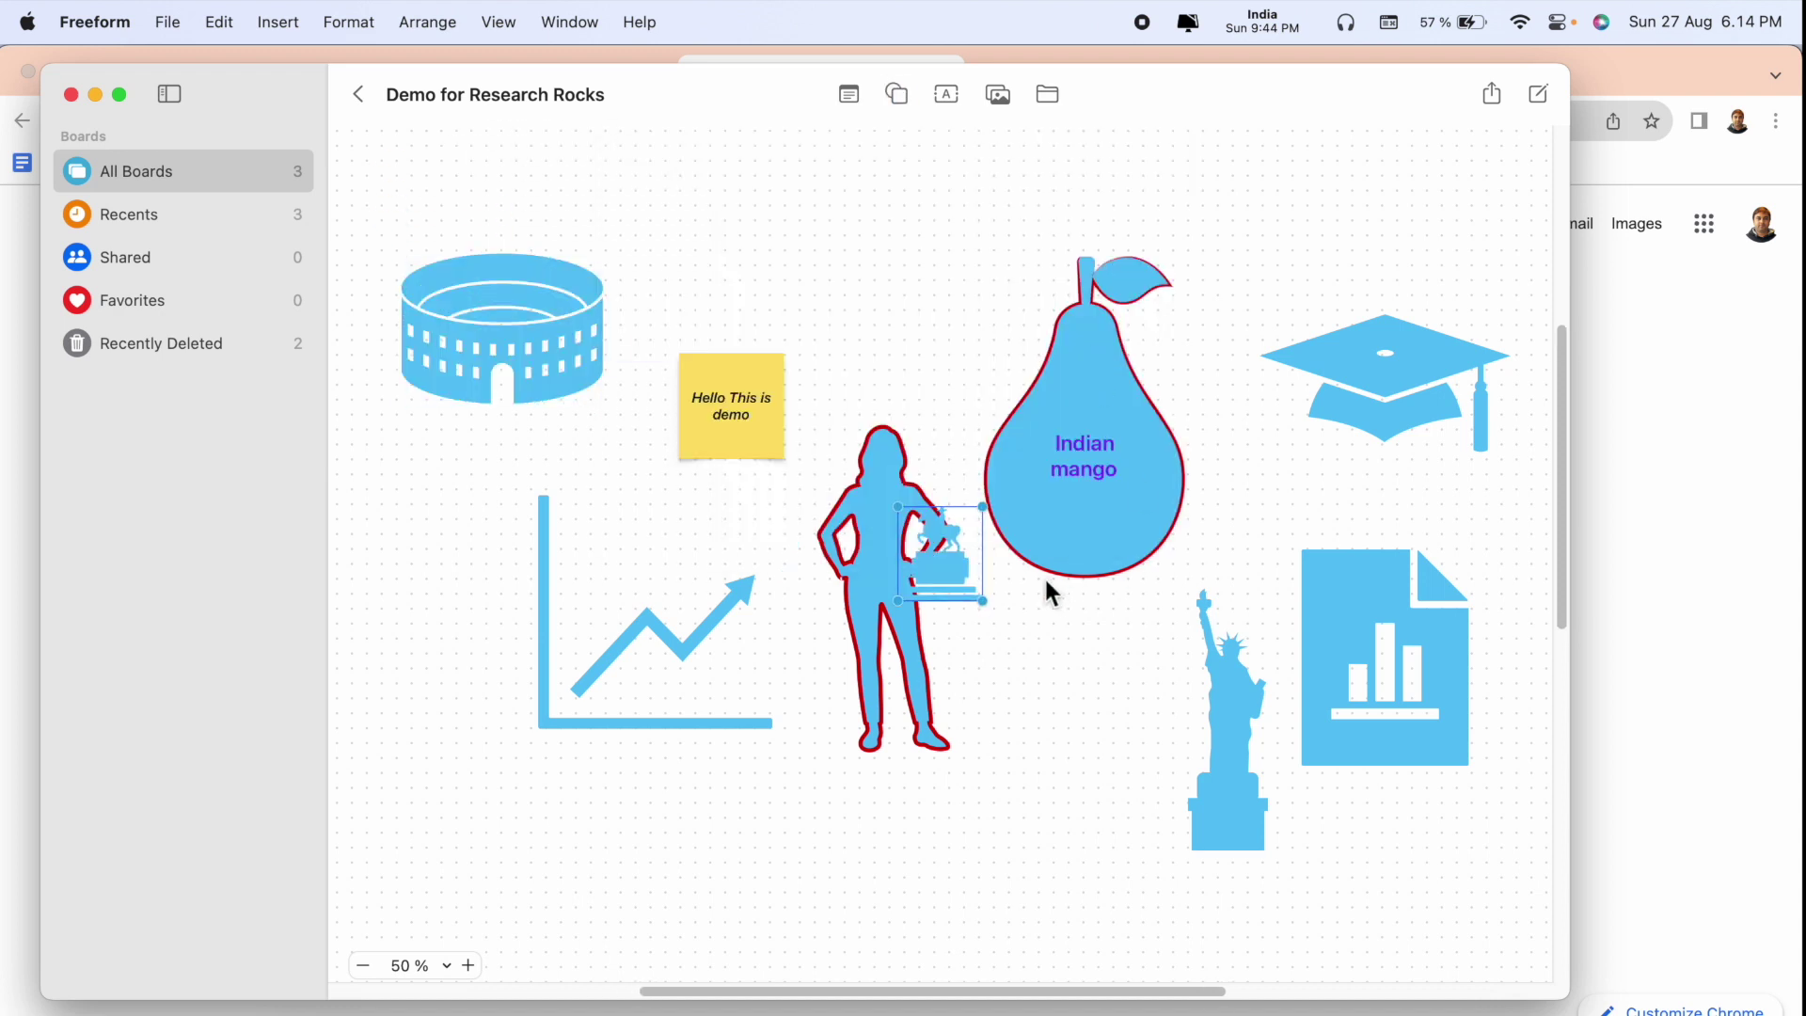
mouse_move(974, 530)
left_mouse_down()
mouse_move(969, 420)
mouse_move(1016, 481)
left_mouse_up()
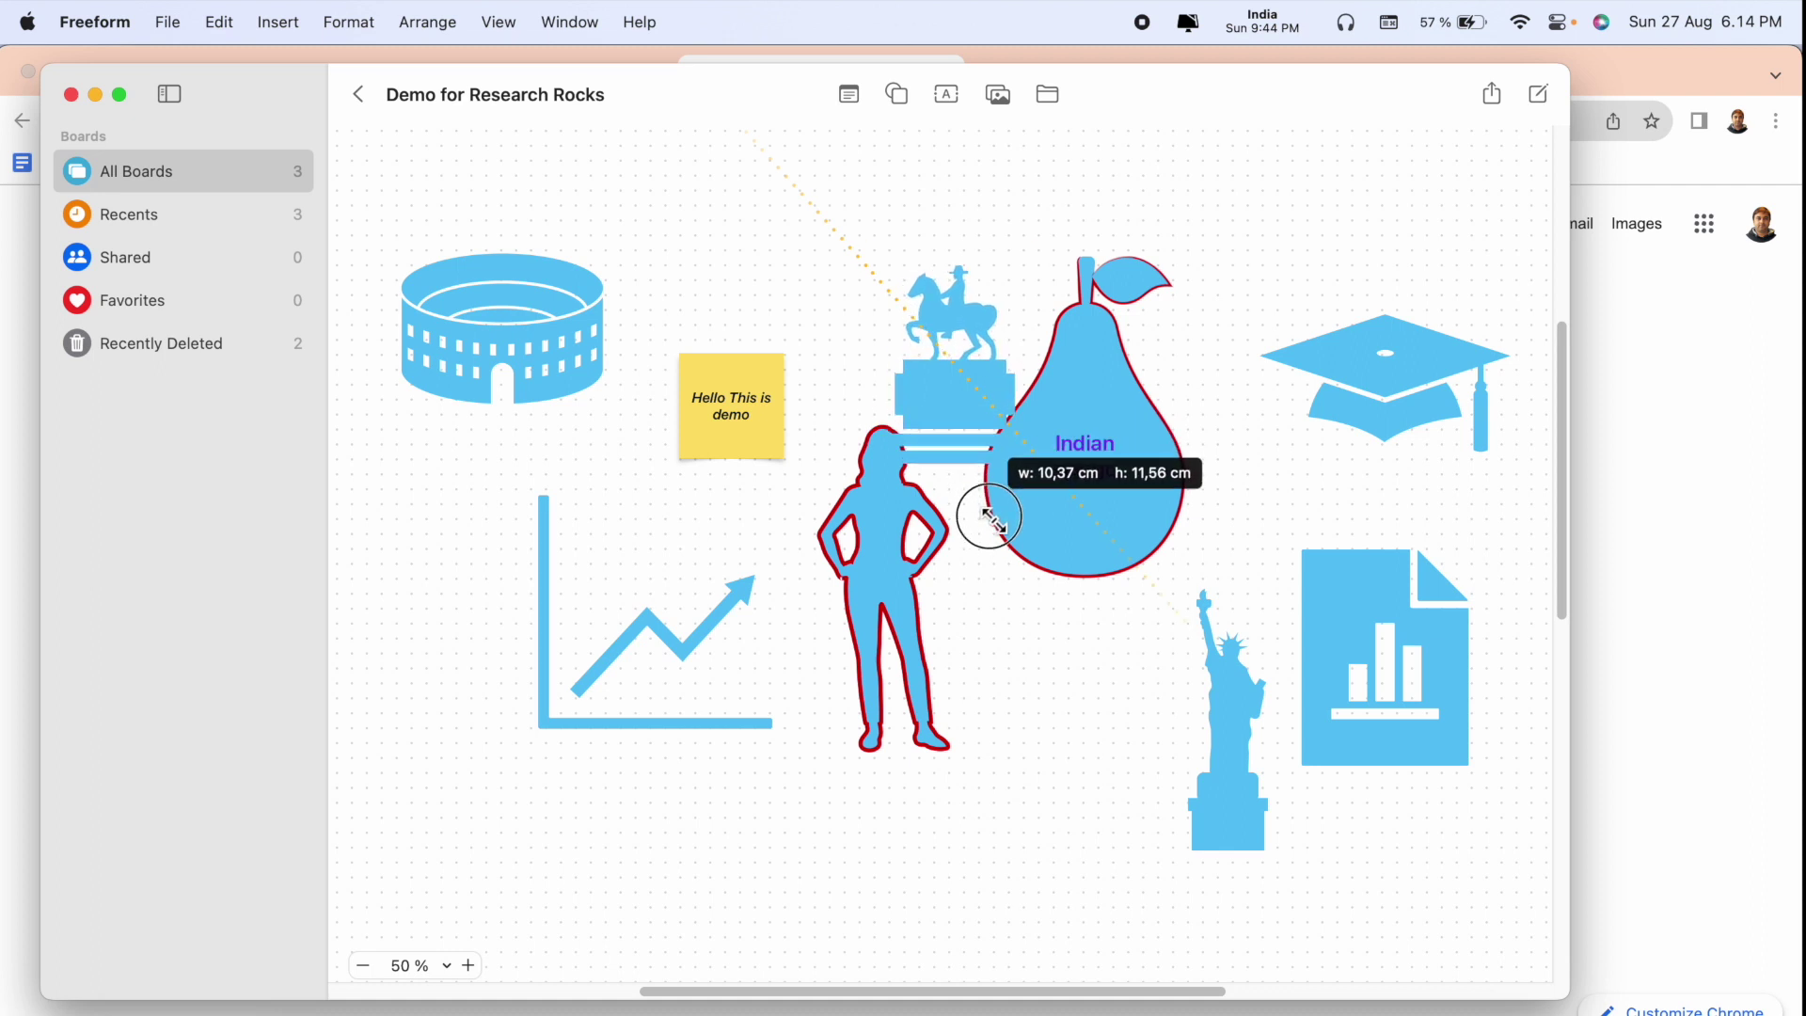
left_click_drag(974, 353, 1043, 769)
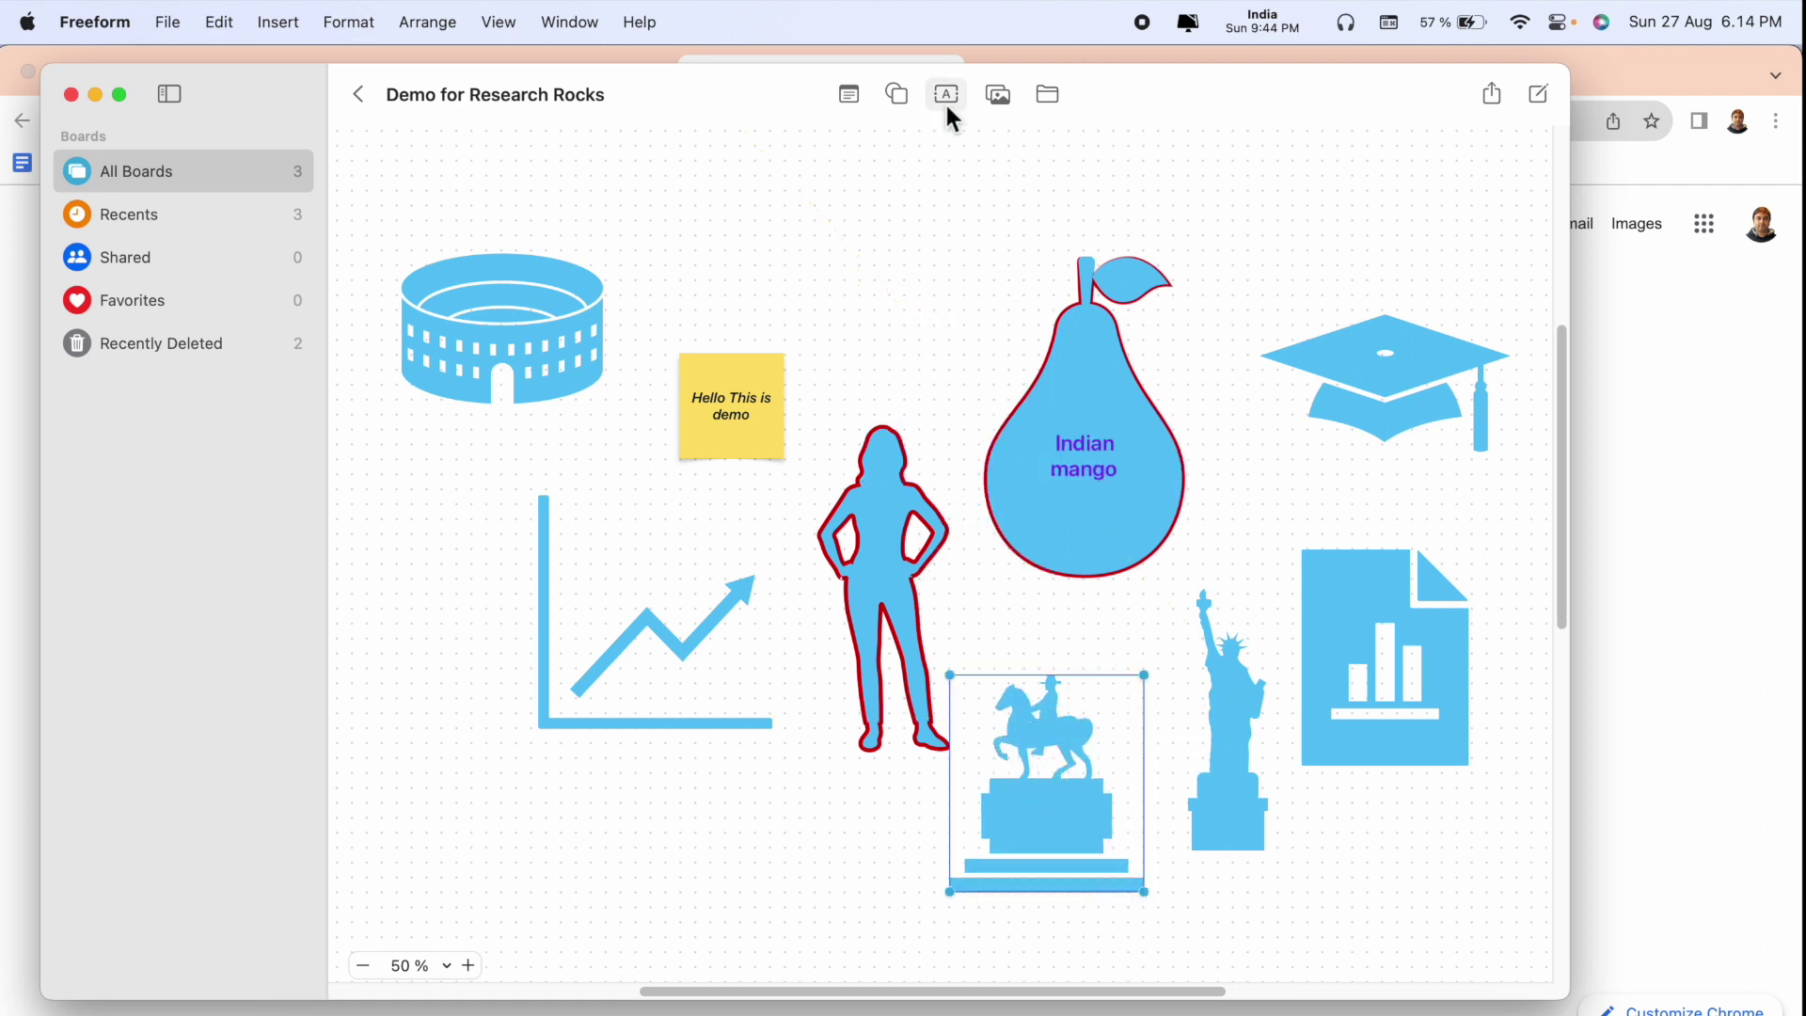
Insert a globe shape and move it up, off the woman figure
left_click(895, 93)
left_click_drag(879, 285, 989, 747)
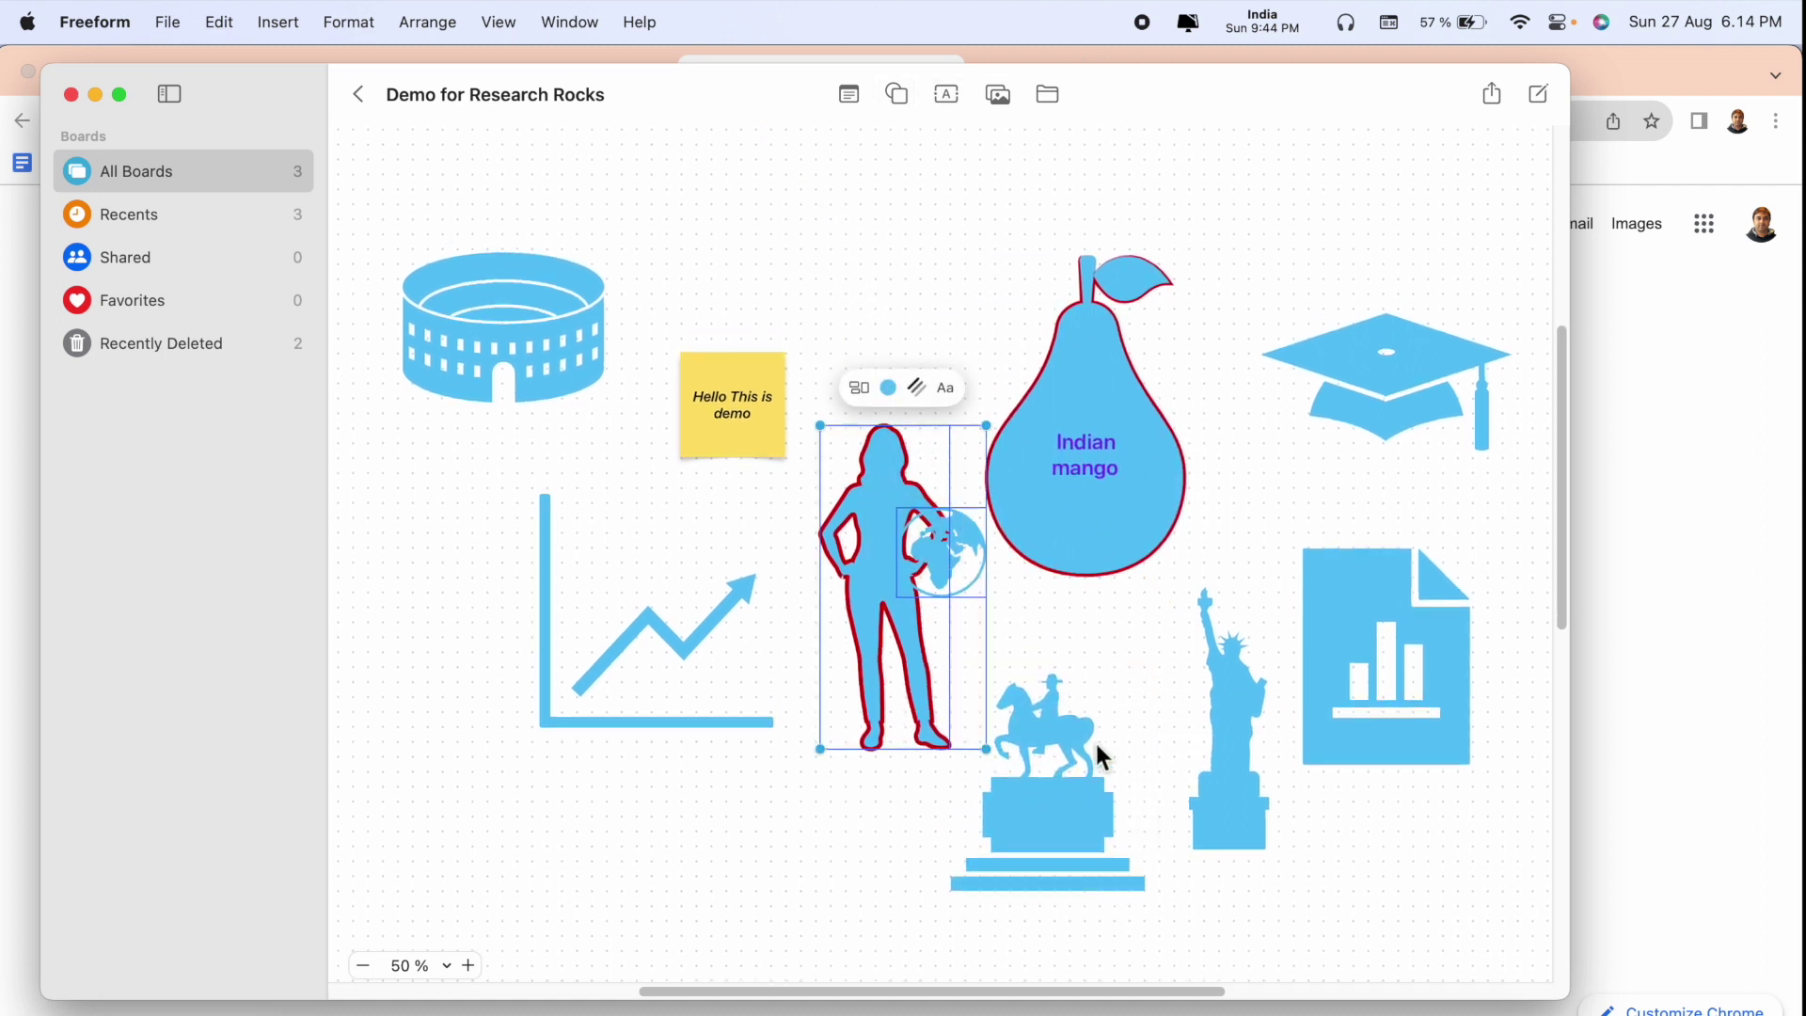
left_click(959, 557)
mouse_move(949, 550)
left_mouse_down()
mouse_move(519, 811)
mouse_move(904, 275)
mouse_move(1015, 381)
mouse_move(961, 276)
left_mouse_up()
left_click(963, 329)
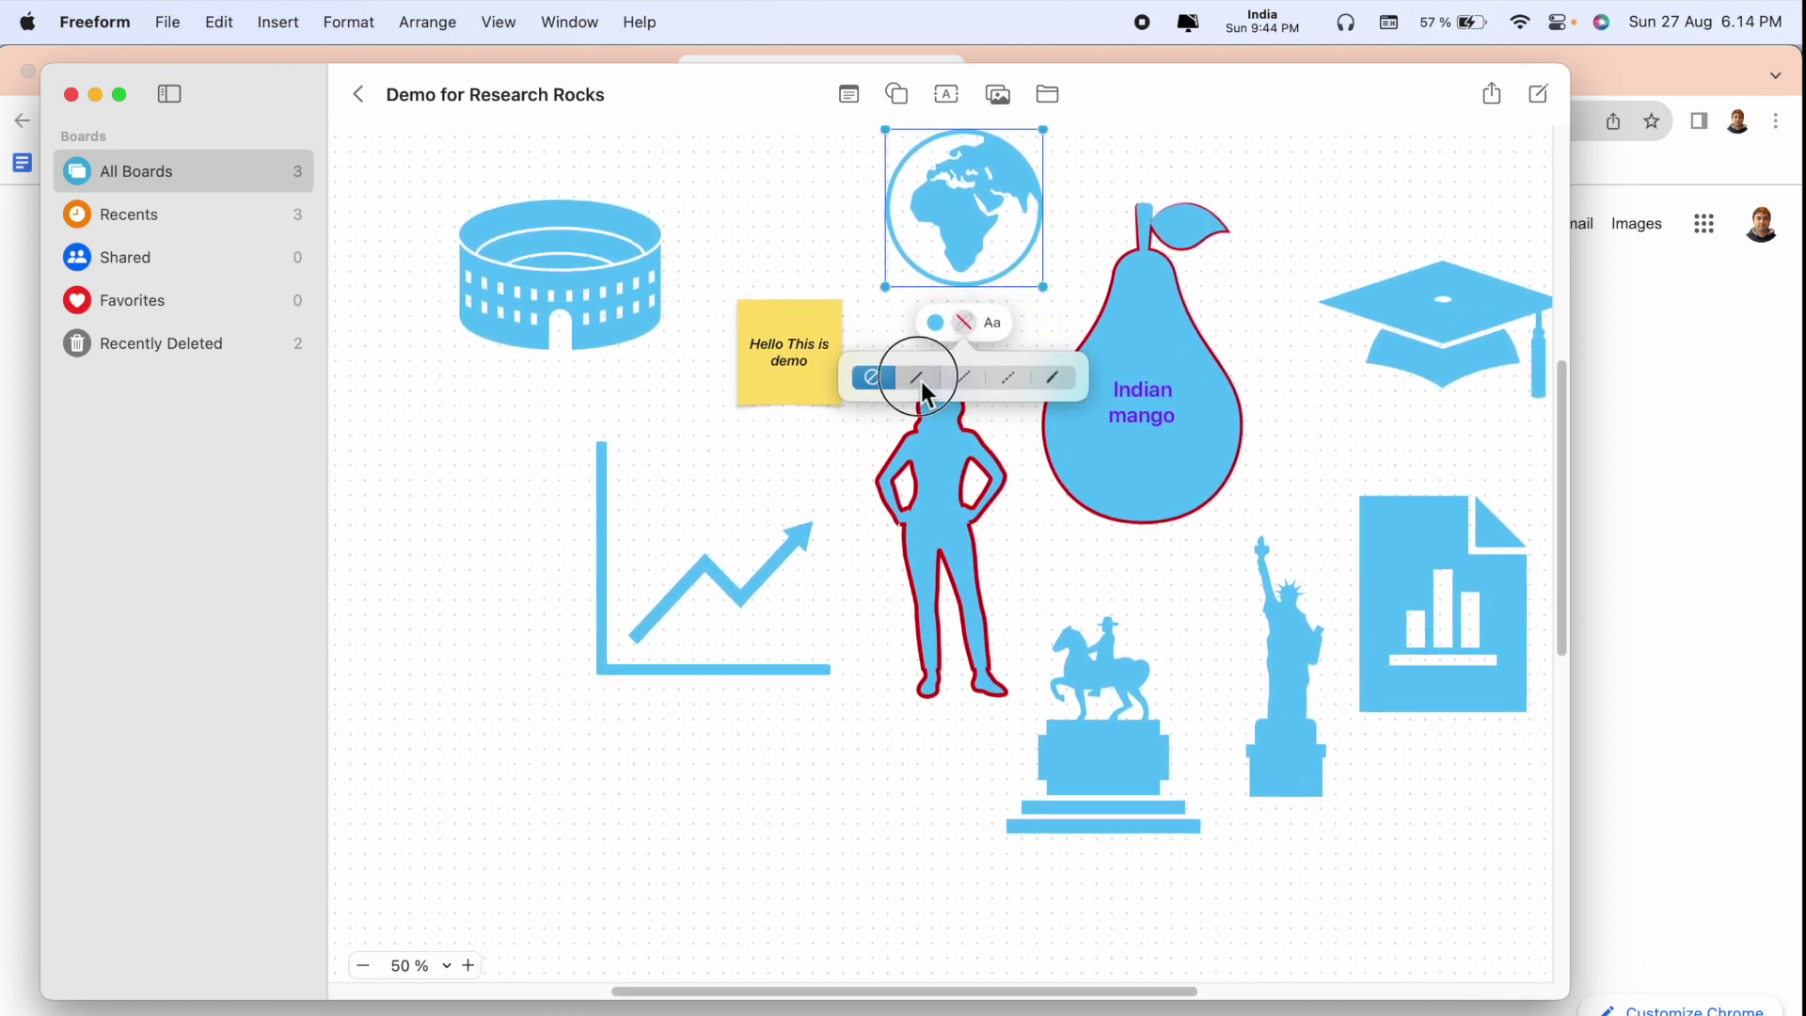
Thin the globe's red outline to 6 pt, zooming out to 25% and back to 50%
left_click(916, 384)
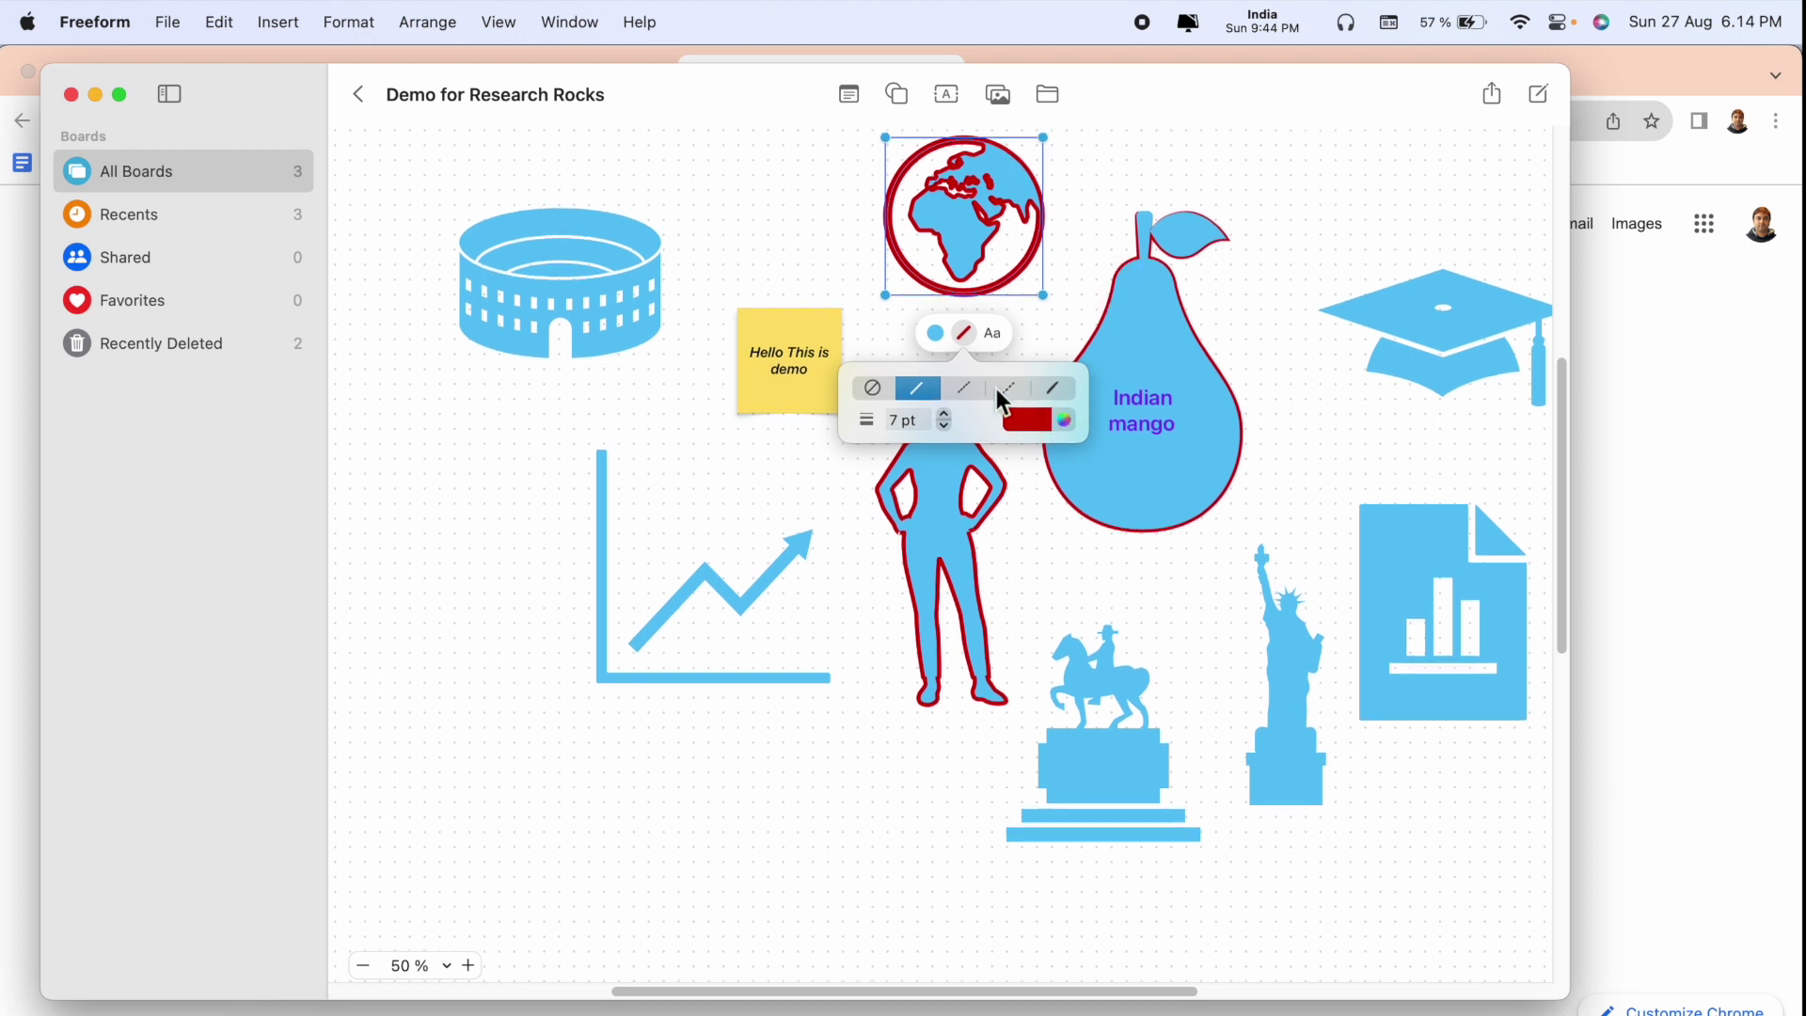
scroll(944, 426, "up", 1)
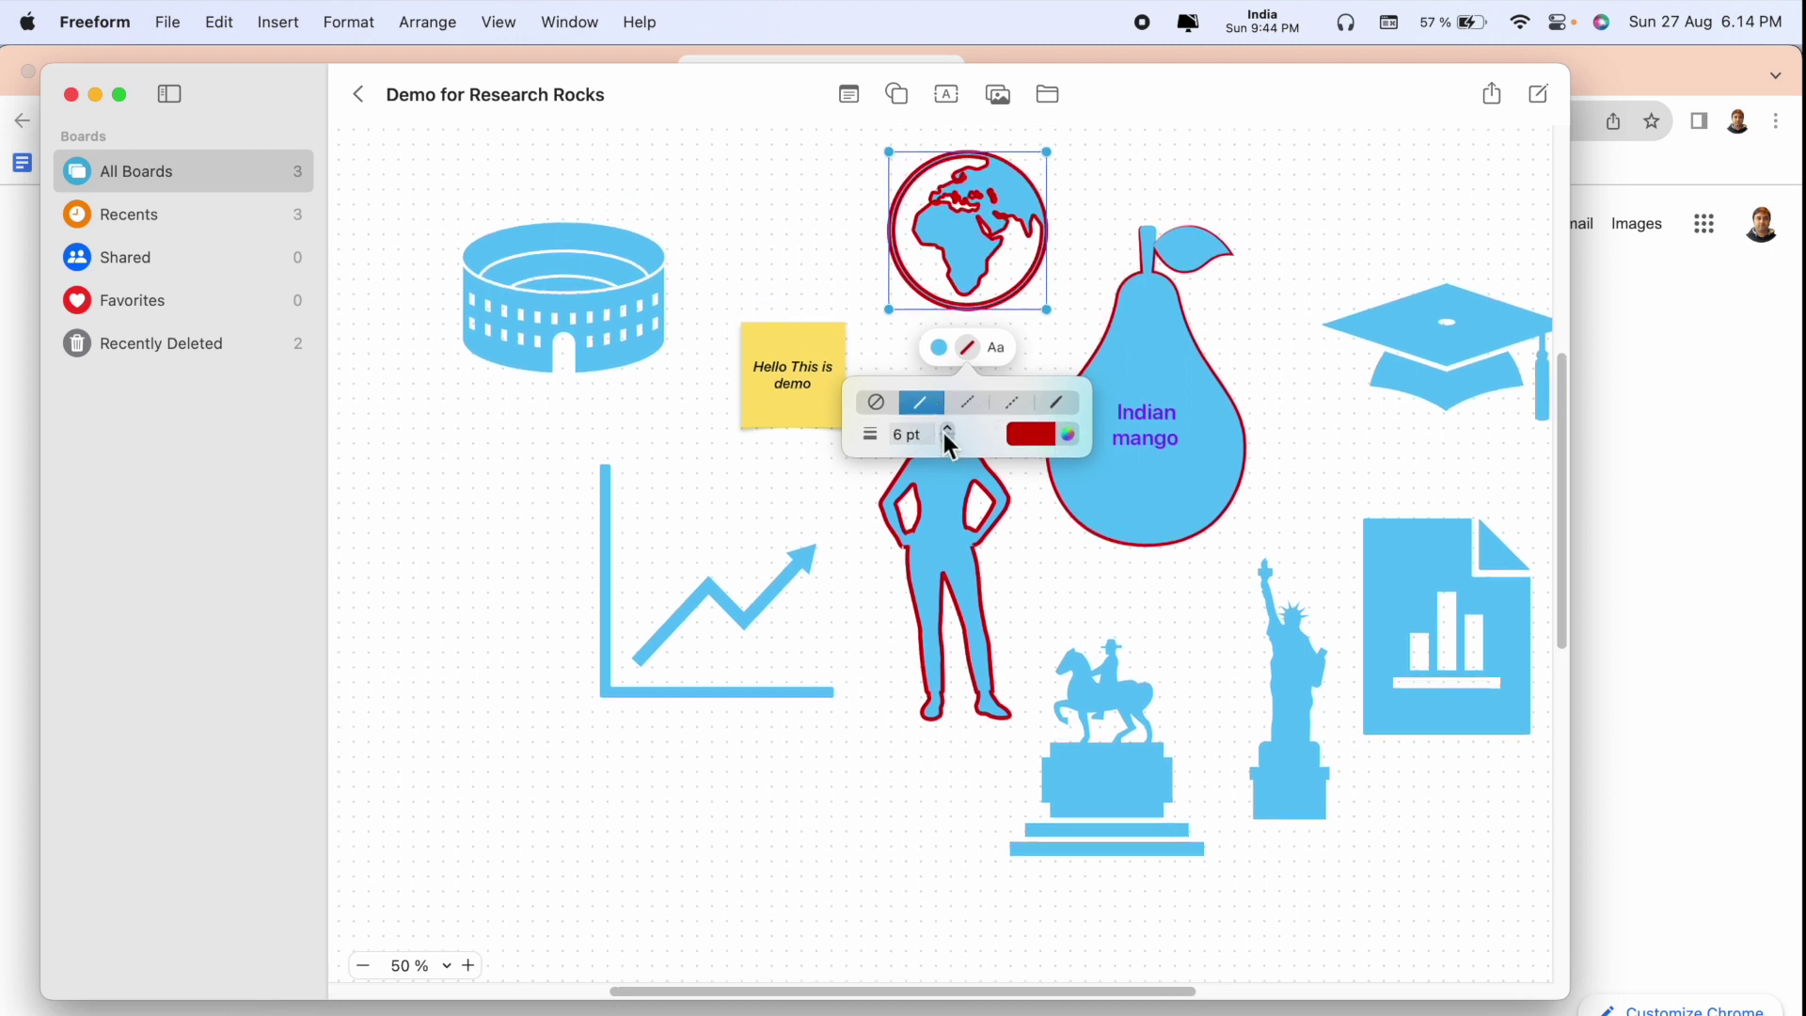
left_click(956, 464)
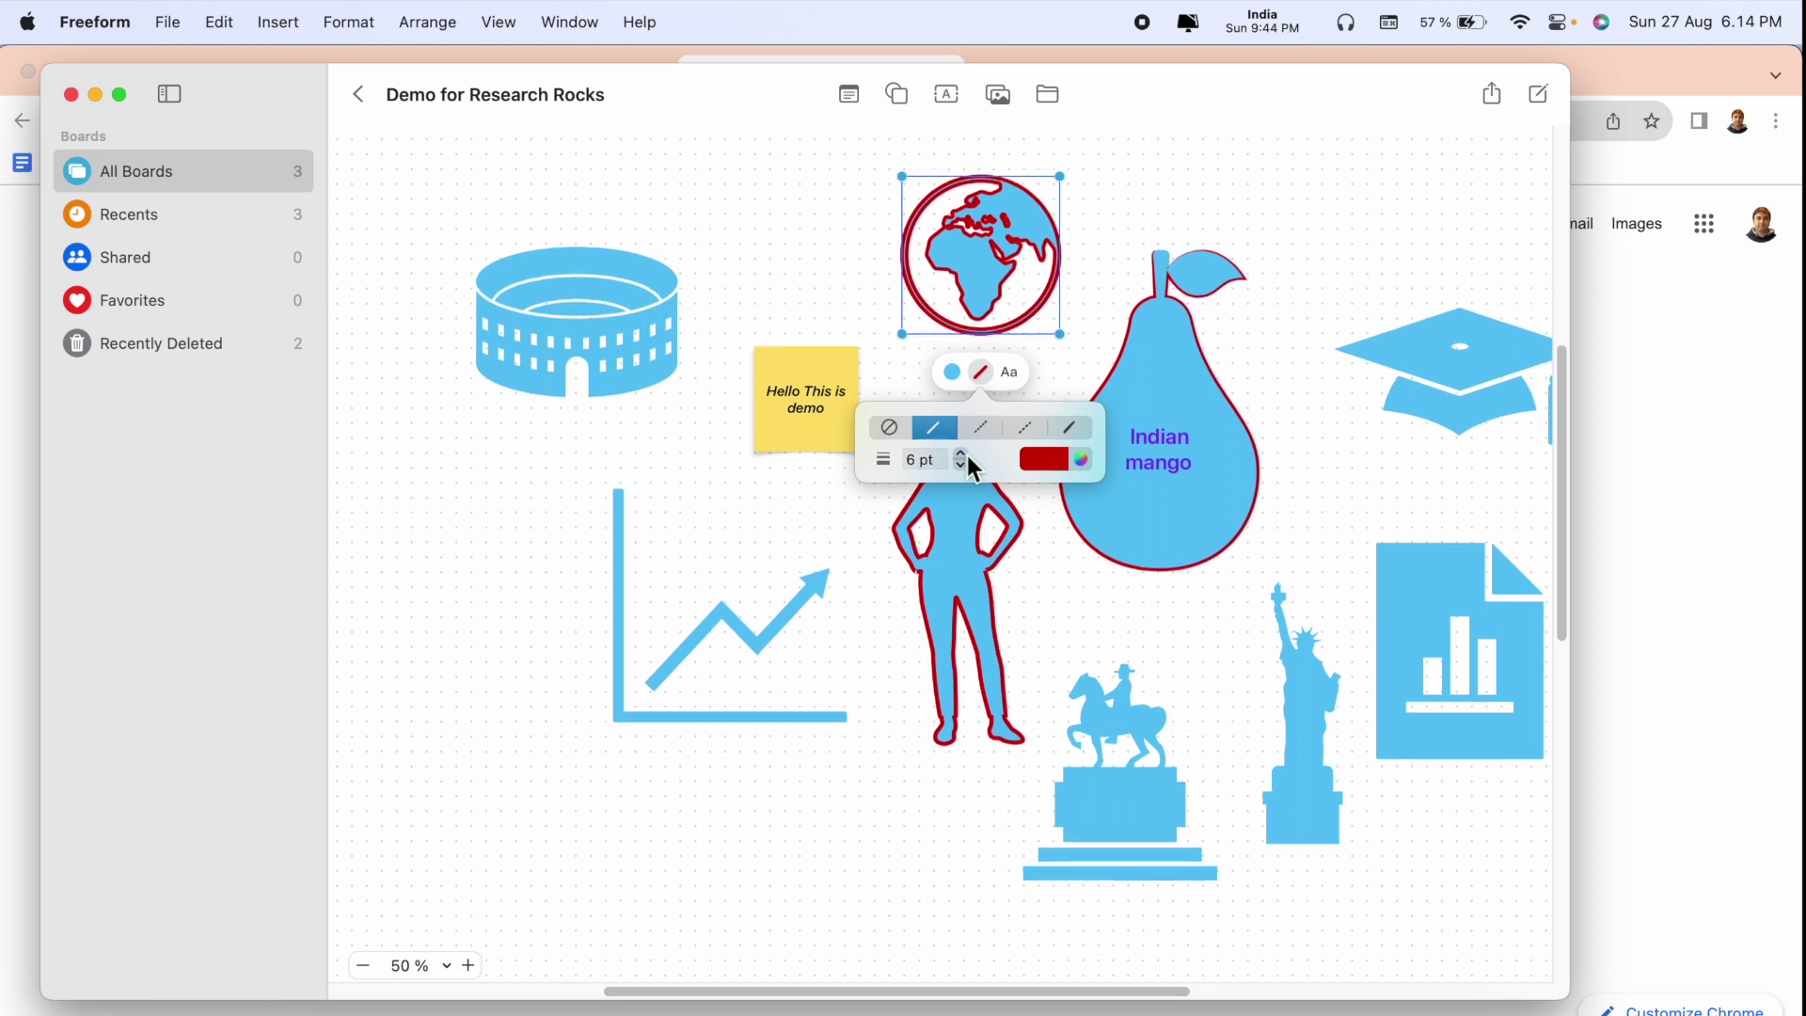
scroll(967, 456, "down", 5)
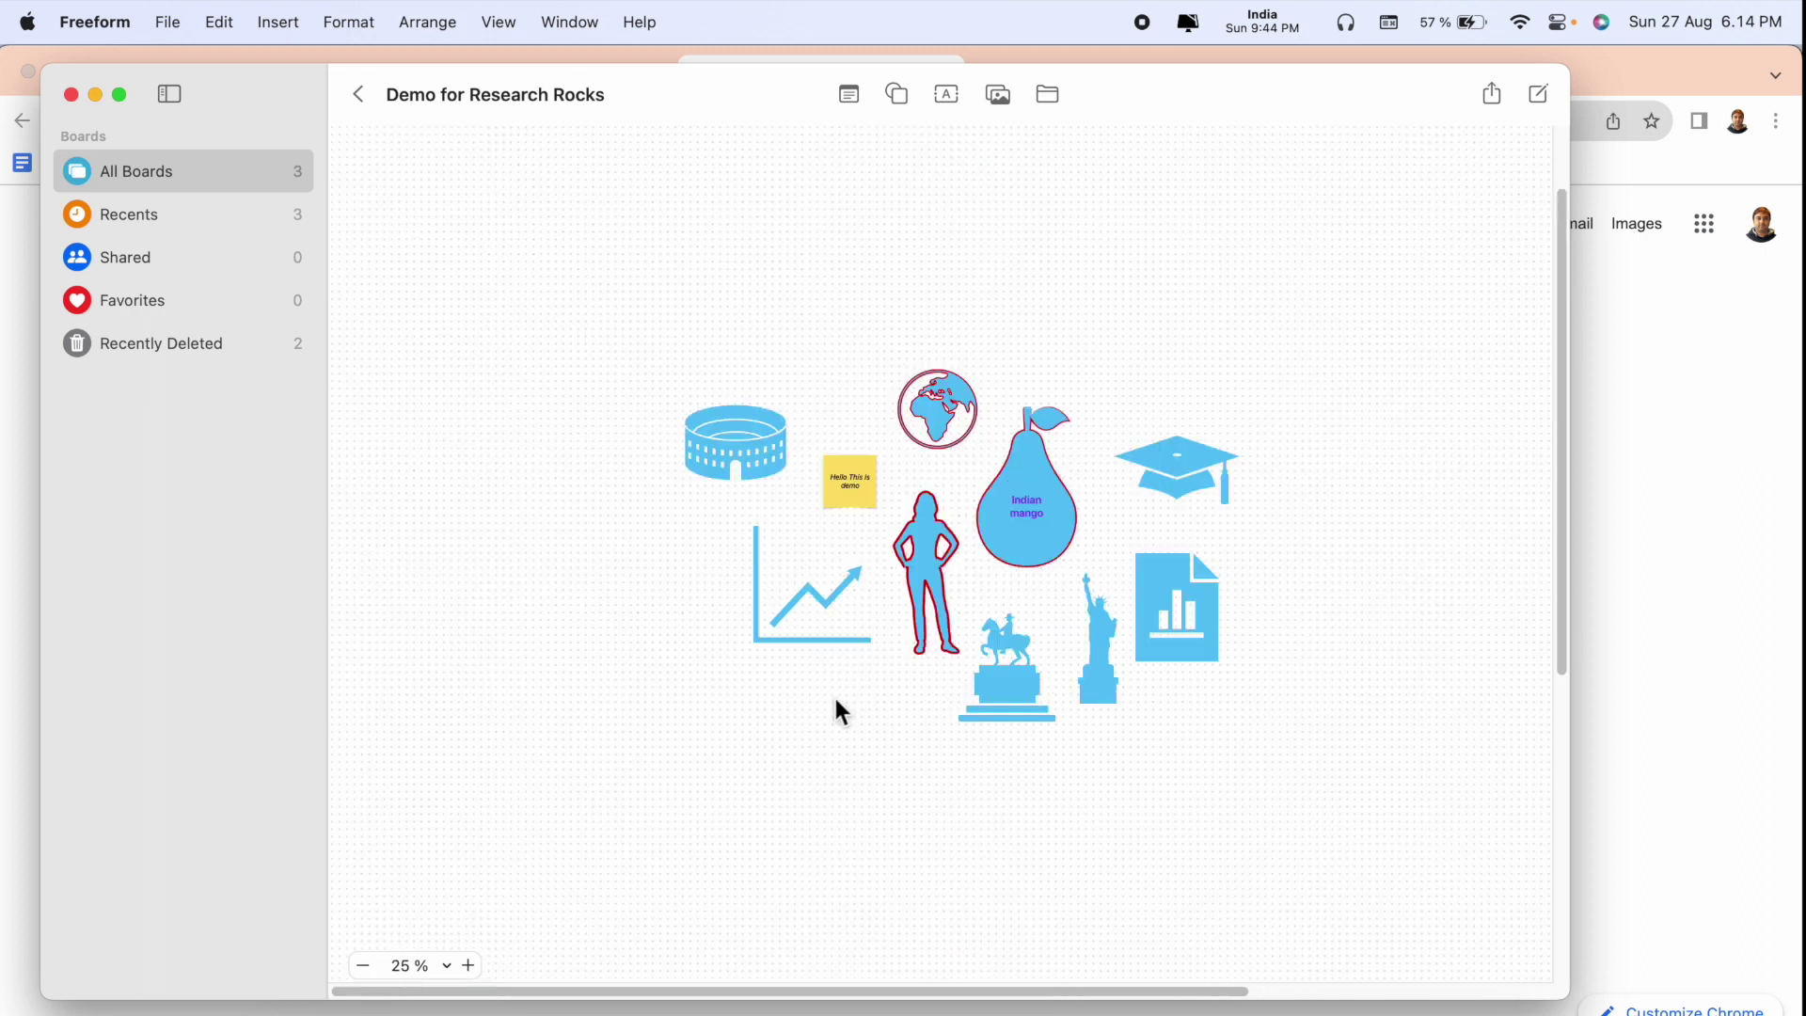
left_click(469, 965)
left_click(895, 95)
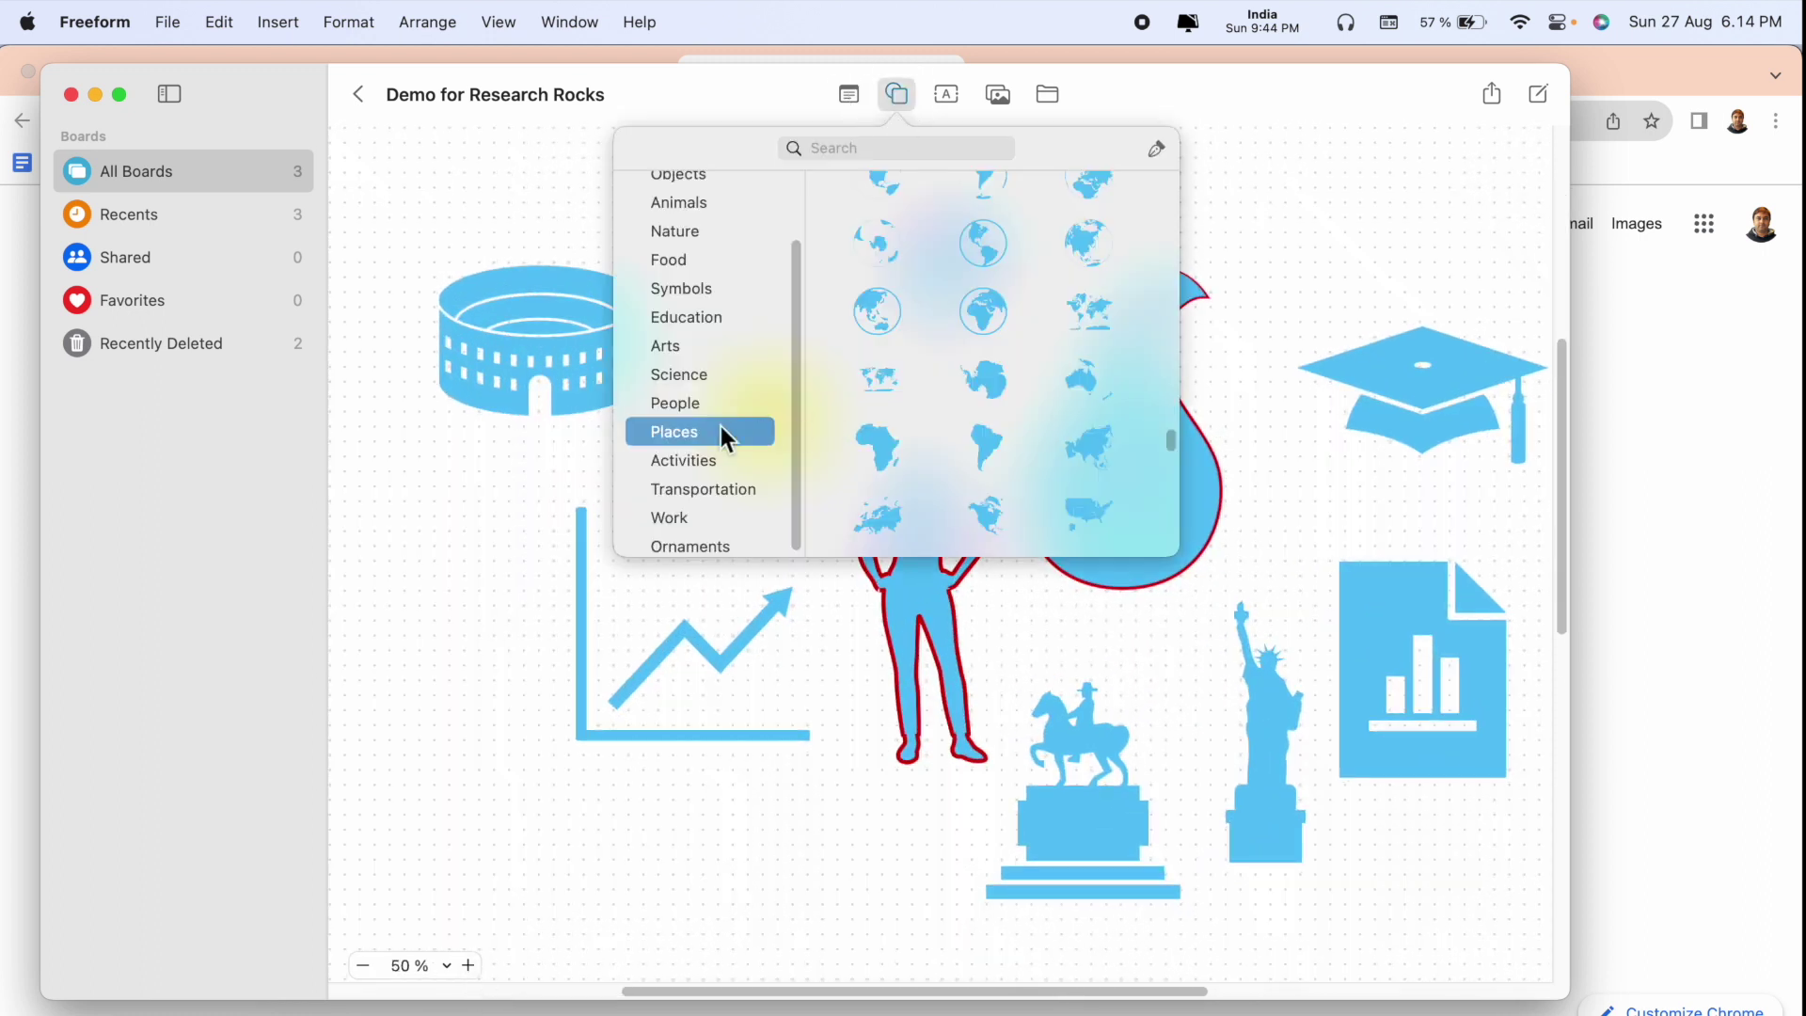
Insert the airport-with-airplane shape from the Transportation shapes
left_click(685, 457)
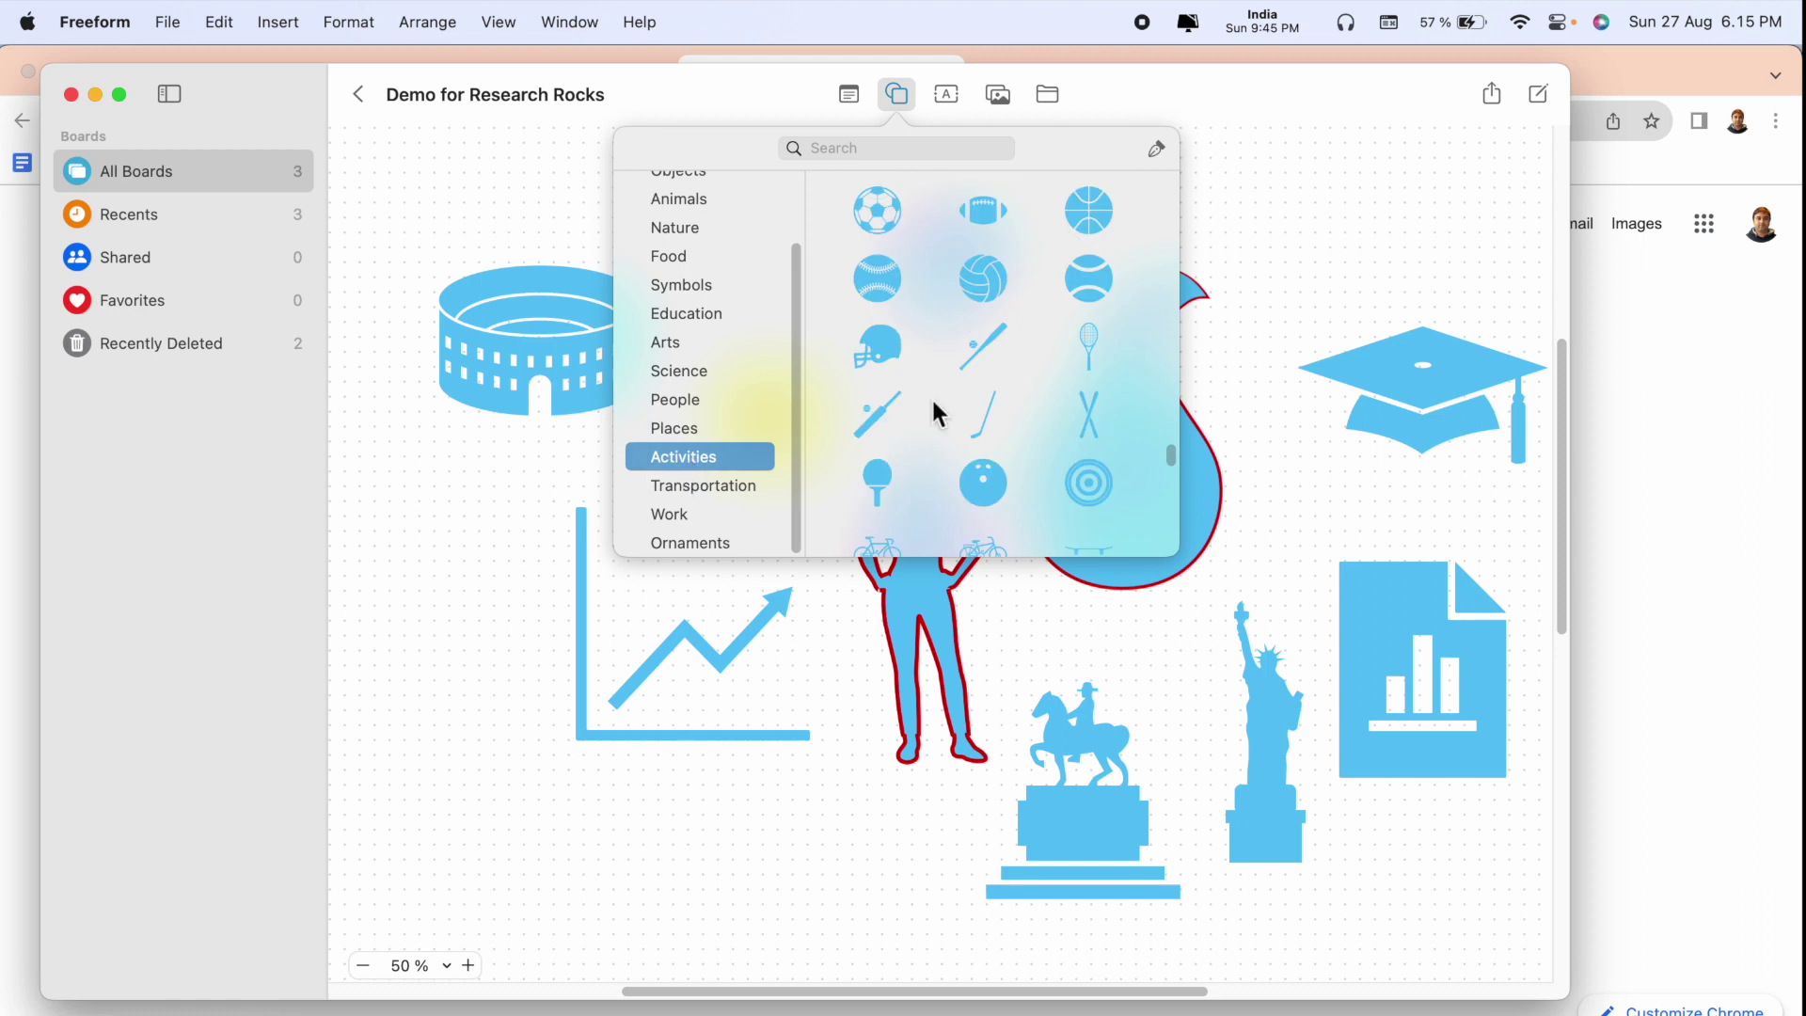
scroll(931, 397, "down", 3)
scroll(944, 391, "down", 3)
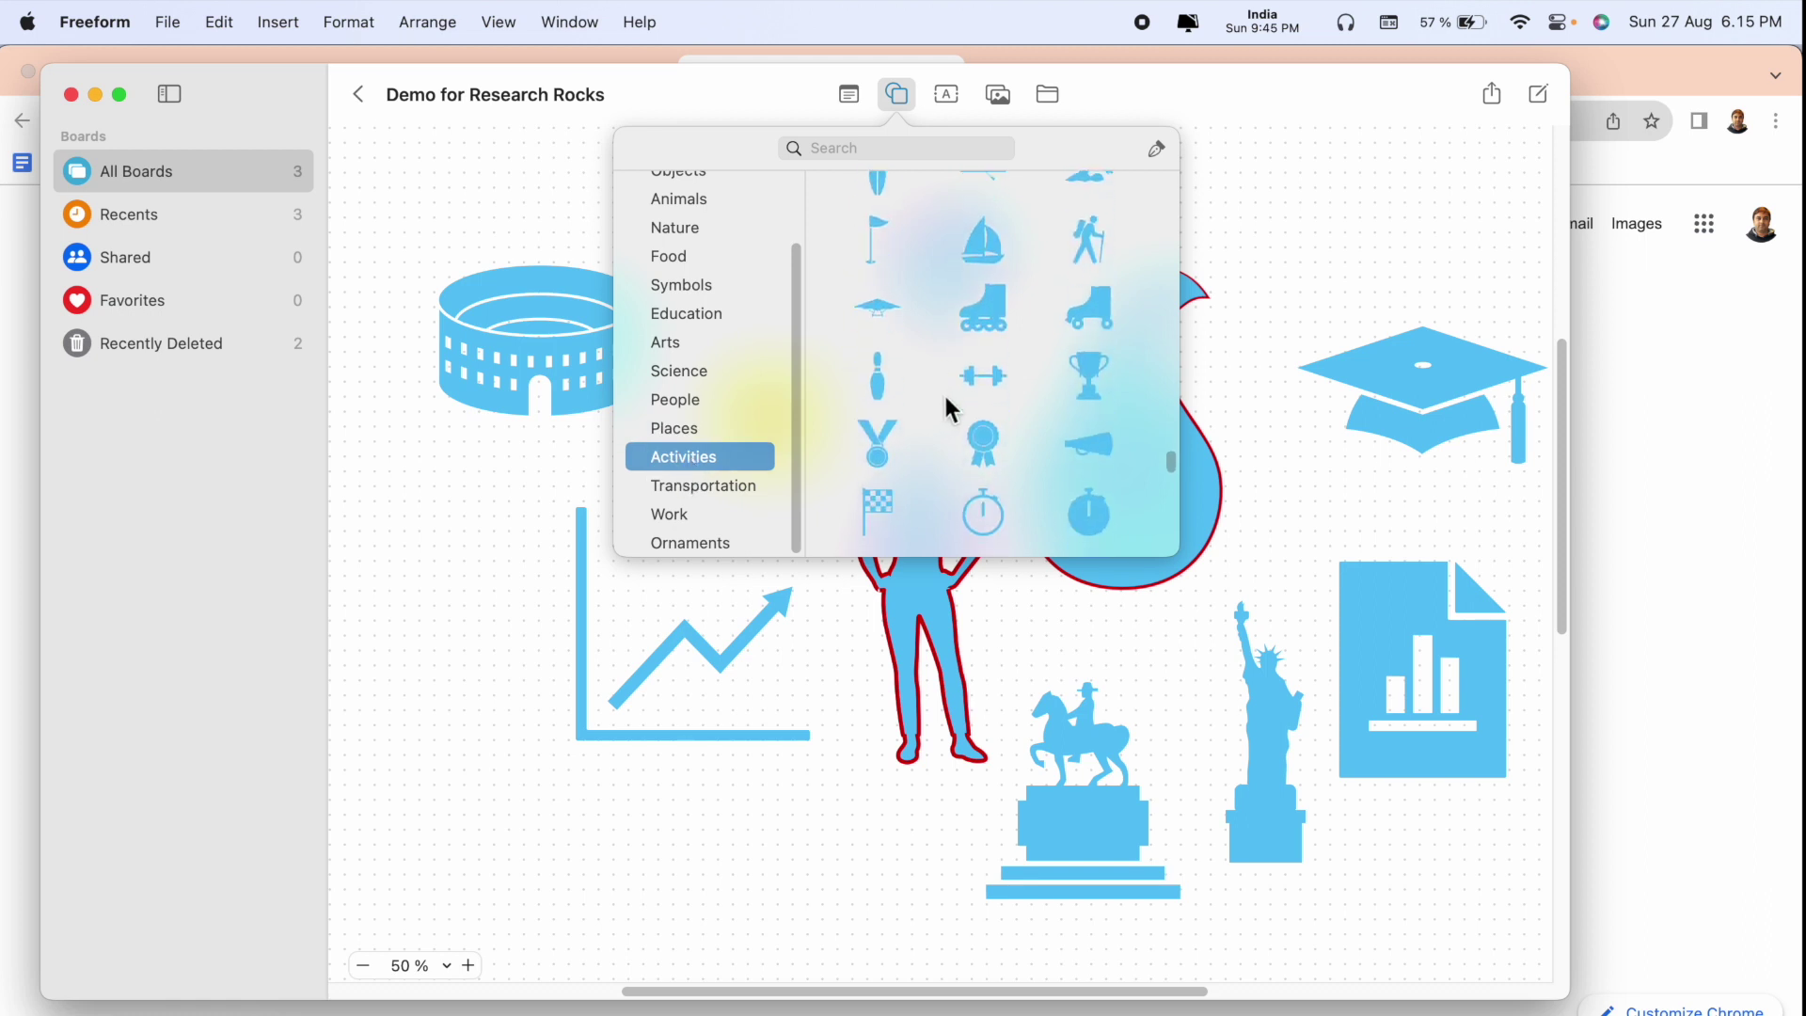
scroll(944, 393, "down", 3)
left_click(703, 486)
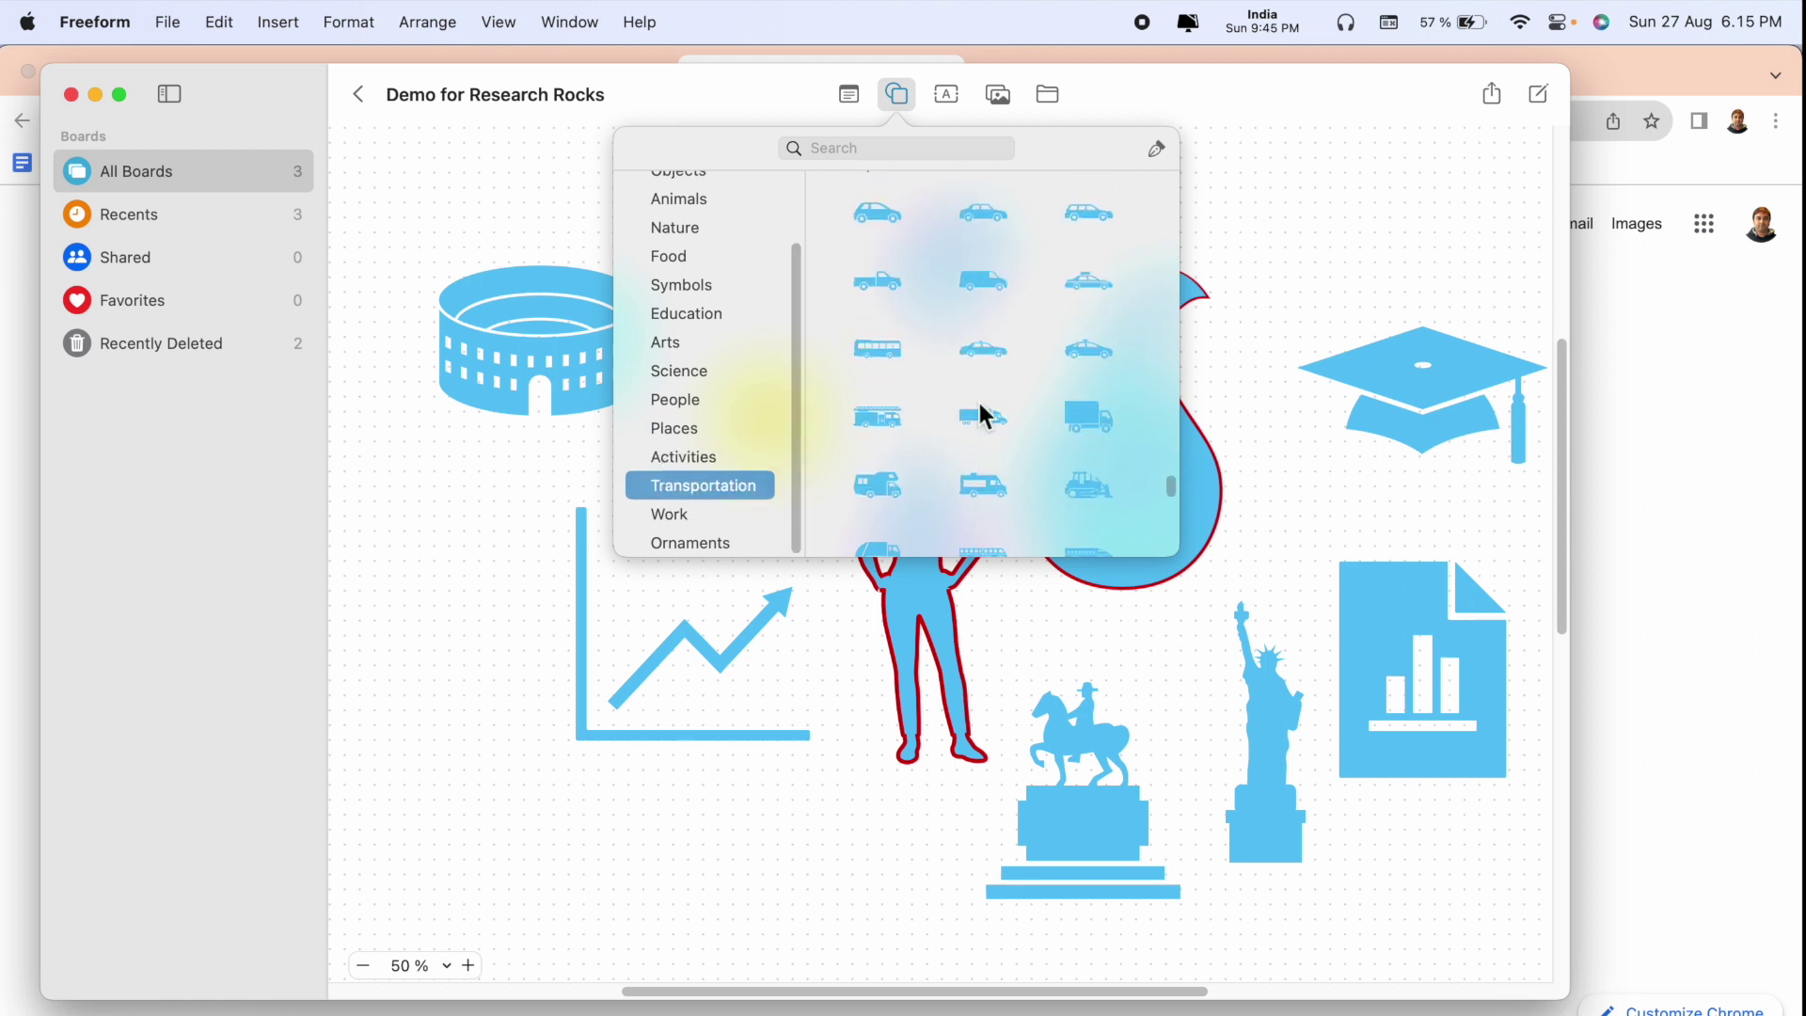
scroll(976, 394, "down", 3)
scroll(977, 394, "down", 3)
scroll(976, 393, "down", 3)
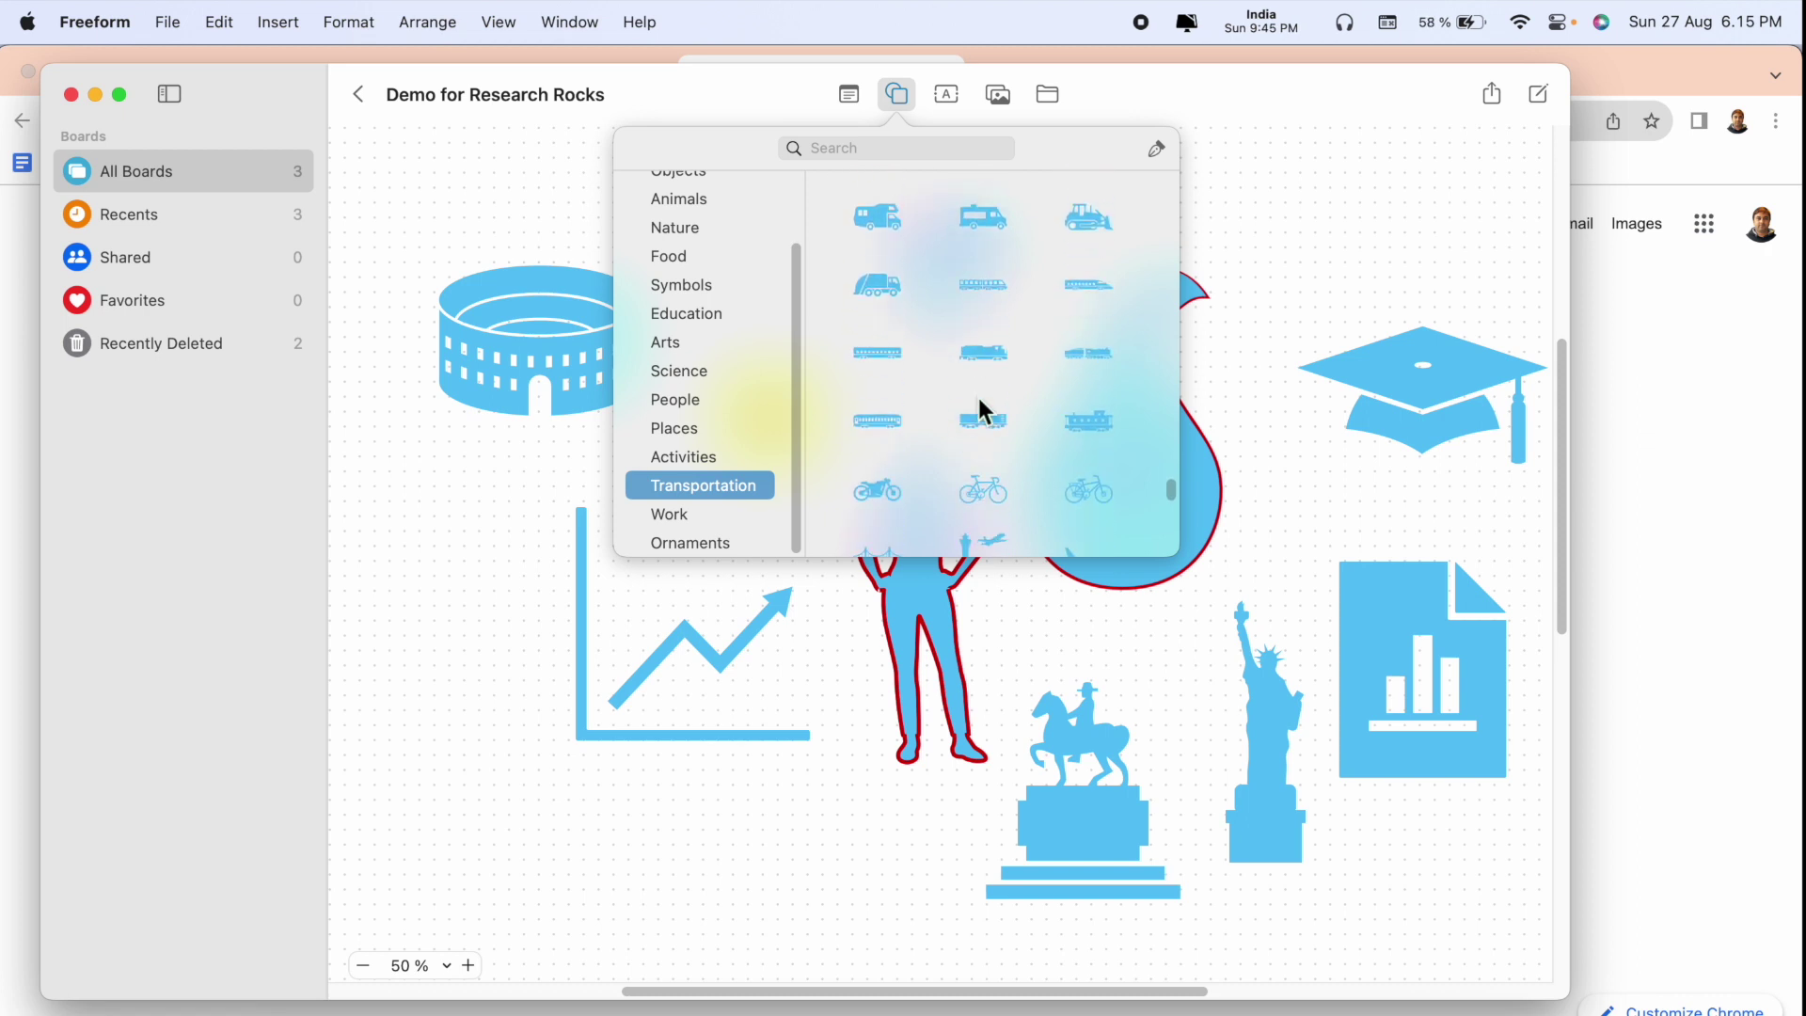
scroll(976, 393, "down", 3)
scroll(976, 394, "down", 3)
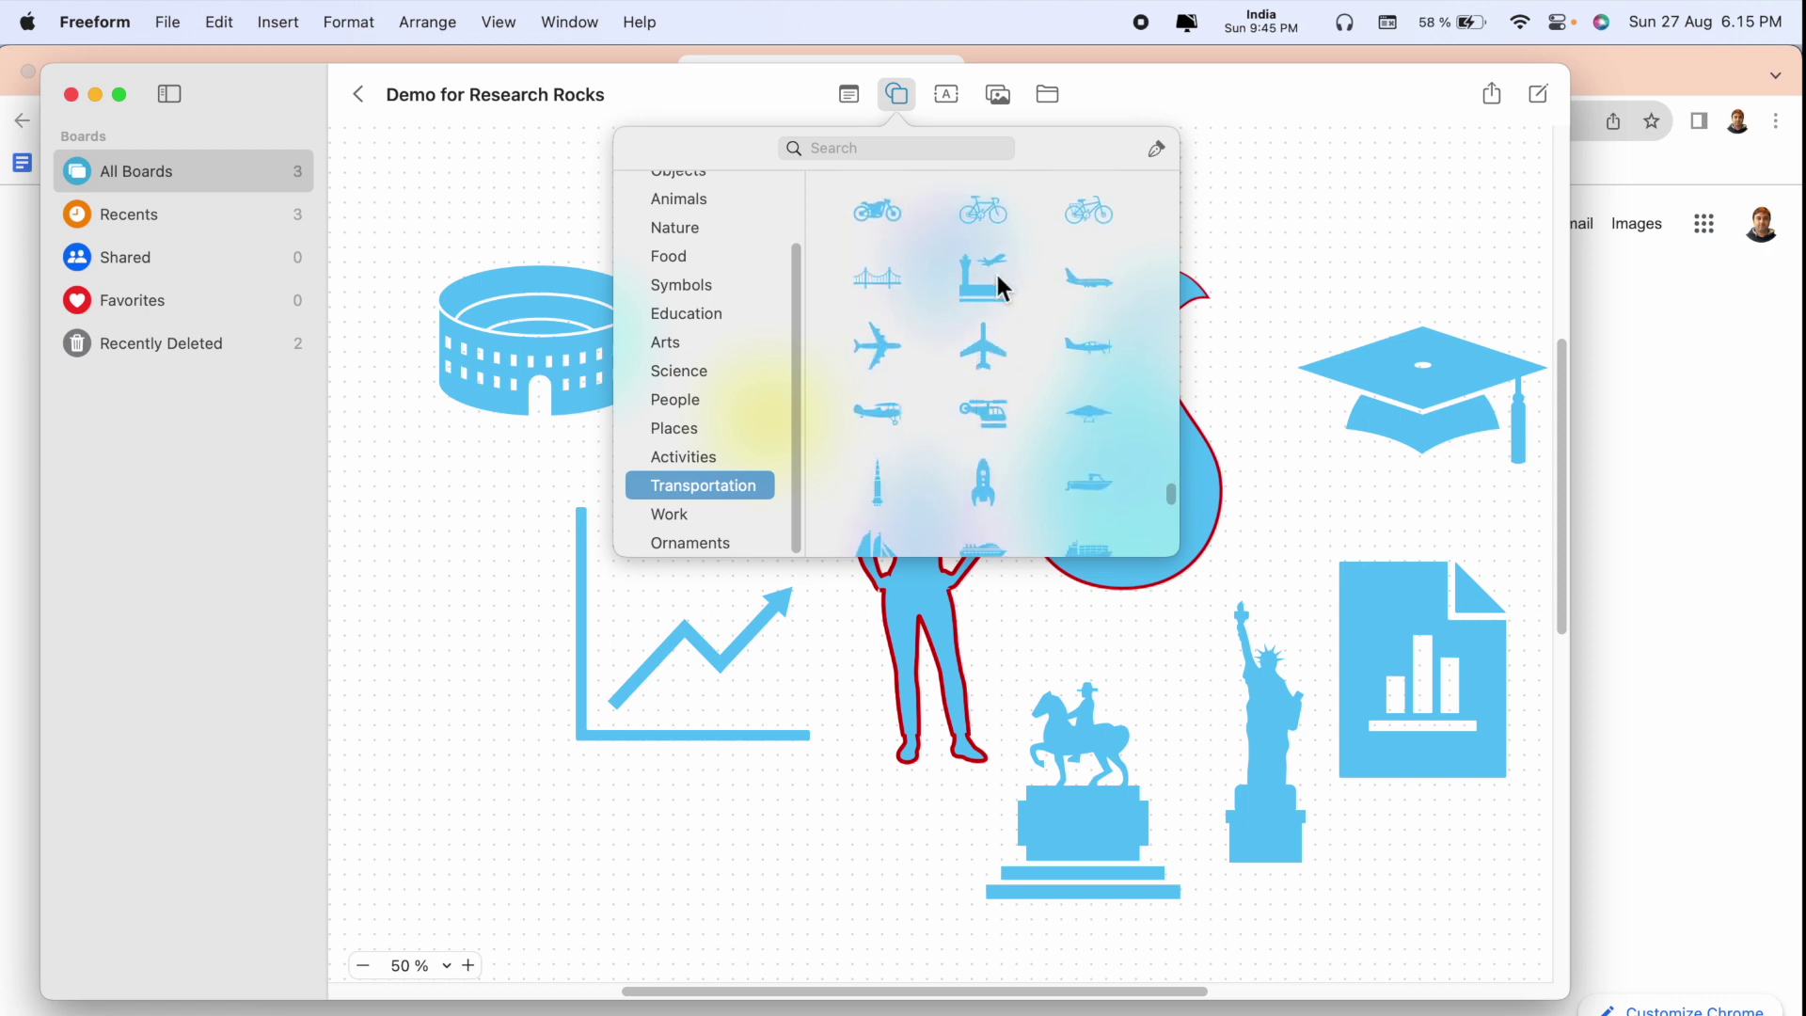
left_click(998, 275)
Move the woman figure up and to the right, beside the pear
left_click(449, 637)
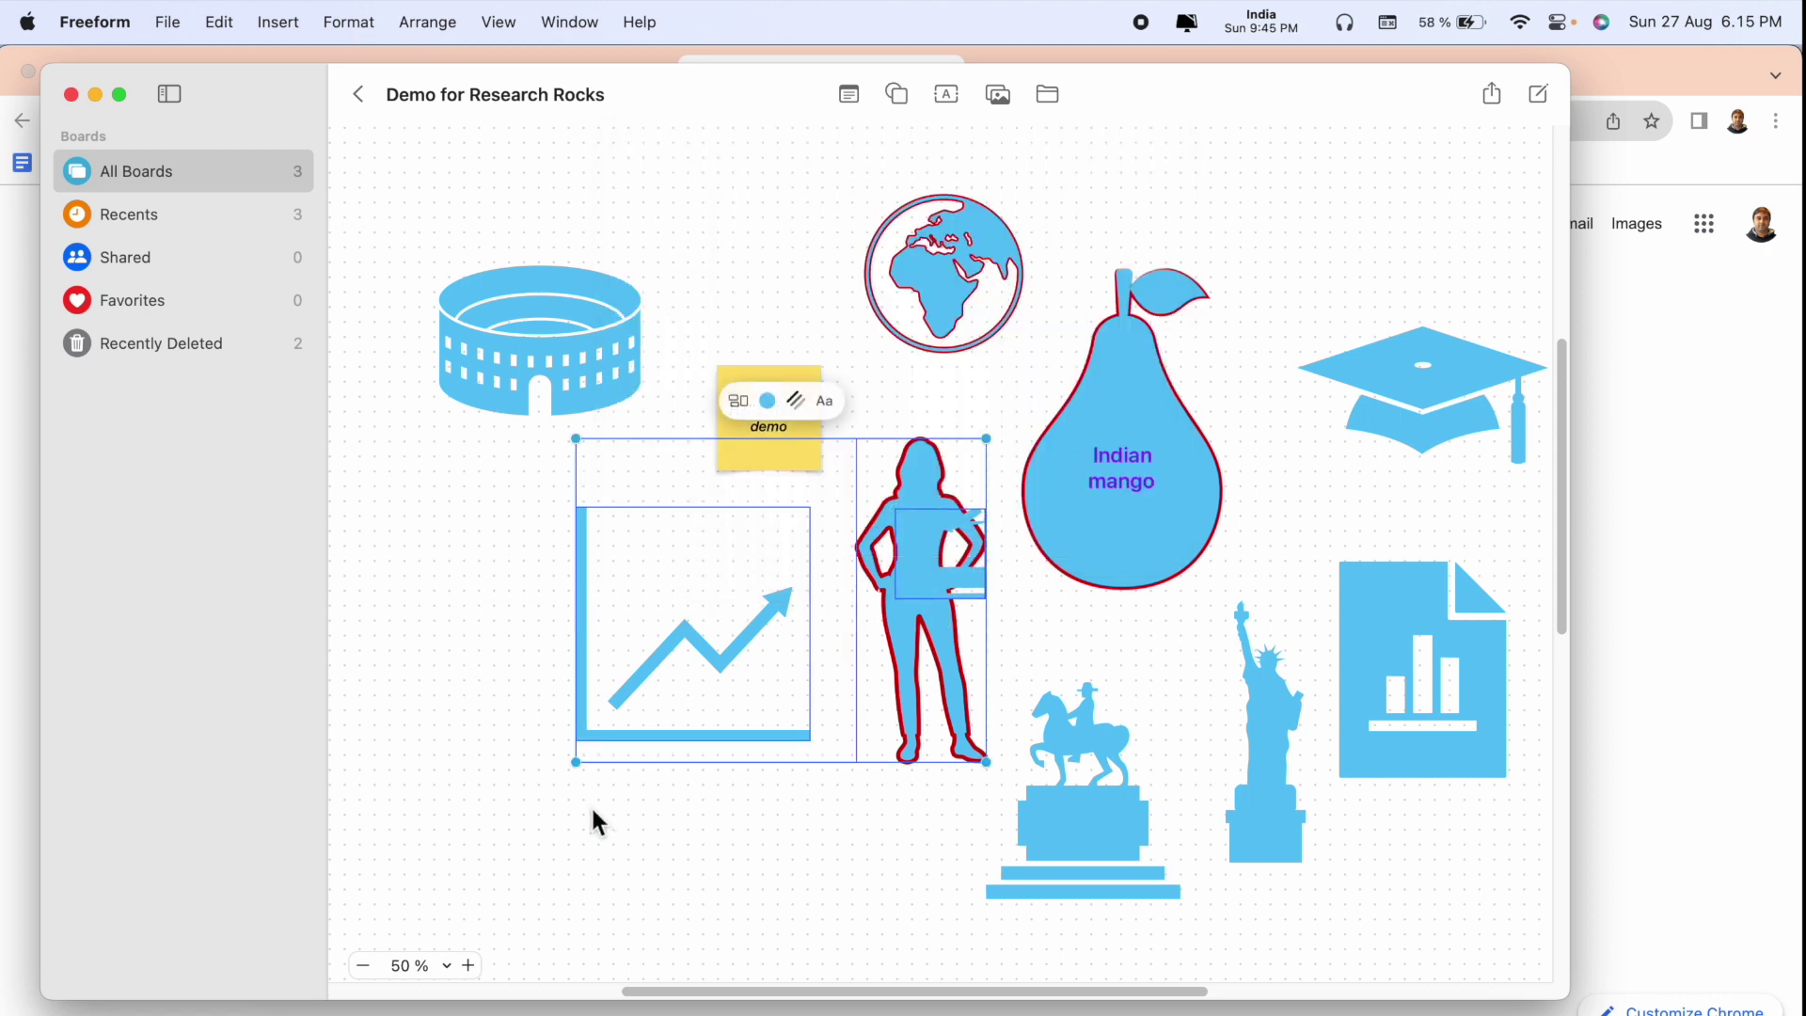
left_click(944, 558)
mouse_move(944, 552)
left_mouse_down()
mouse_move(996, 529)
mouse_move(1277, 283)
left_mouse_up()
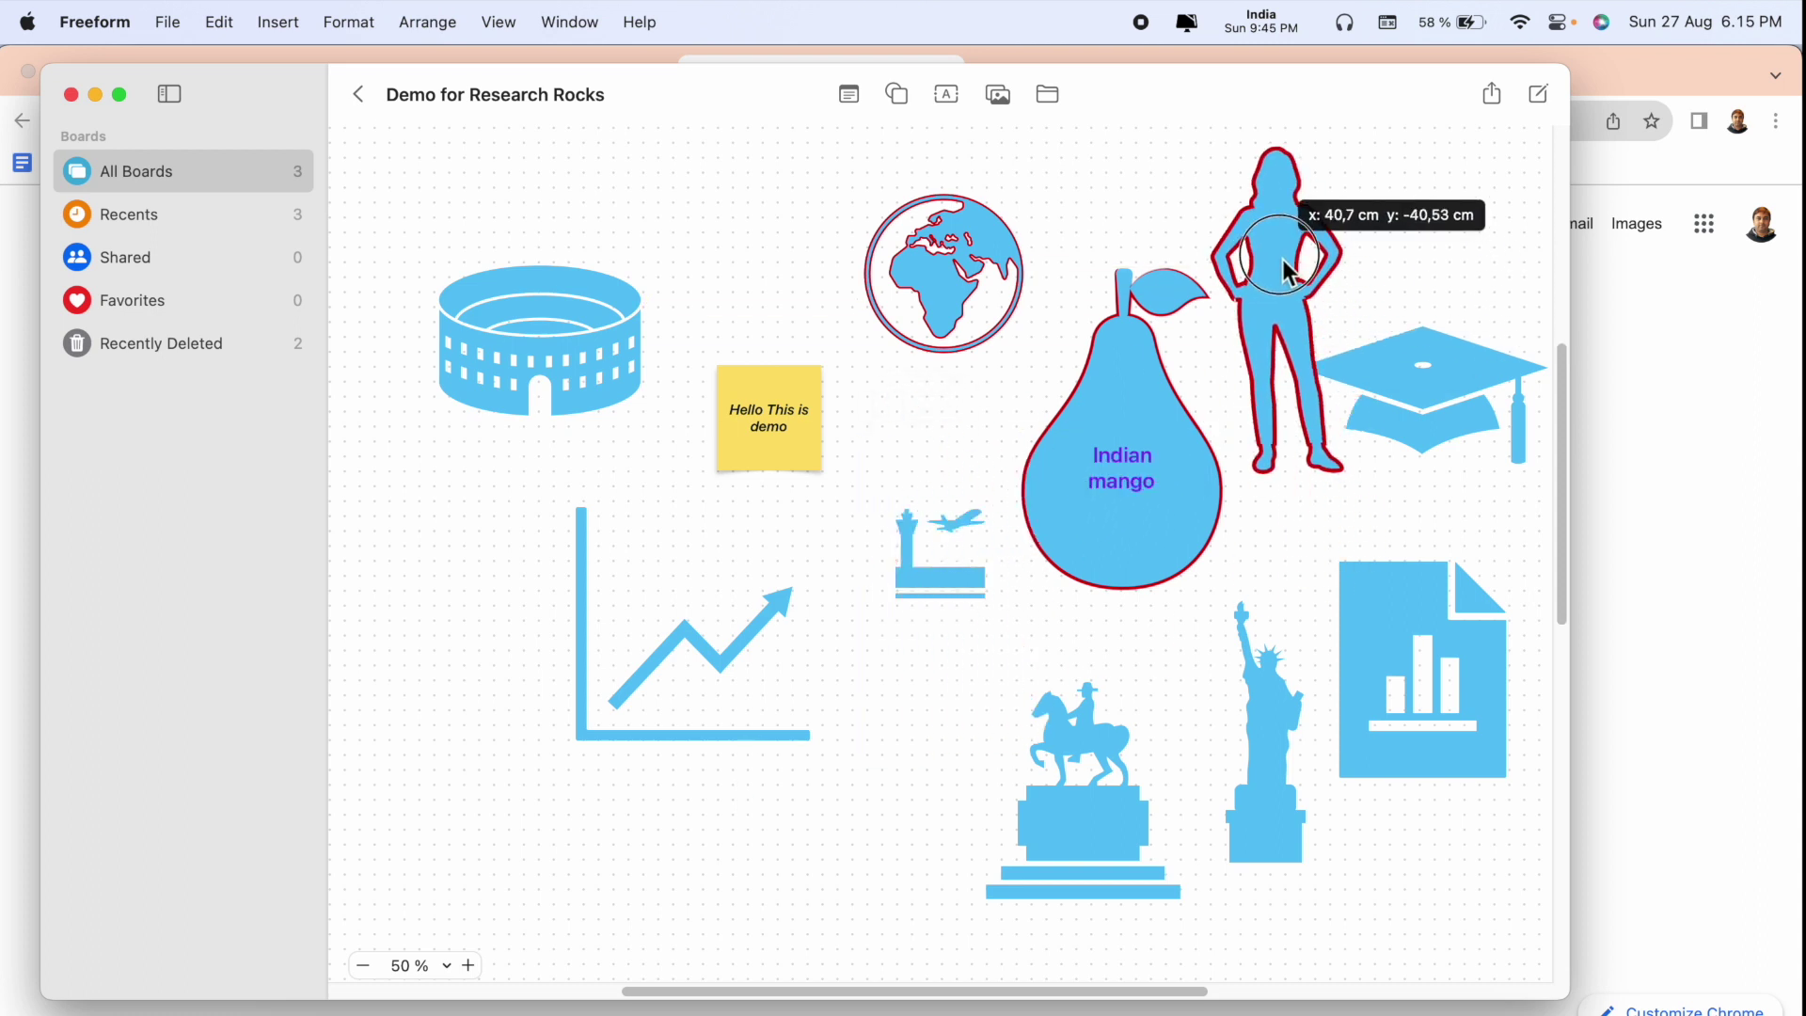
Enlarge the airport shape
left_click(927, 565)
left_click_drag(988, 747, 554, 565)
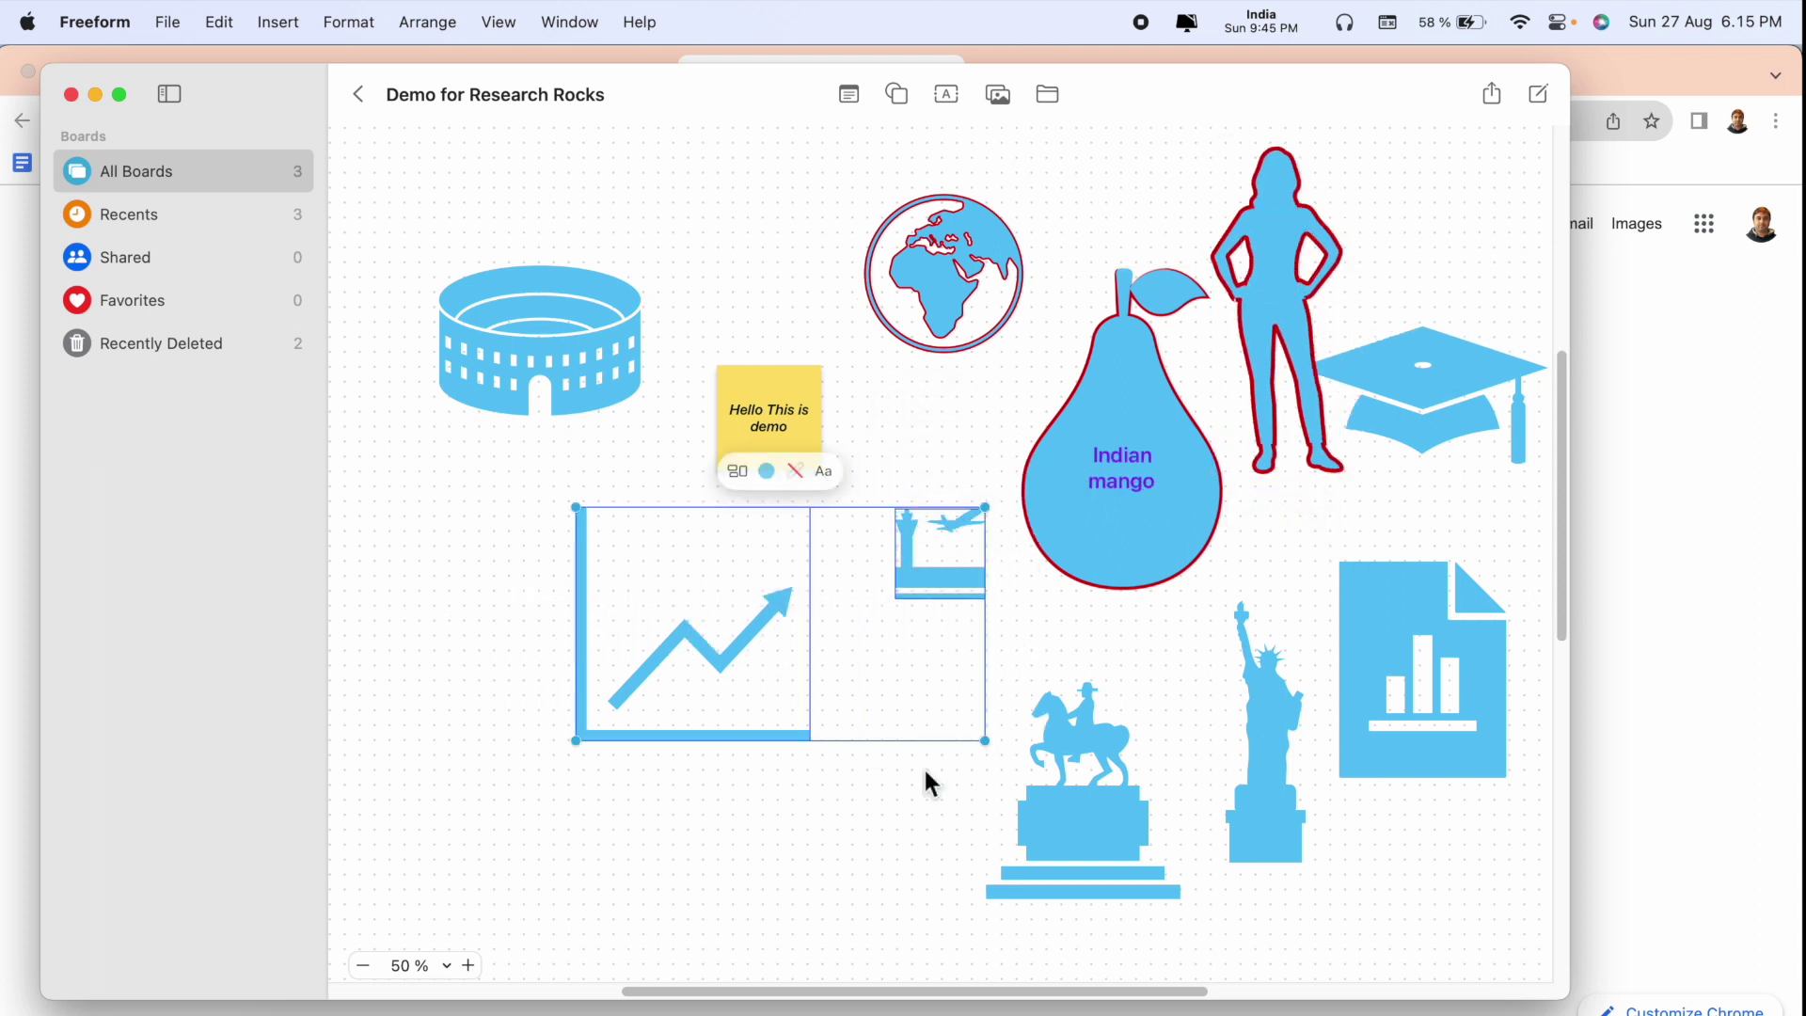
left_click(924, 766)
left_click(949, 565)
left_click_drag(894, 598, 835, 678)
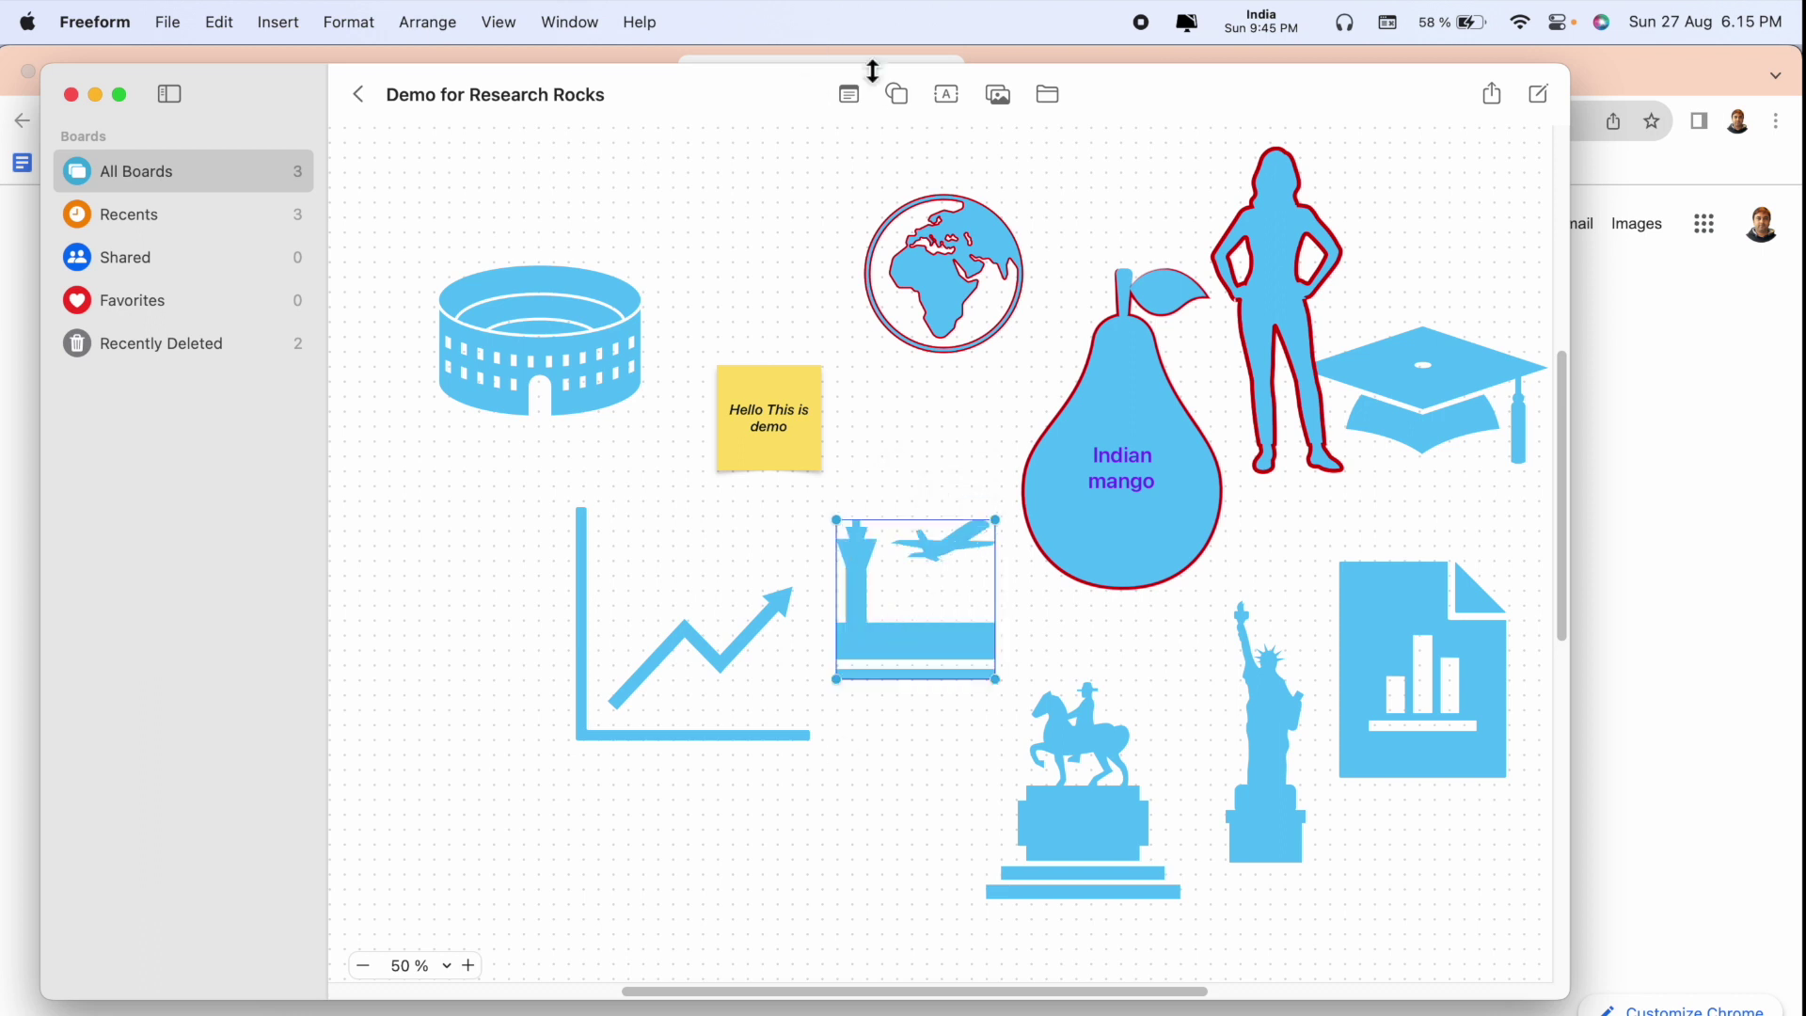
left_click(897, 93)
scroll(1086, 525, "down", 3)
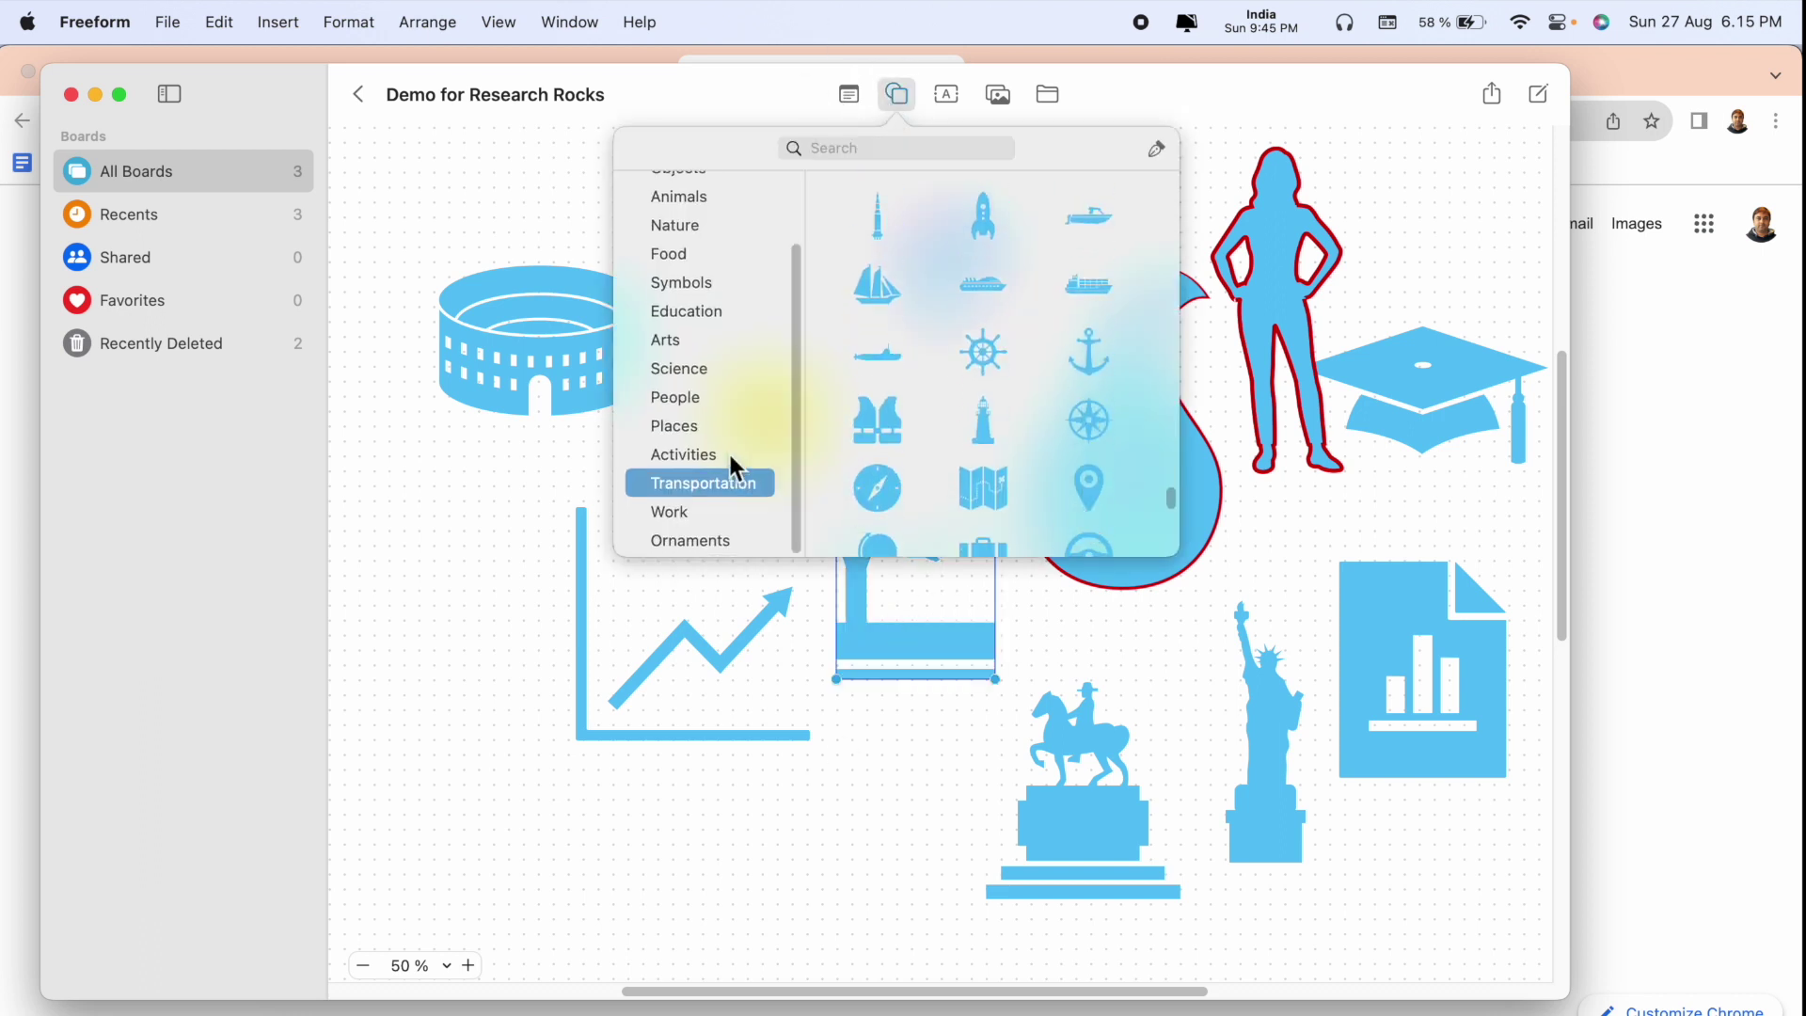
Add an empty text box and move the airport shape beside the colosseum
left_click(671, 515)
scroll(716, 527, "up", 3)
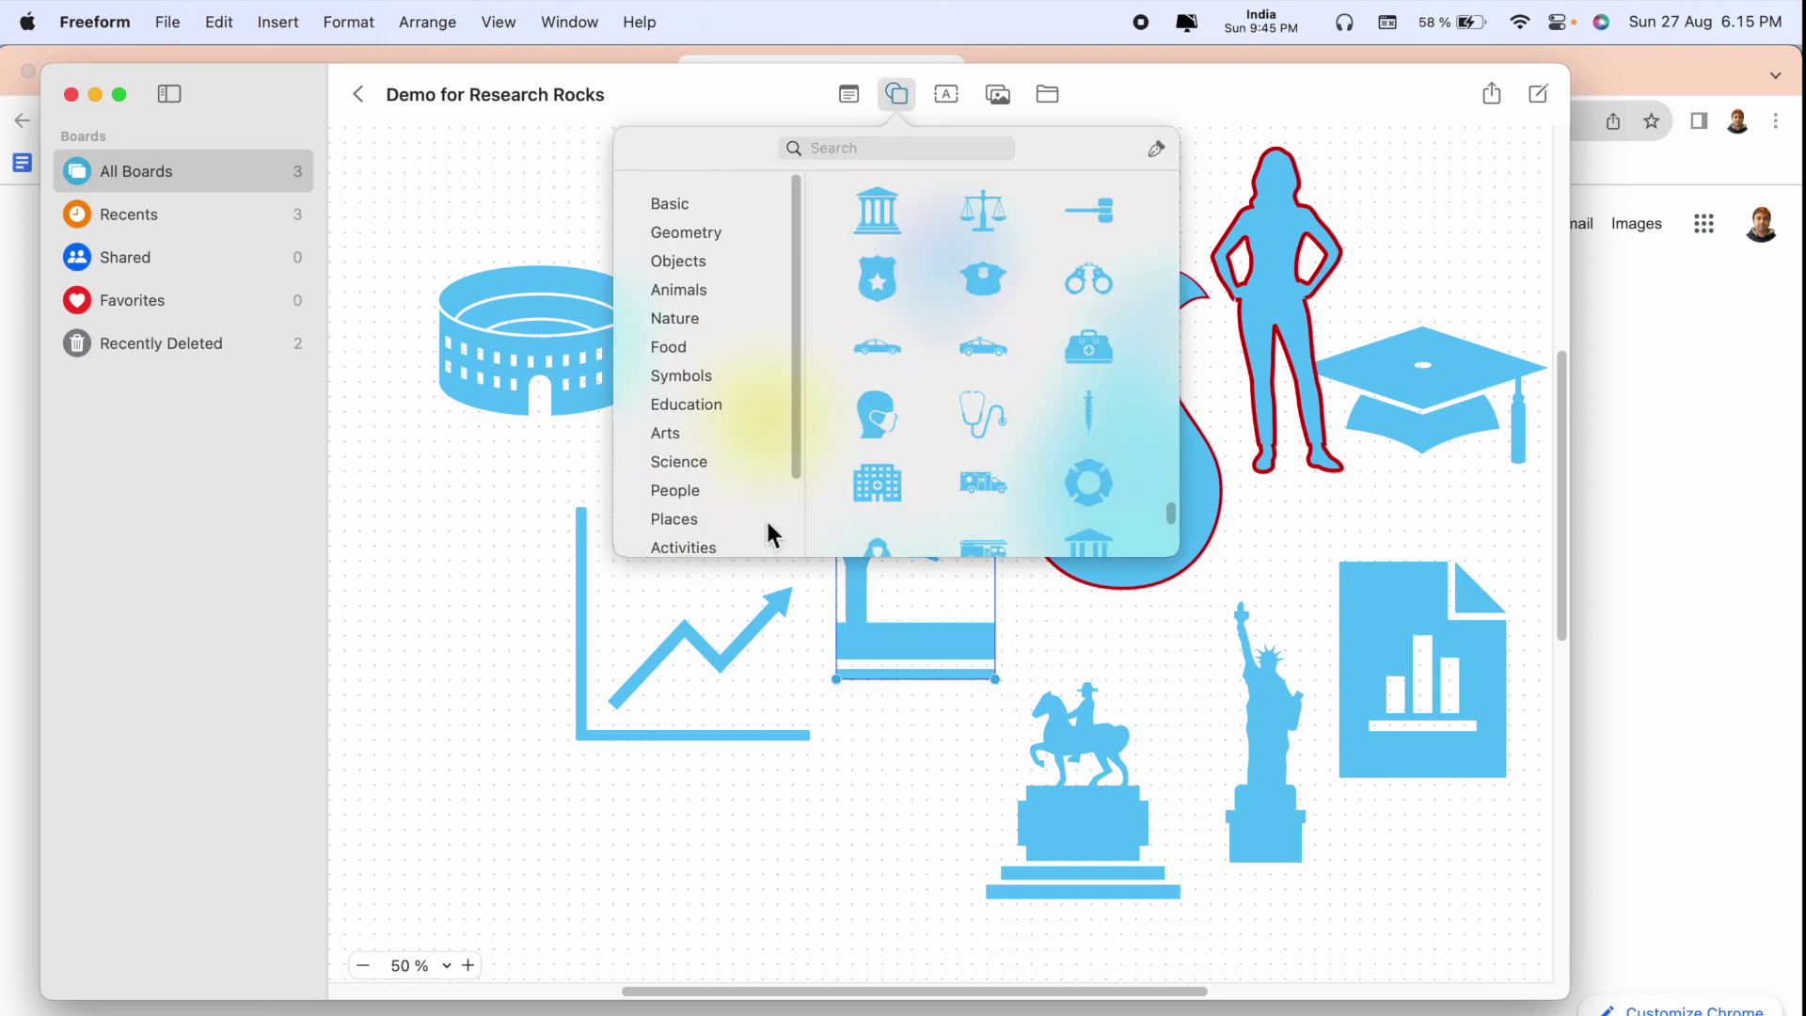
scroll(988, 479, "down", 3)
scroll(987, 478, "down", 3)
scroll(747, 472, "down", 3)
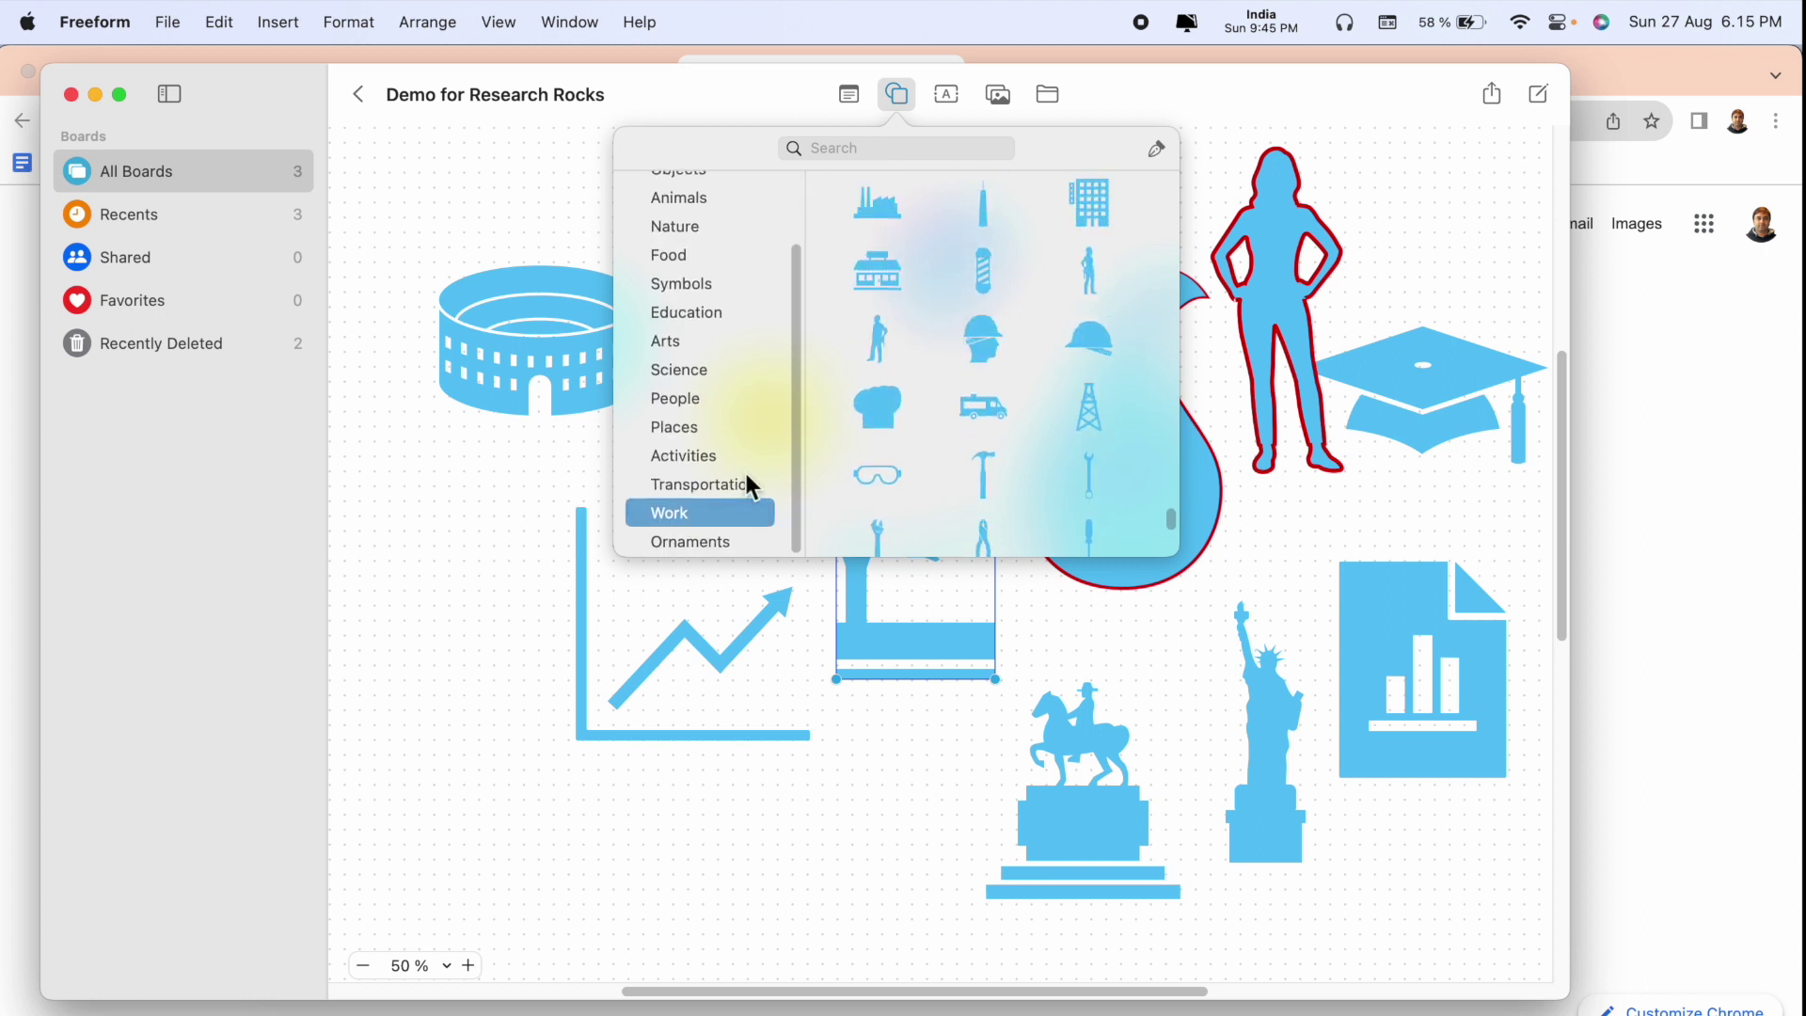
left_click(954, 99)
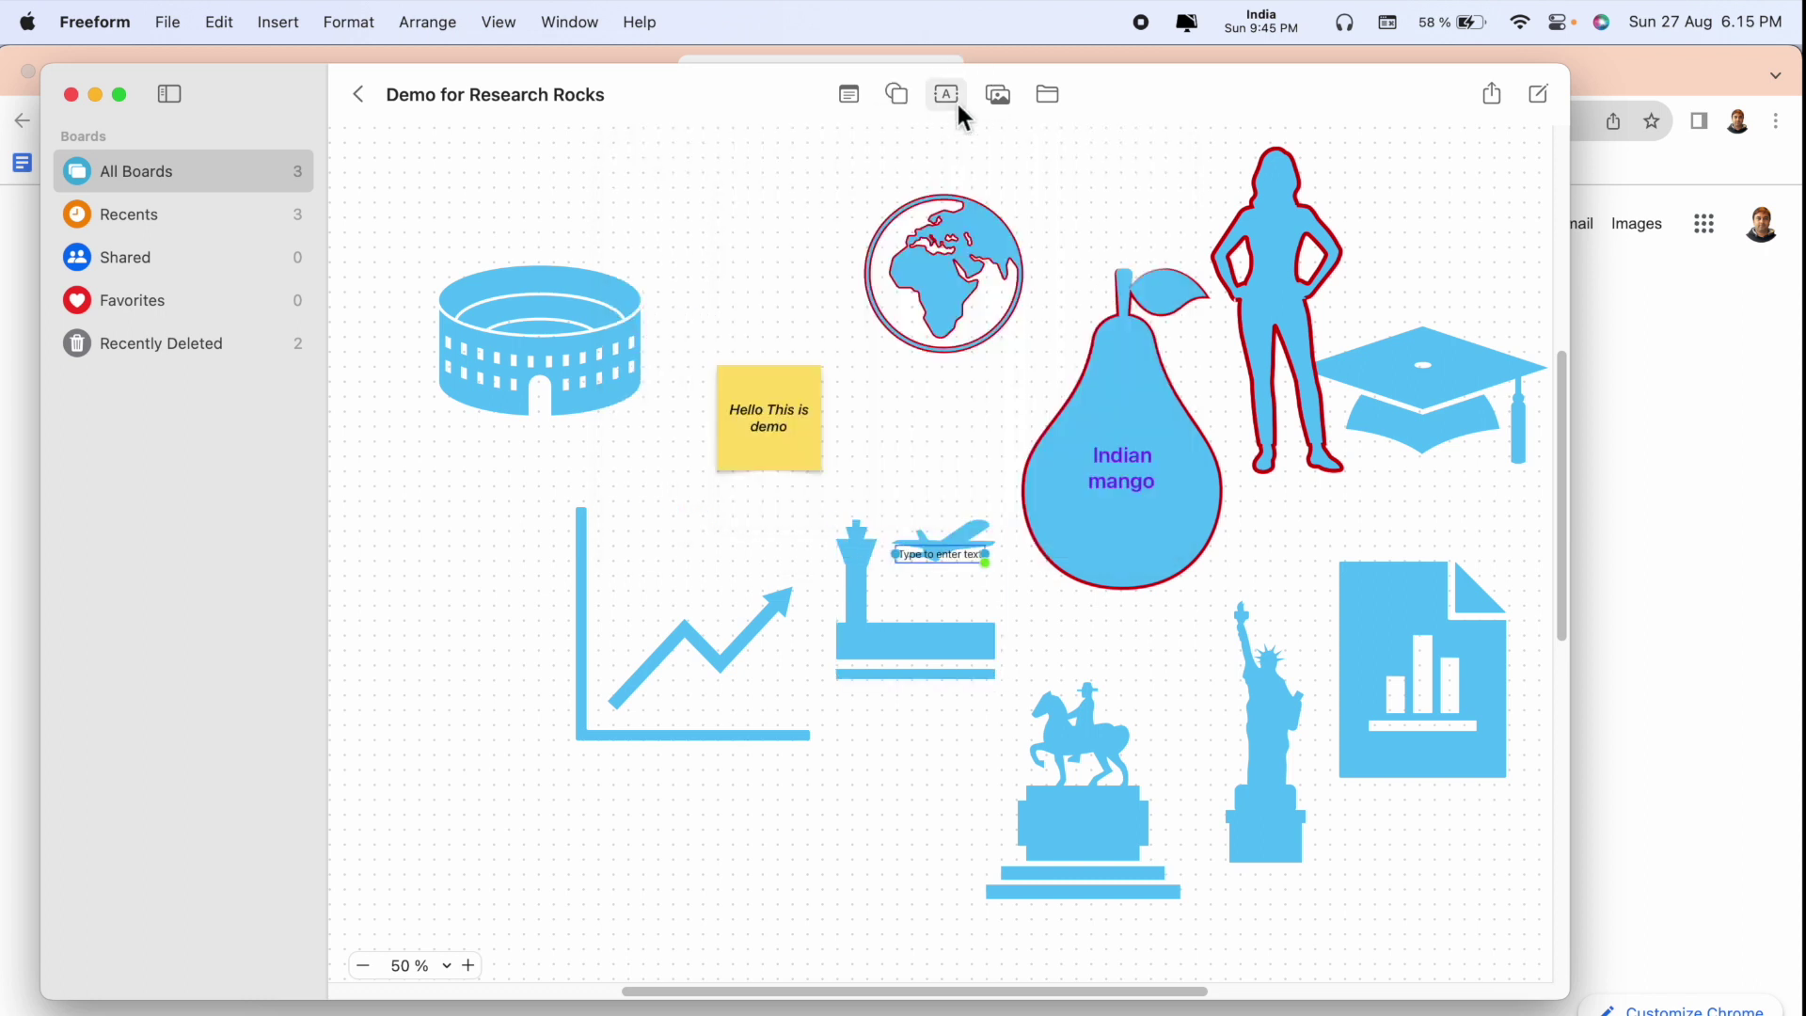
left_click_drag(937, 560, 730, 231)
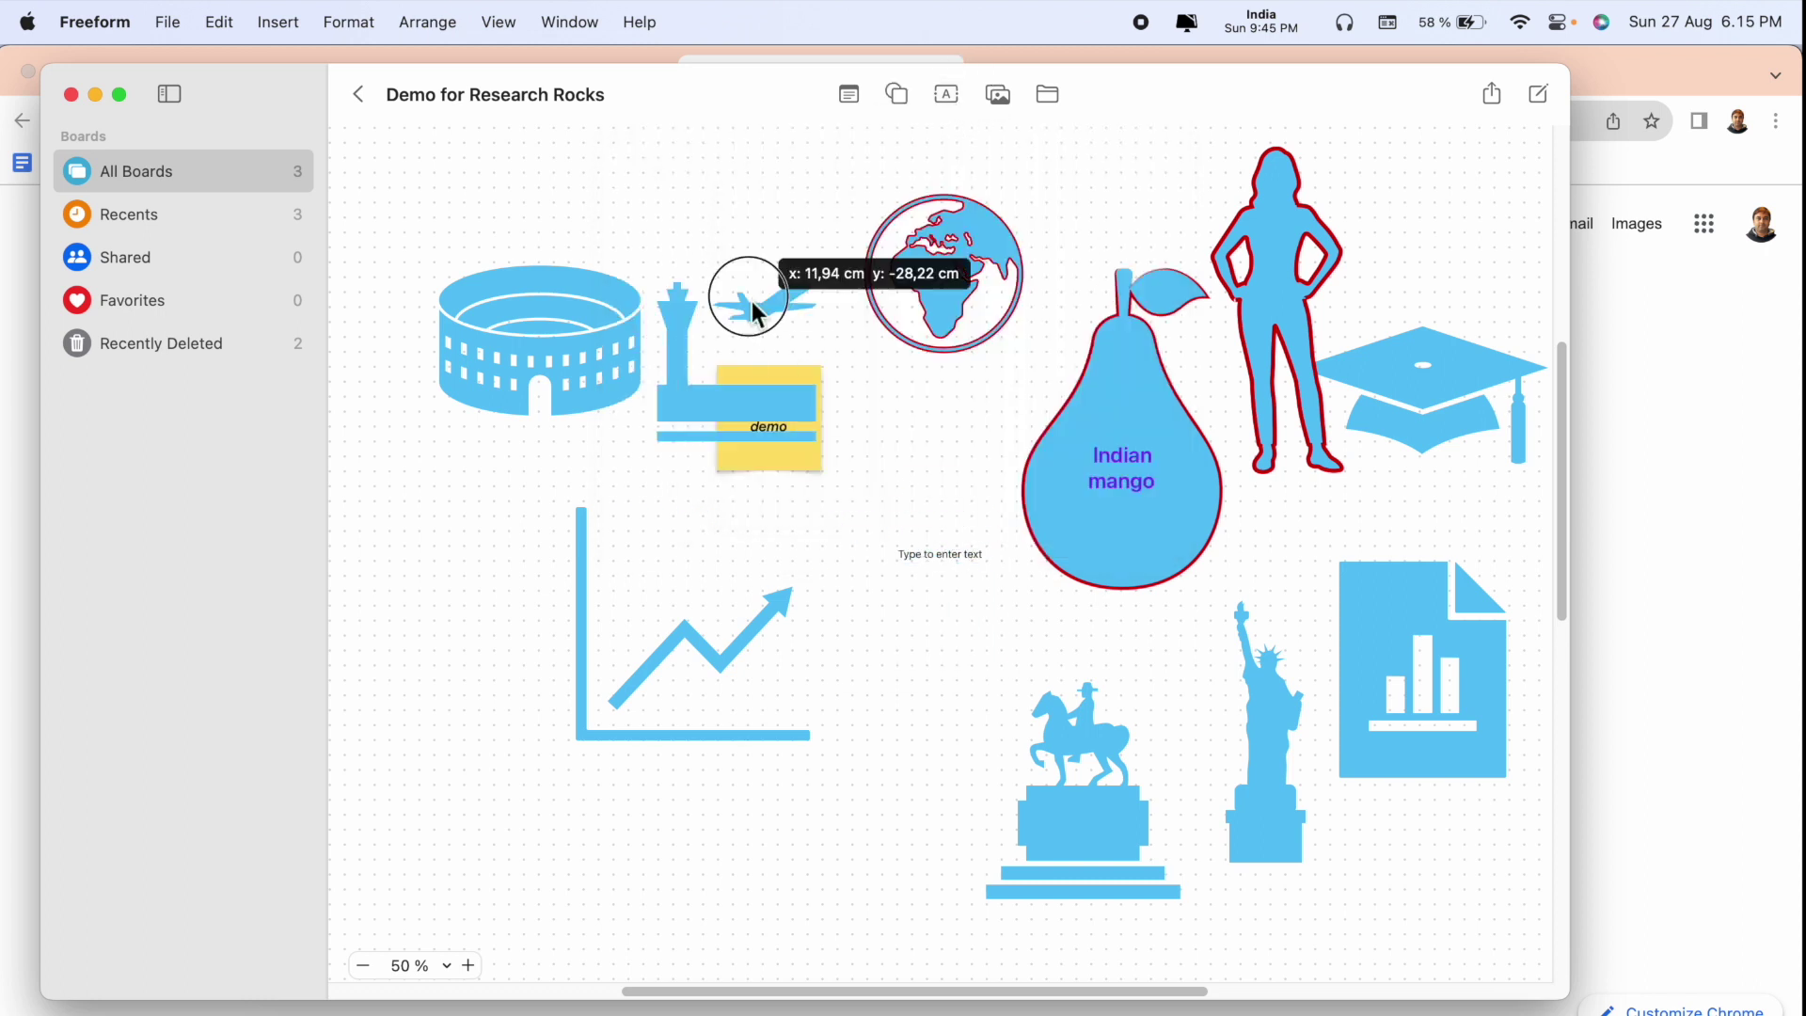
left_click(935, 557)
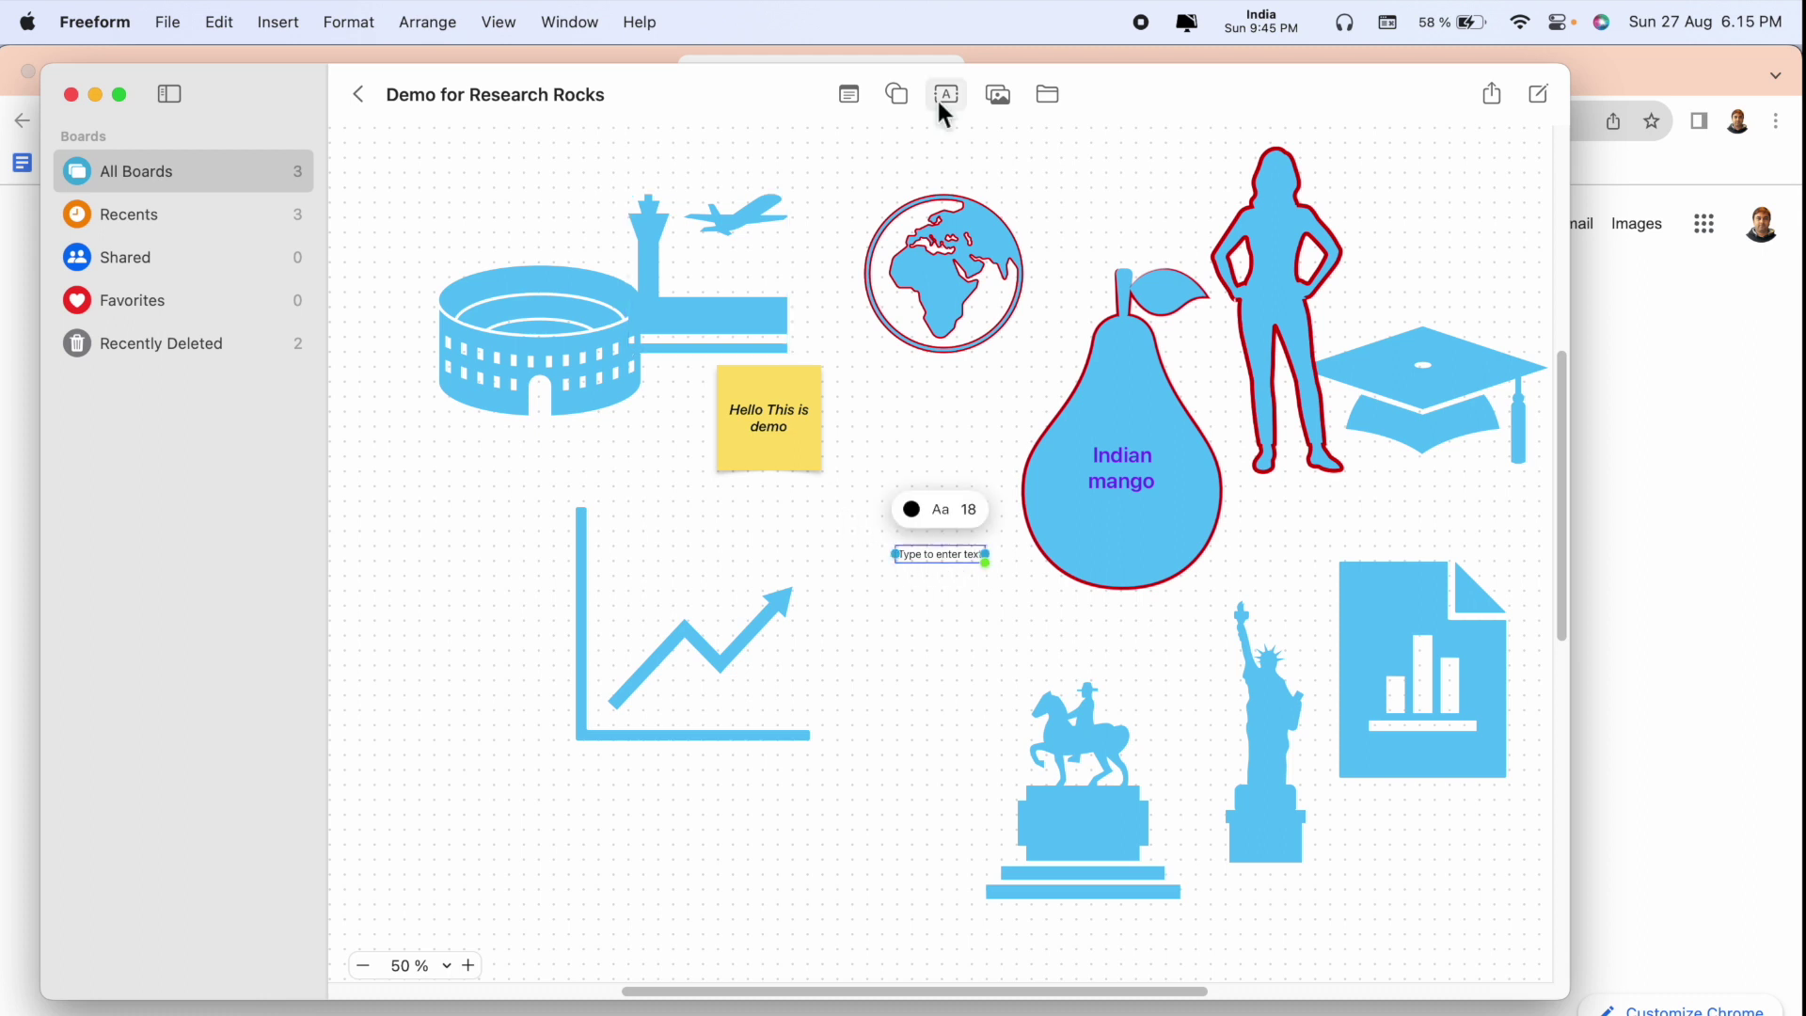
left_click(999, 95)
left_click(1079, 143)
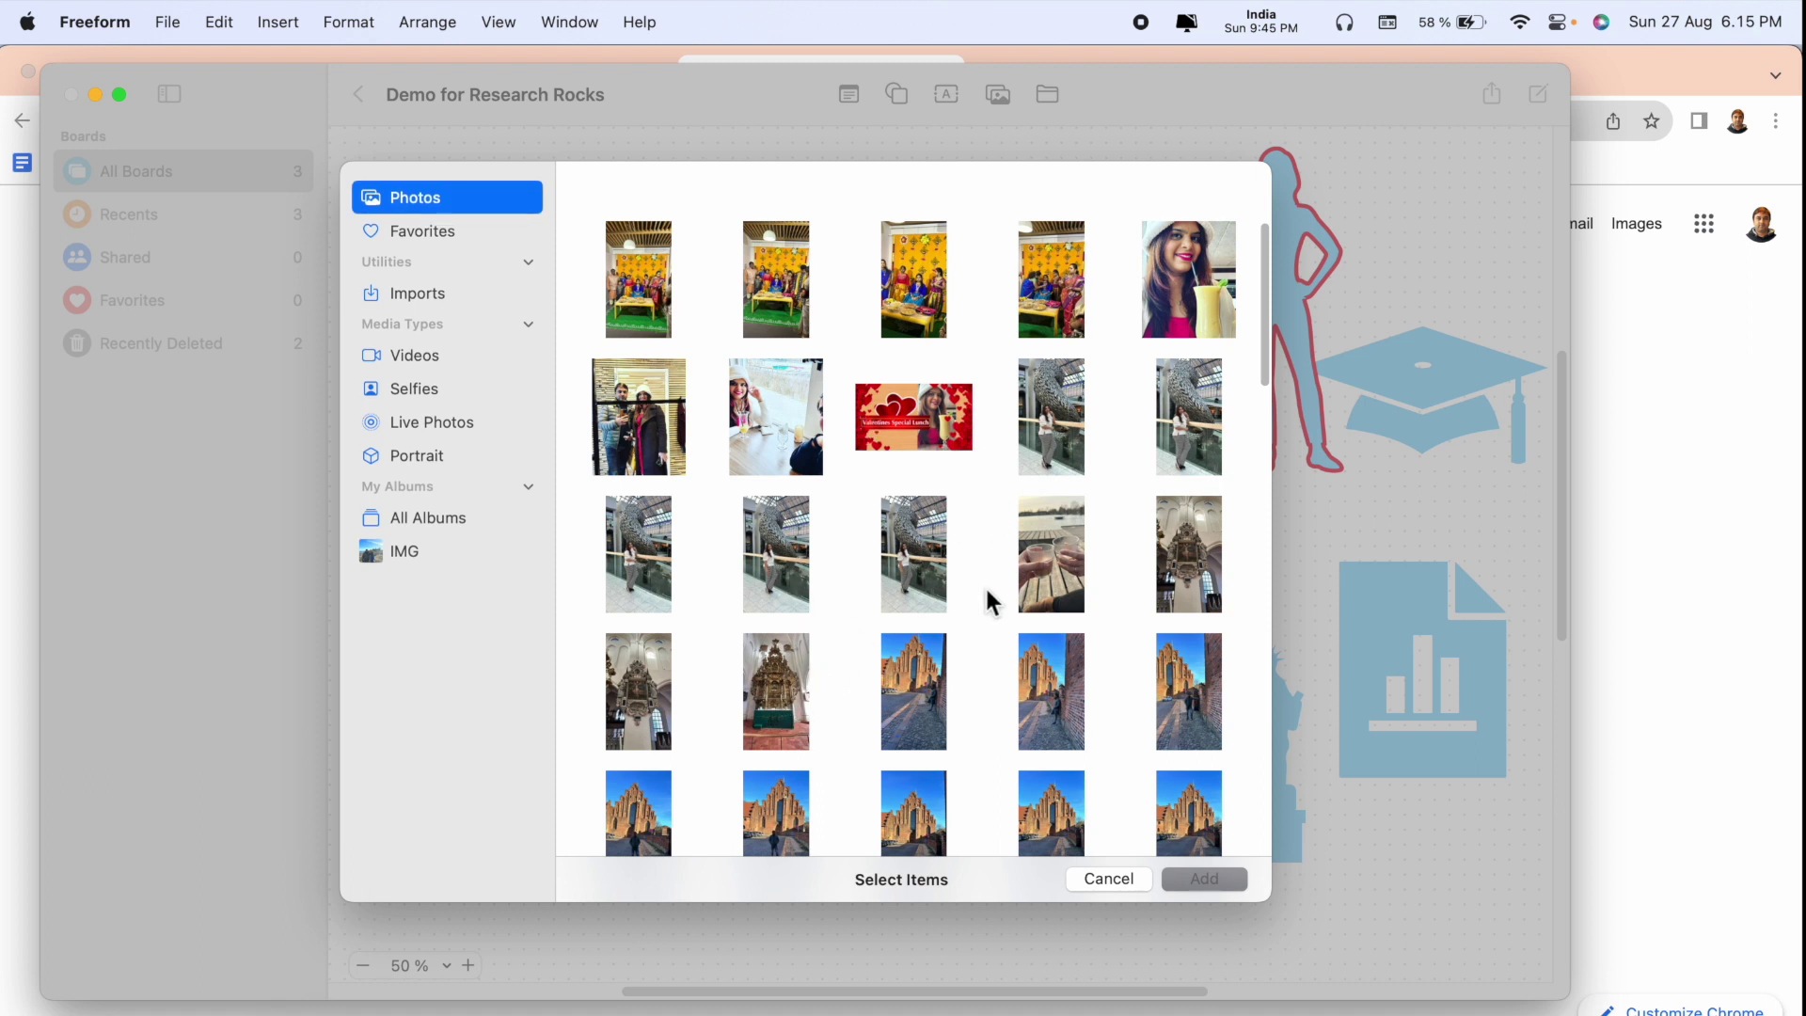
scroll(997, 585, "down", 3)
Add the brick church photo, enlarged at the board's left over the growth chart
left_click(922, 612)
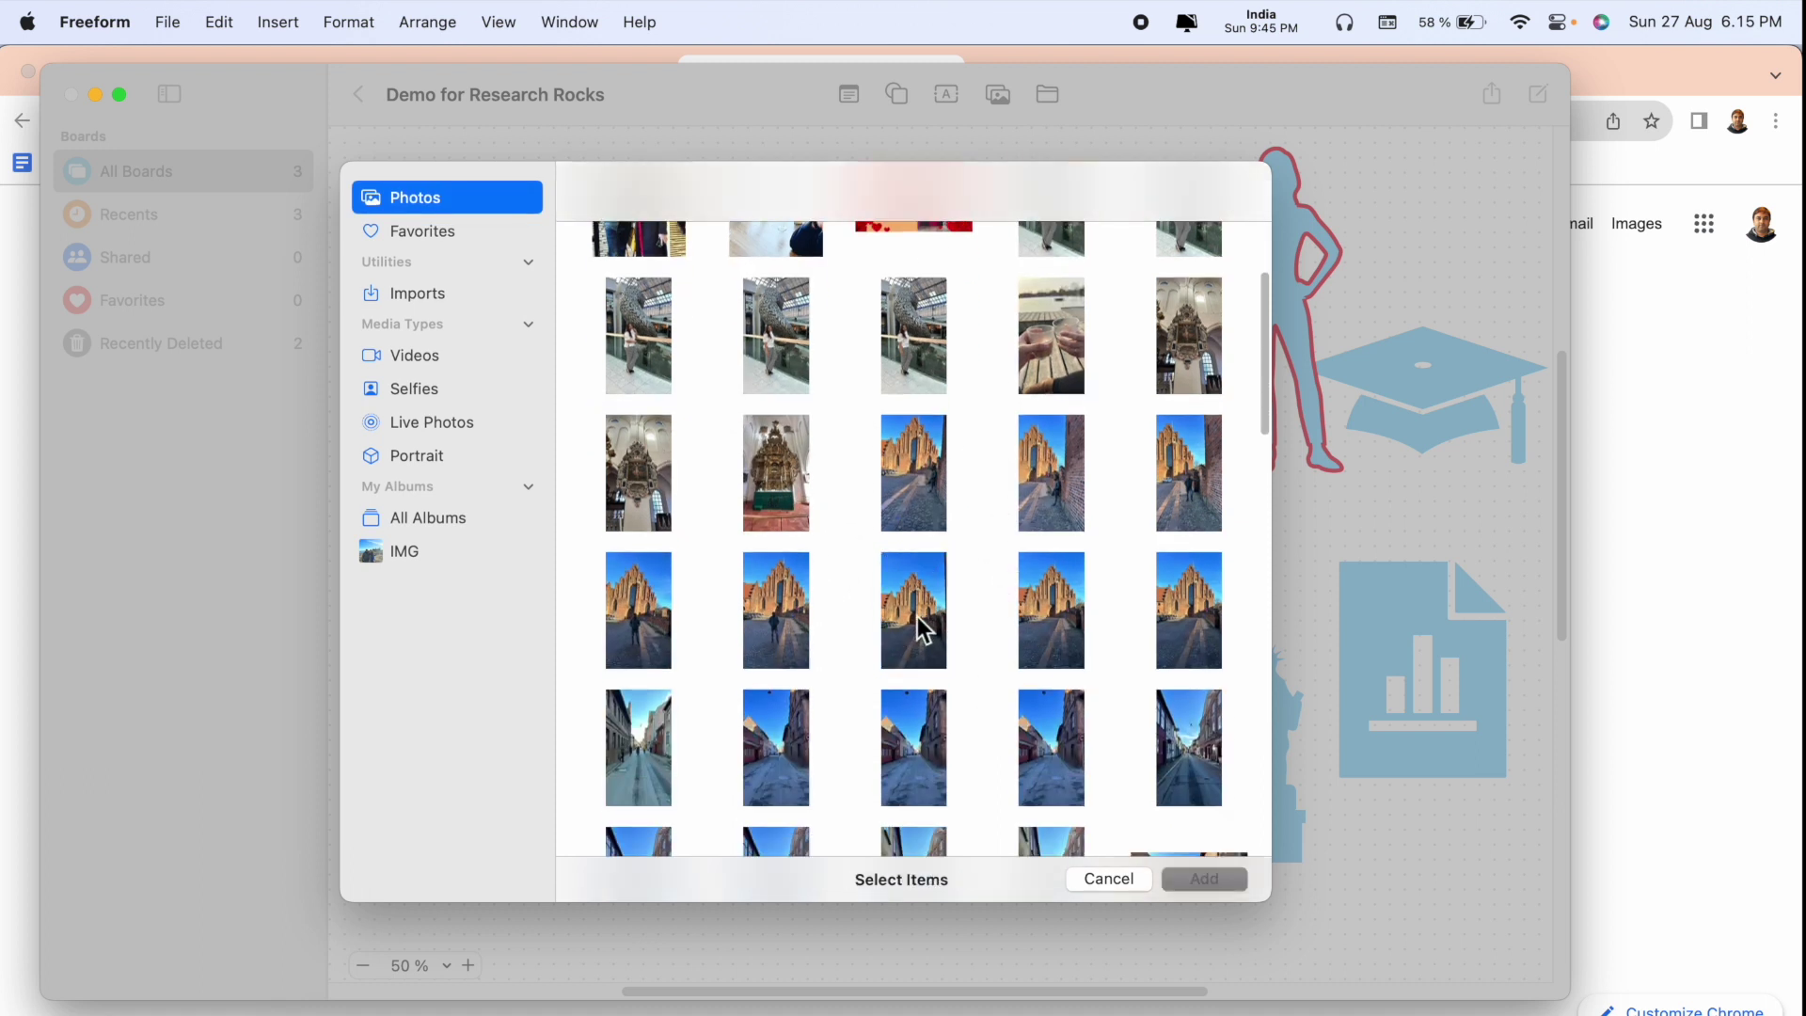
left_click(917, 616)
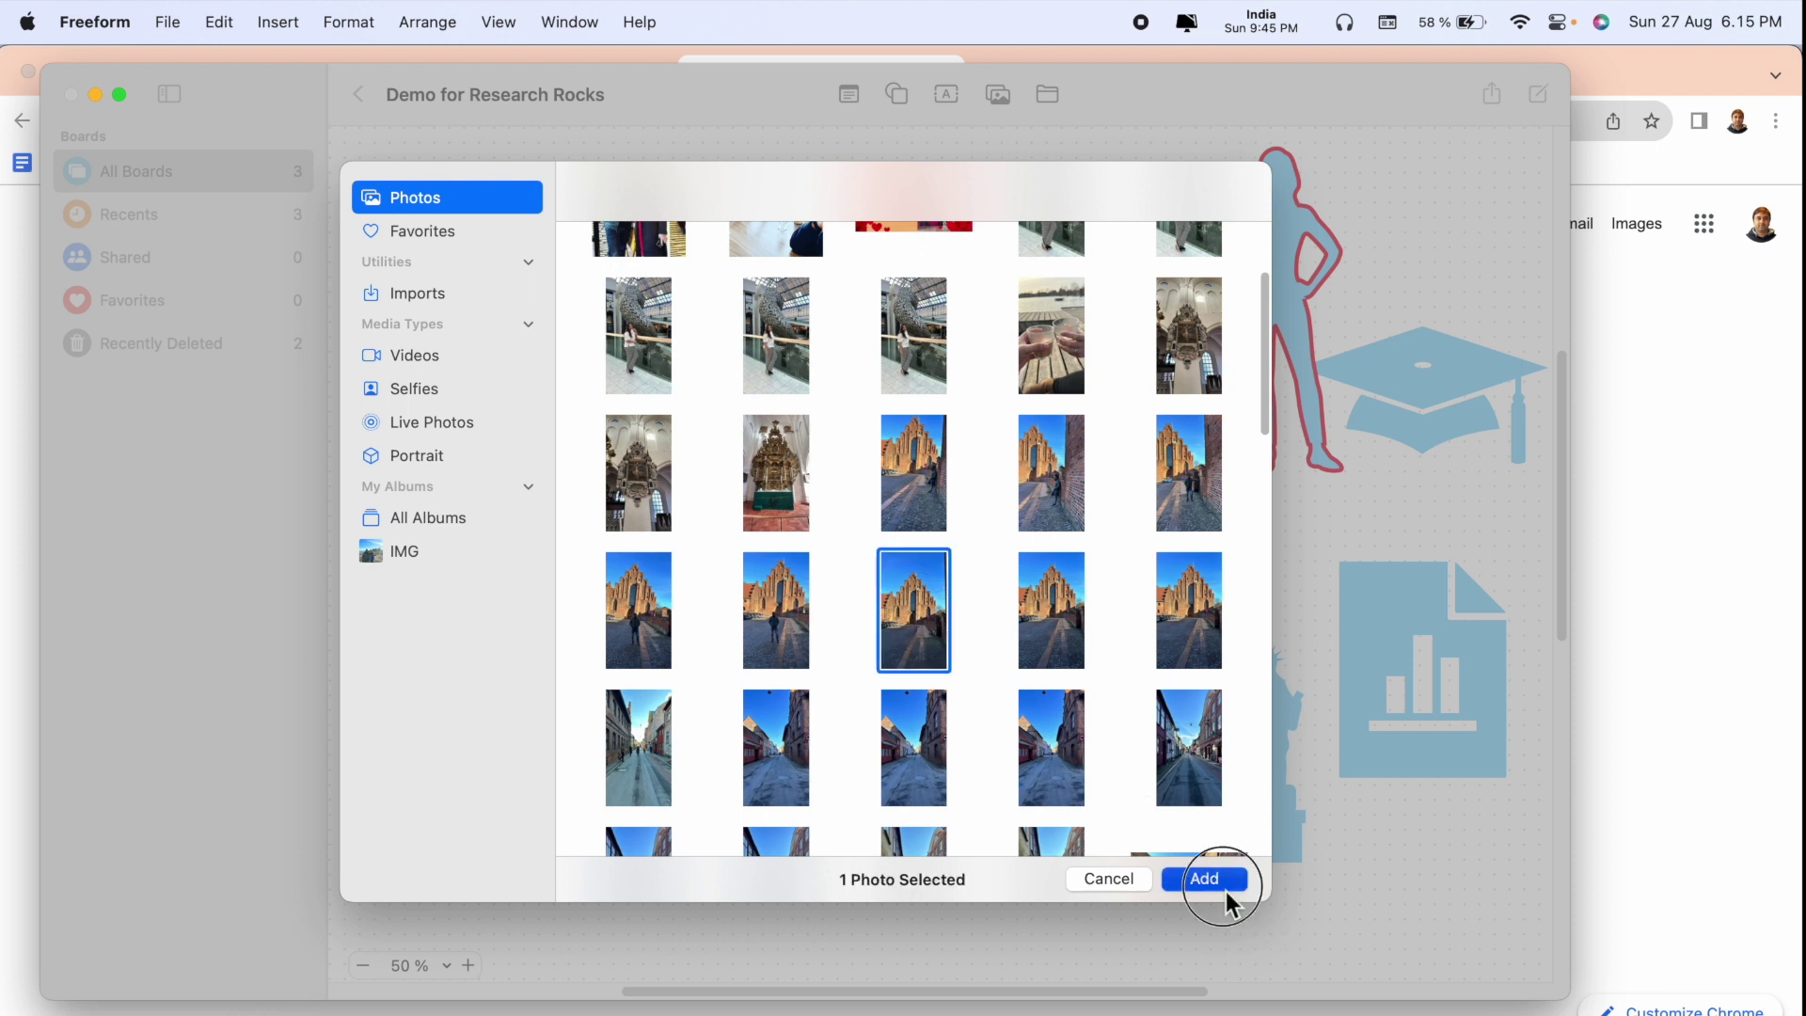
left_click(1204, 877)
mouse_move(960, 579)
left_mouse_down()
mouse_move(471, 639)
mouse_move(626, 968)
left_mouse_up()
left_click_drag(560, 812, 559, 746)
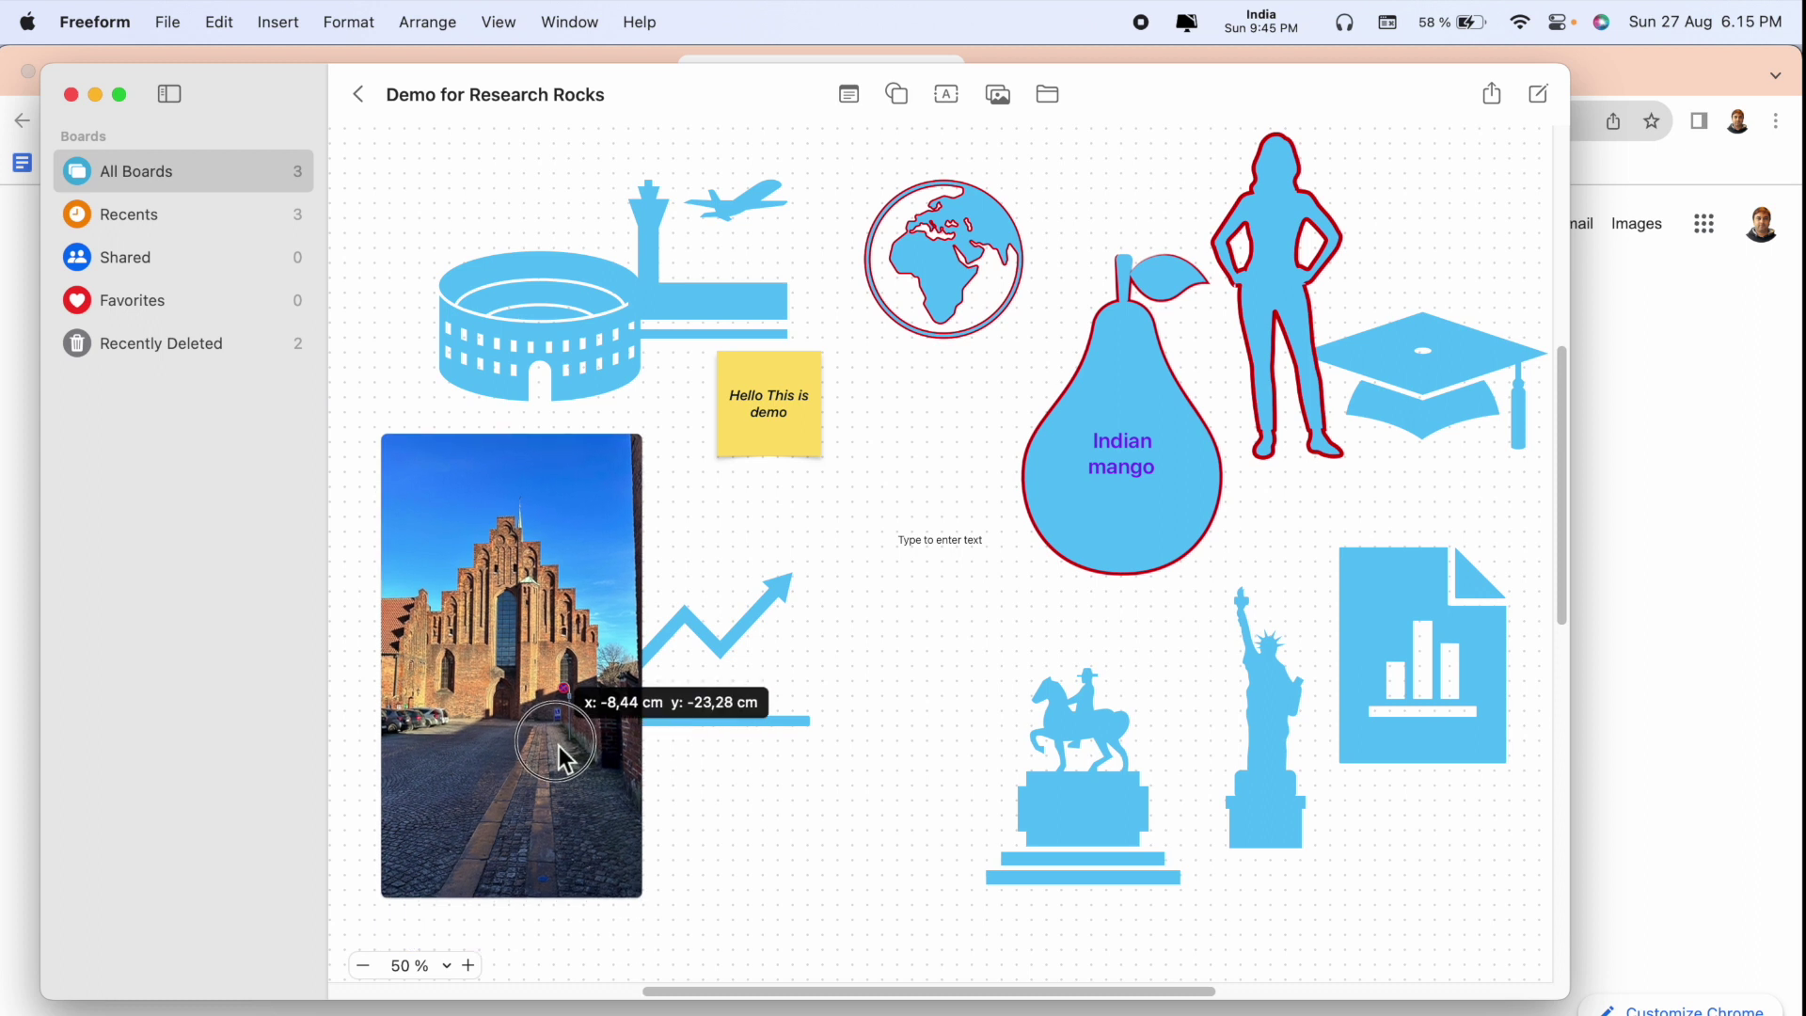
Open the file picker and cancel it without inserting a file
left_click(1048, 94)
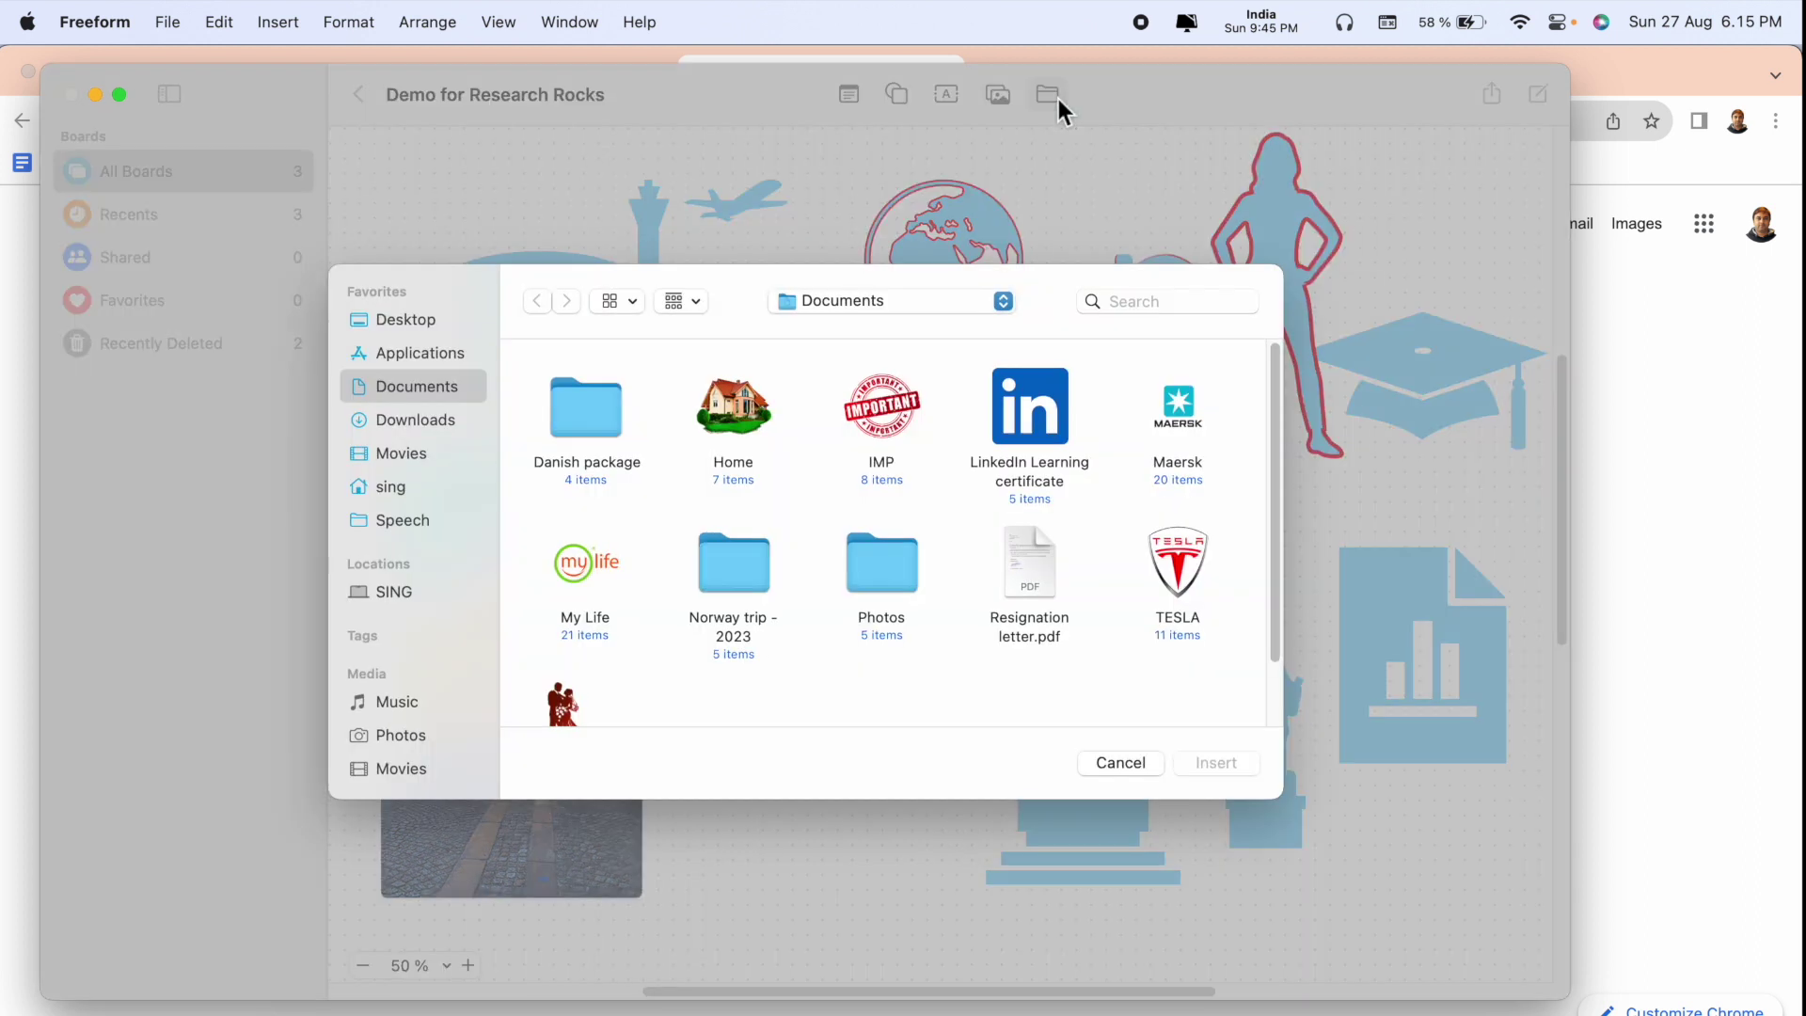
left_click(1120, 760)
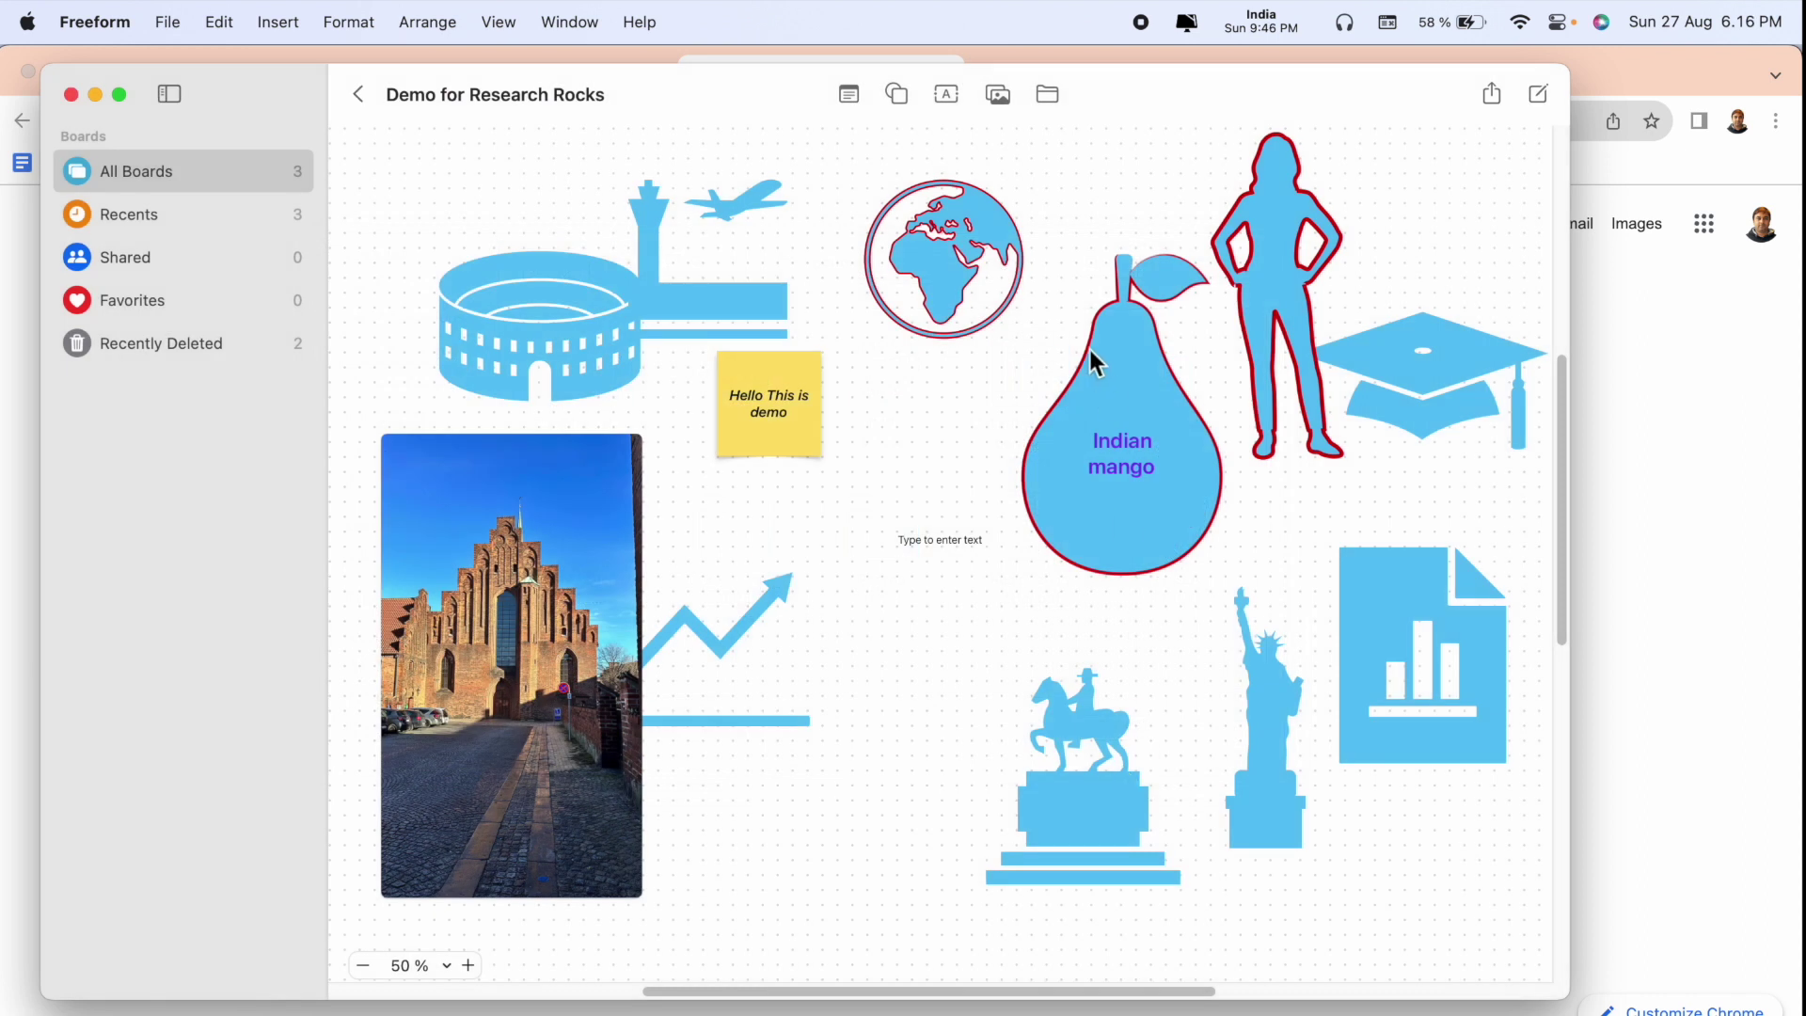
left_click(1492, 94)
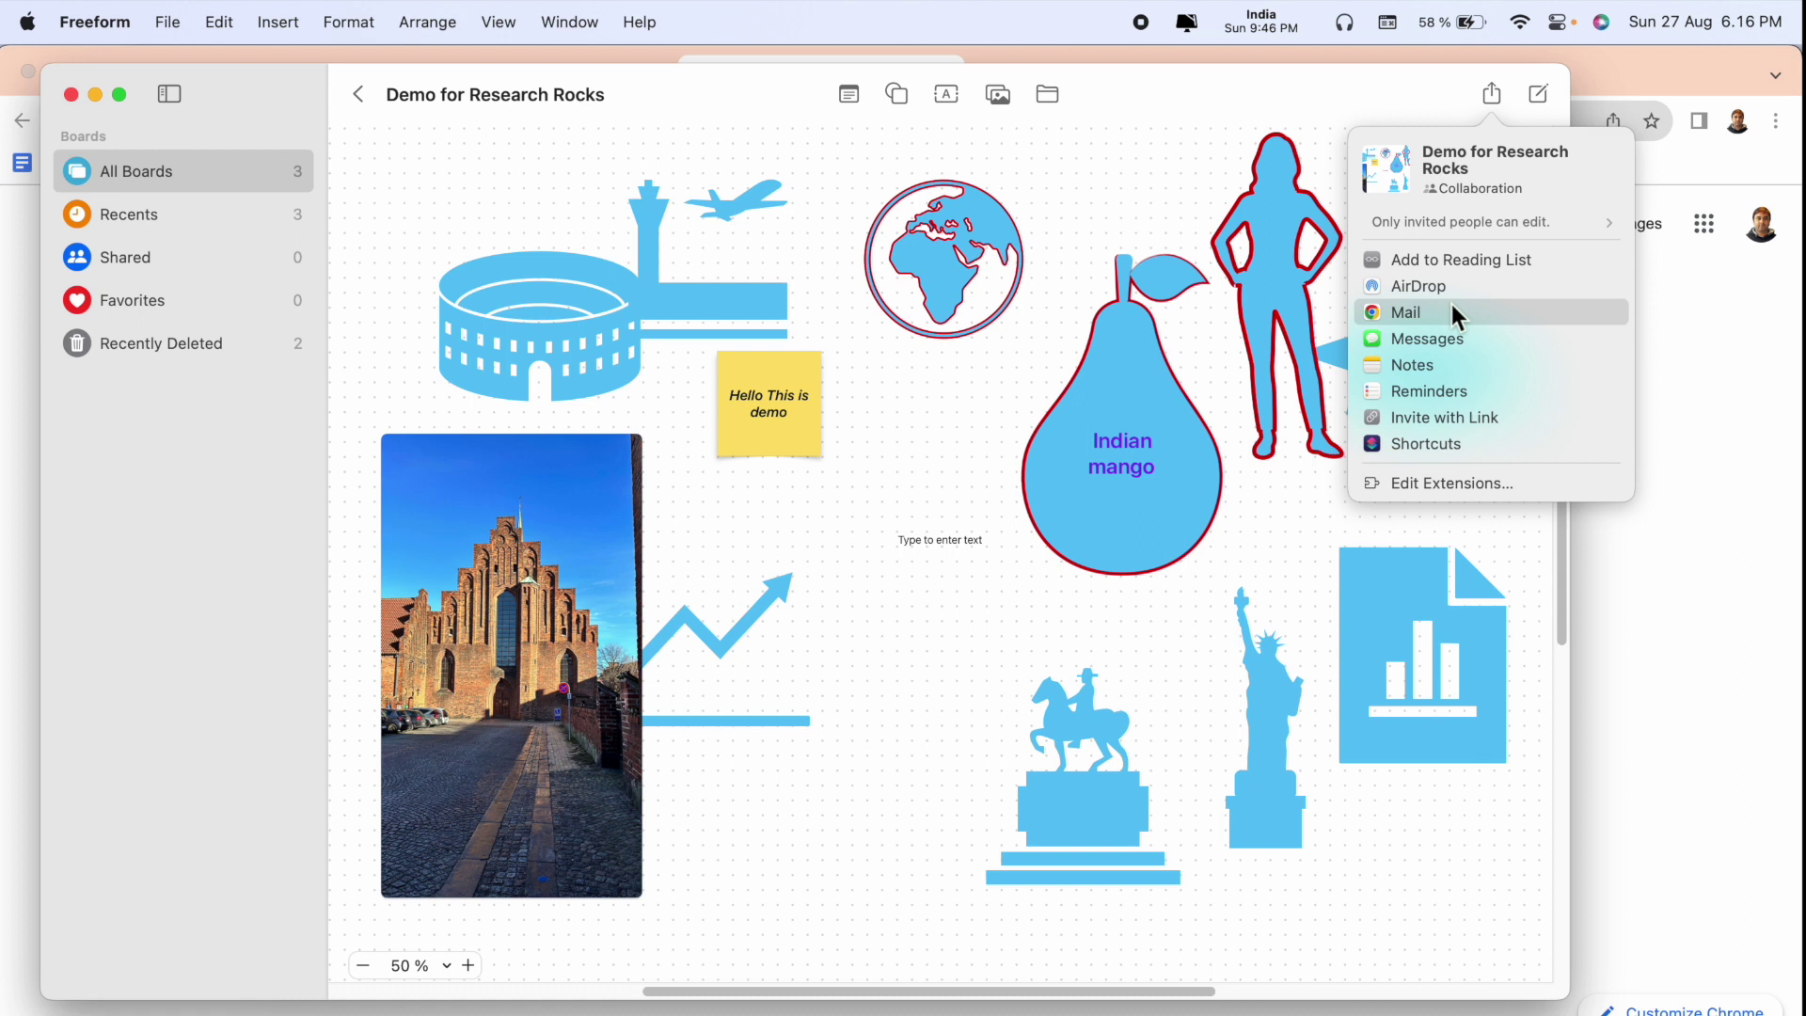
Check the empty Shared boards list and start the blank Untitled 2 board
left_click(260, 496)
left_click(114, 245)
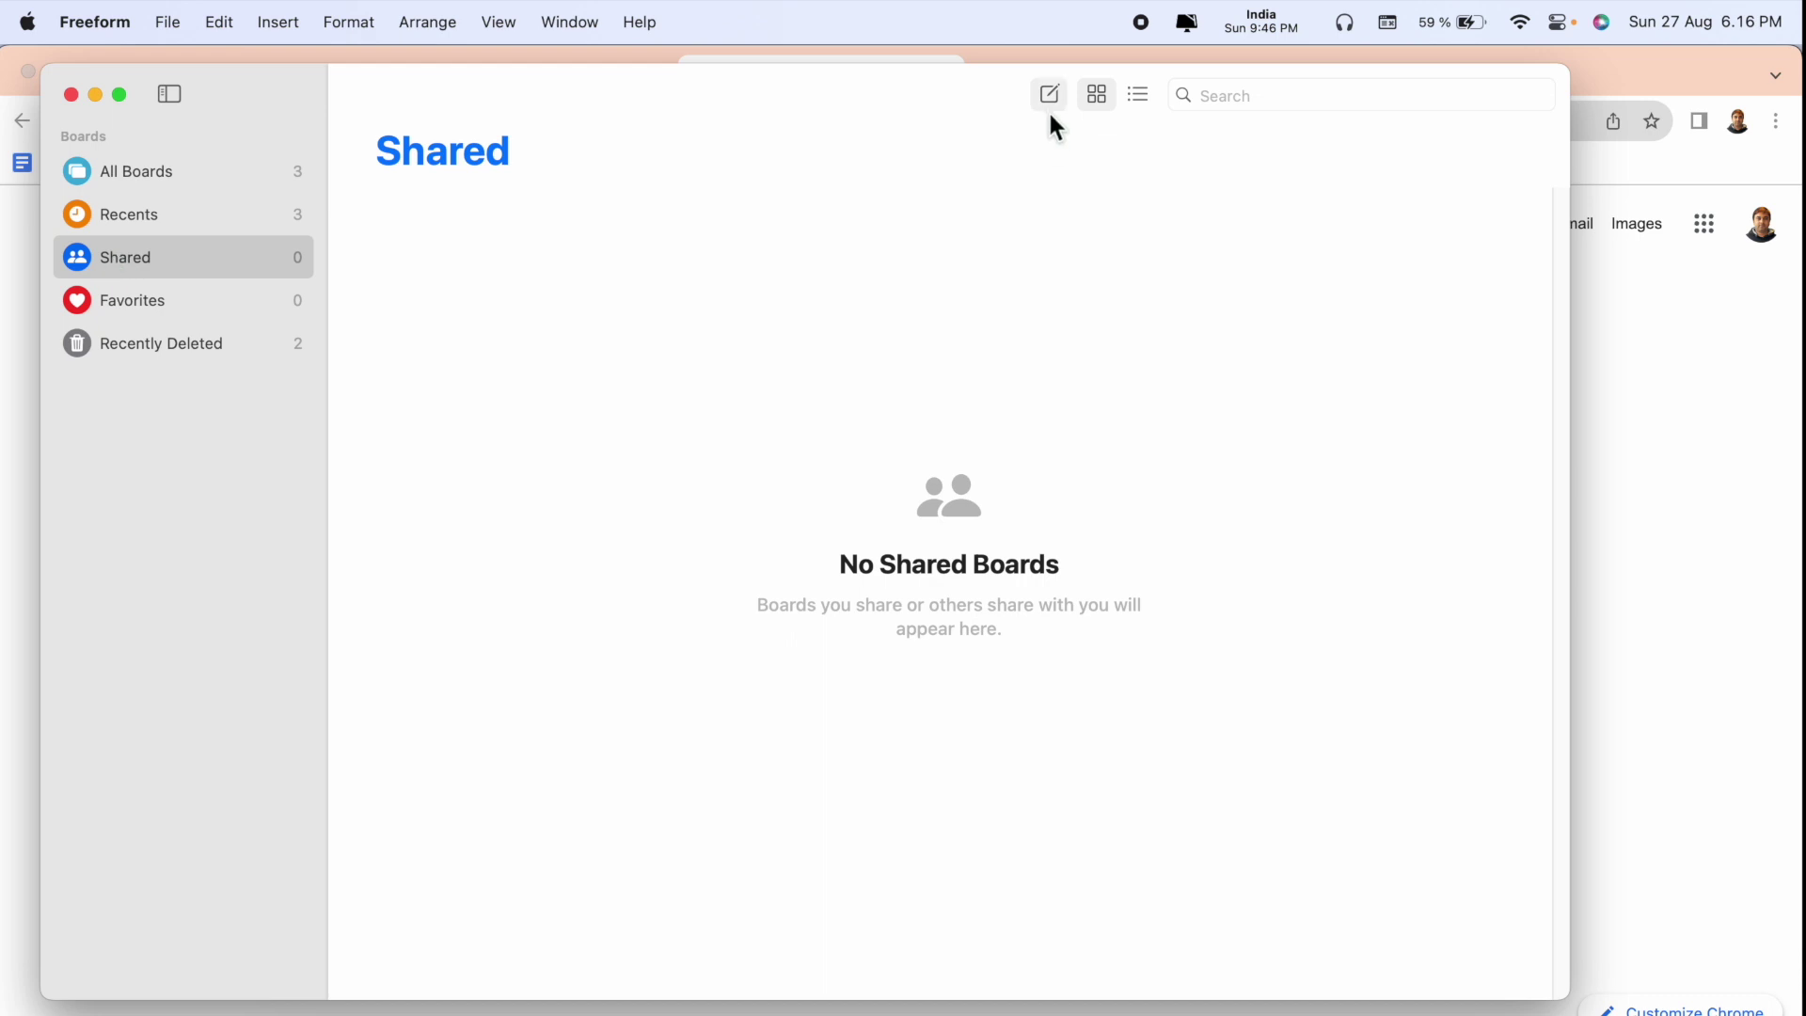
left_click(1047, 95)
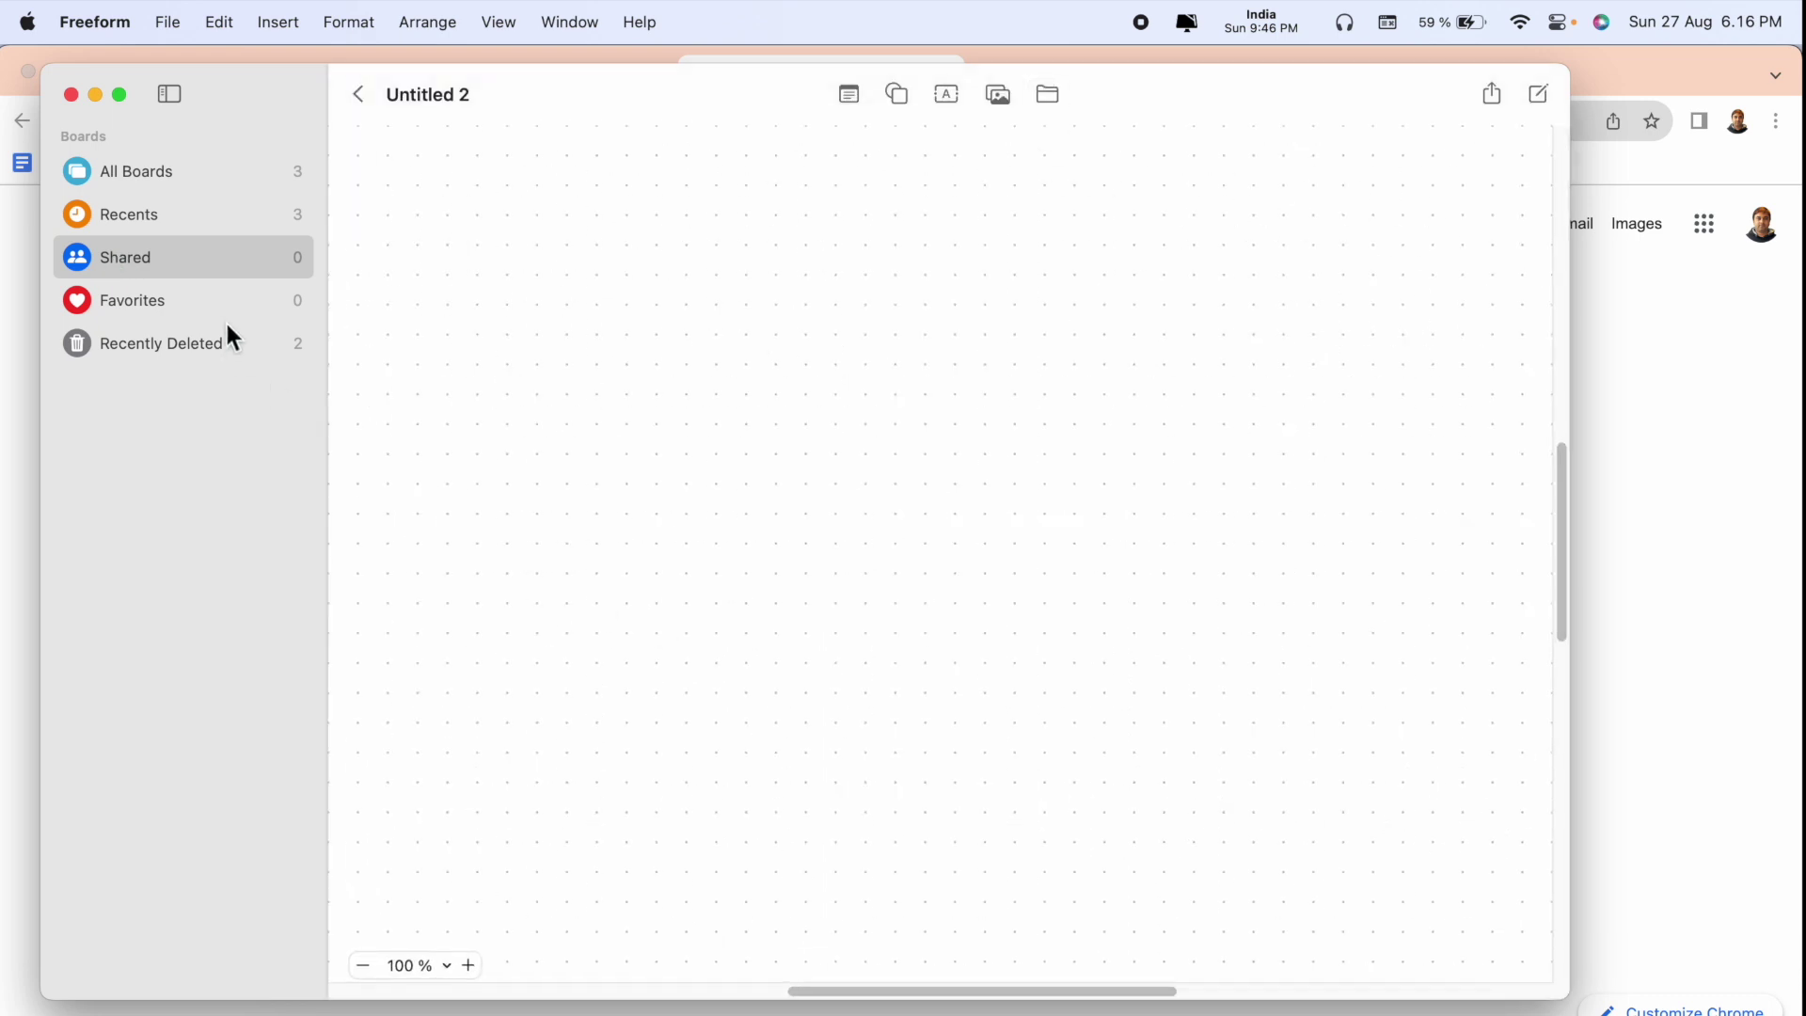
left_click(225, 171)
double_click(501, 303)
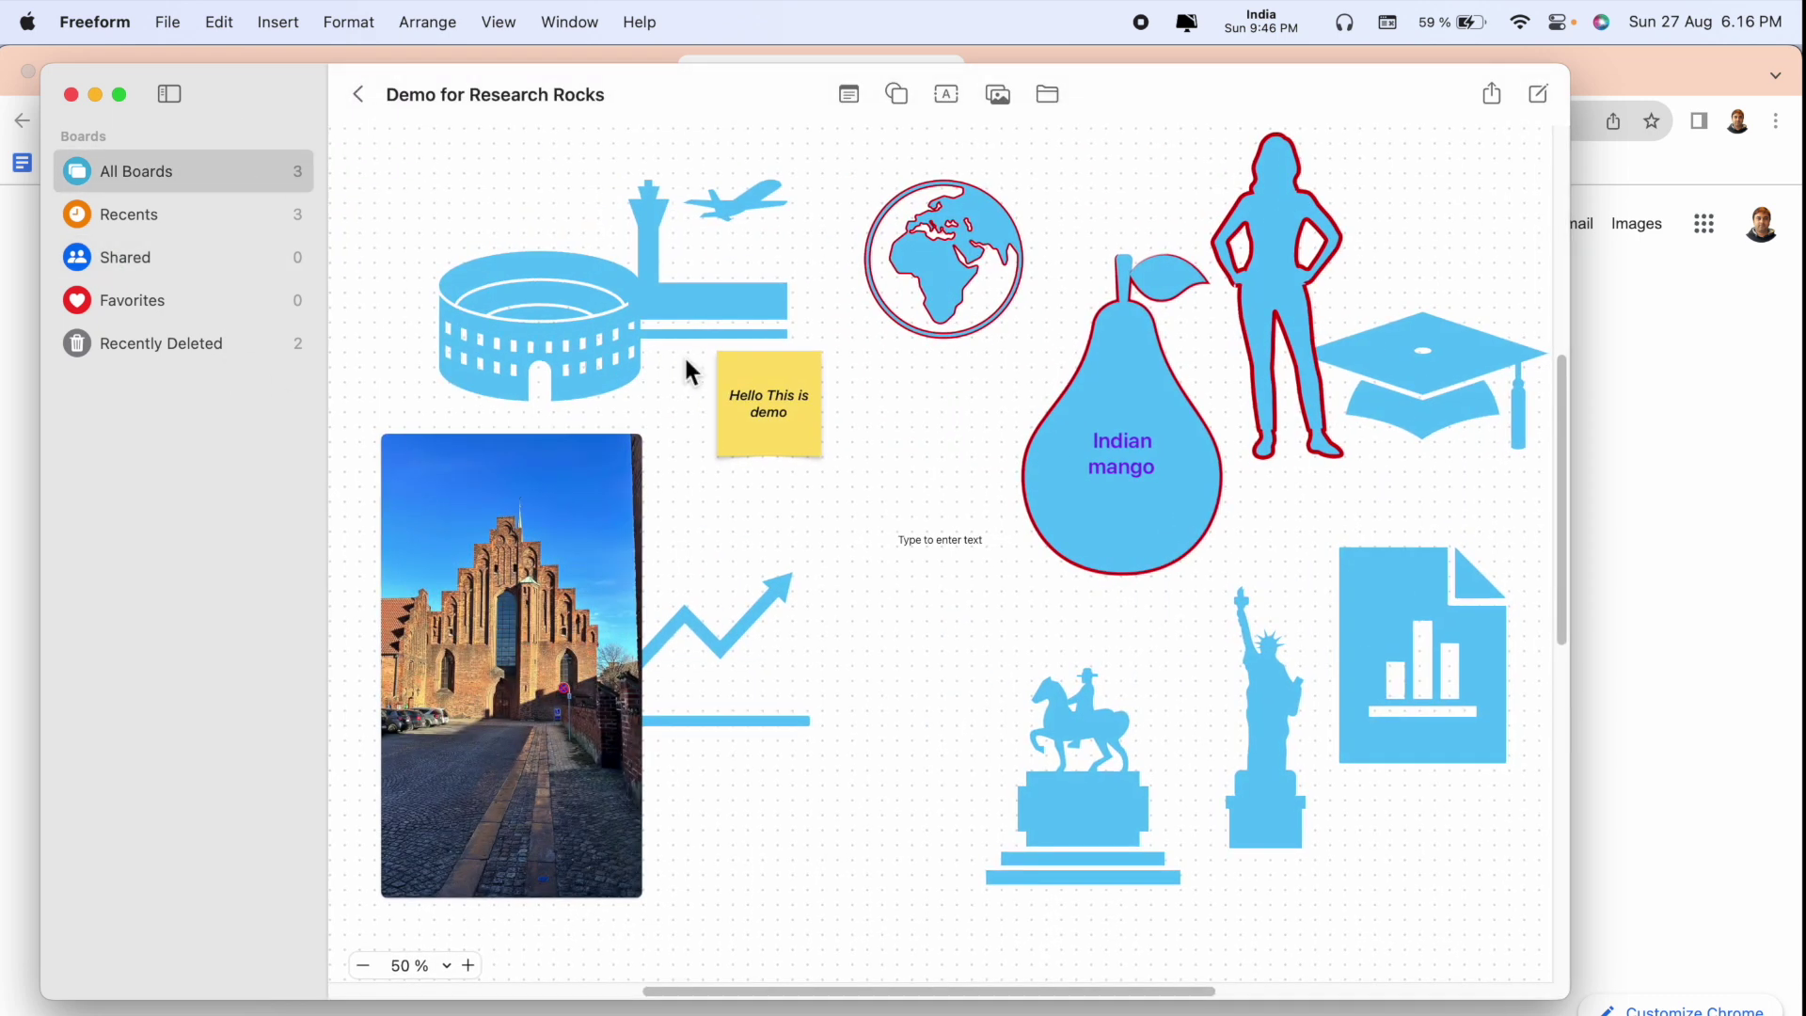
left_click(1539, 94)
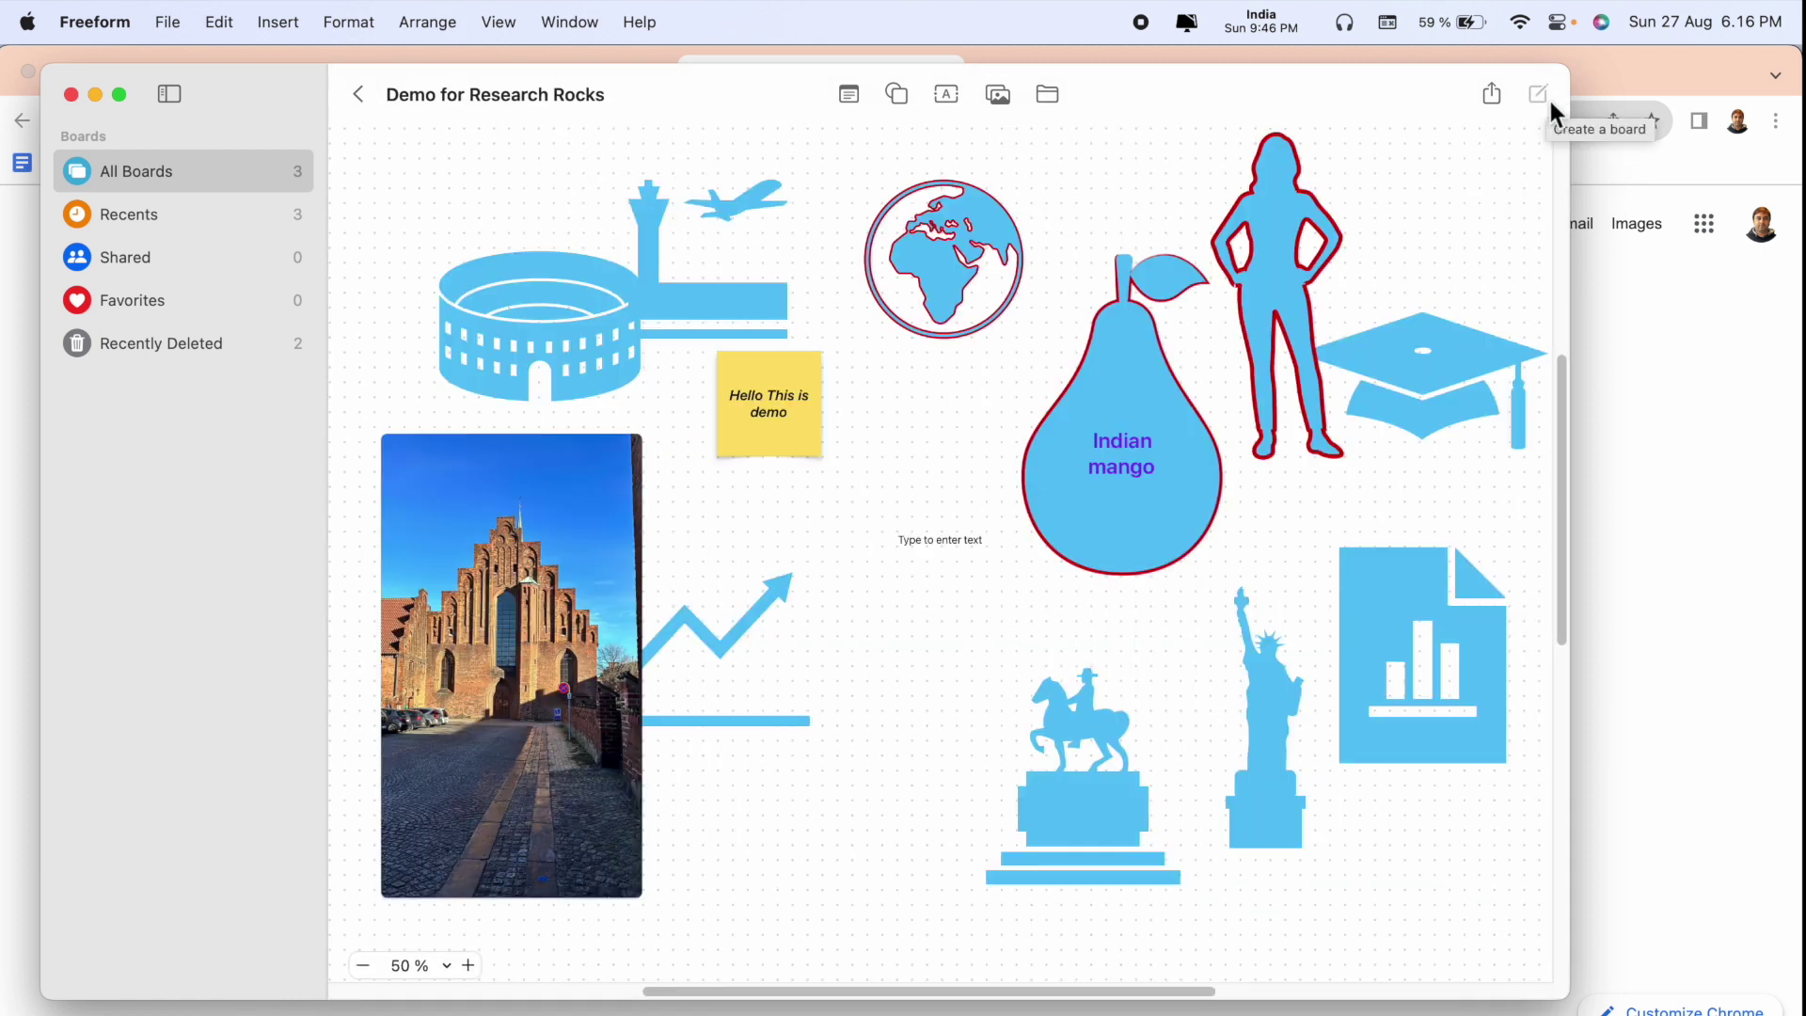
Create a new board named Demo2 and return to the board list
left_click(1539, 93)
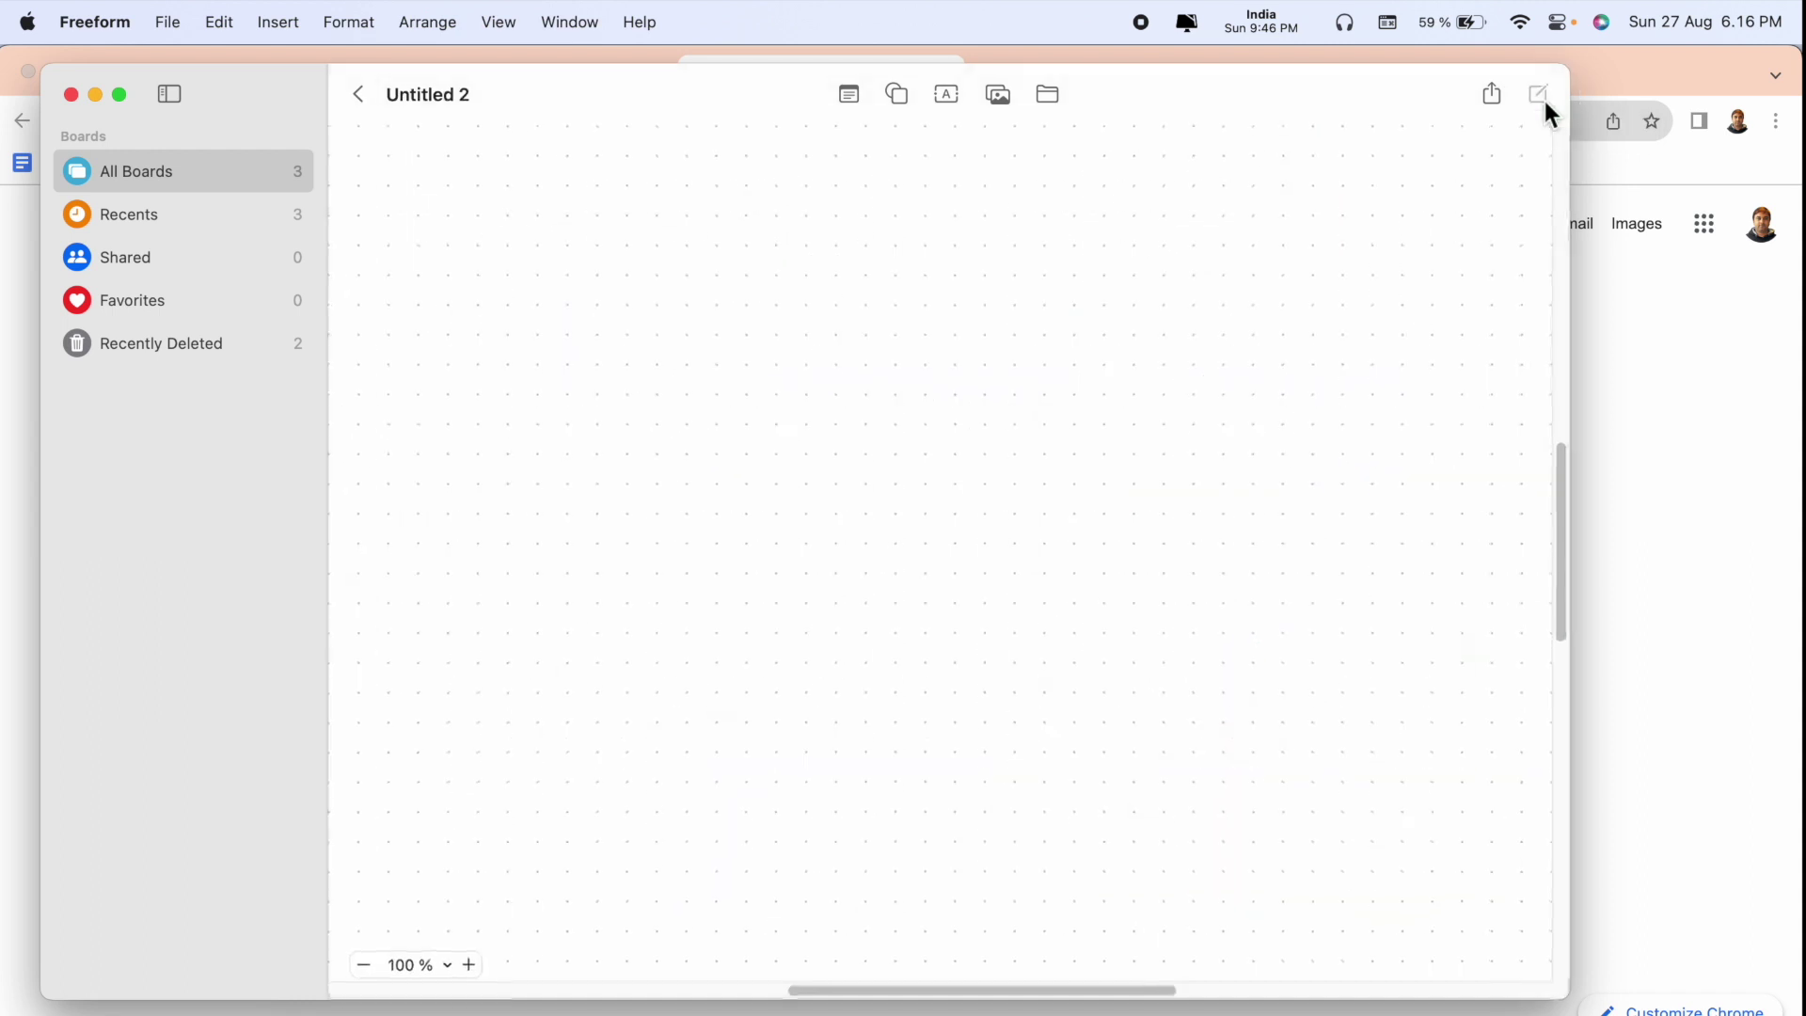
left_click(427, 93)
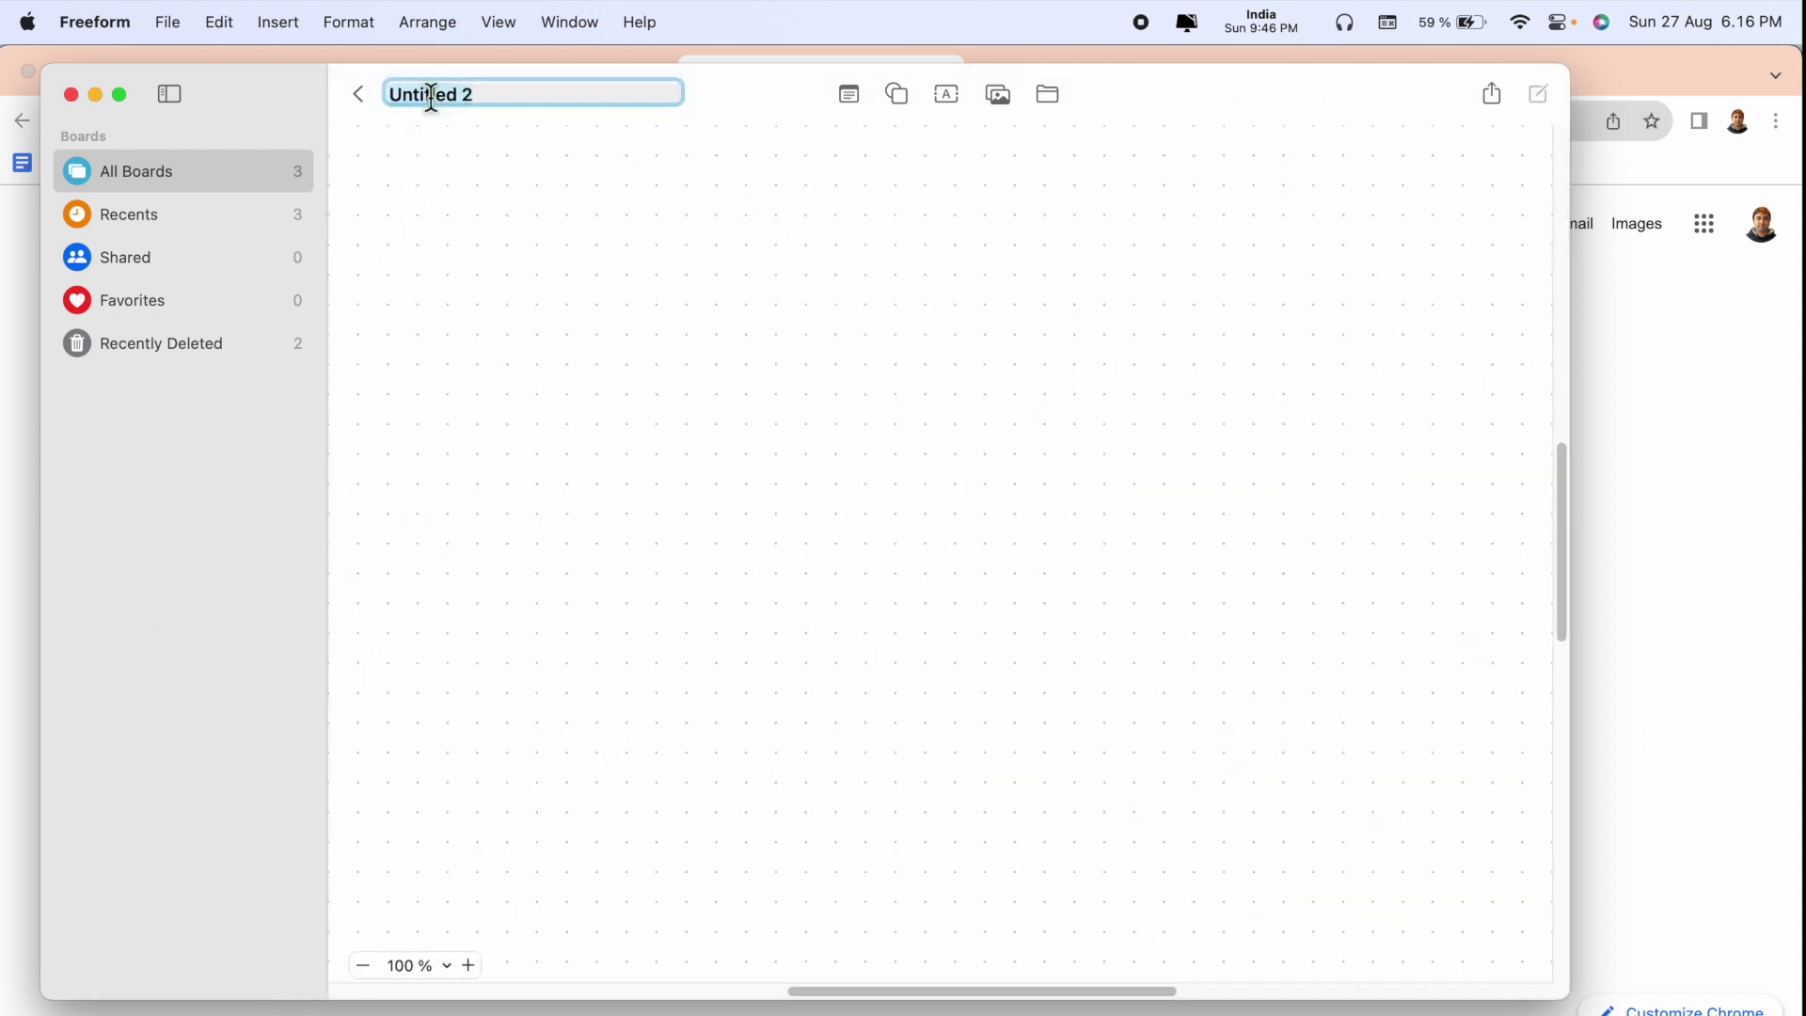
type("Demo2")
key("Return")
left_click(356, 93)
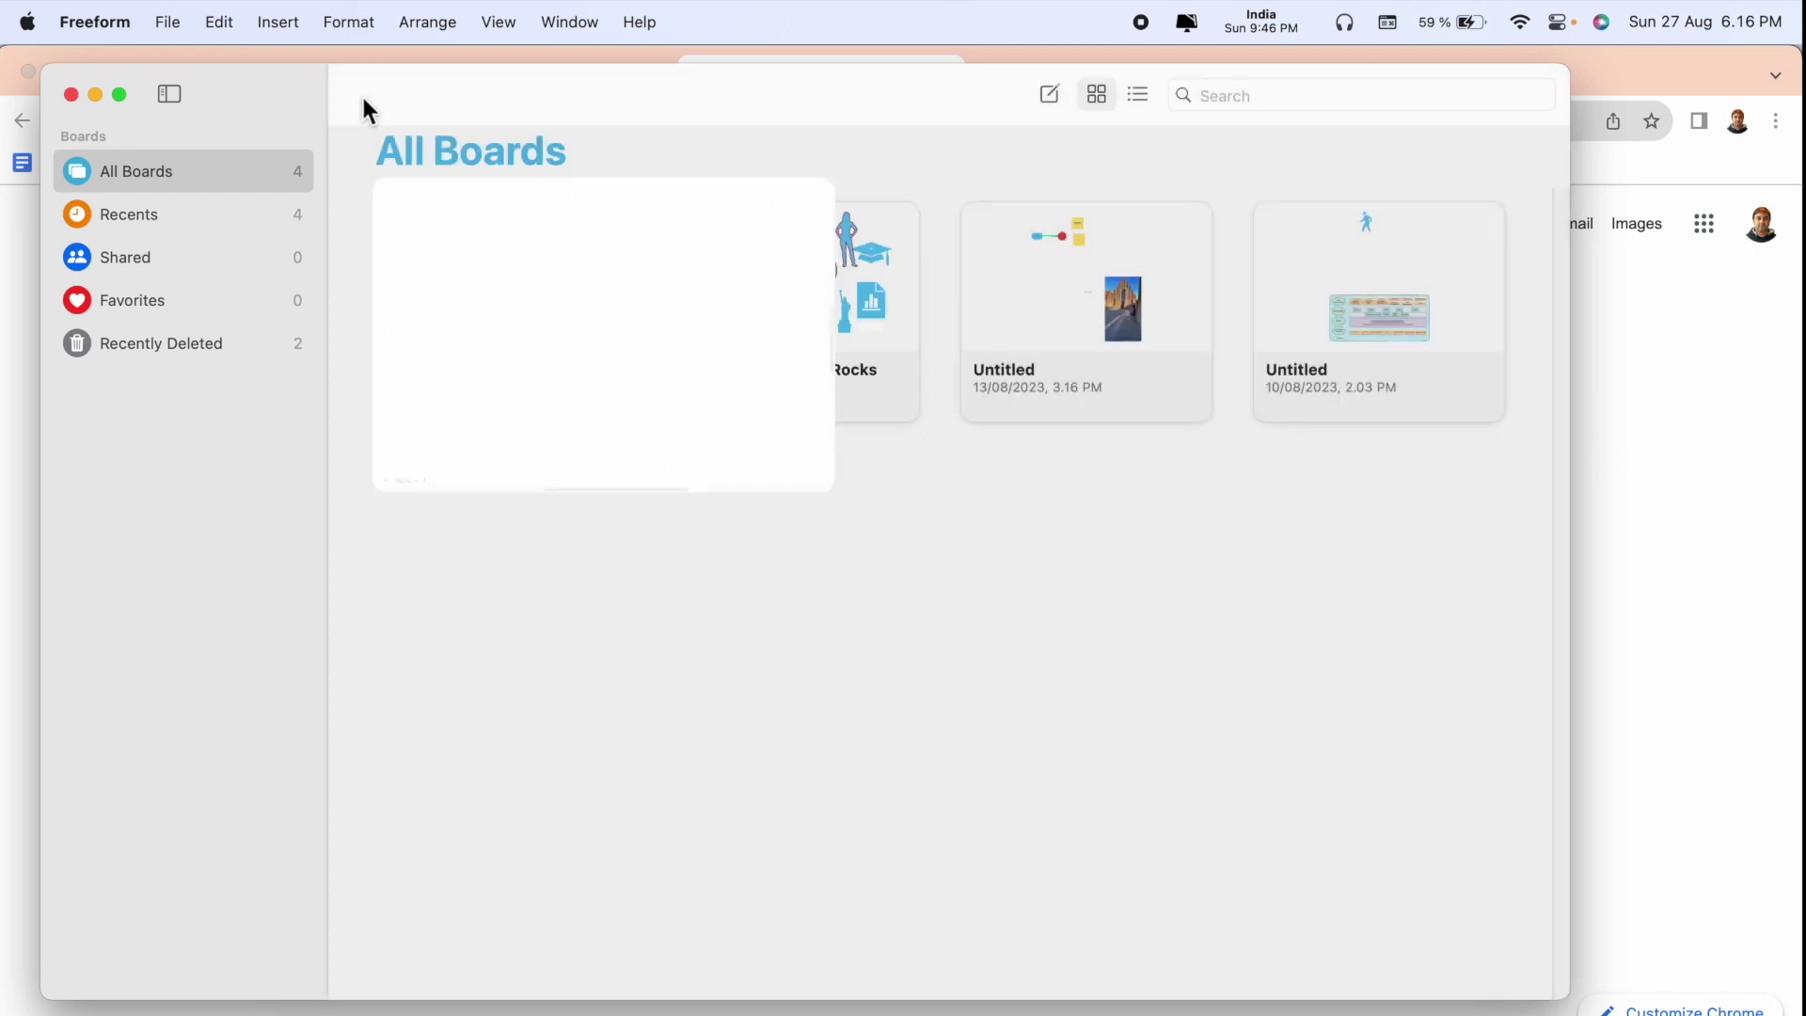
Browse the Recents, Shared, Favorites and Recently Deleted sections
left_click(135, 215)
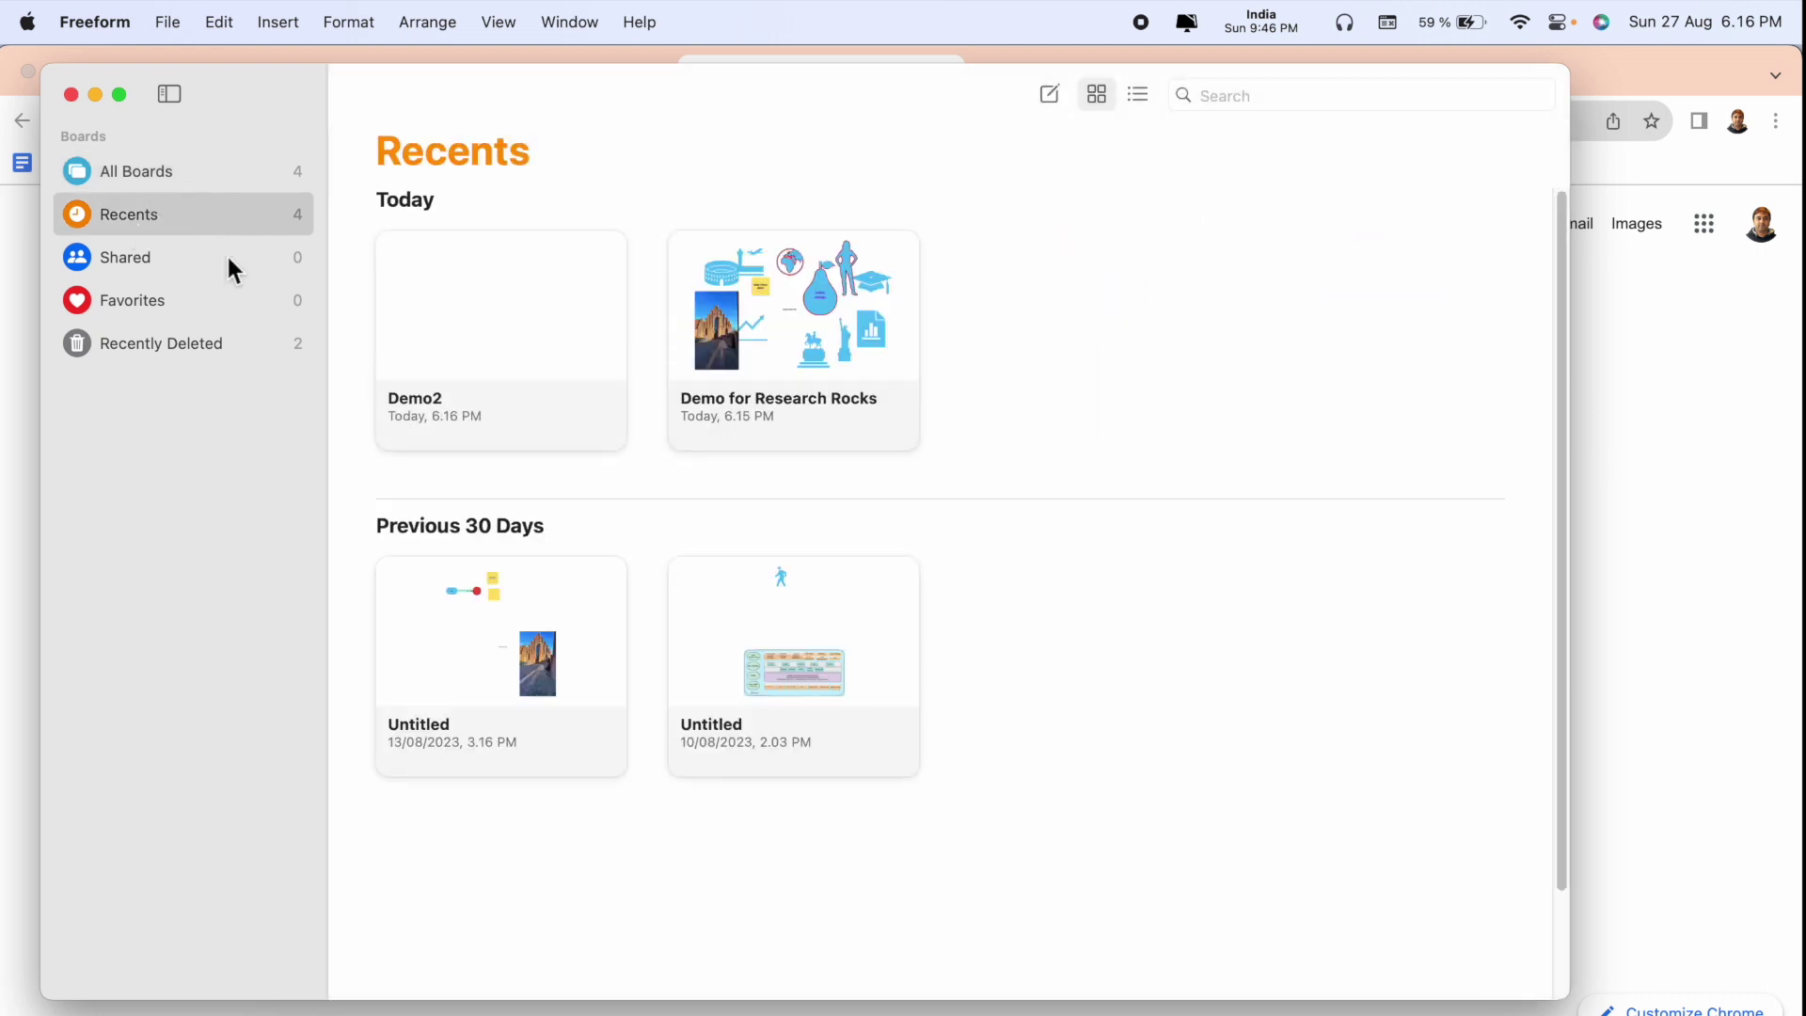
left_click(159, 262)
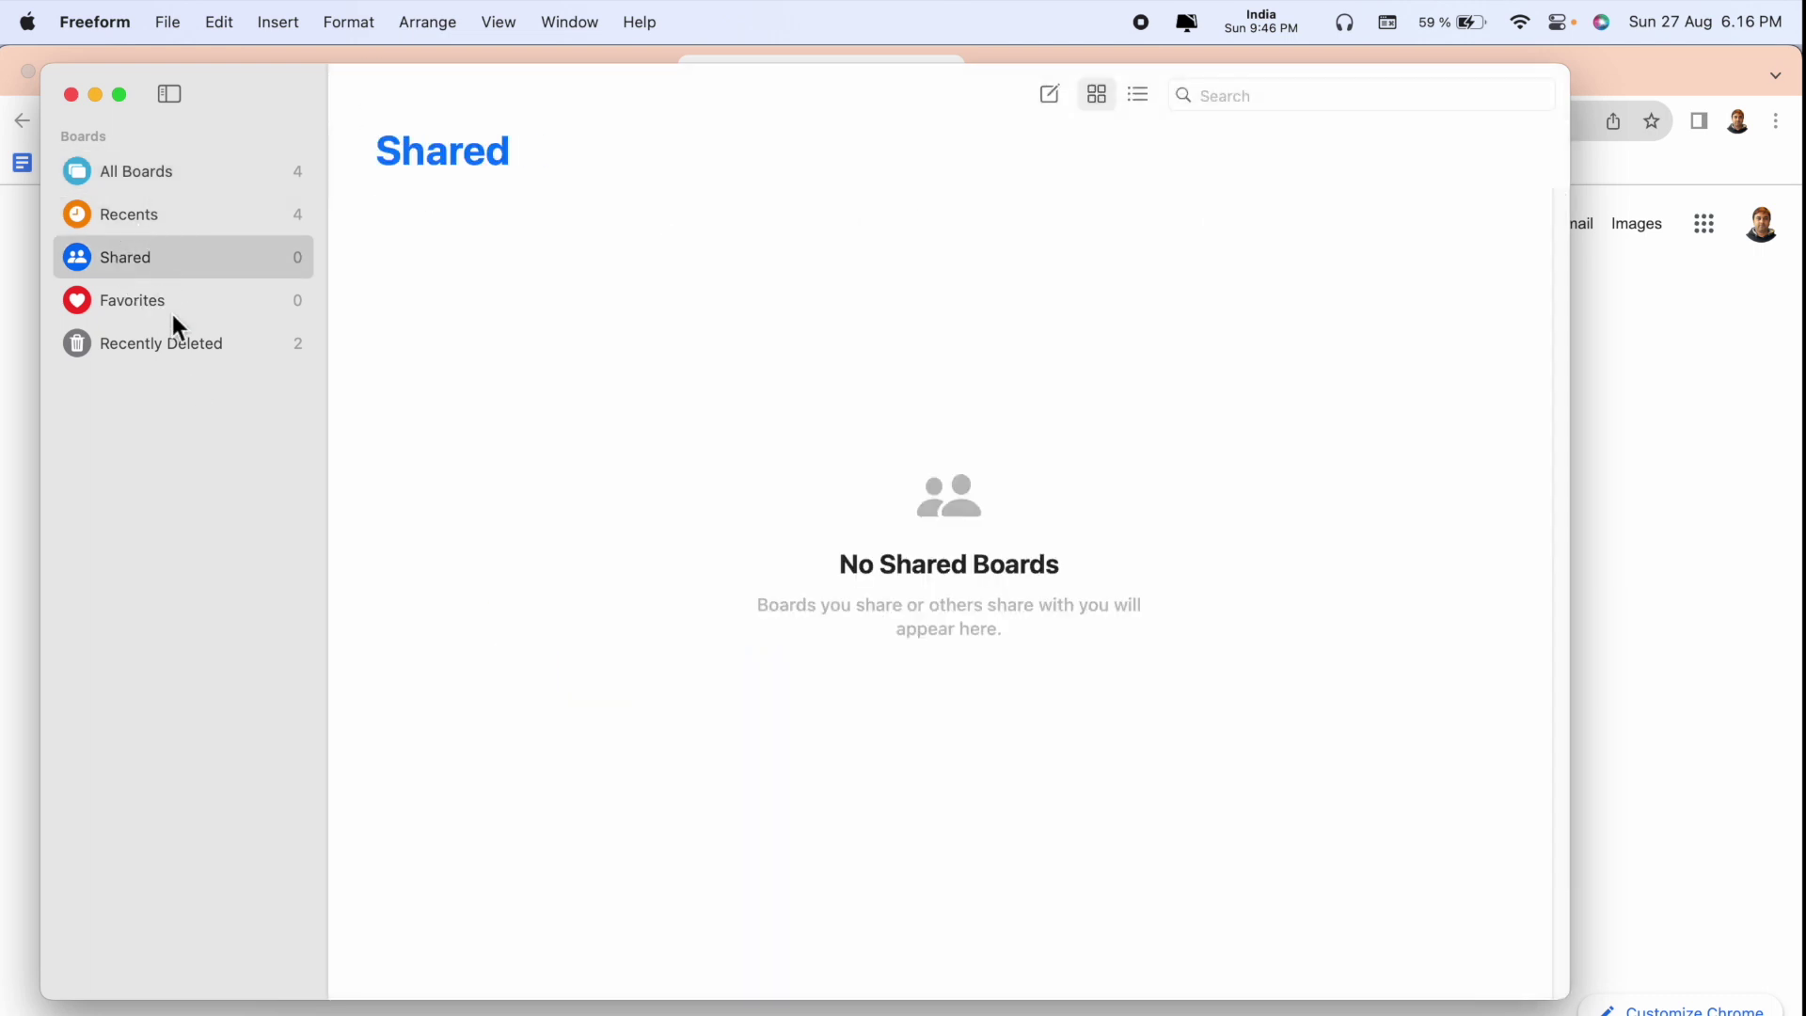
left_click(173, 303)
left_click(196, 348)
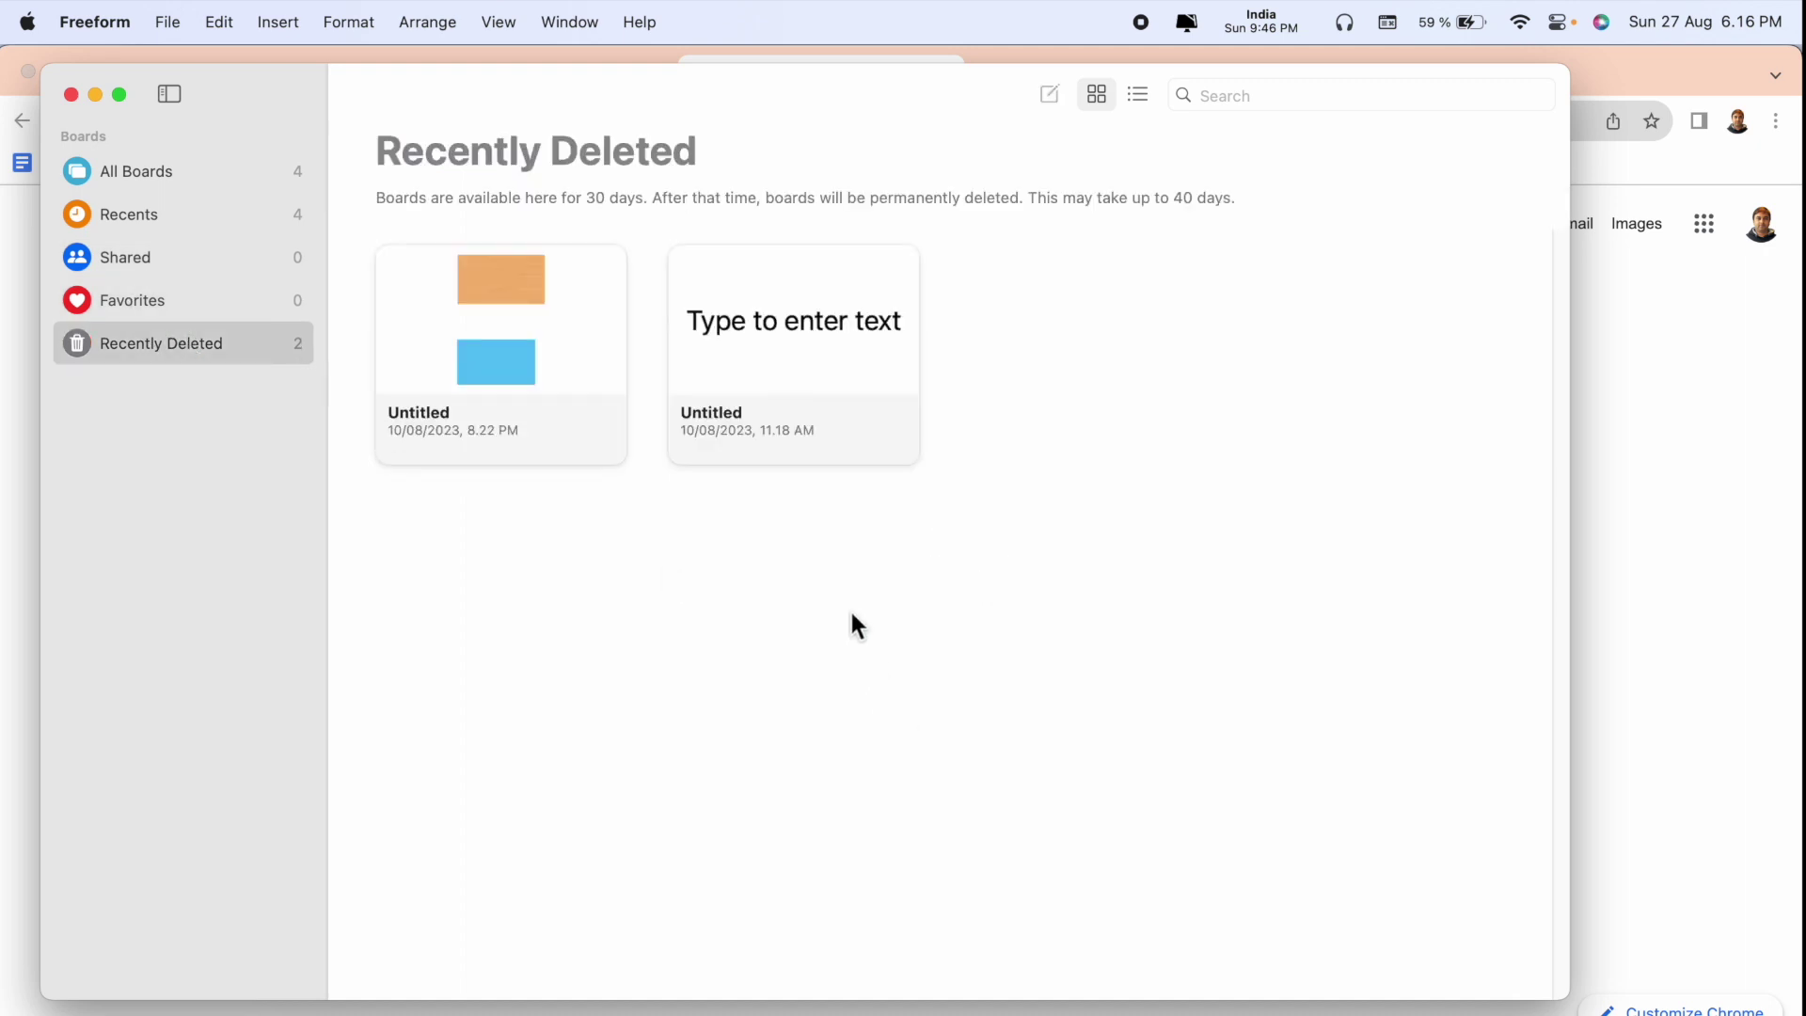
Permanently delete both recently deleted boards, then reopen Demo for Research Rocks
left_click_drag(853, 626, 421, 281)
right_click(832, 405)
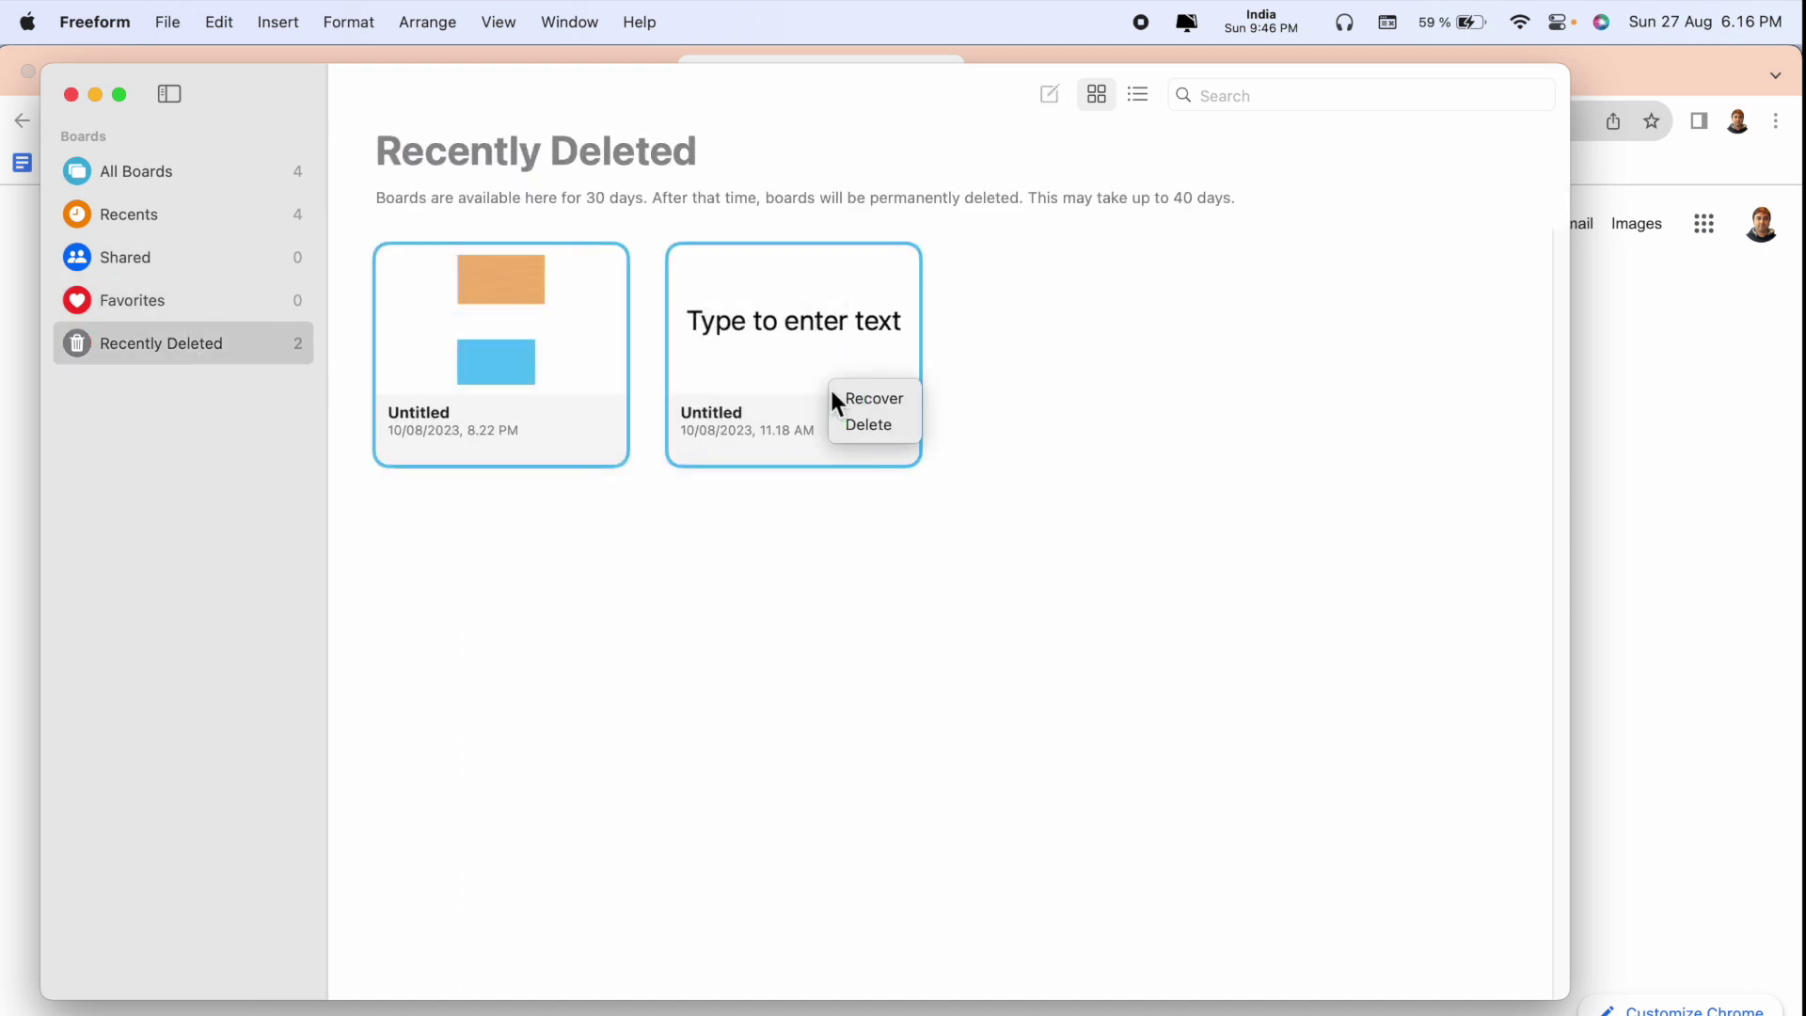
left_click(867, 424)
left_click(882, 625)
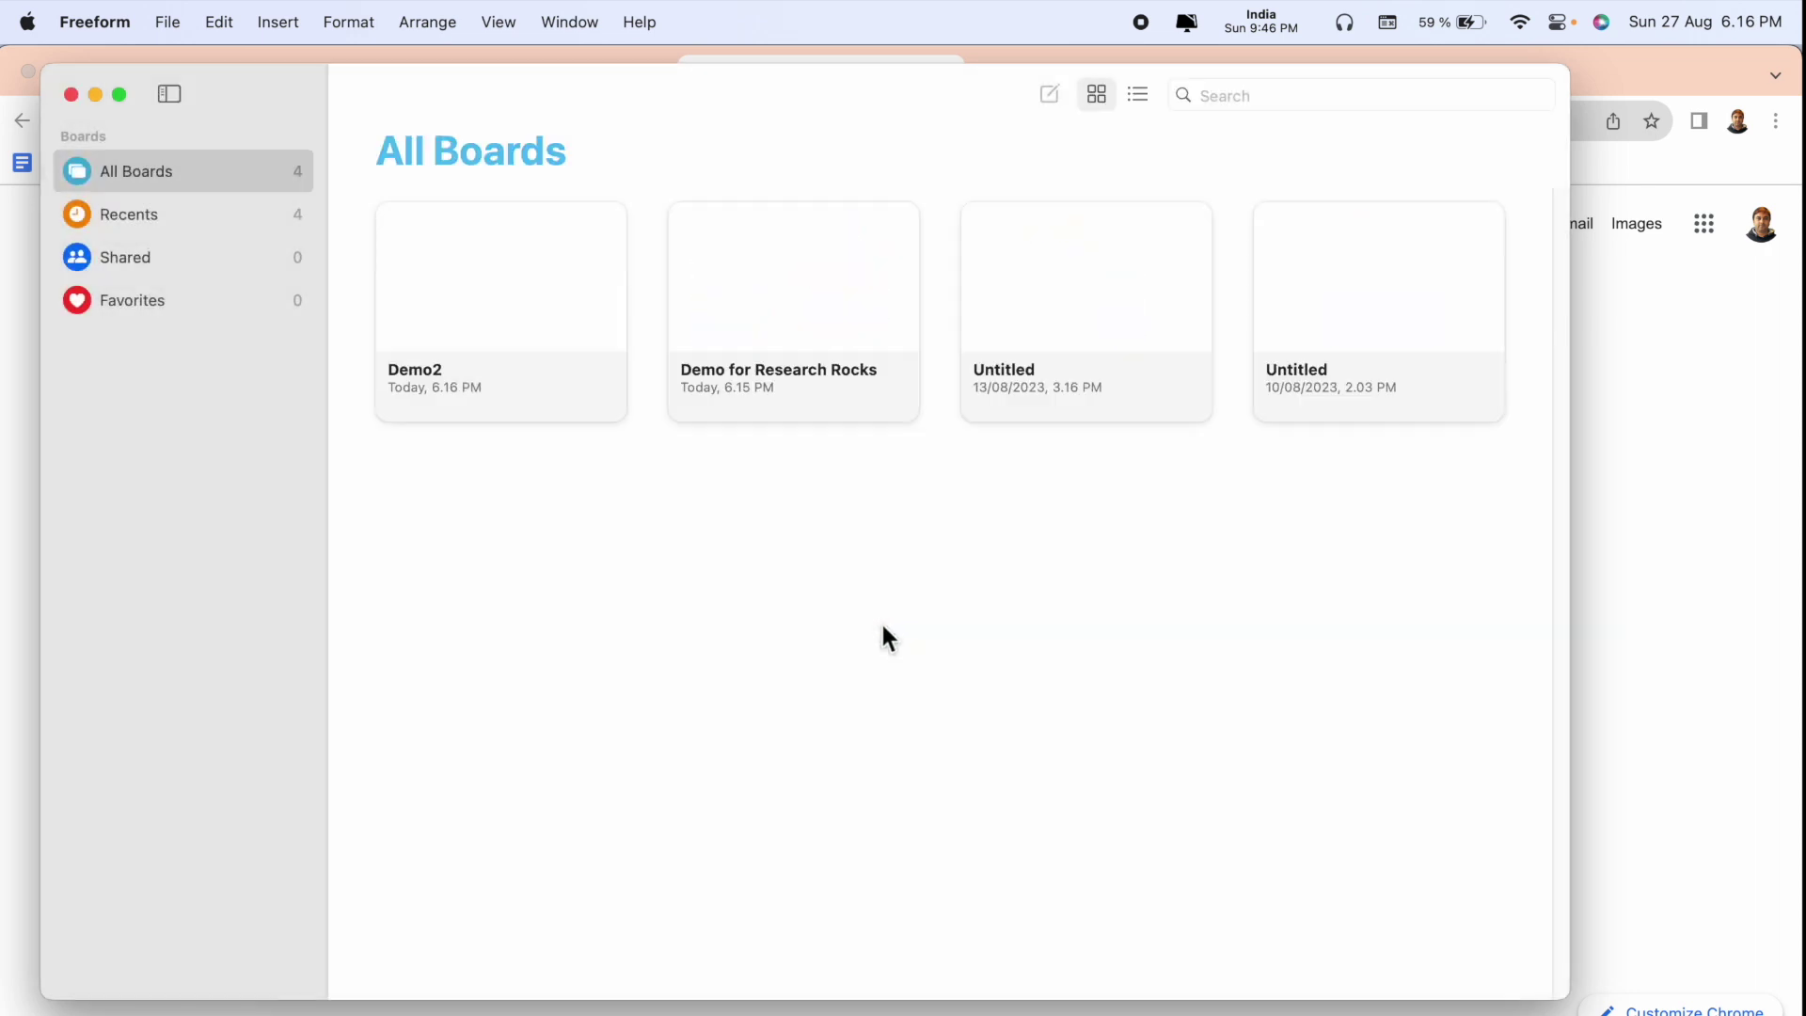
double_click(813, 321)
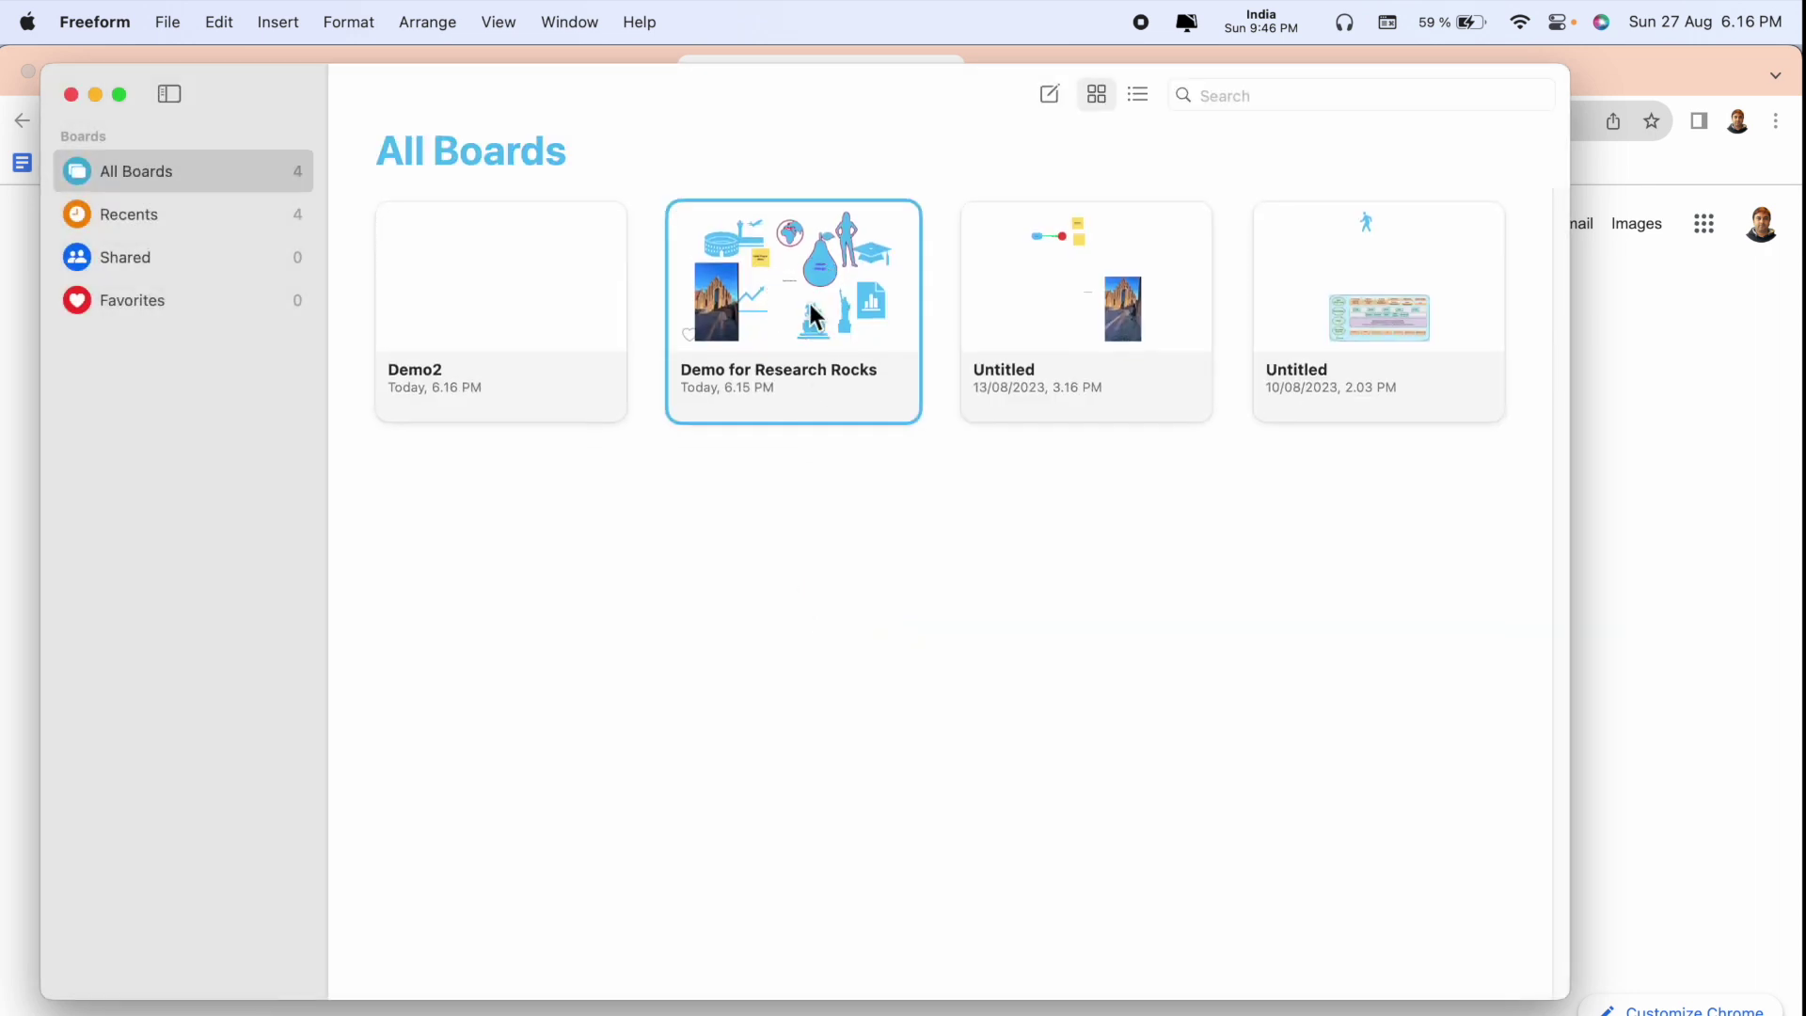
left_click(277, 21)
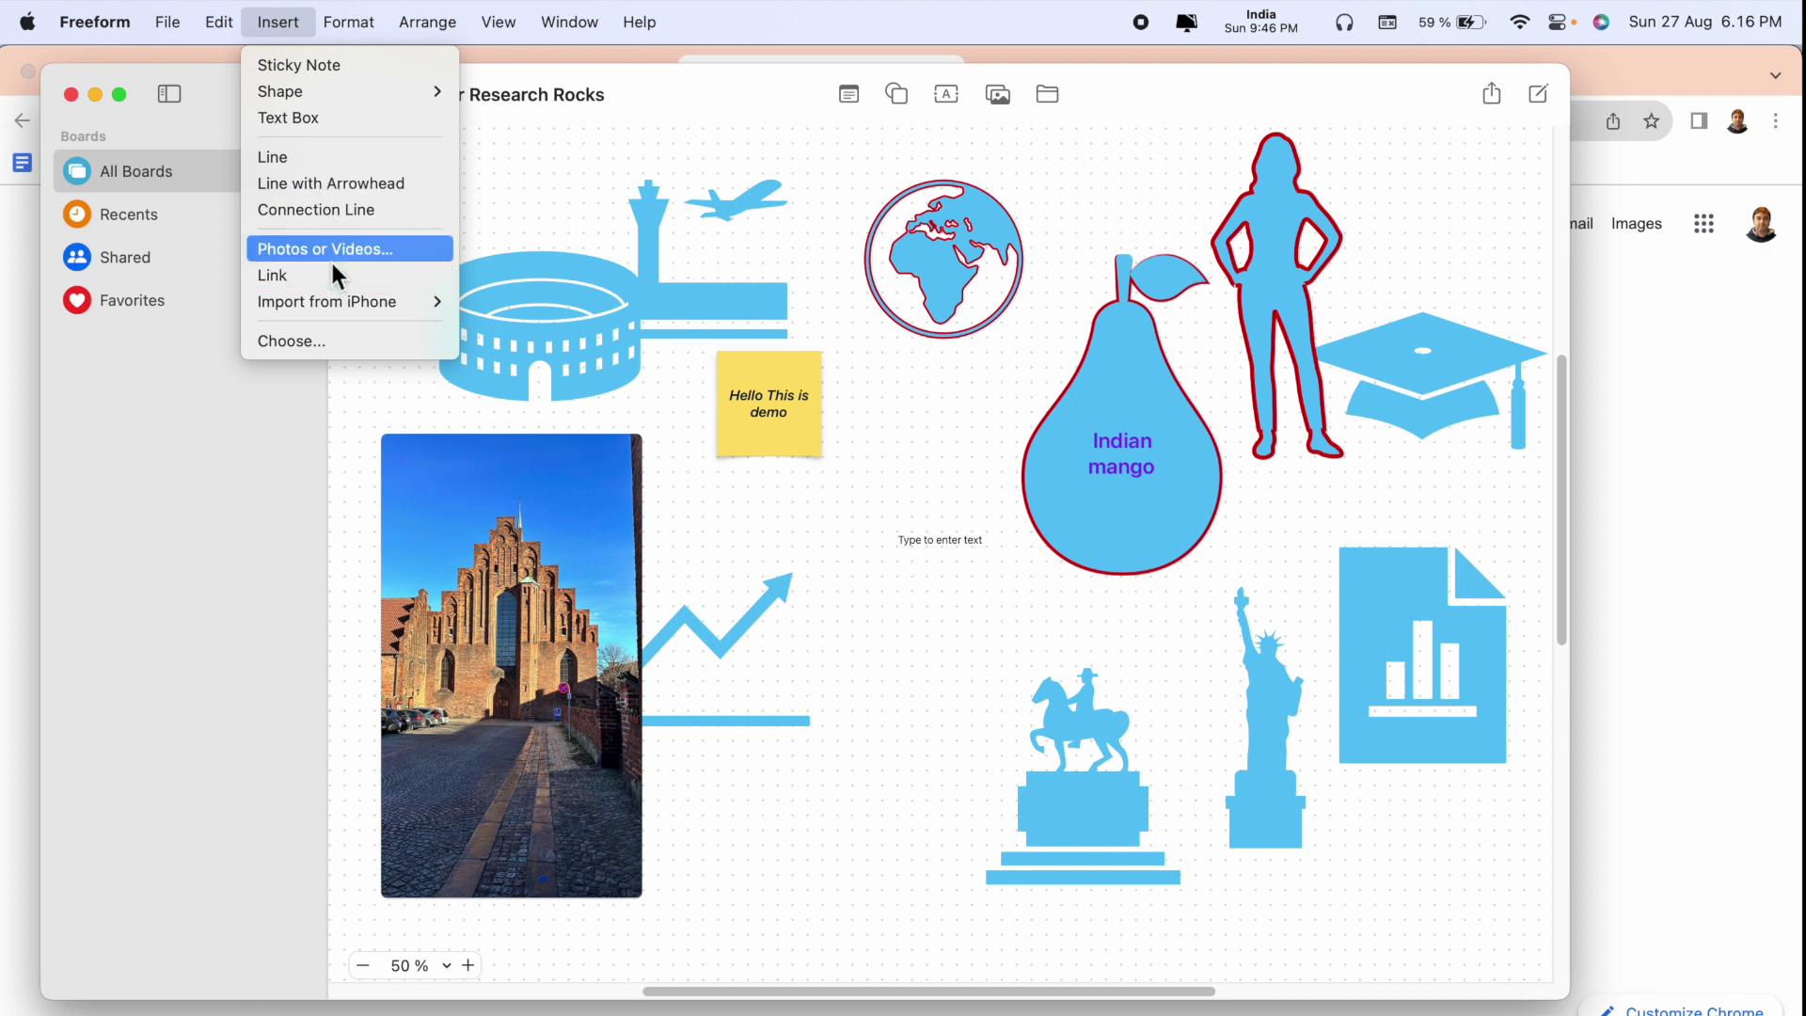
Insert the map video, enlarge it beside the church photo, and play it
left_click(332, 254)
left_click_drag(1047, 621, 1224, 787)
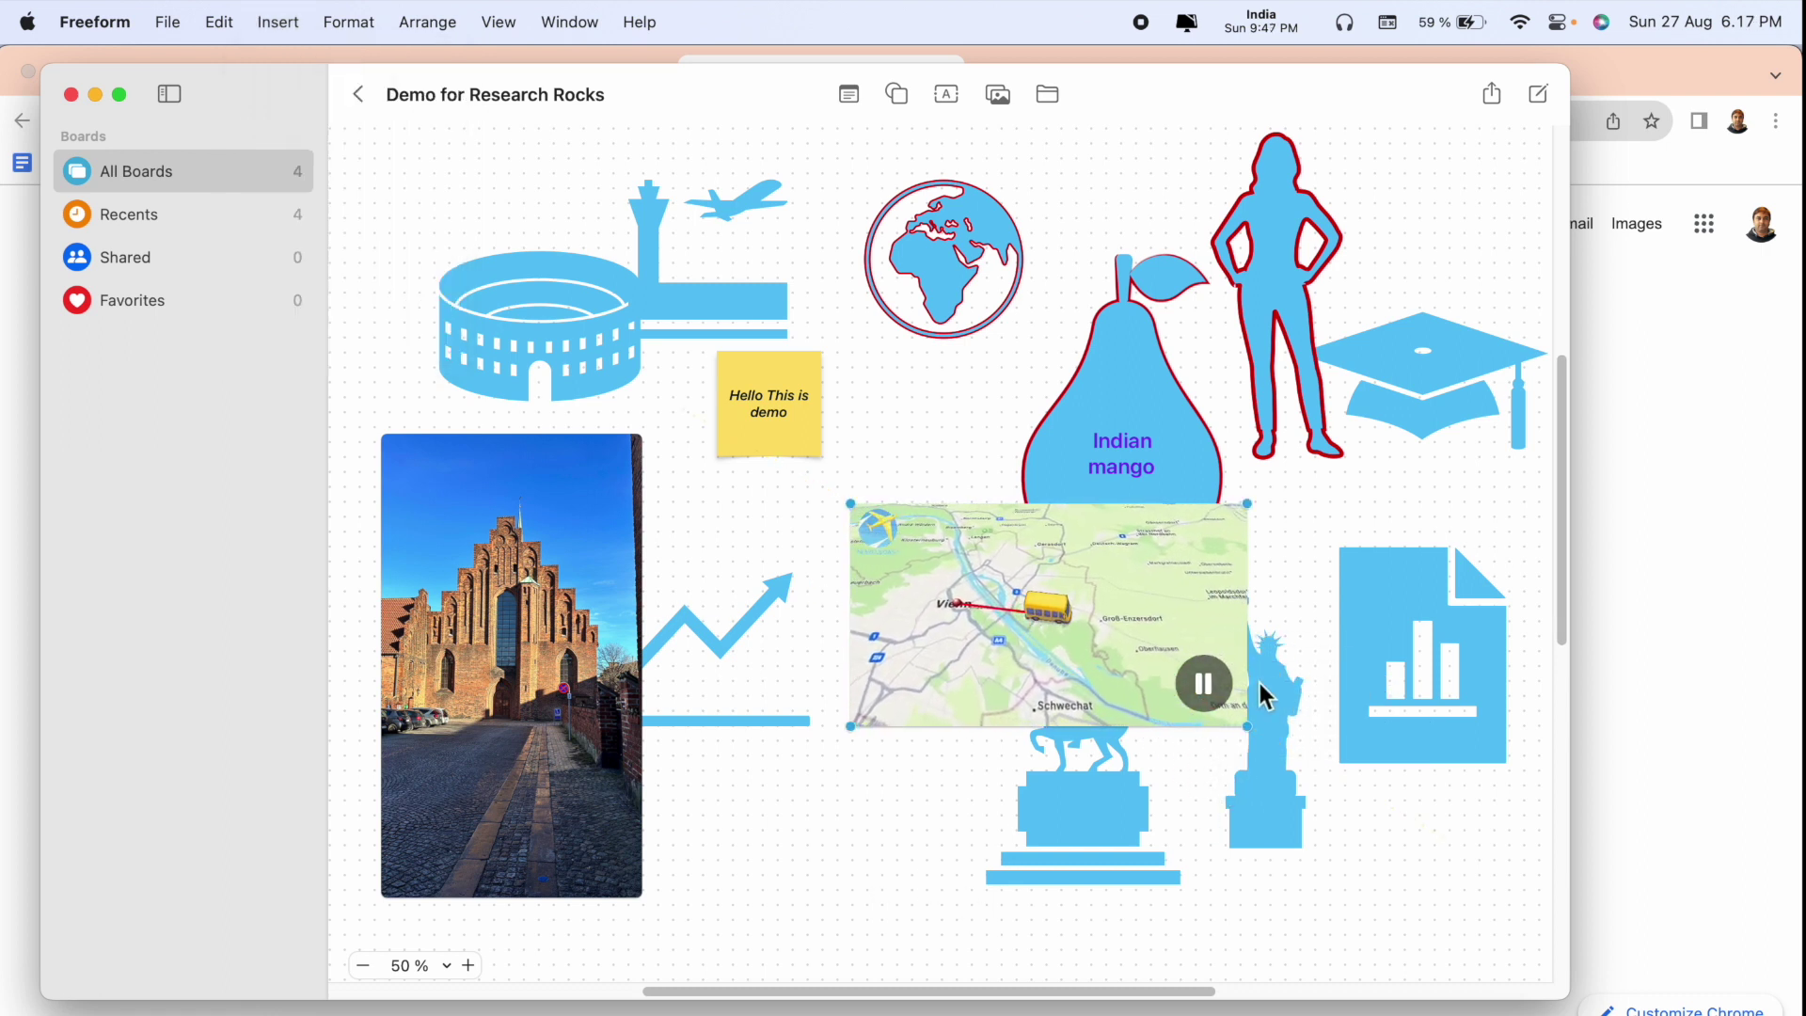
left_click(1091, 629)
left_click_drag(1090, 630, 884, 649)
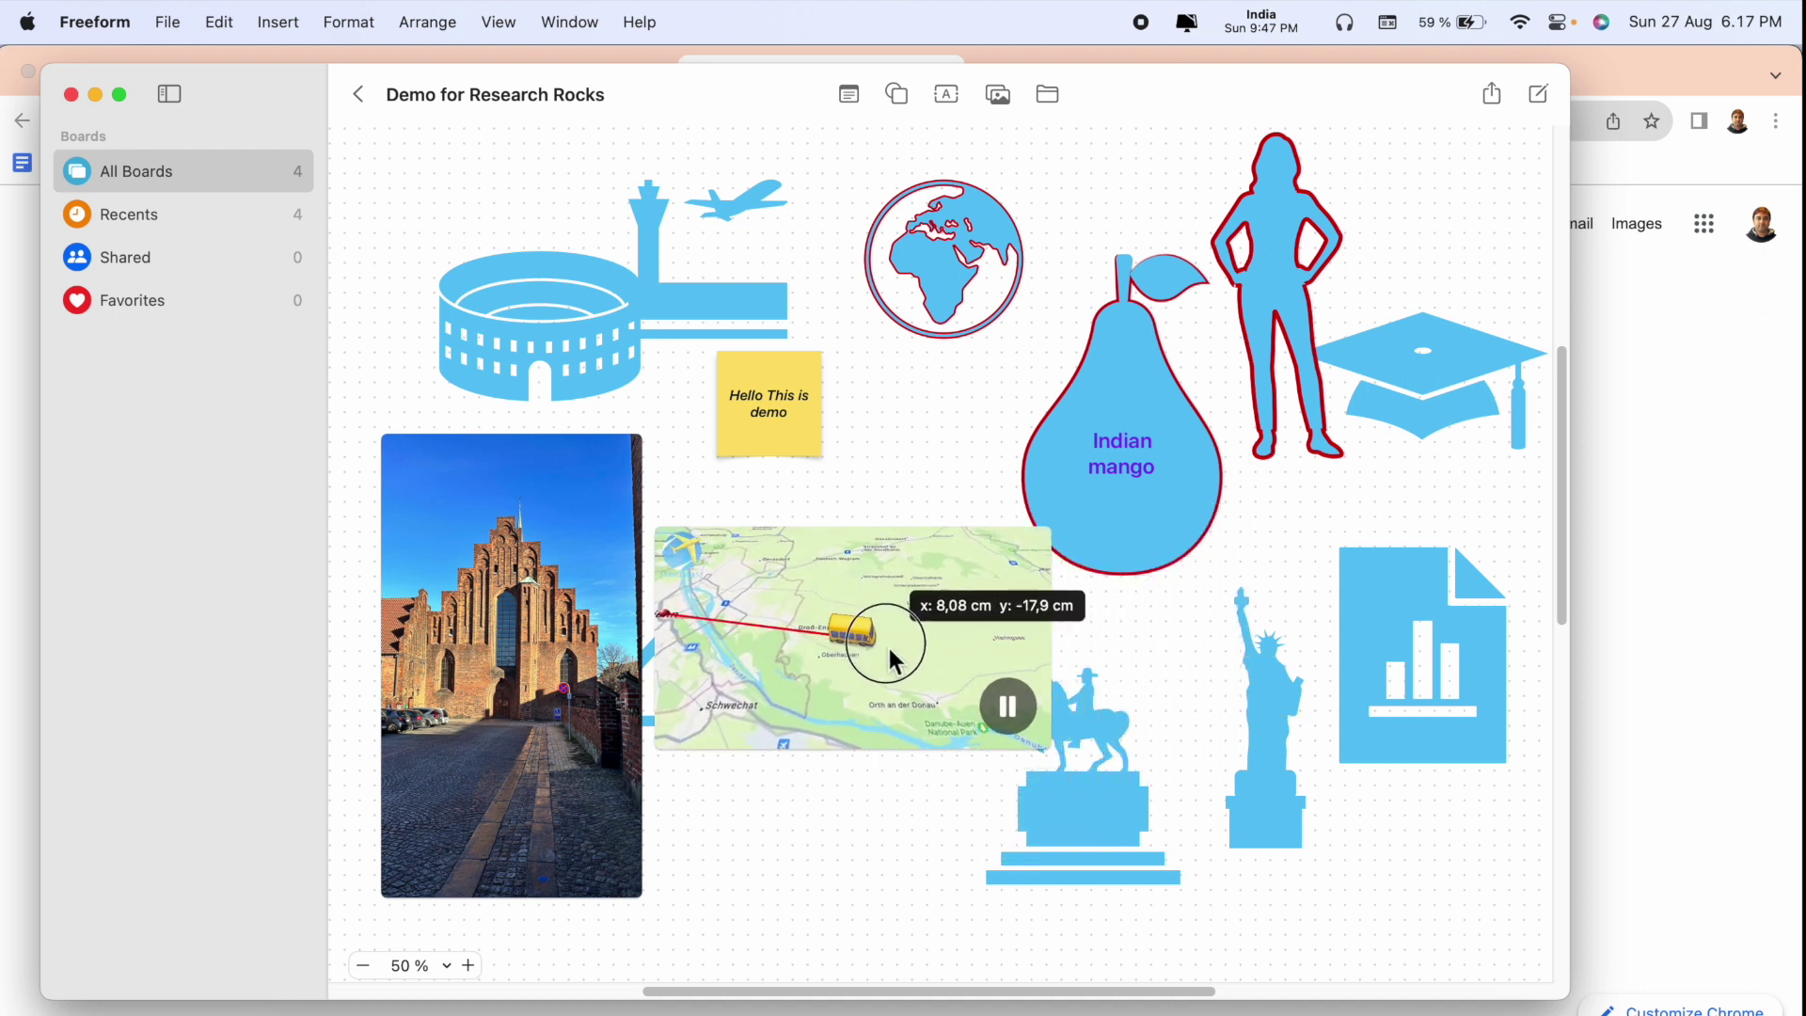
left_click(814, 832)
mouse_move(840, 633)
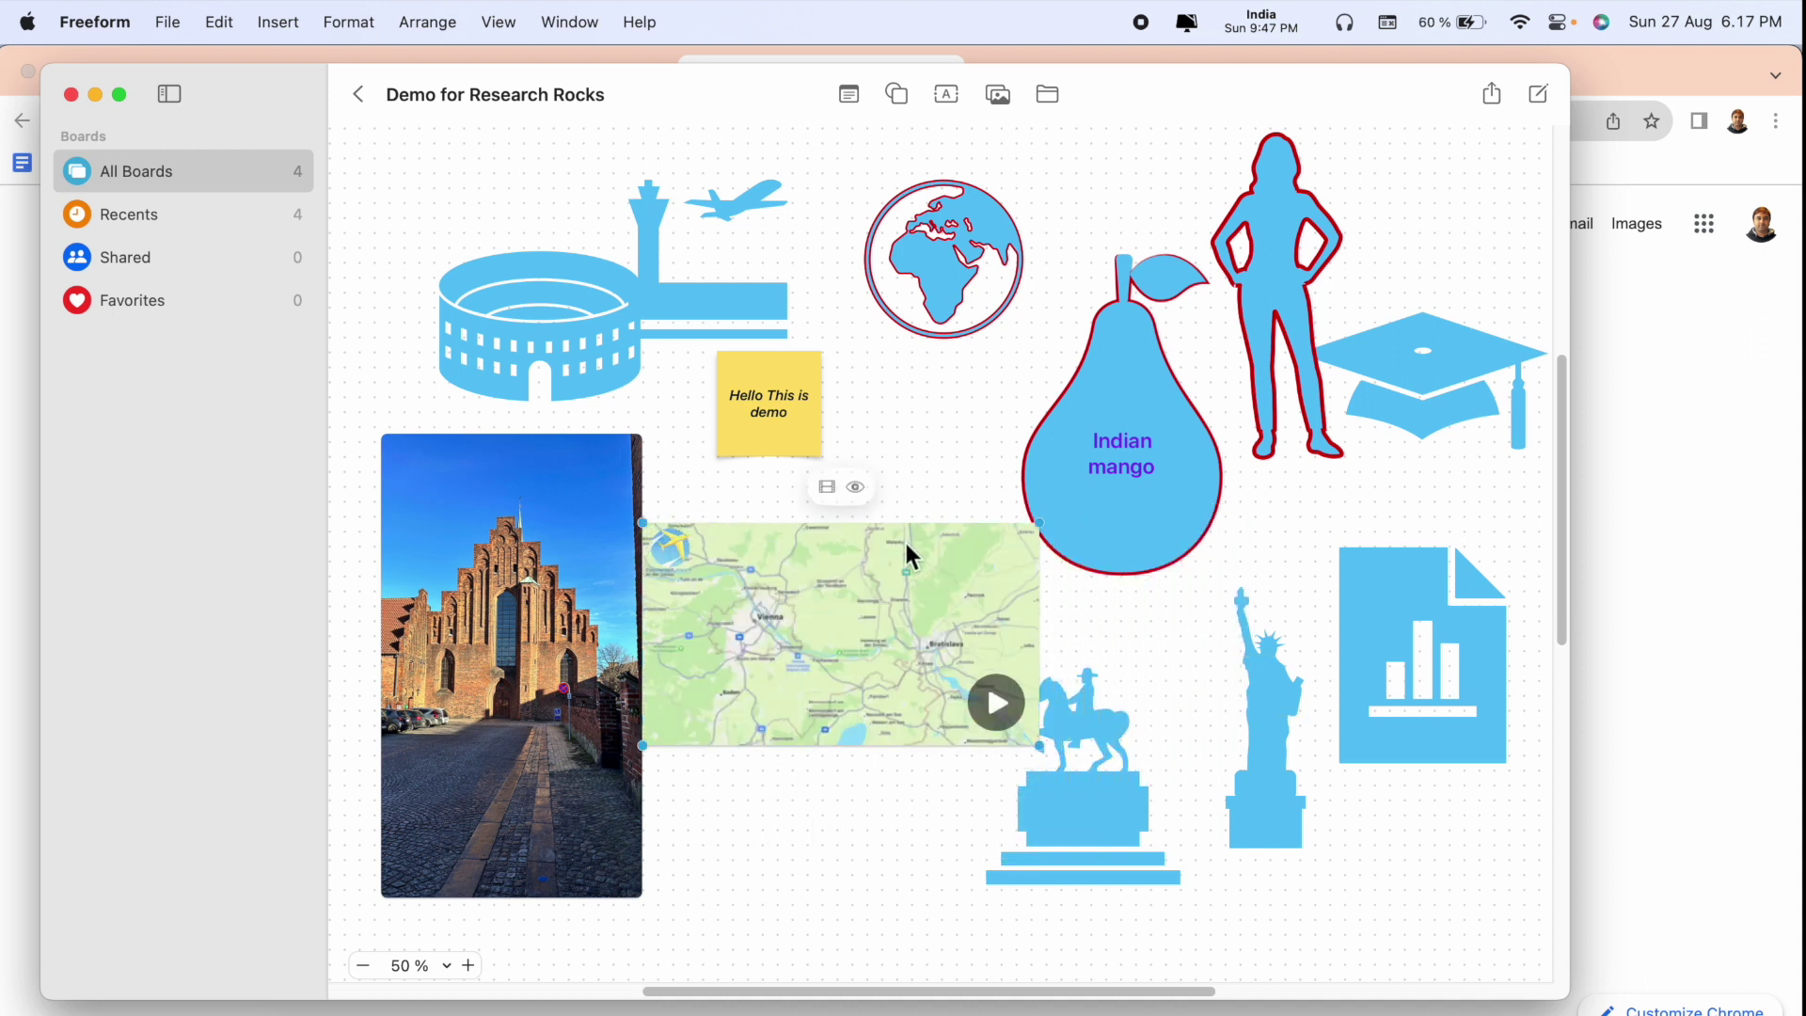
left_click(994, 702)
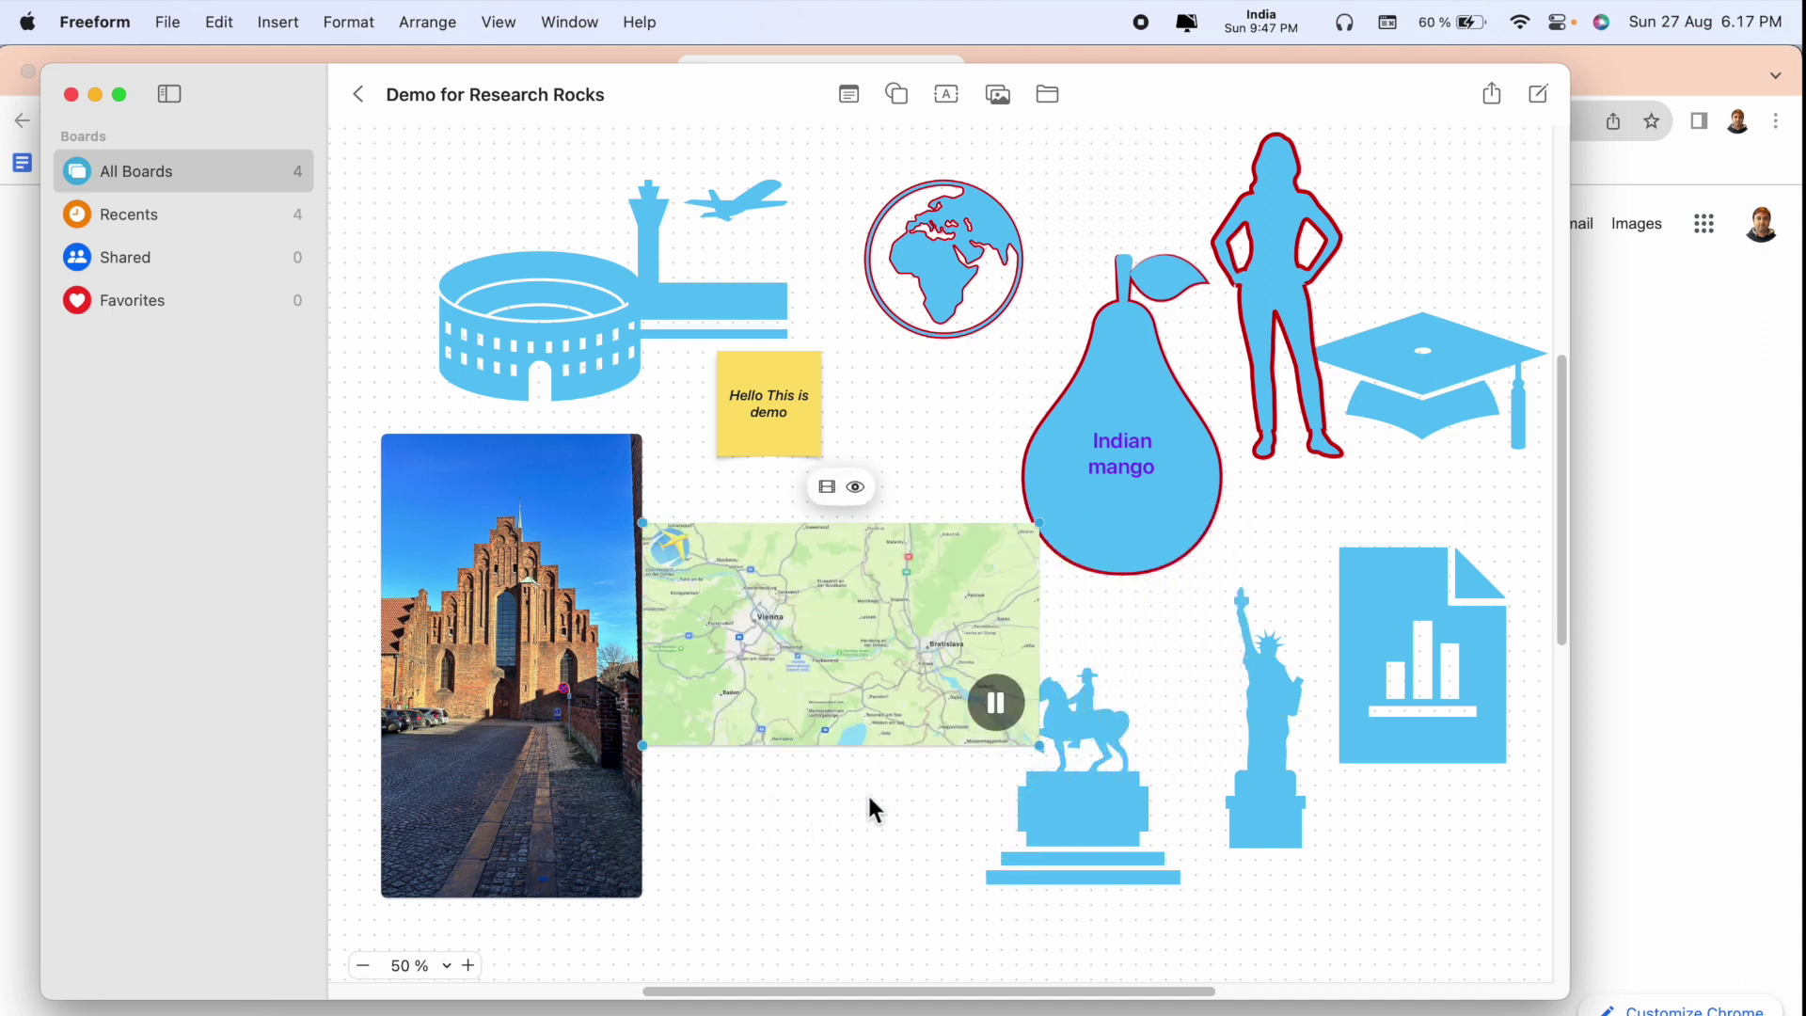
left_click(1009, 710)
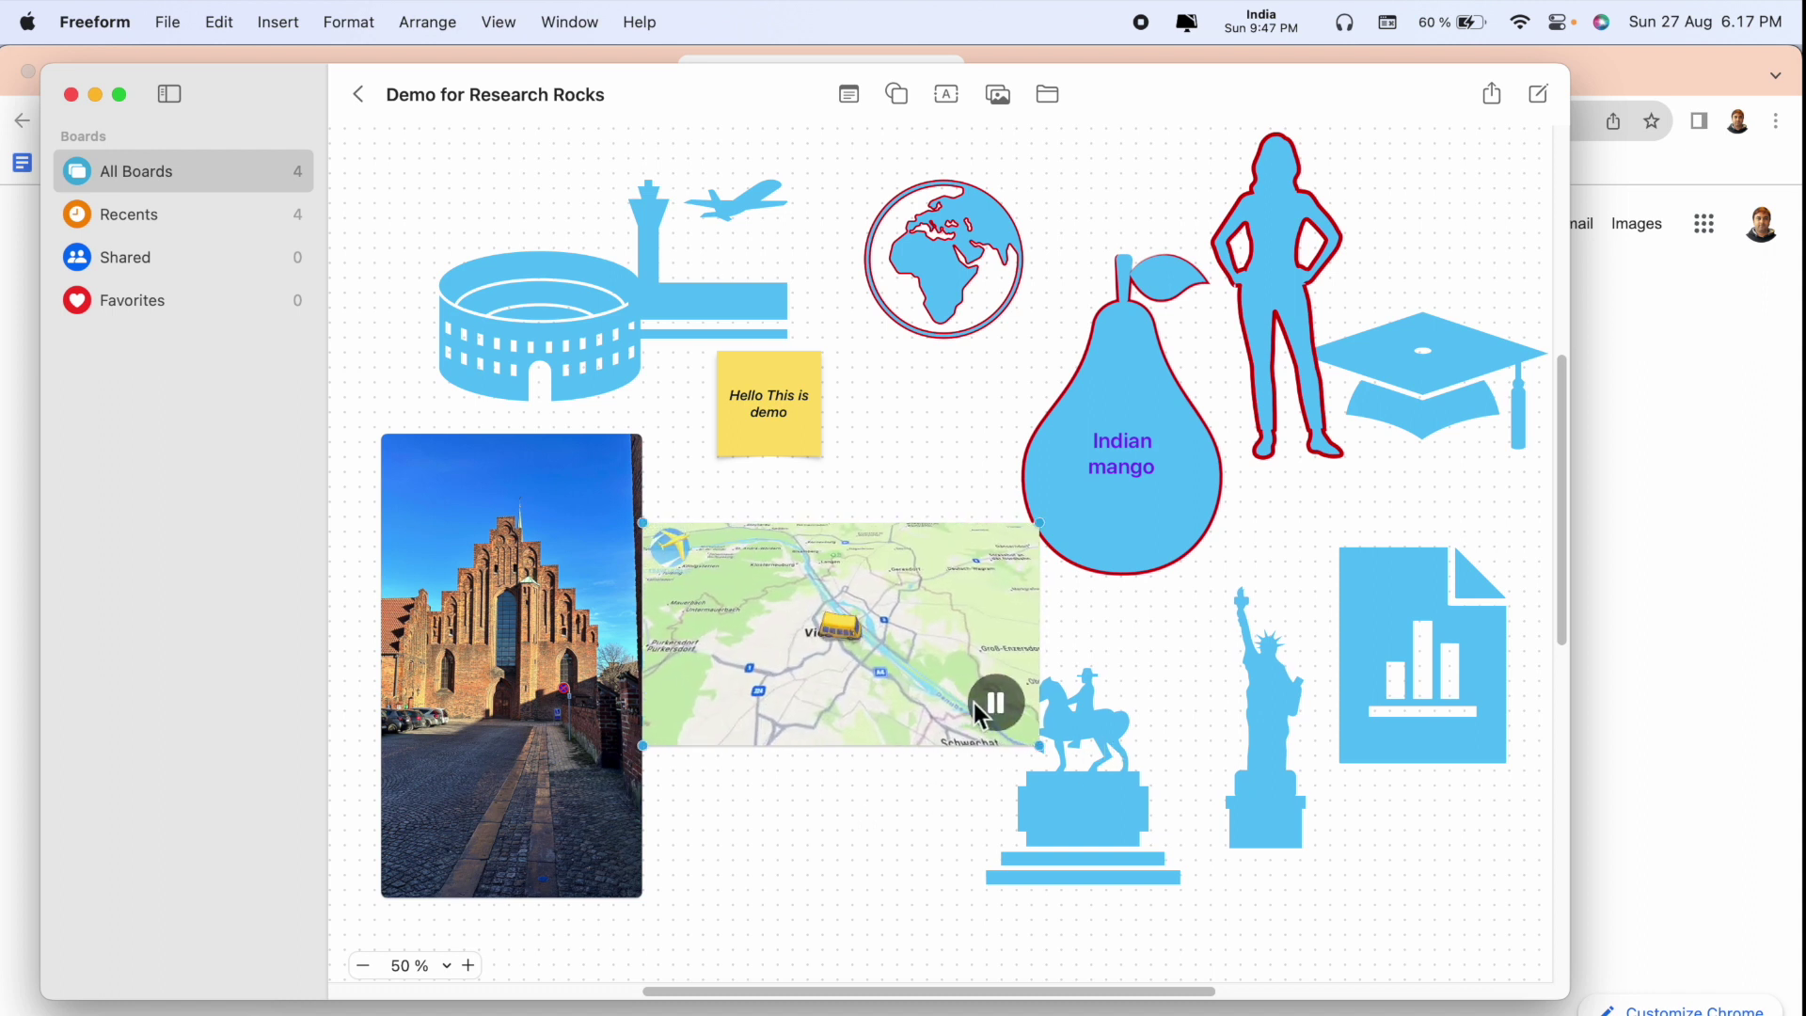
scroll(850, 831, "up", 2)
left_click(349, 22)
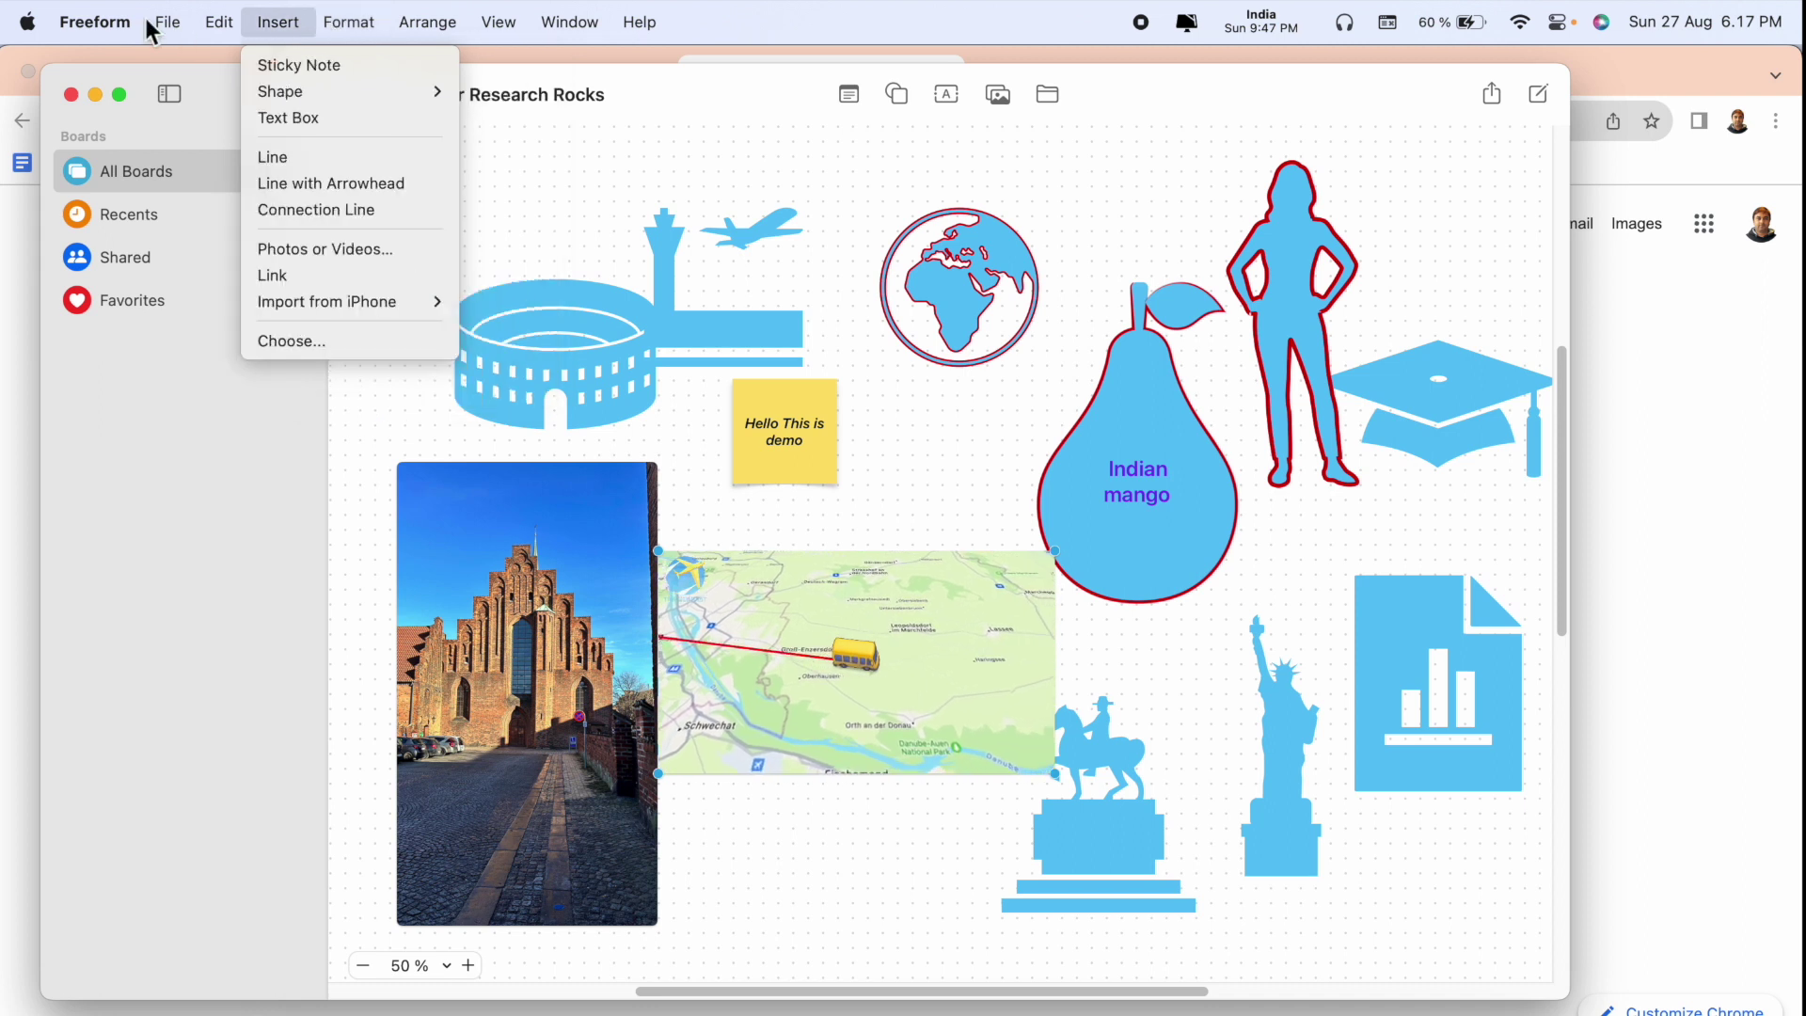
mouse_move(166, 21)
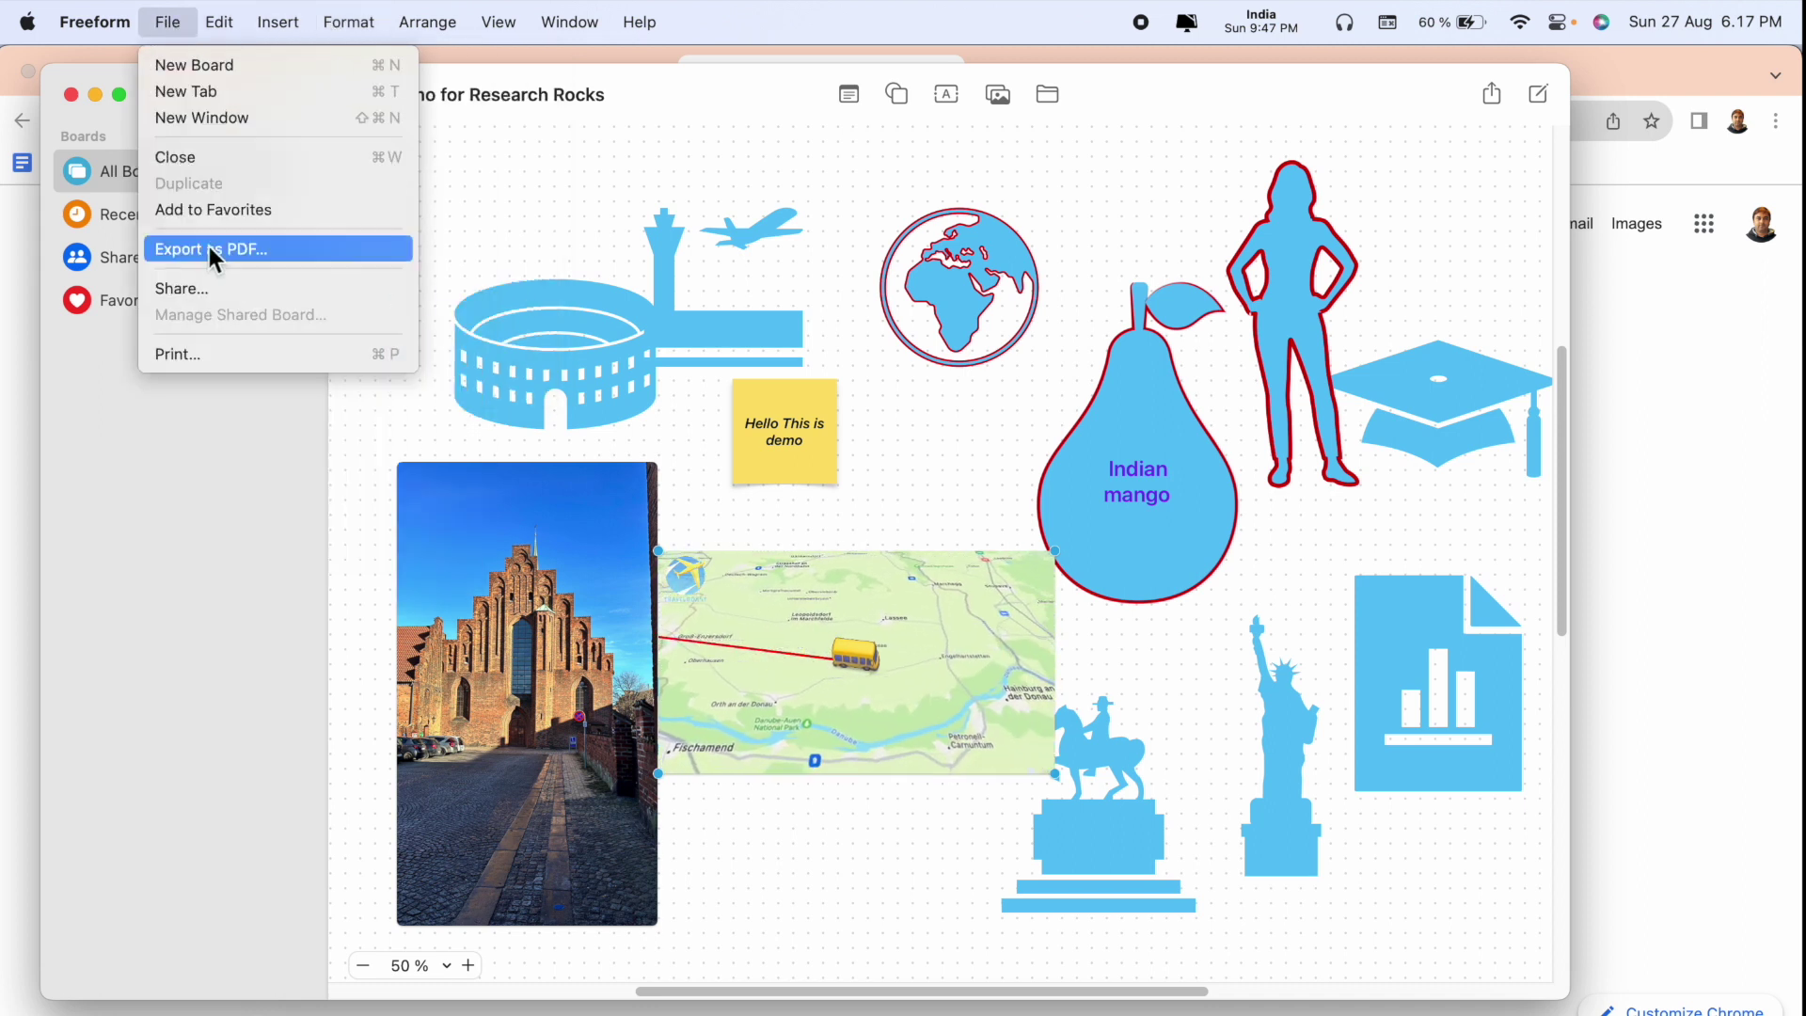
Export the Demo for Research Rocks board as a PDF to the Desktop, then show the Desktop in Finder
left_click(209, 246)
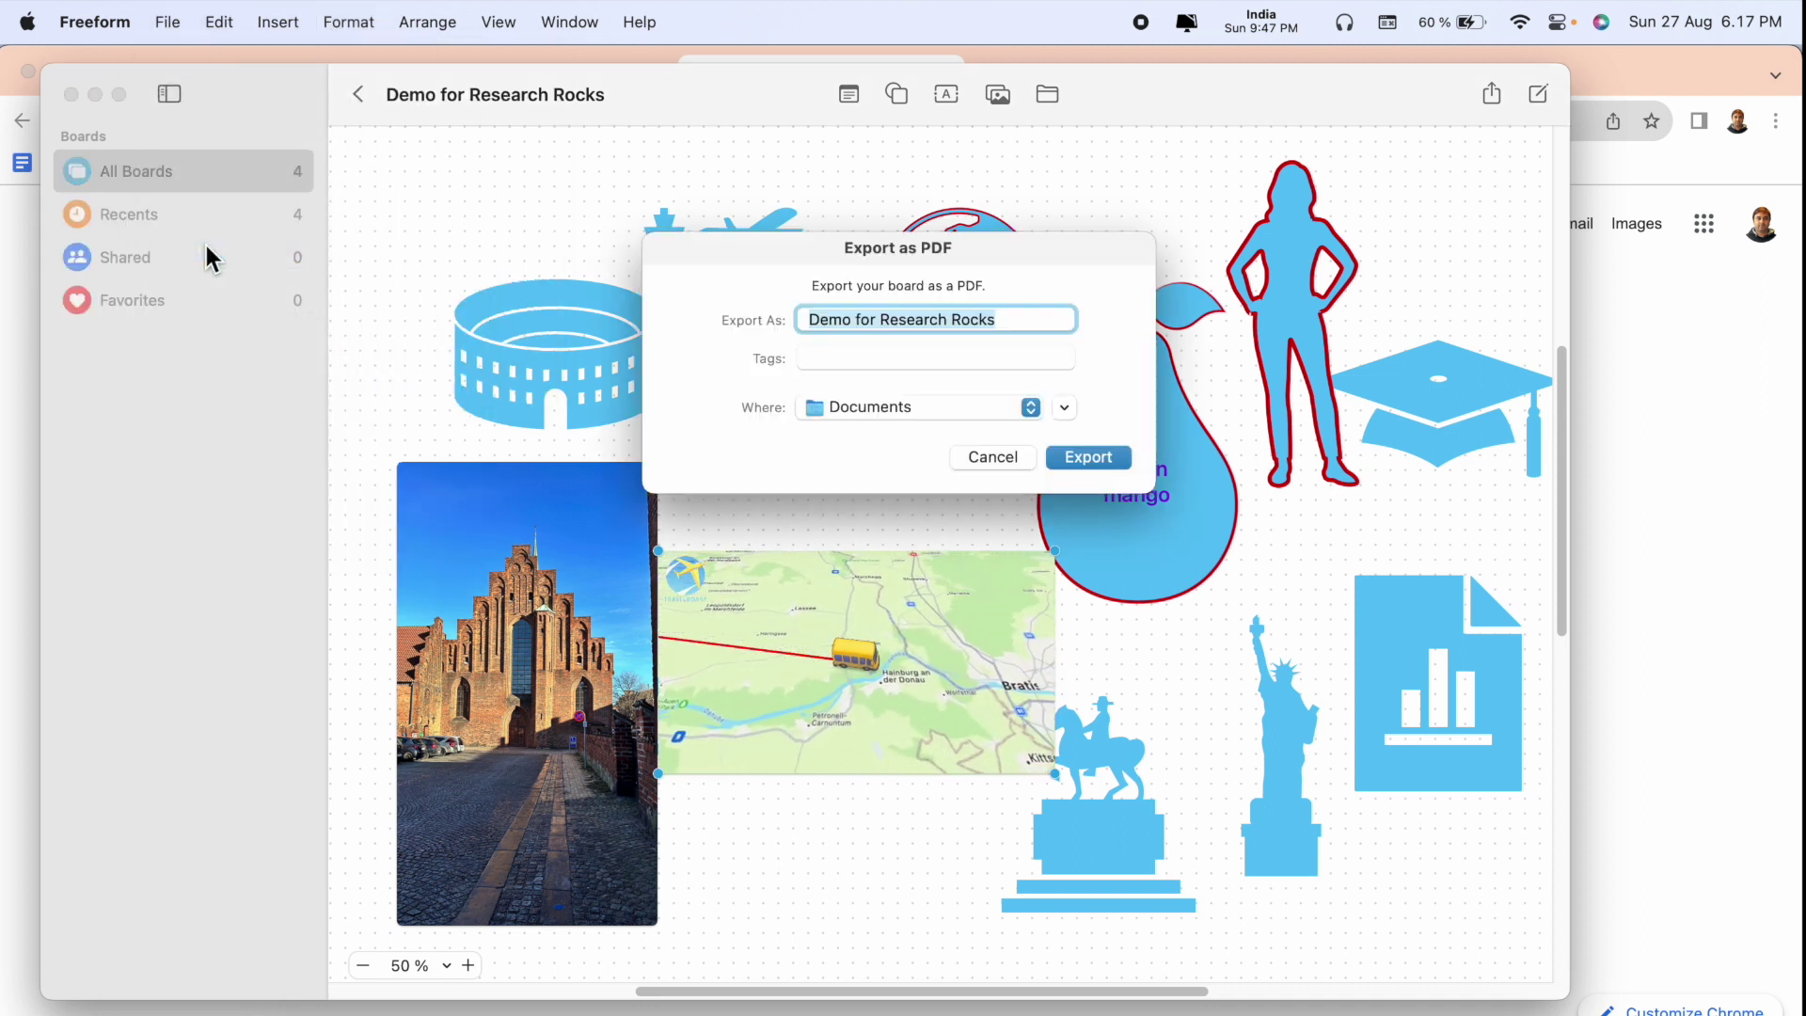
left_click(969, 408)
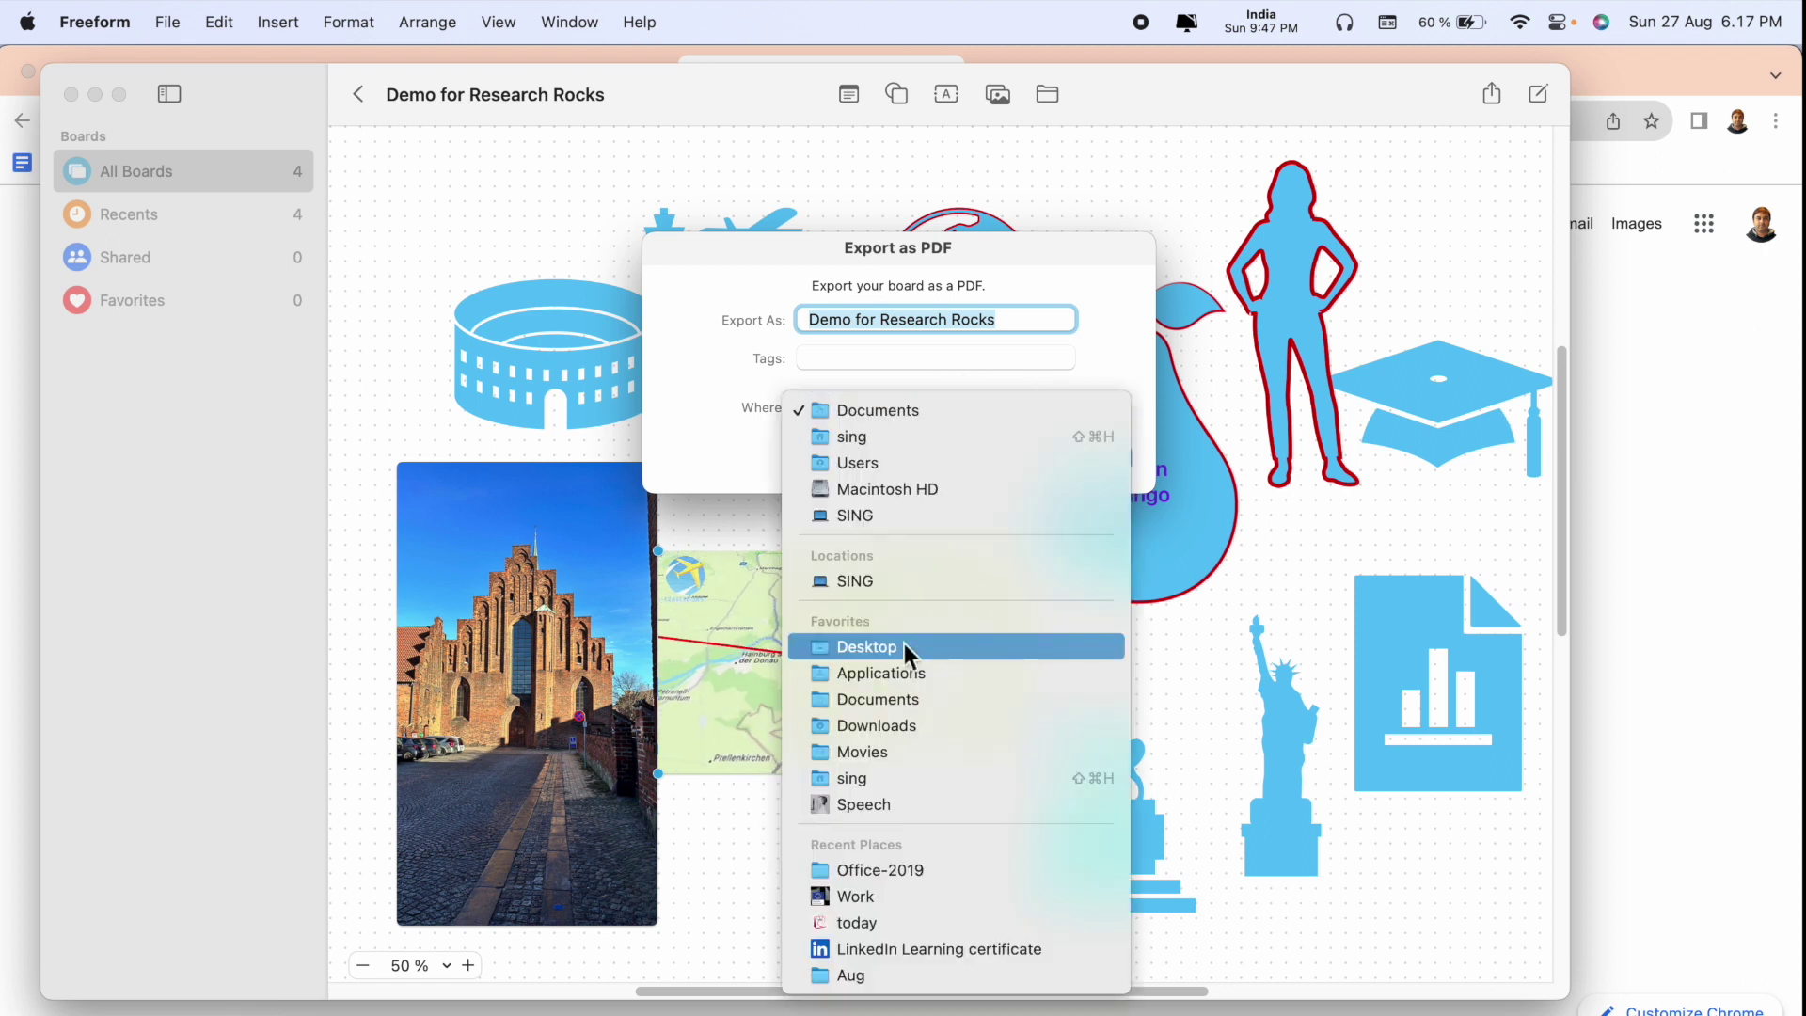
left_click(903, 644)
left_click(1088, 457)
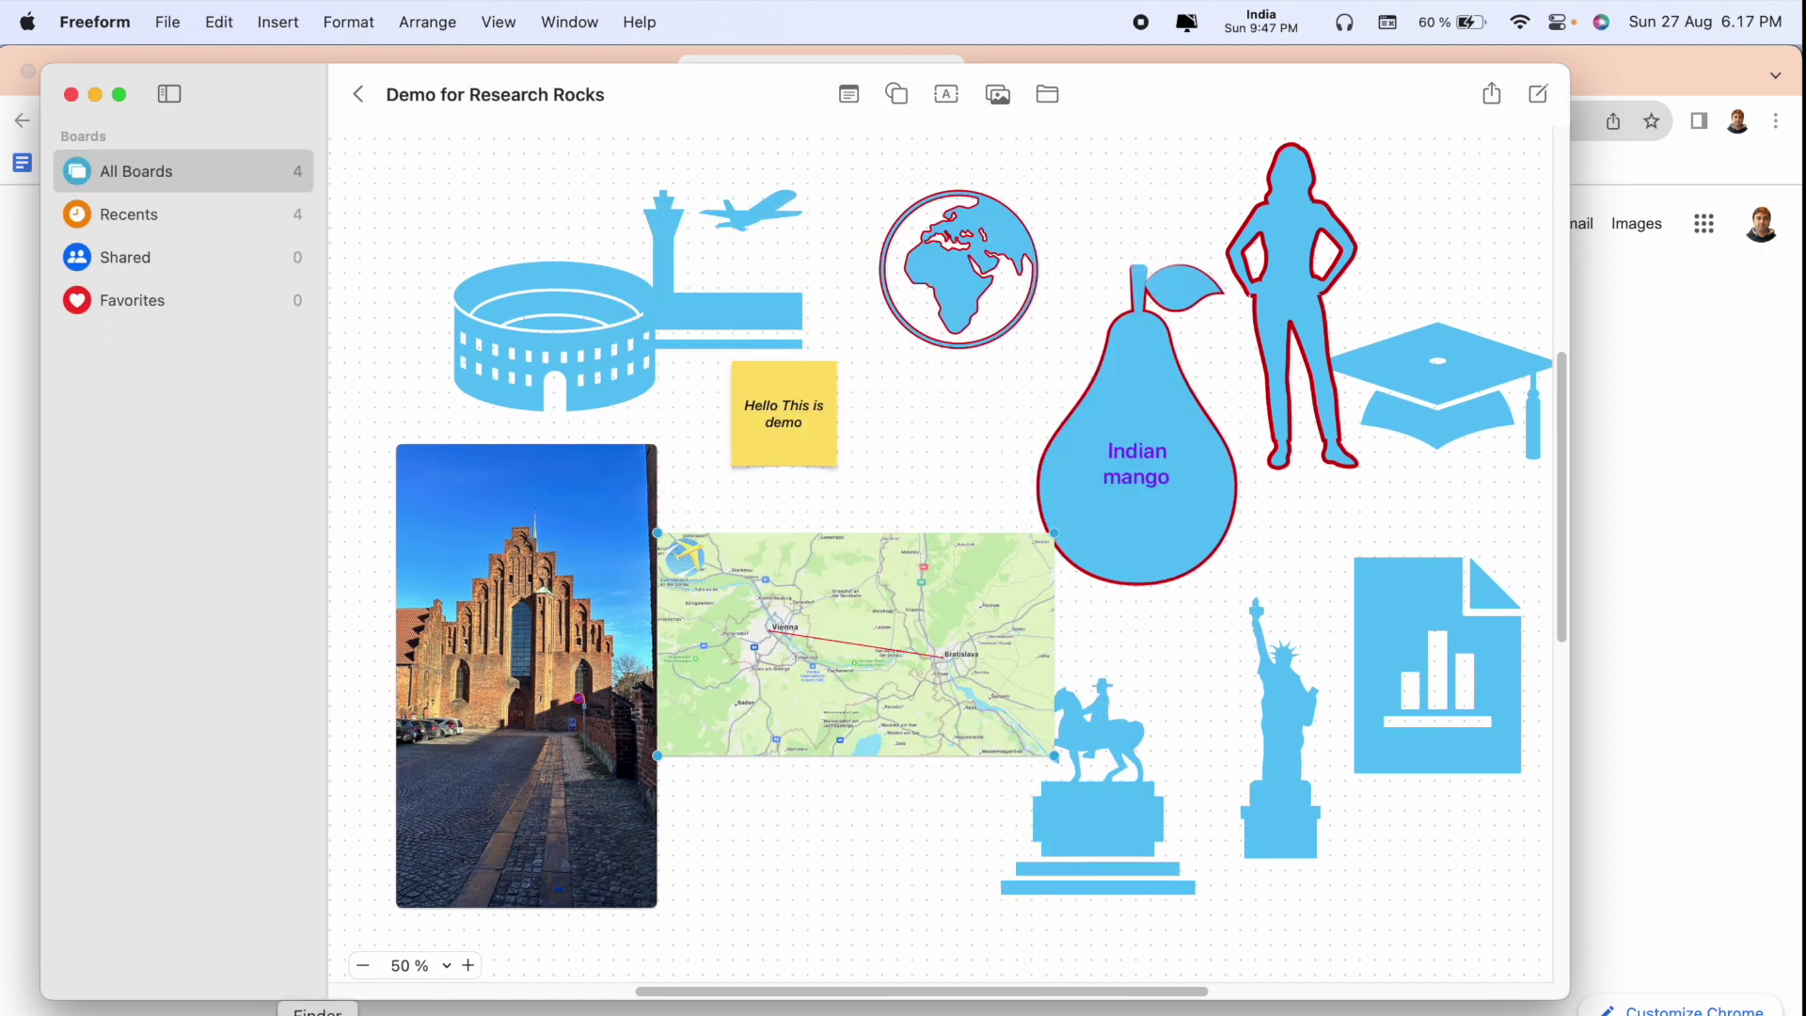
left_click(353, 1007)
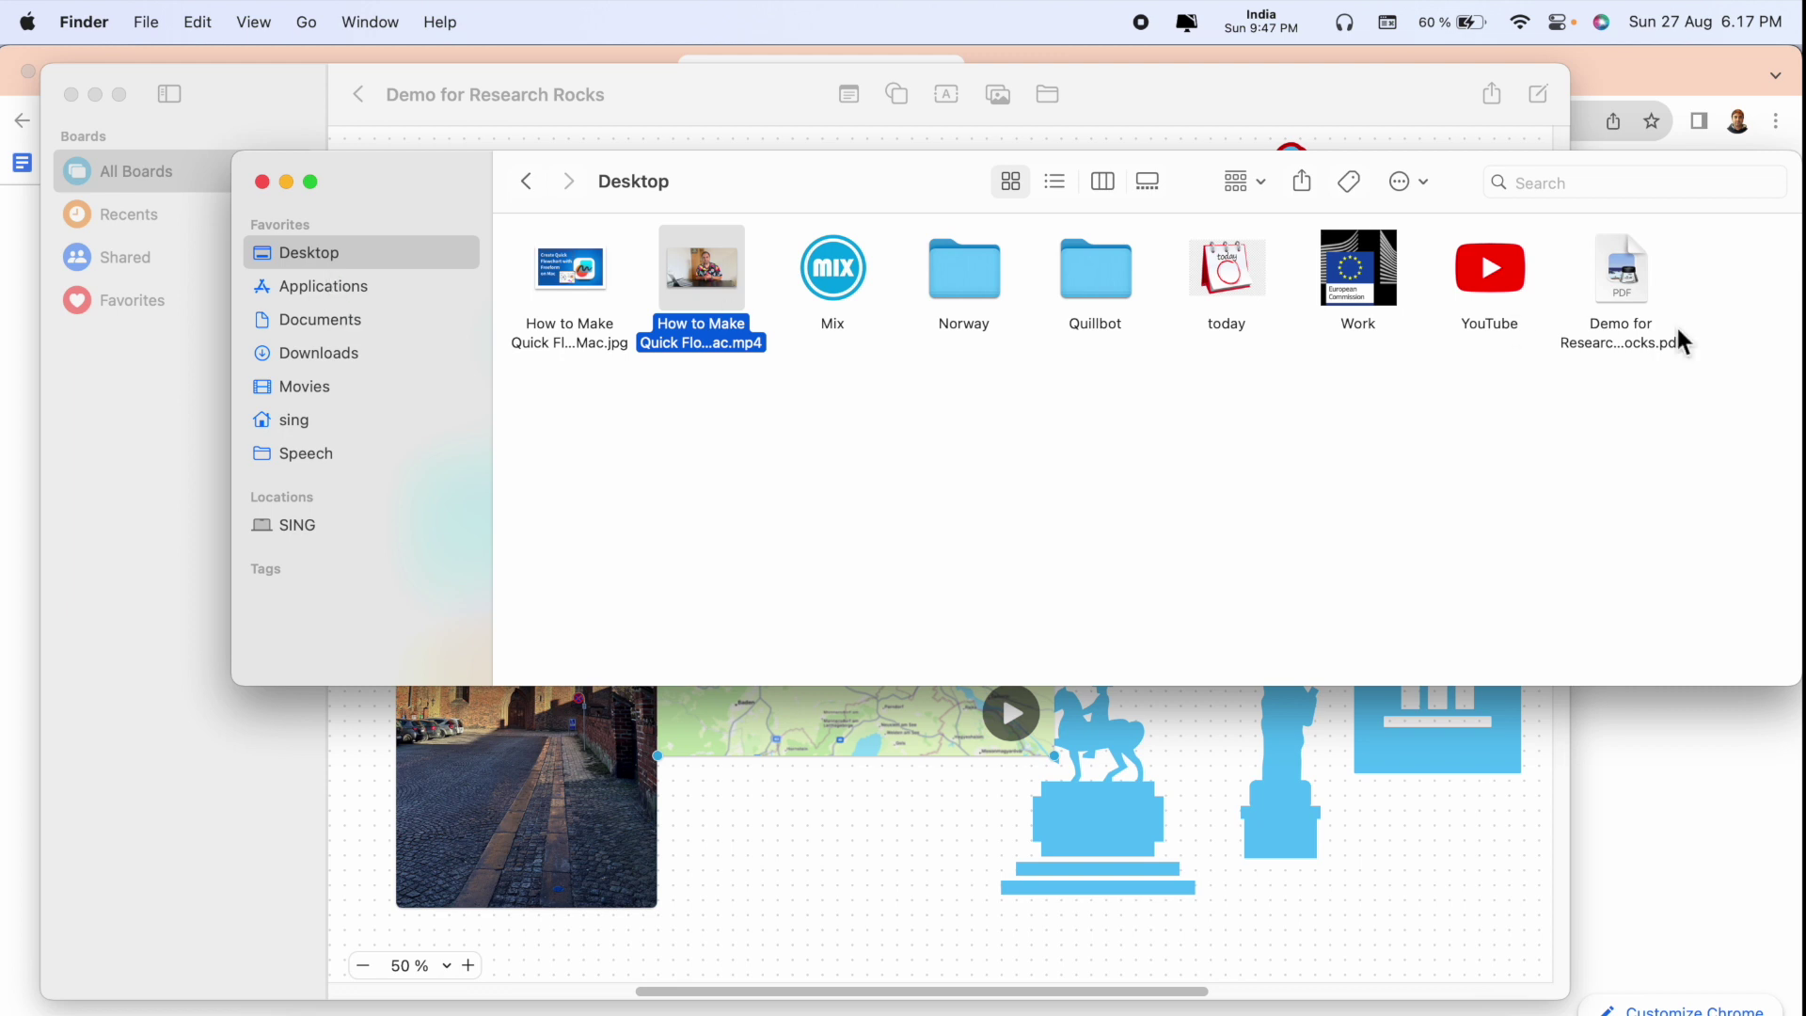
Check the exported PDF is a one-page copy of the board in Preview, then return to Freeform
double_click(1615, 277)
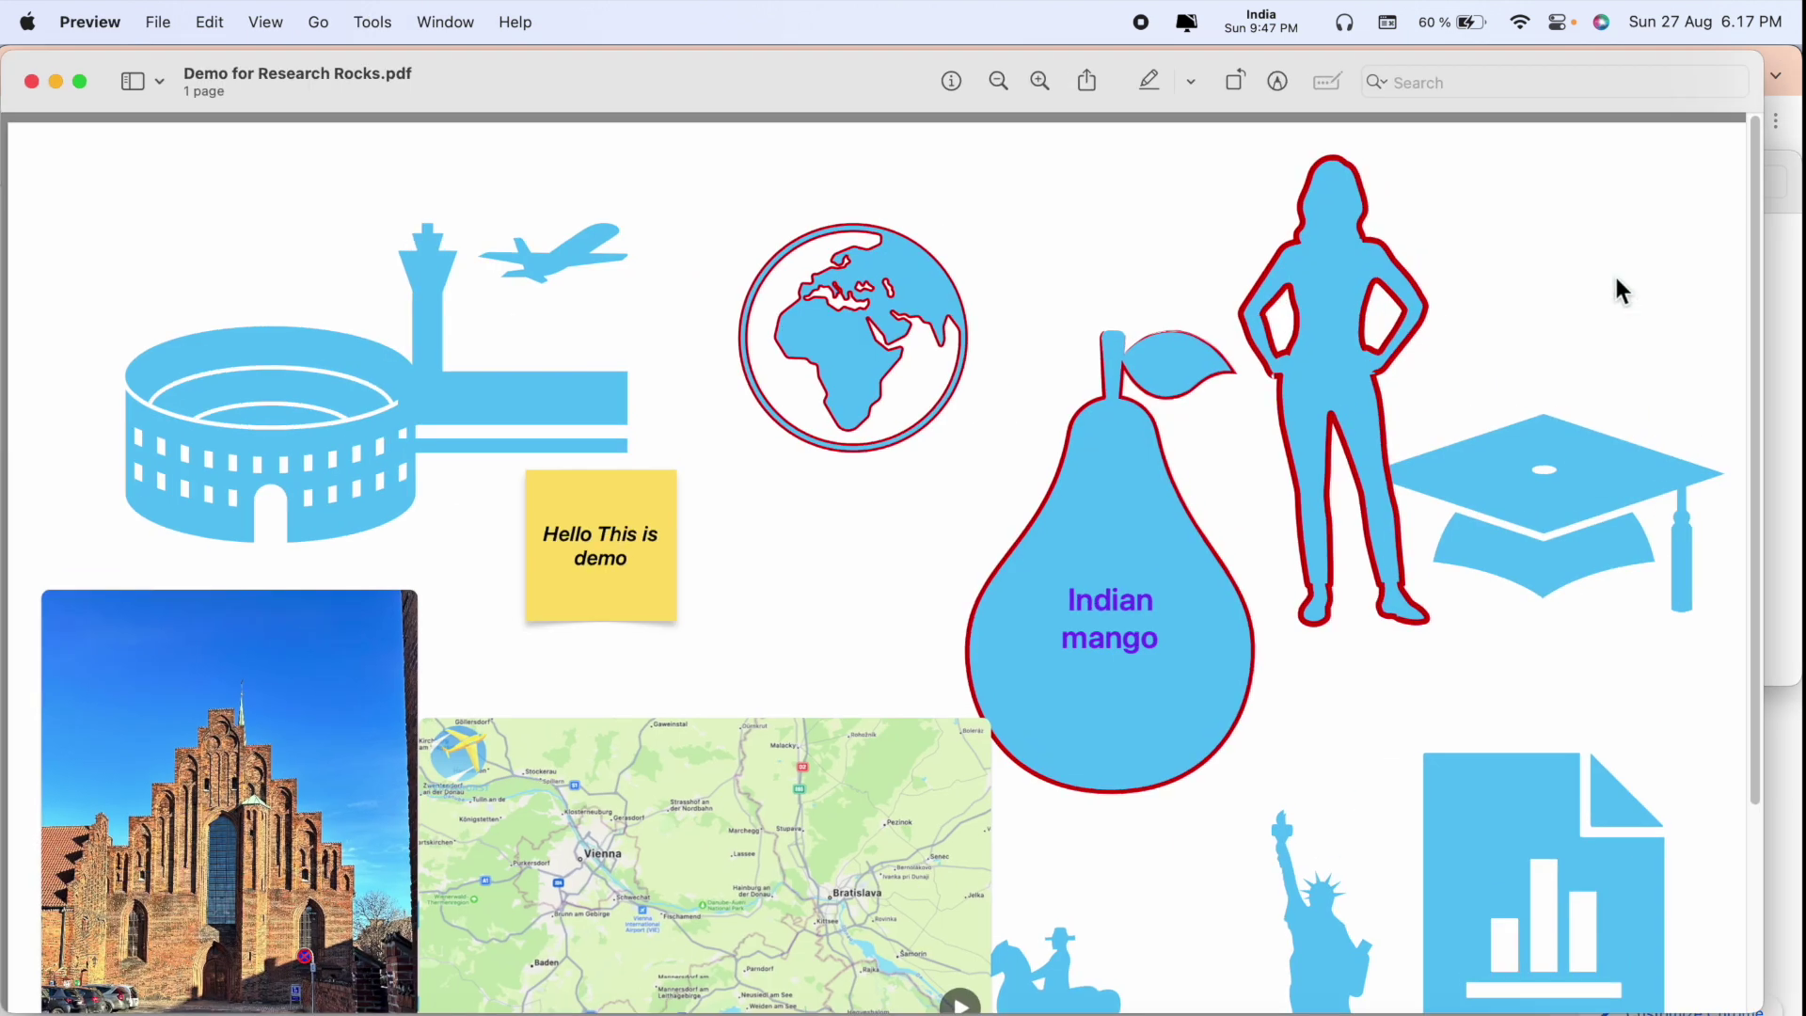
scroll(635, 656, "down", 5)
scroll(667, 657, "up", 5)
scroll(644, 310, "down", 5)
left_click(35, 82)
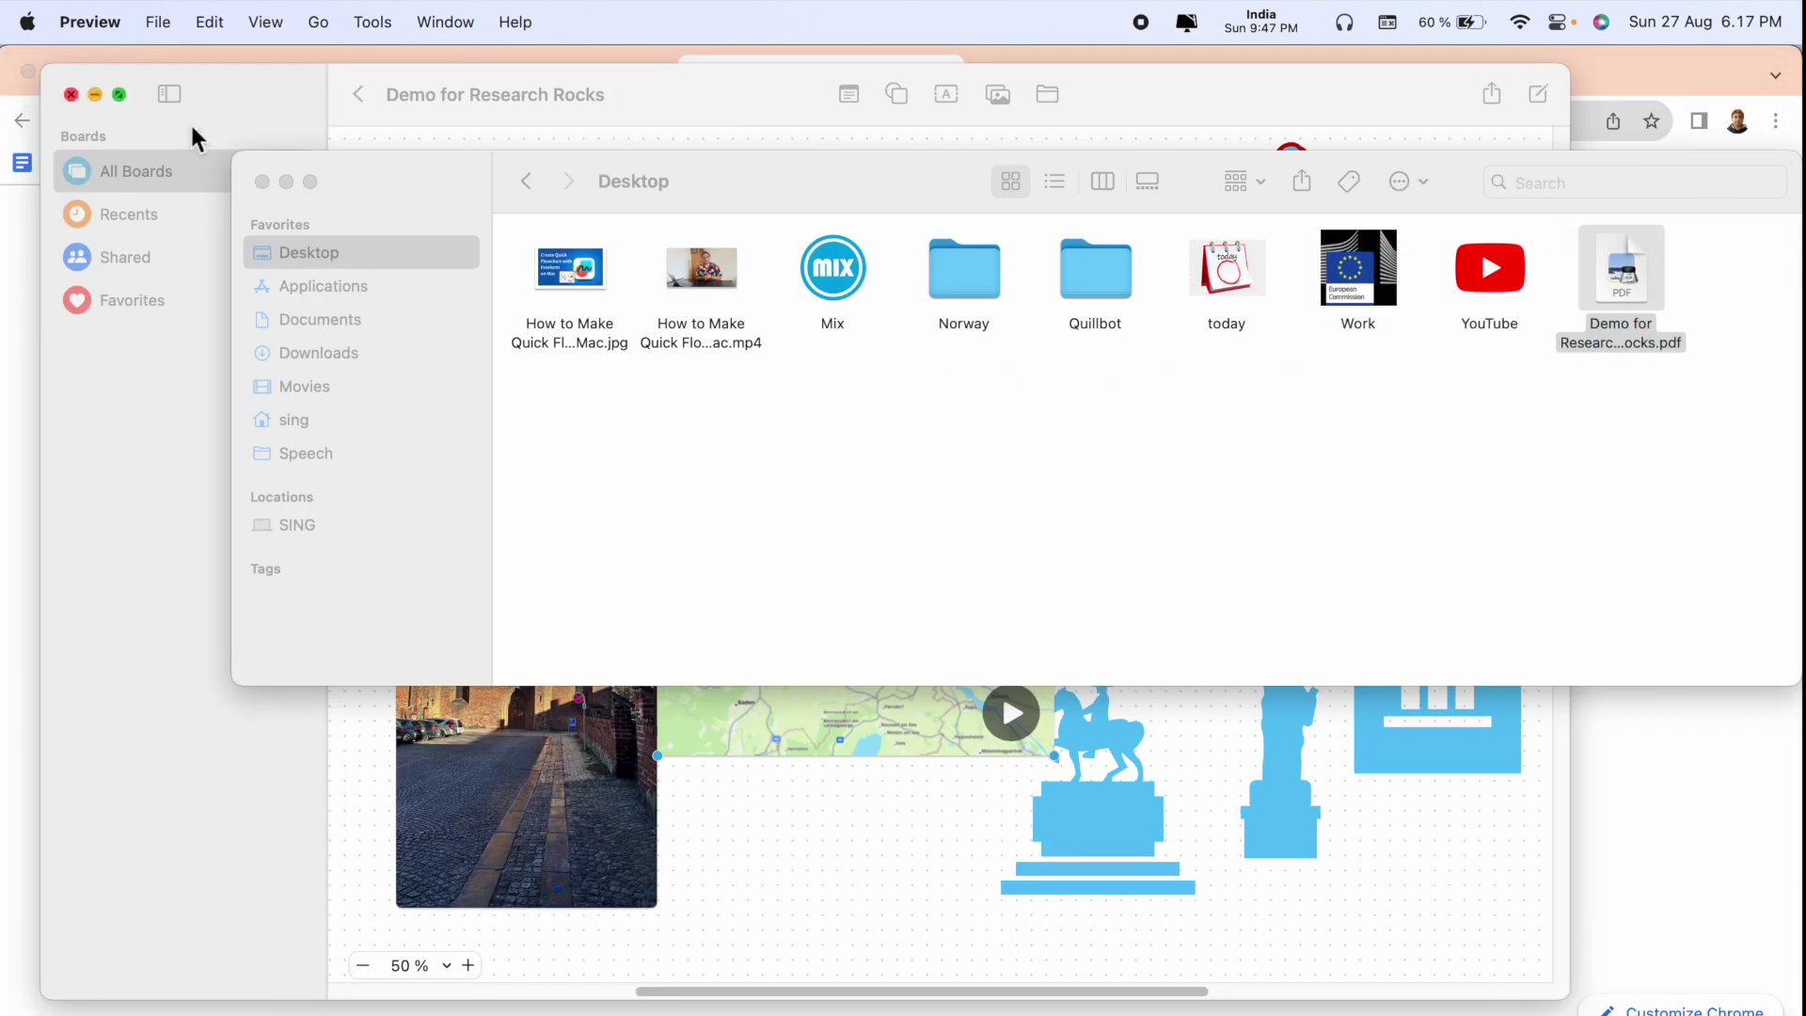
left_click(1401, 822)
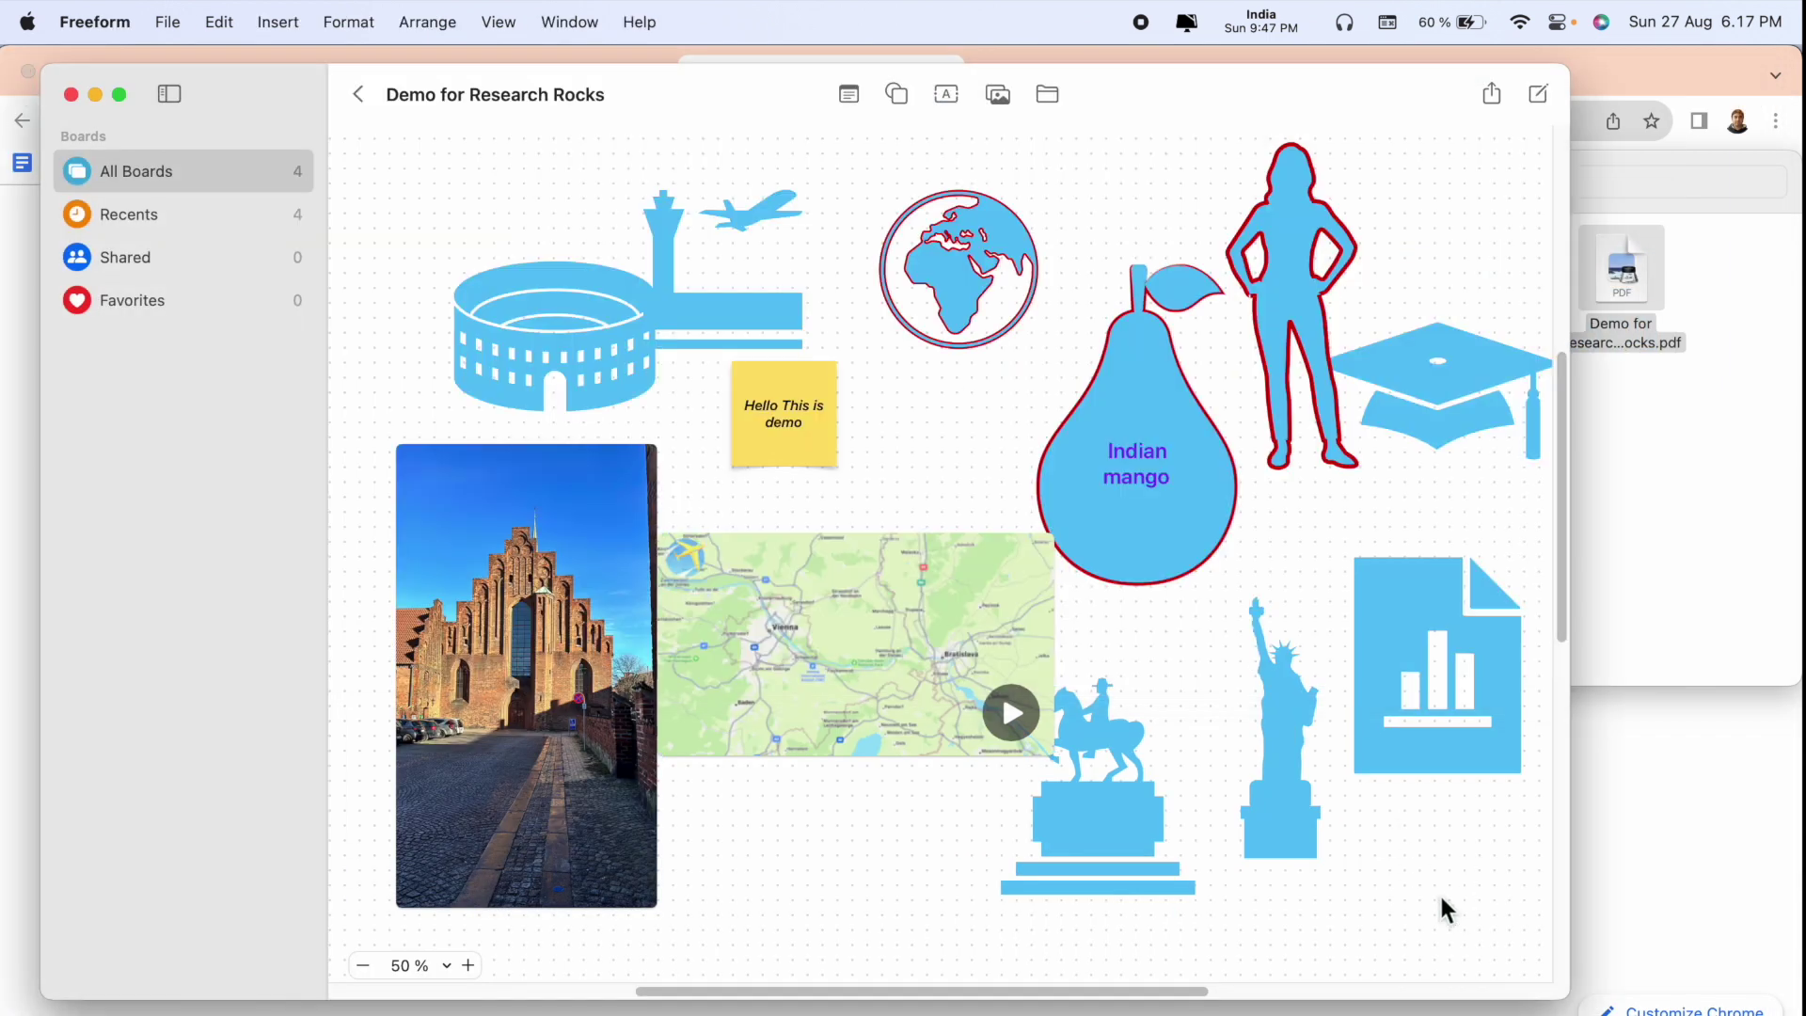